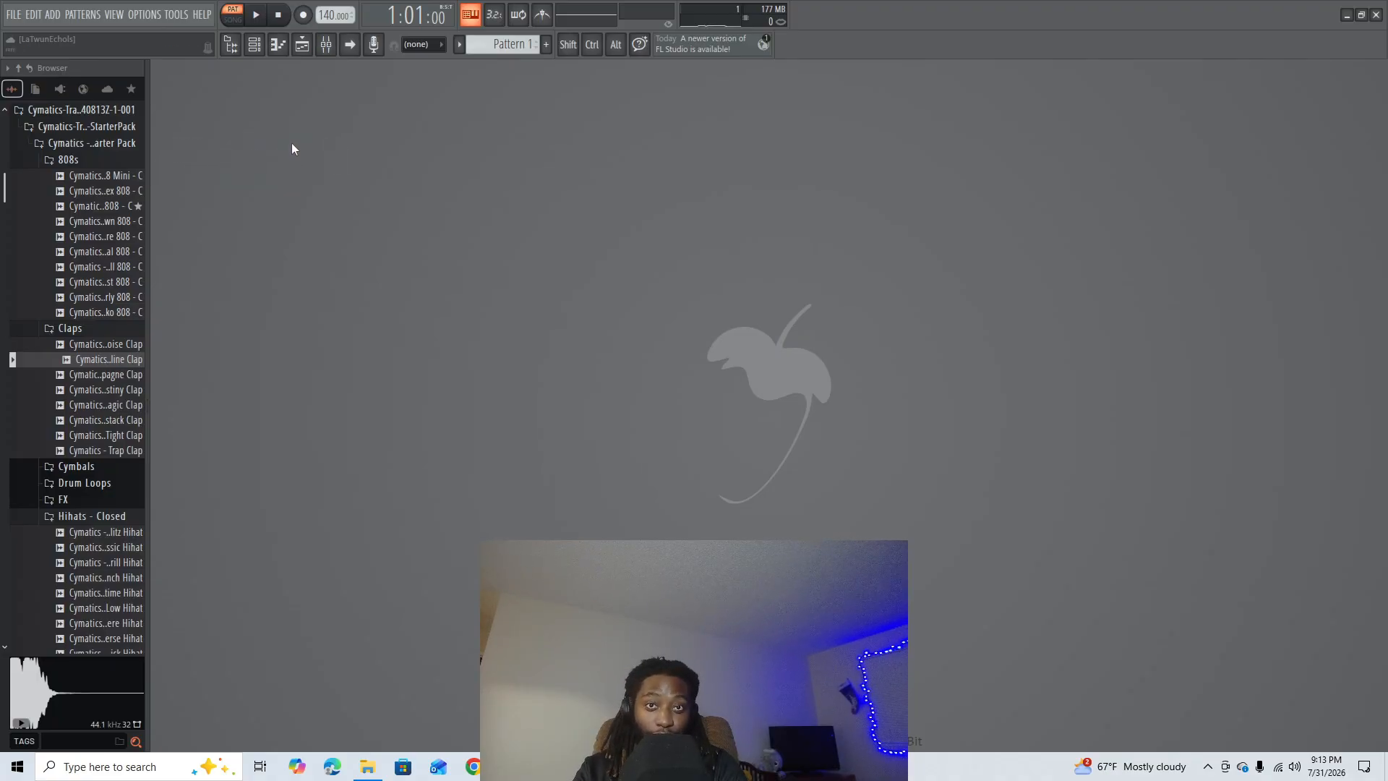
- Show the channel rack and add a FLEX instrument channel to it
left_click(259, 46)
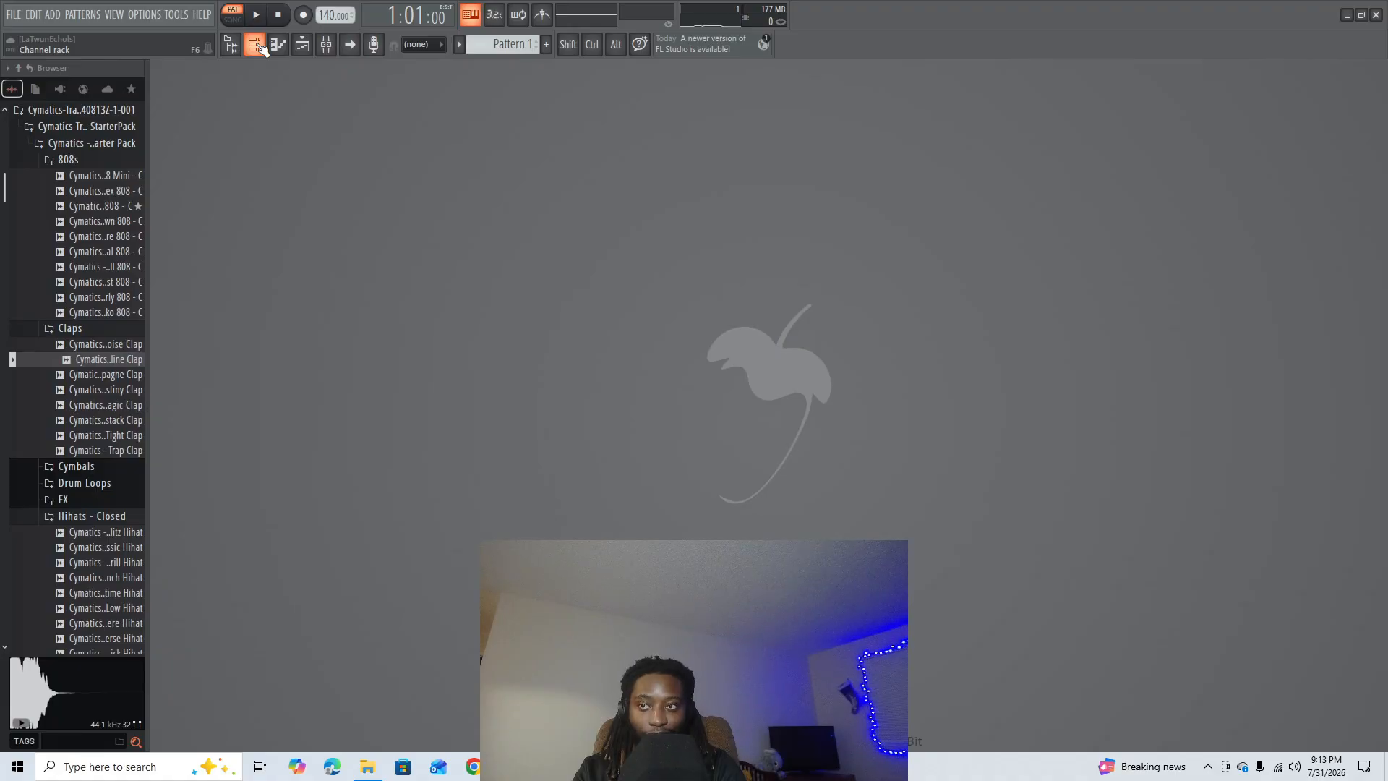
left_click(261, 48)
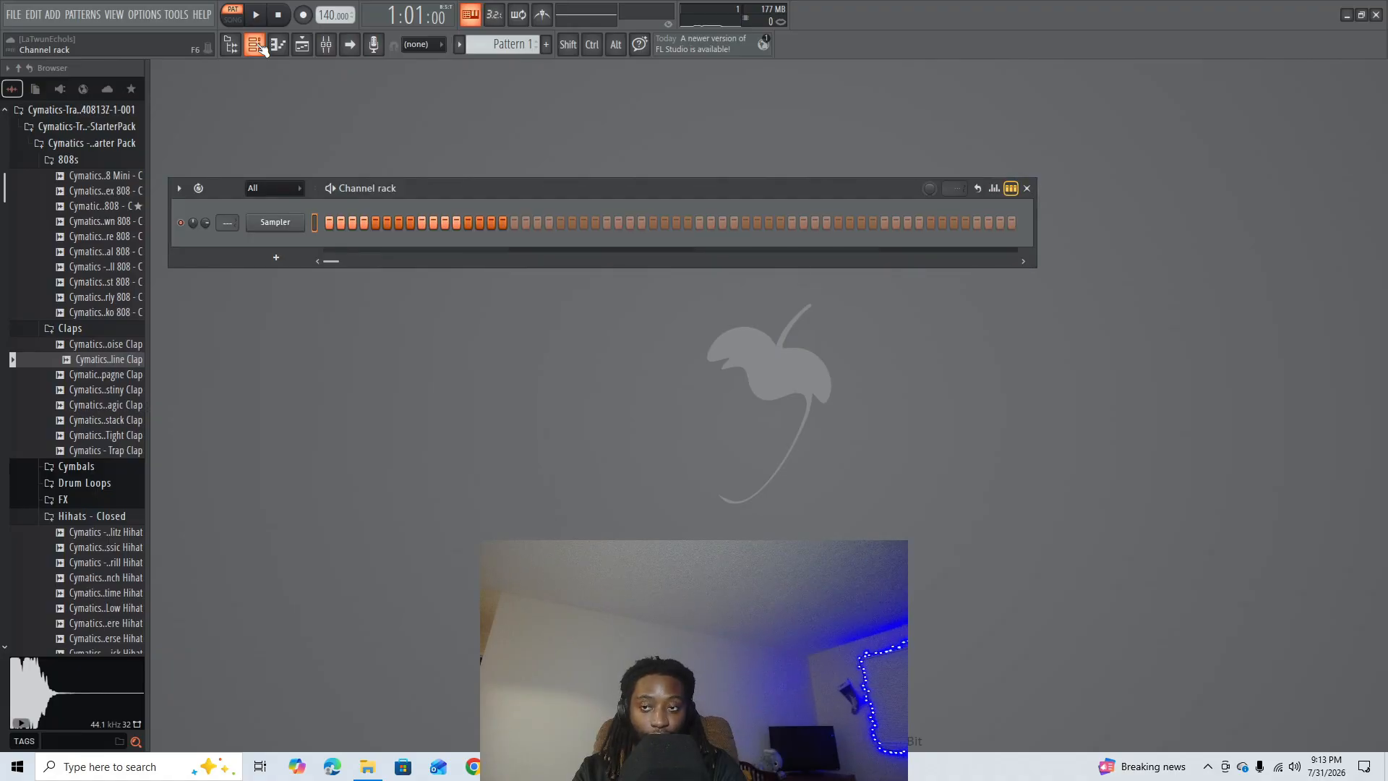
left_click(285, 261)
left_click(314, 662)
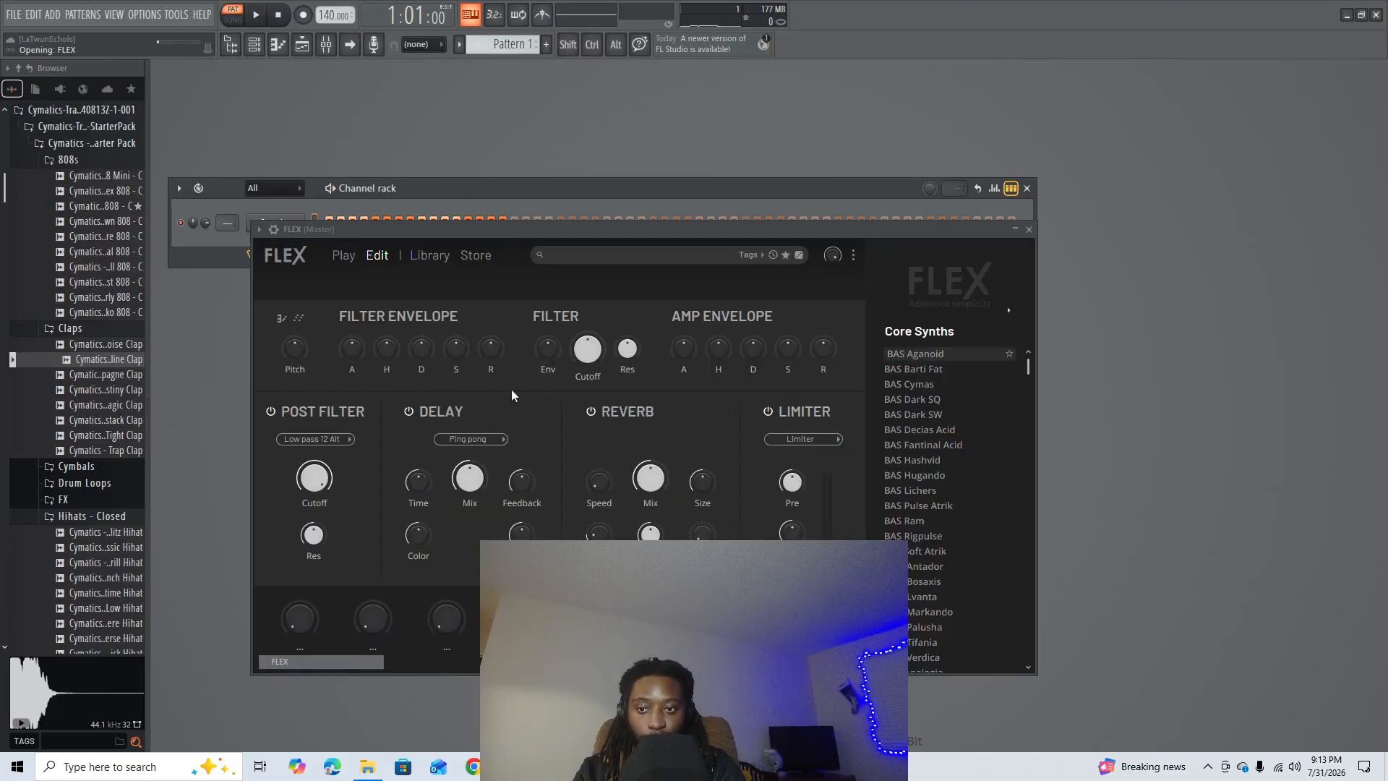
- Load the Steinway D preset from FLEX's Essential Pianos library pack and close the plugin window
left_click(441, 258)
scroll(630, 445, "down", 6)
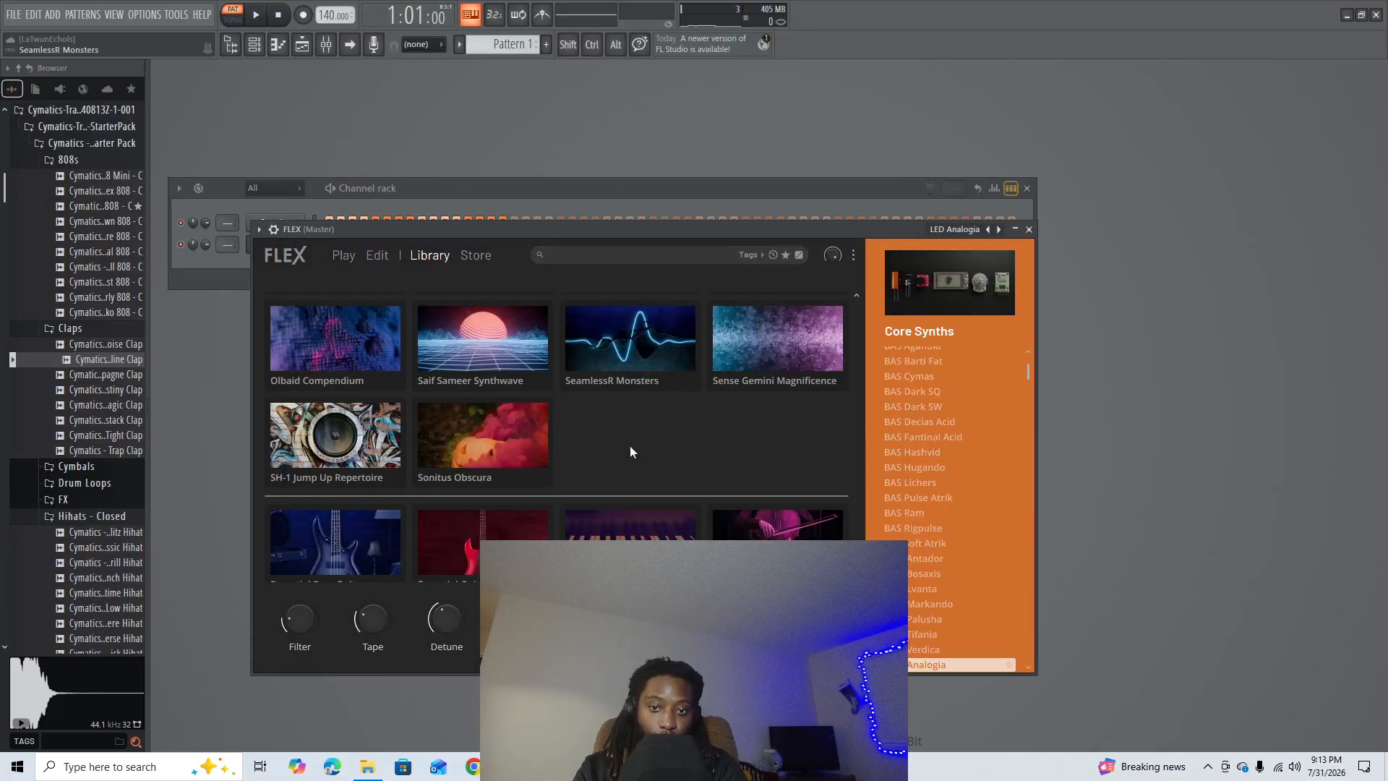
left_click(631, 441)
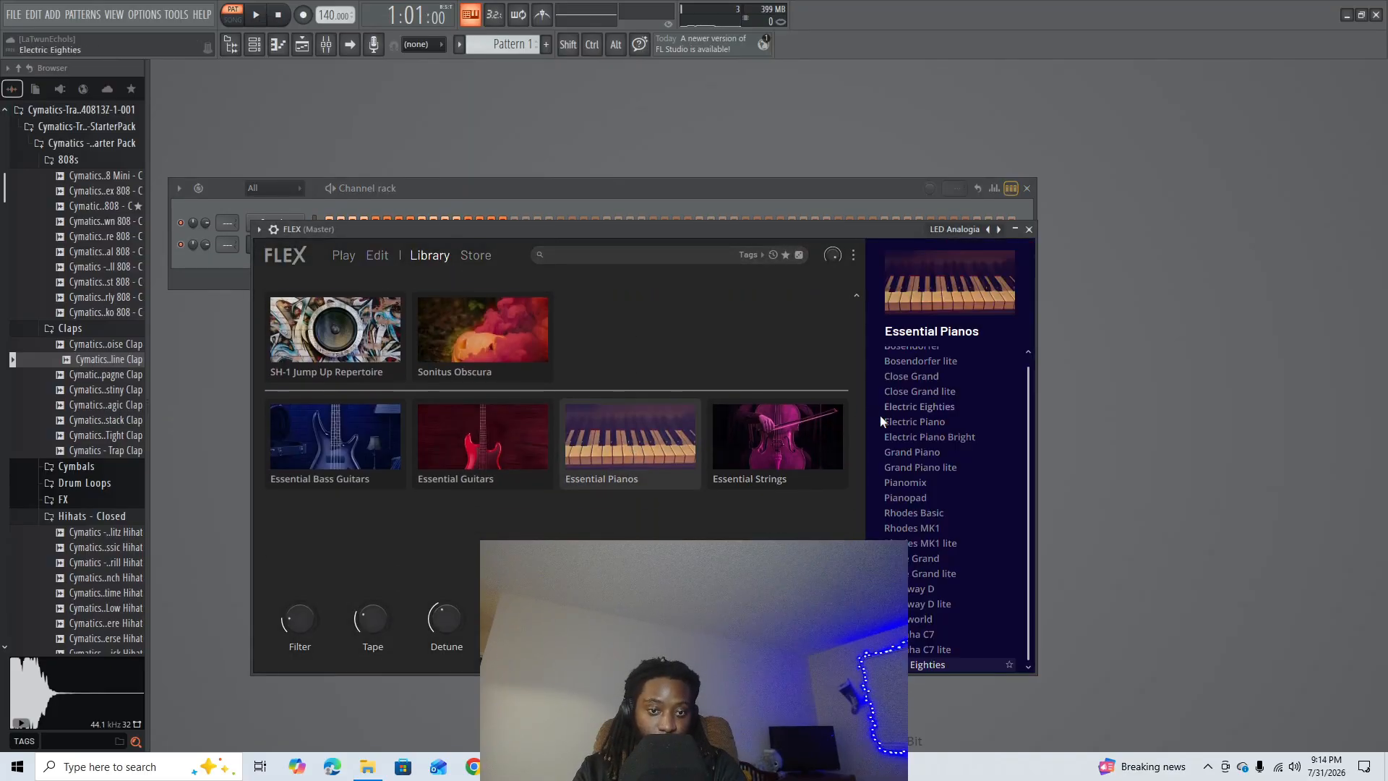
left_click(920, 589)
left_click(1028, 229)
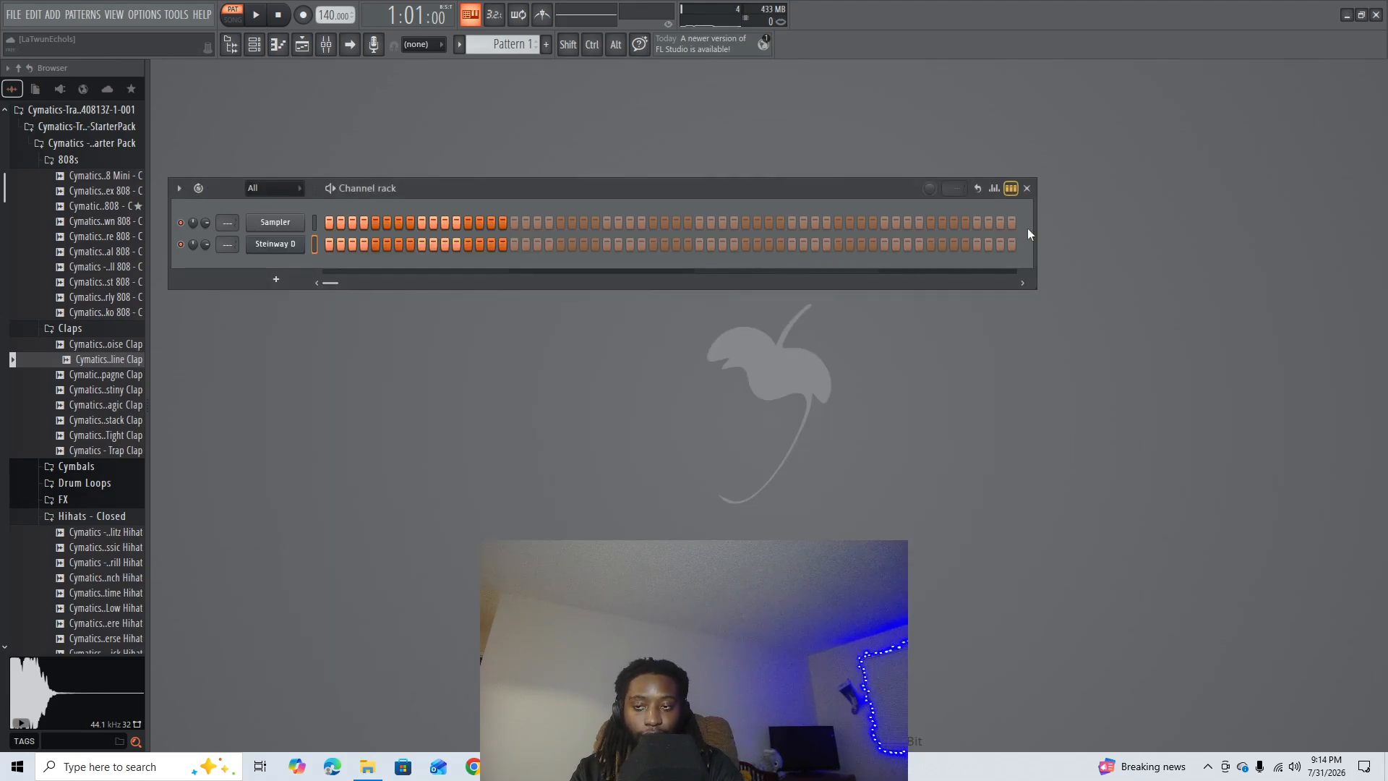
- Open the Steinway D channel's piano roll and draw an A4 note filling bar 1
right_click(289, 248)
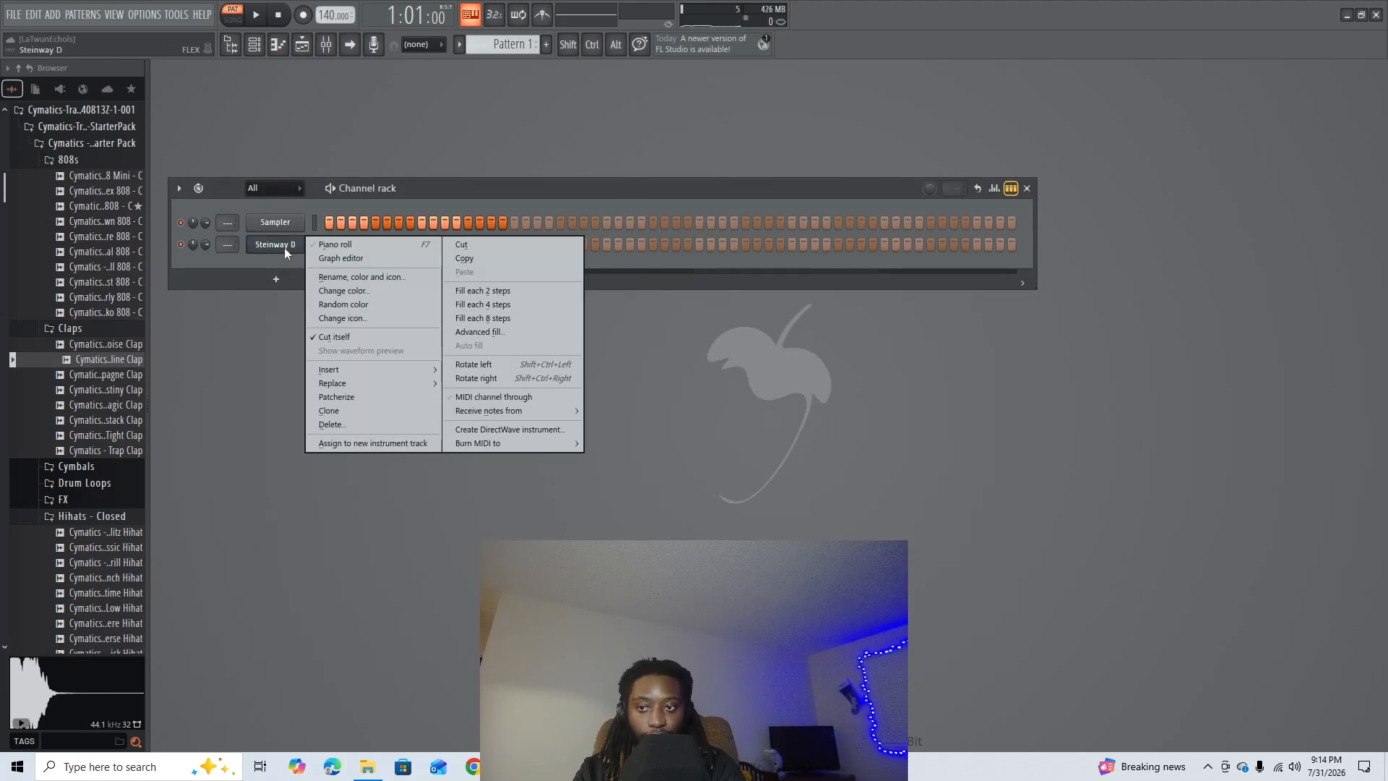
left_click(384, 247)
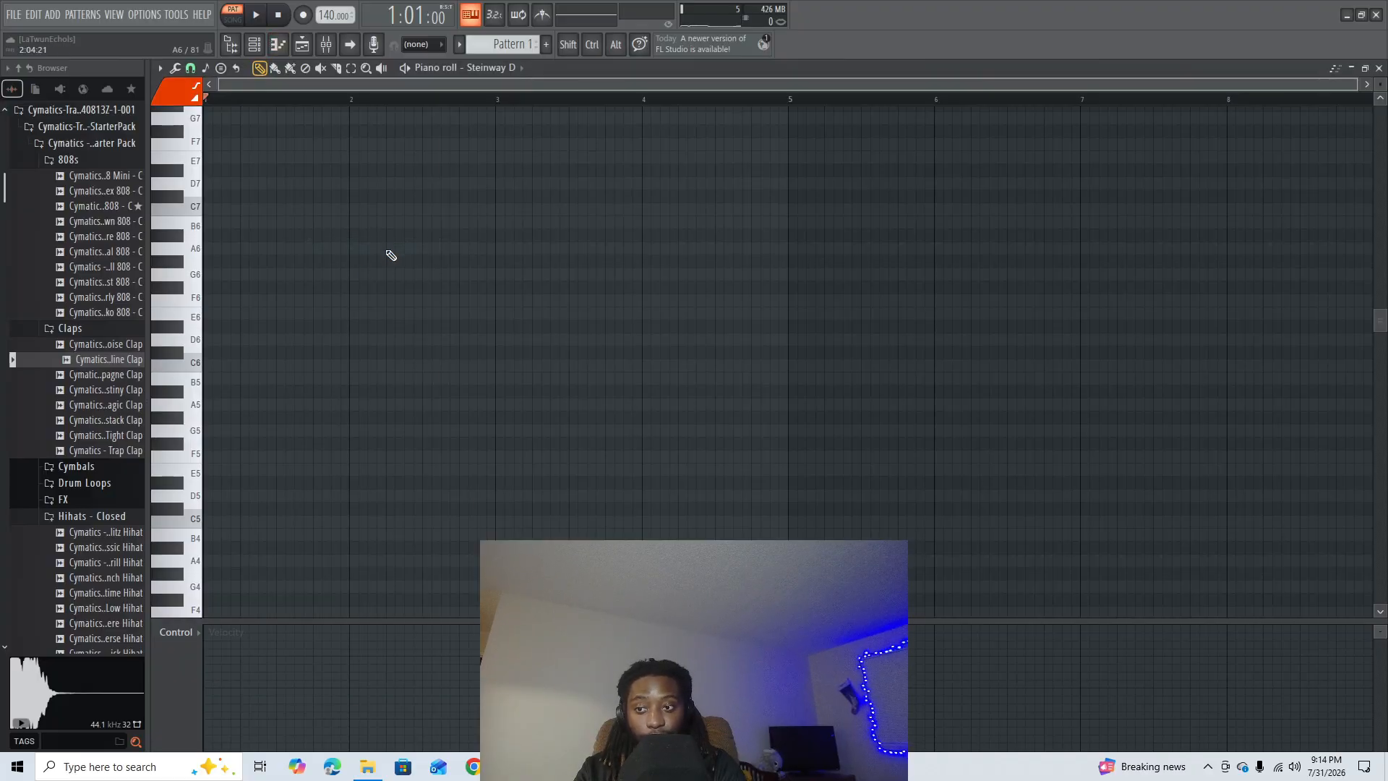
scroll(325, 311, "down", 2)
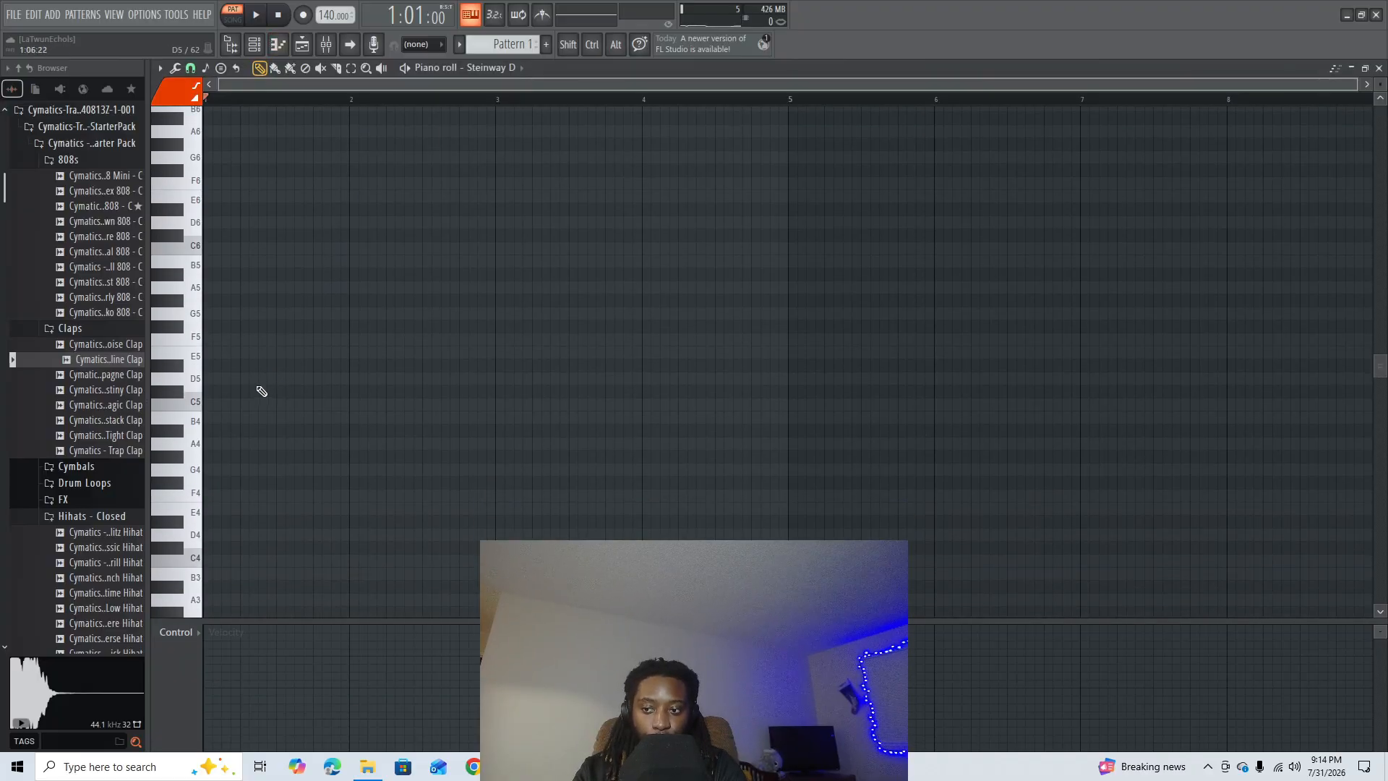
scroll(246, 350, "up", 1)
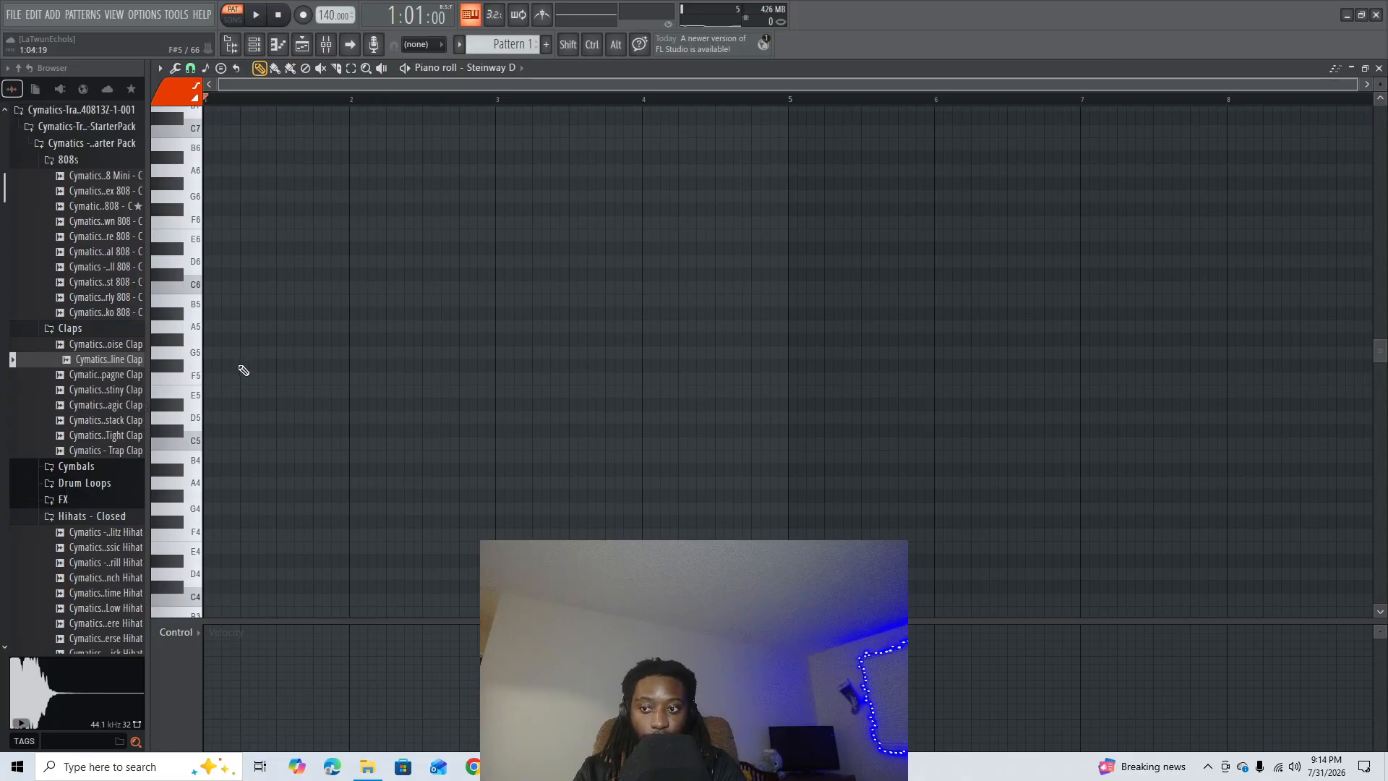
left_click(214, 483)
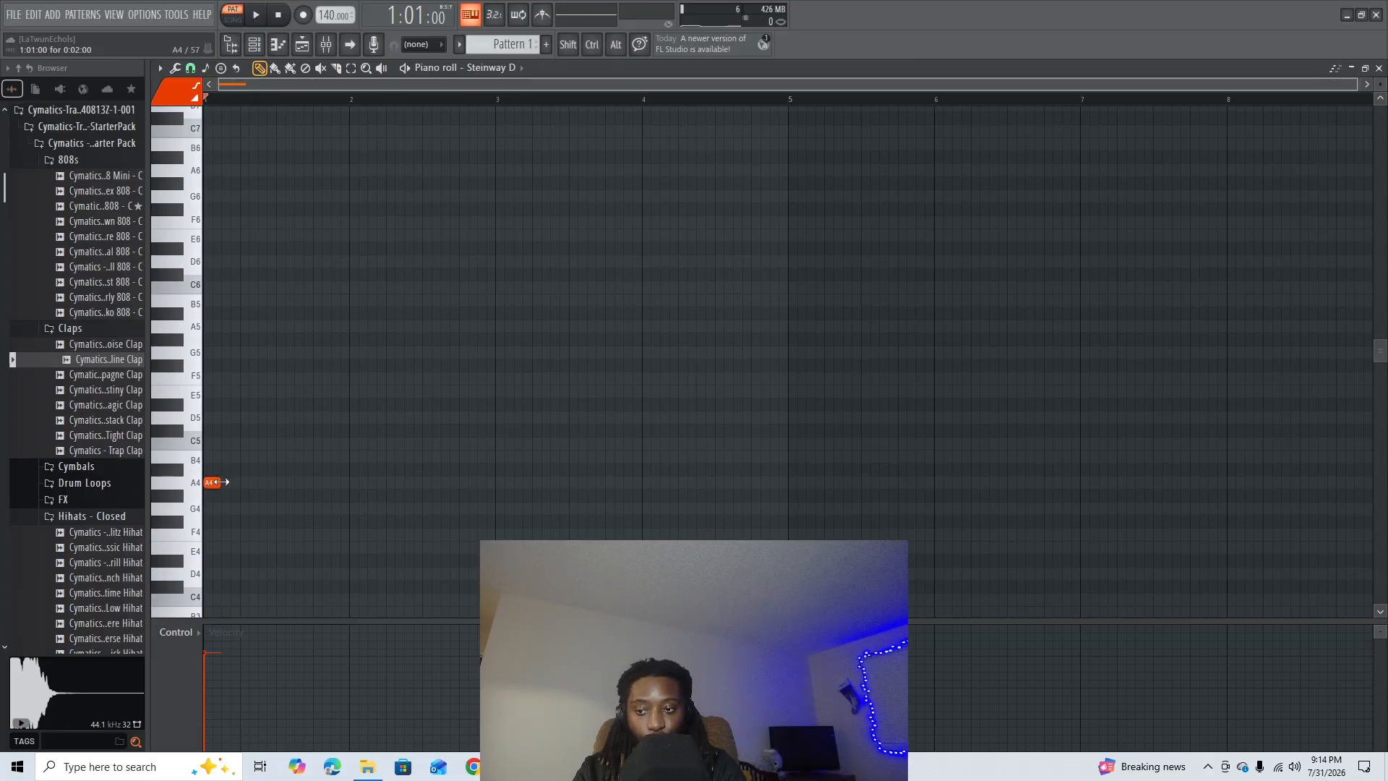
left_click_drag(221, 483, 345, 477)
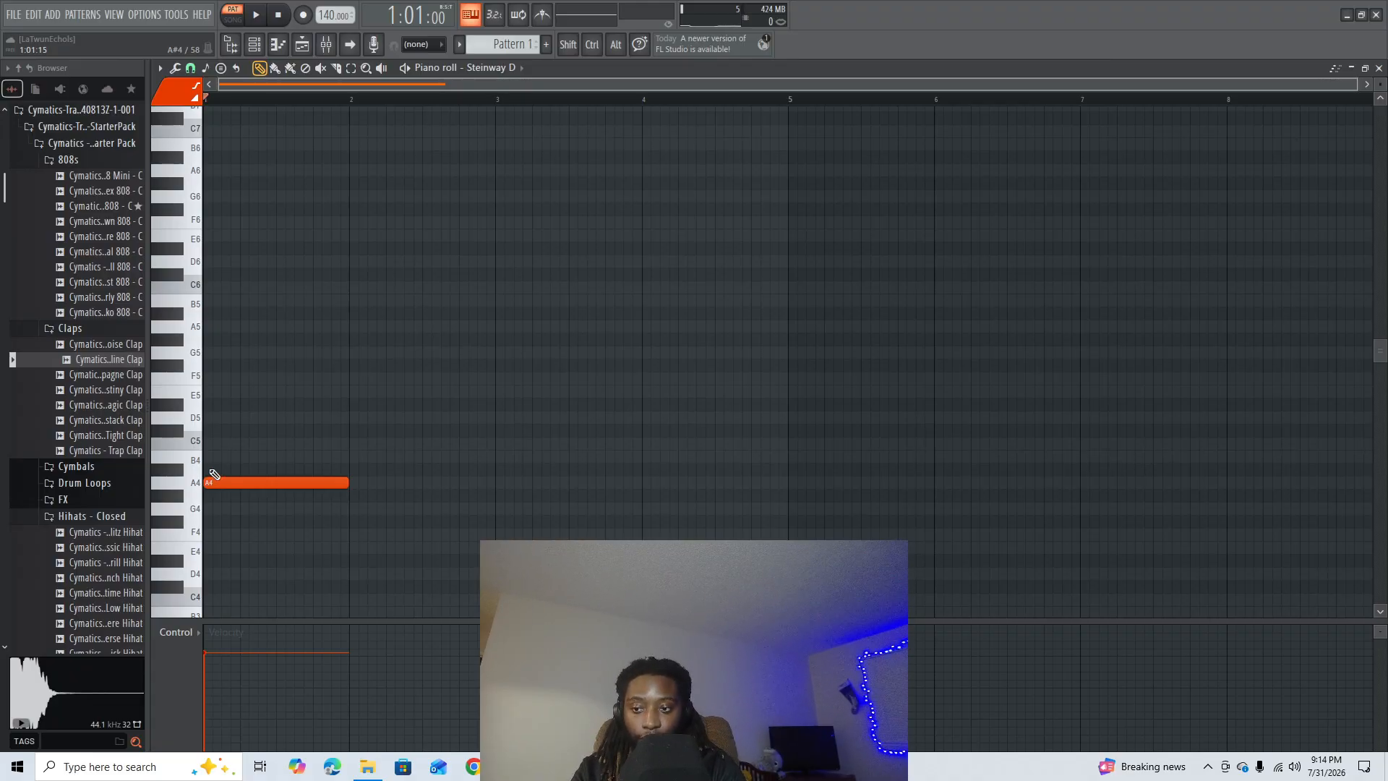
- Add one-bar C#5 and E5 notes above the A4 note in bar 1 and play the chord
left_click(208, 429)
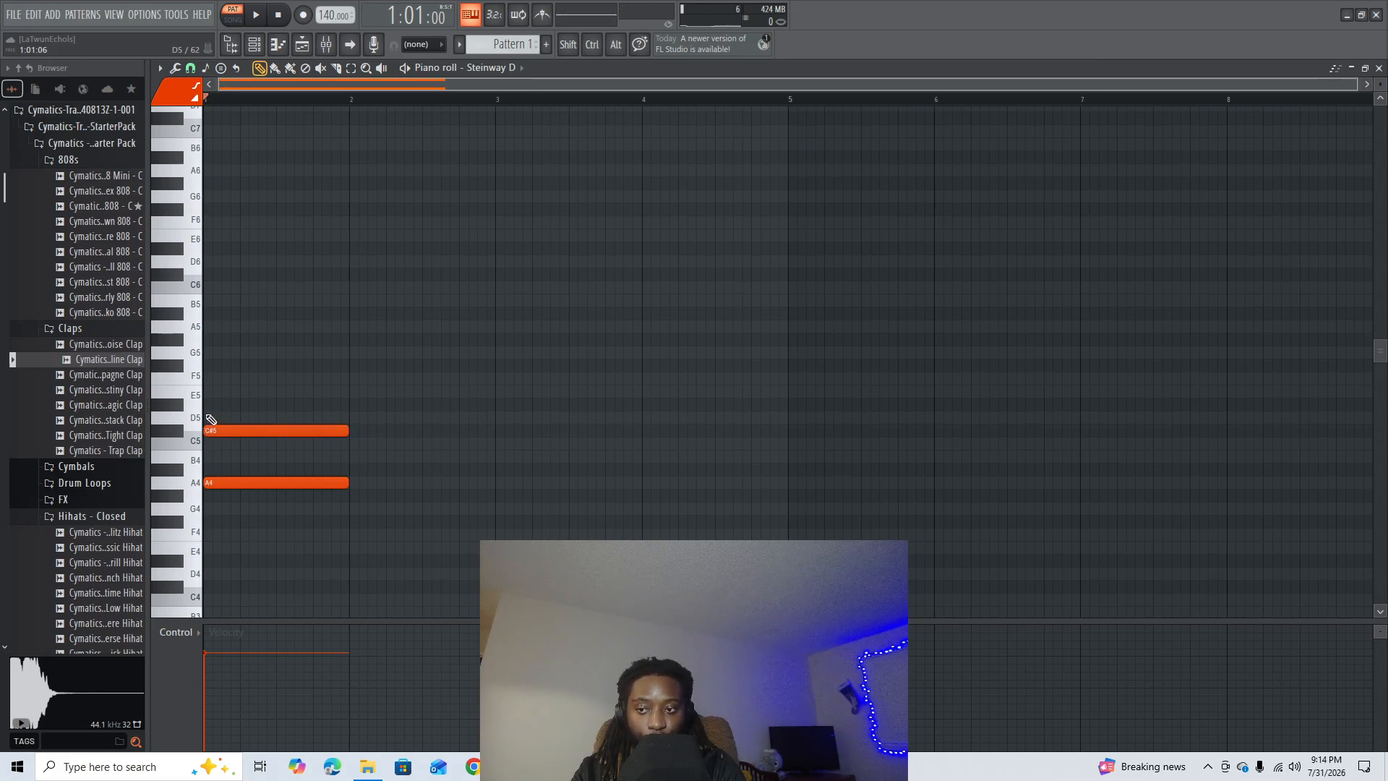
left_click(206, 391)
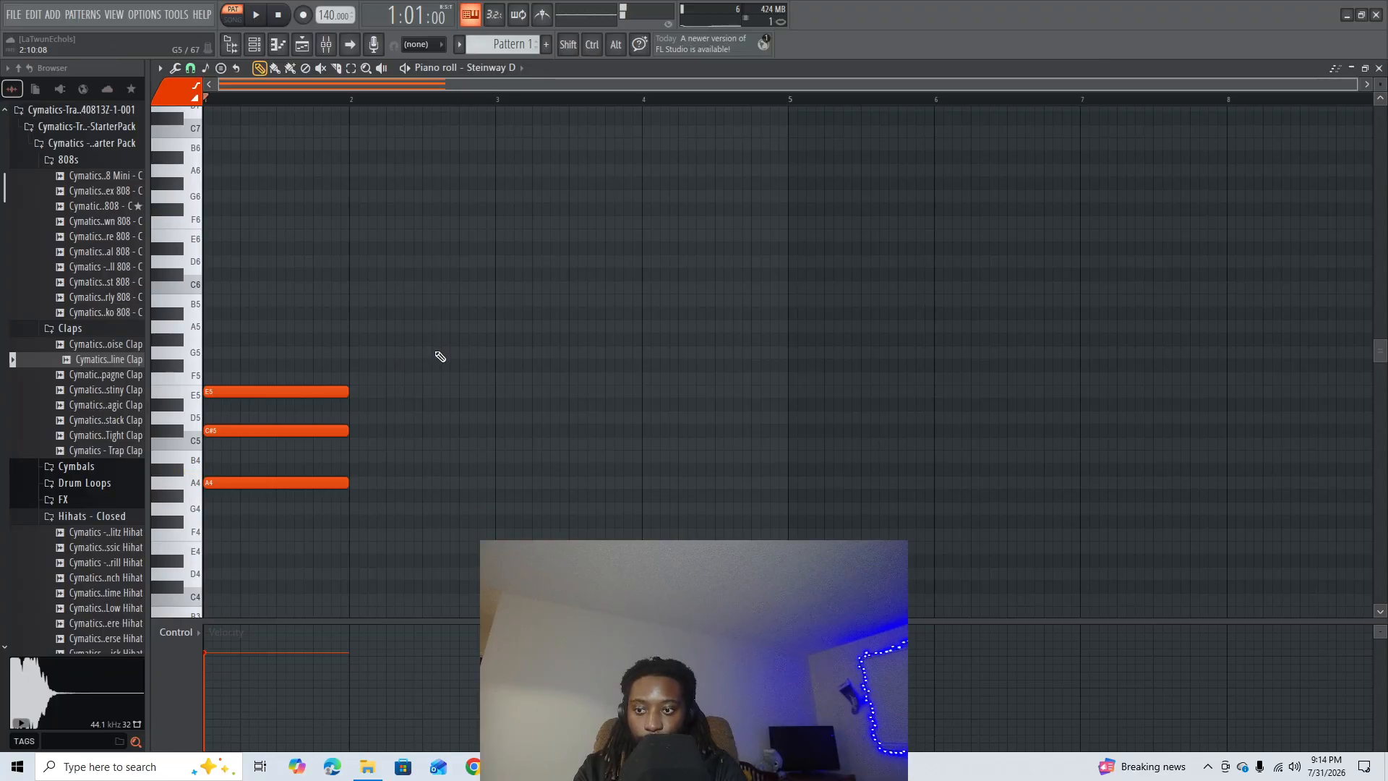
key("space")
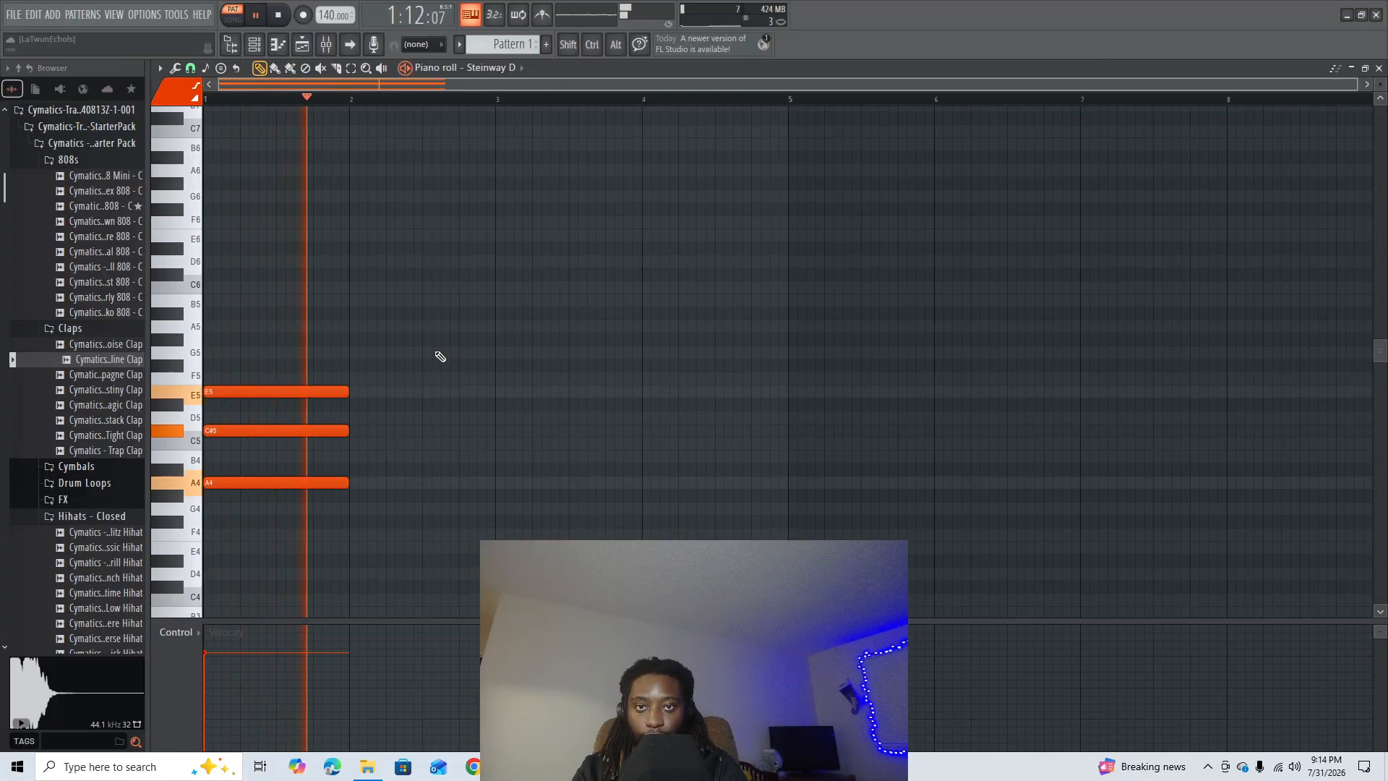
key("space")
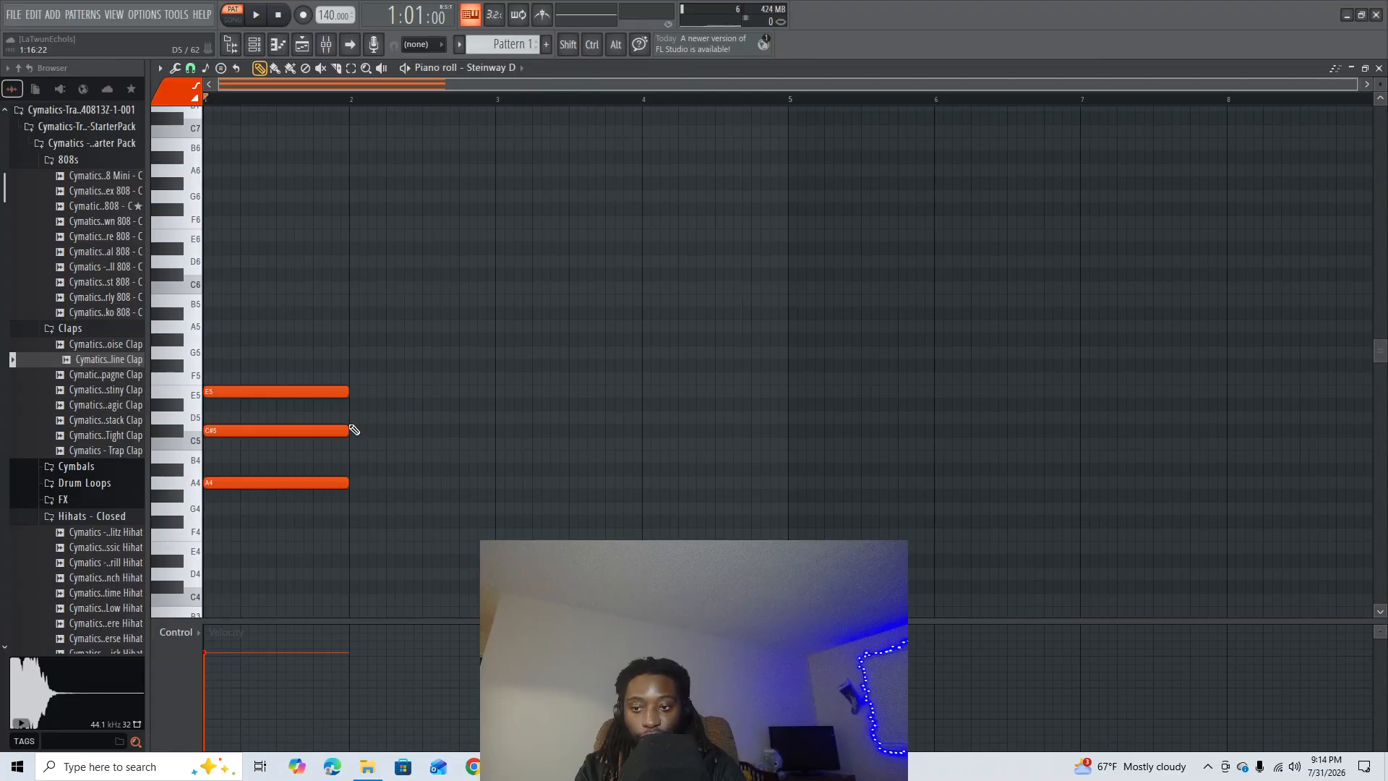
- Lower the chord's middle note by one semitone to C5 and listen to the chord
key("shift")
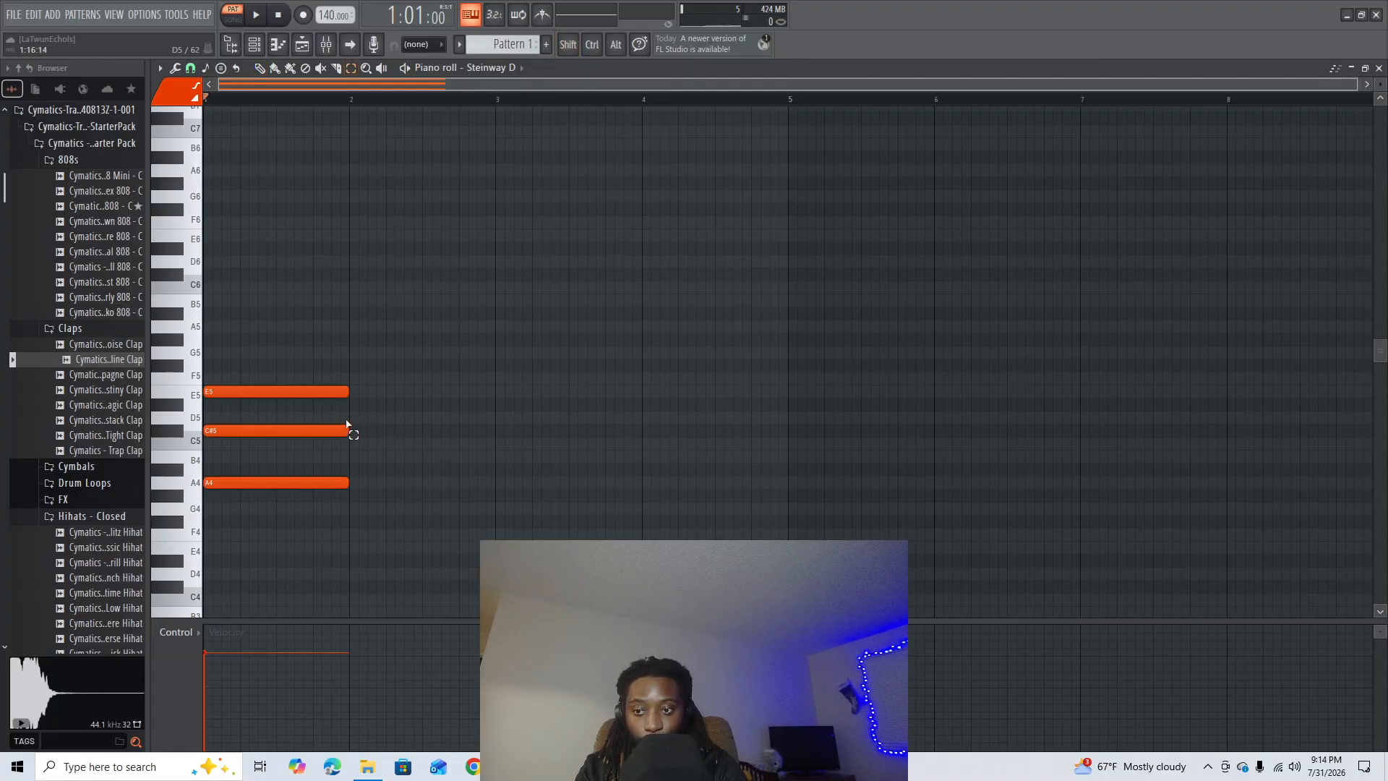
left_click(345, 428)
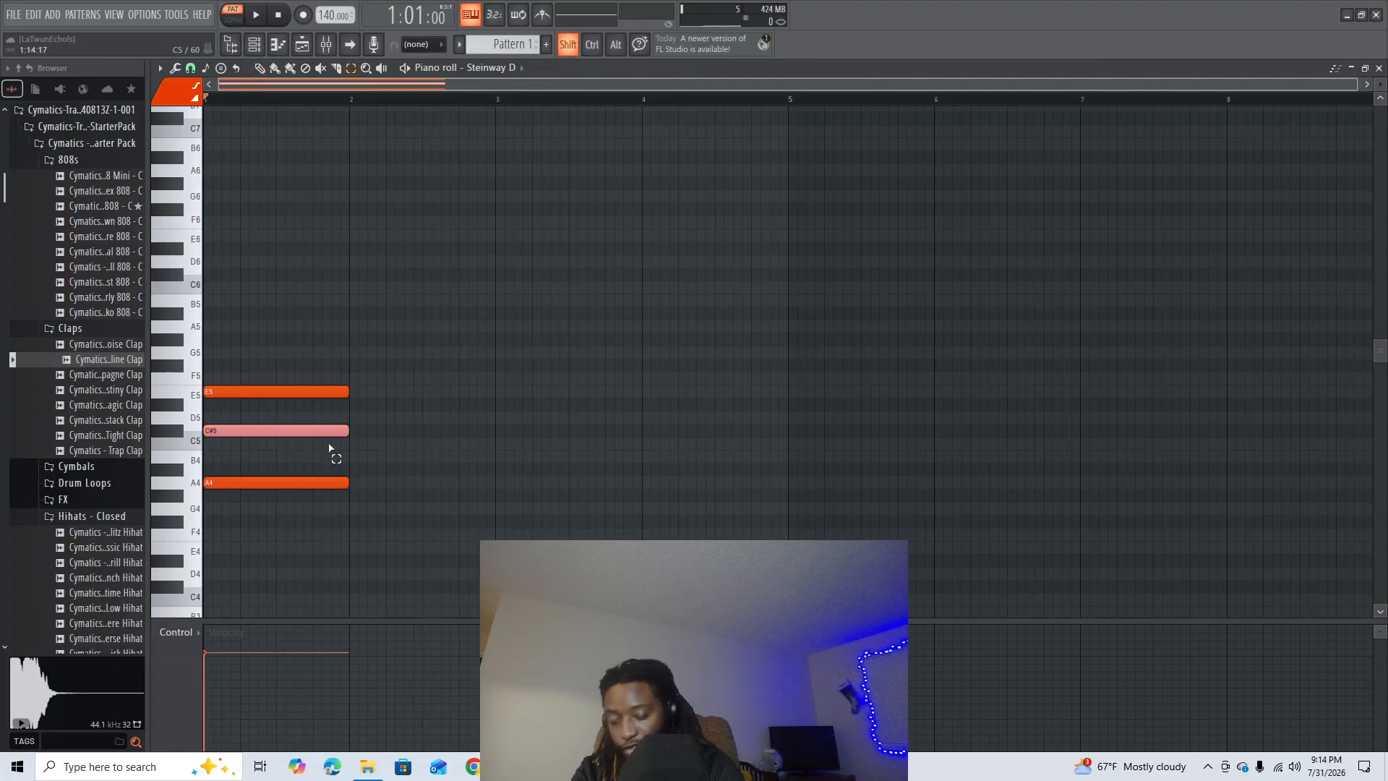
key("shift+Down")
left_click(414, 409)
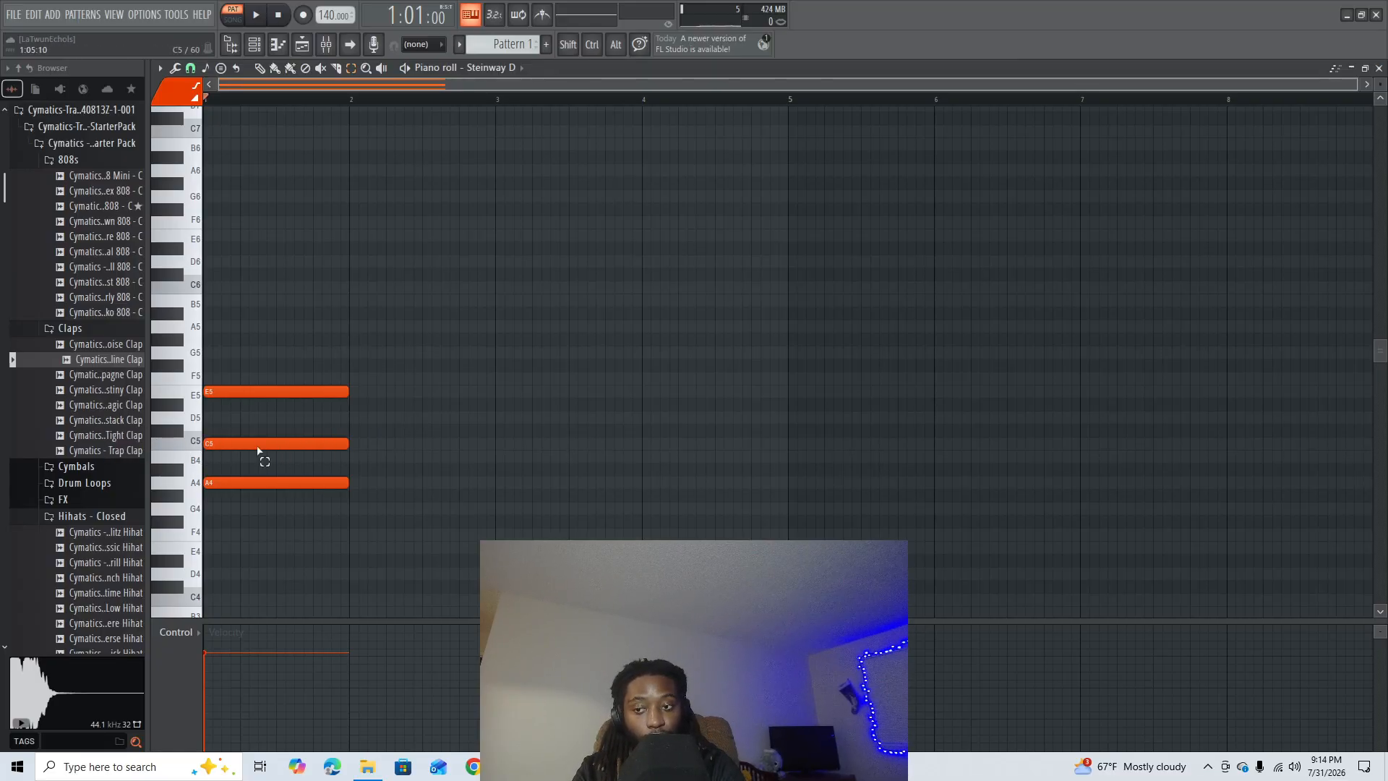
key("space")
key("space")
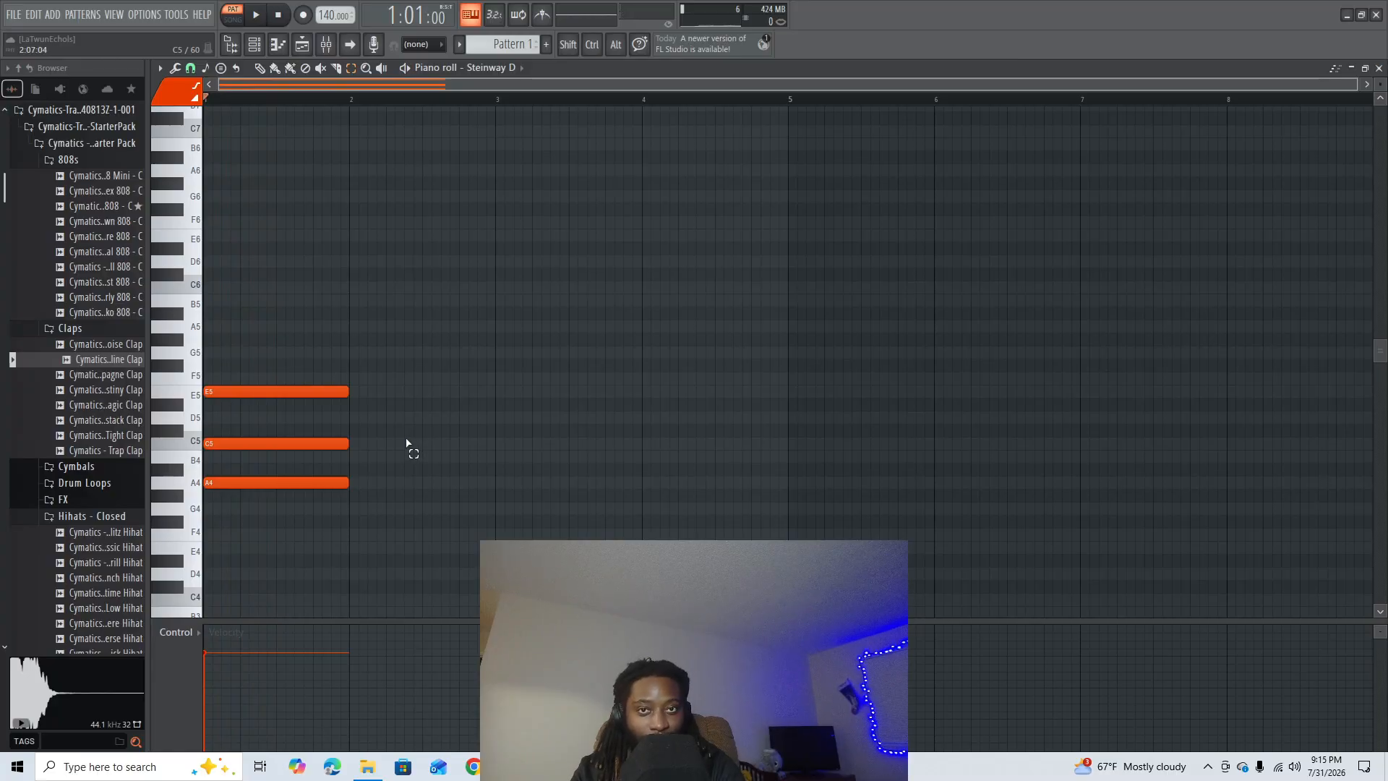
- Raise the chord's middle note back up to C#5 and clear the selection
left_click_drag(365, 437, 313, 450)
key("shift+Up")
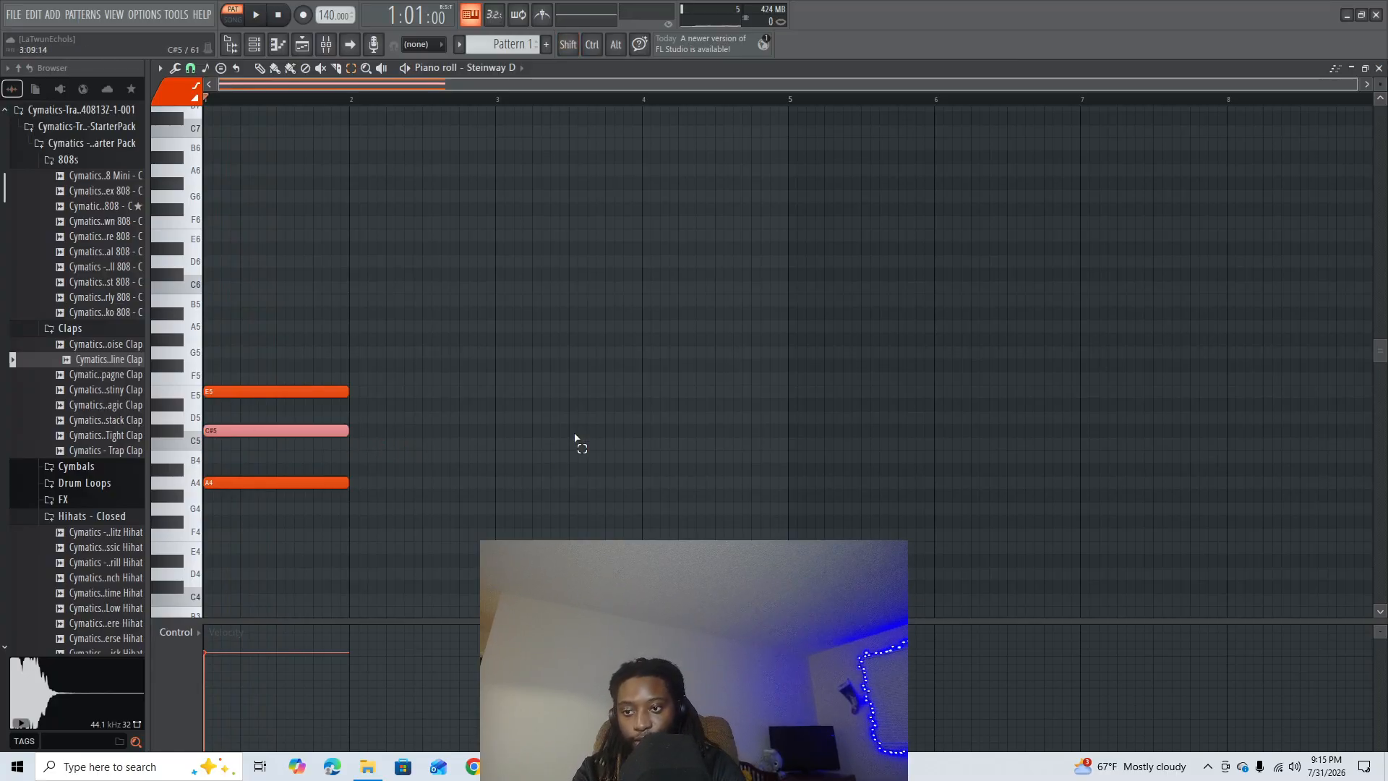
left_click(561, 435)
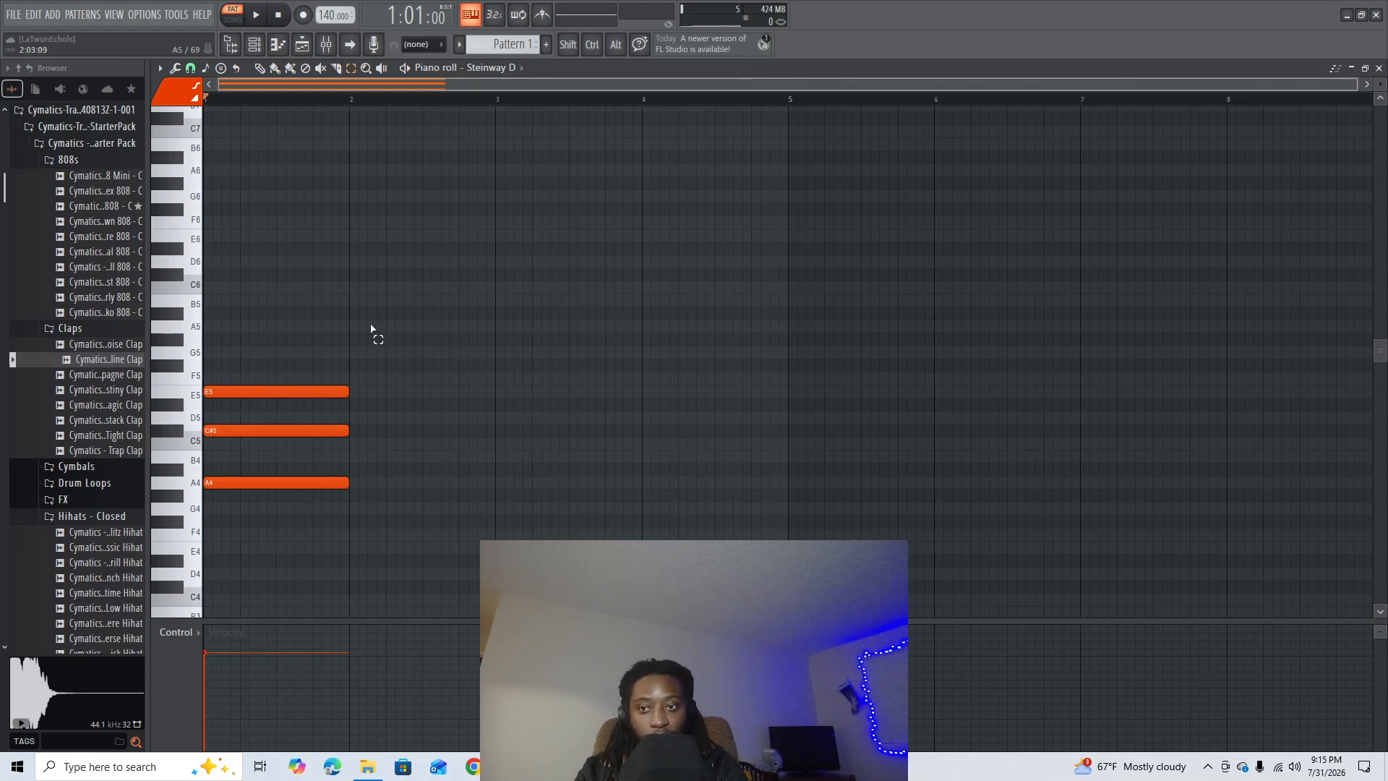
- Duplicate the whole three-note chord and shift the copy to fill bar 3, leaving bar 2 empty
left_click_drag(373, 323, 311, 522)
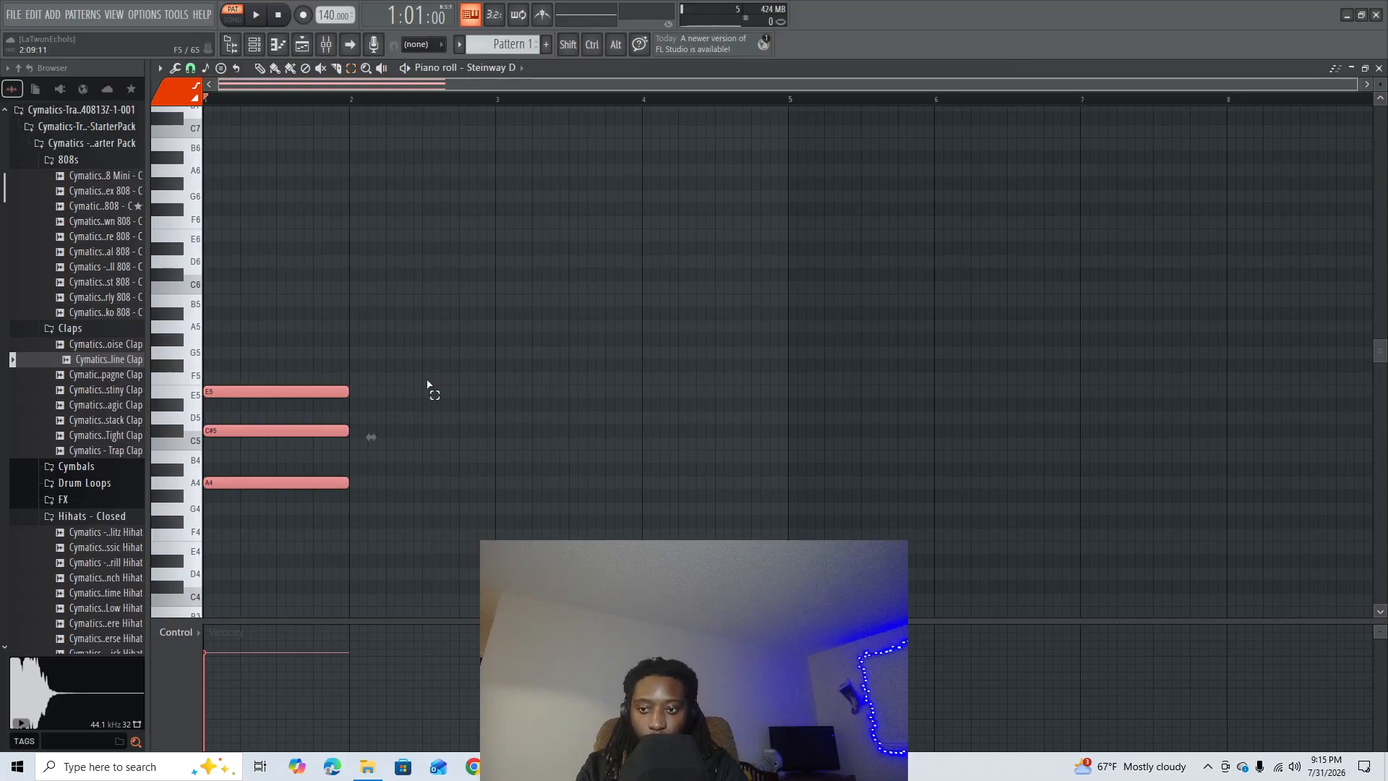
scroll(511, 102, "up", 2)
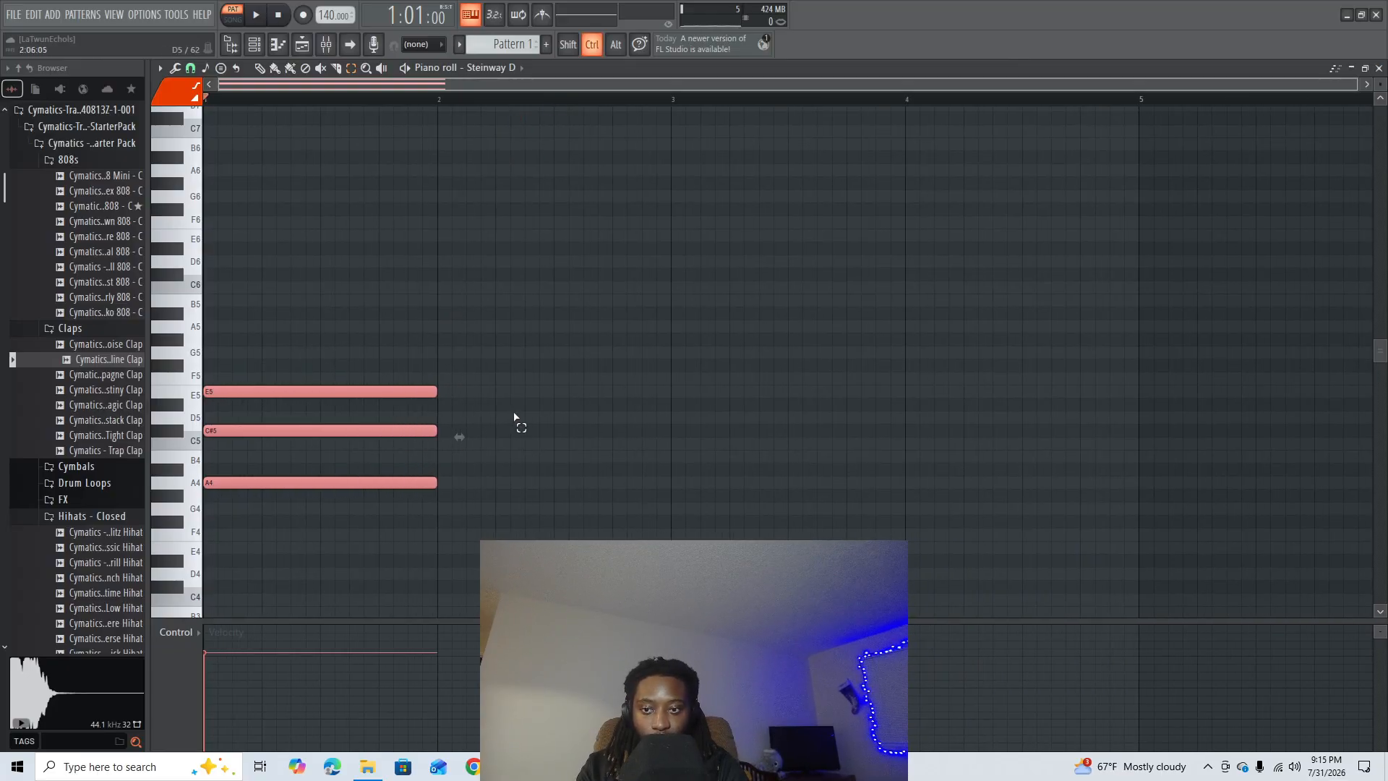
key("ctrl+b")
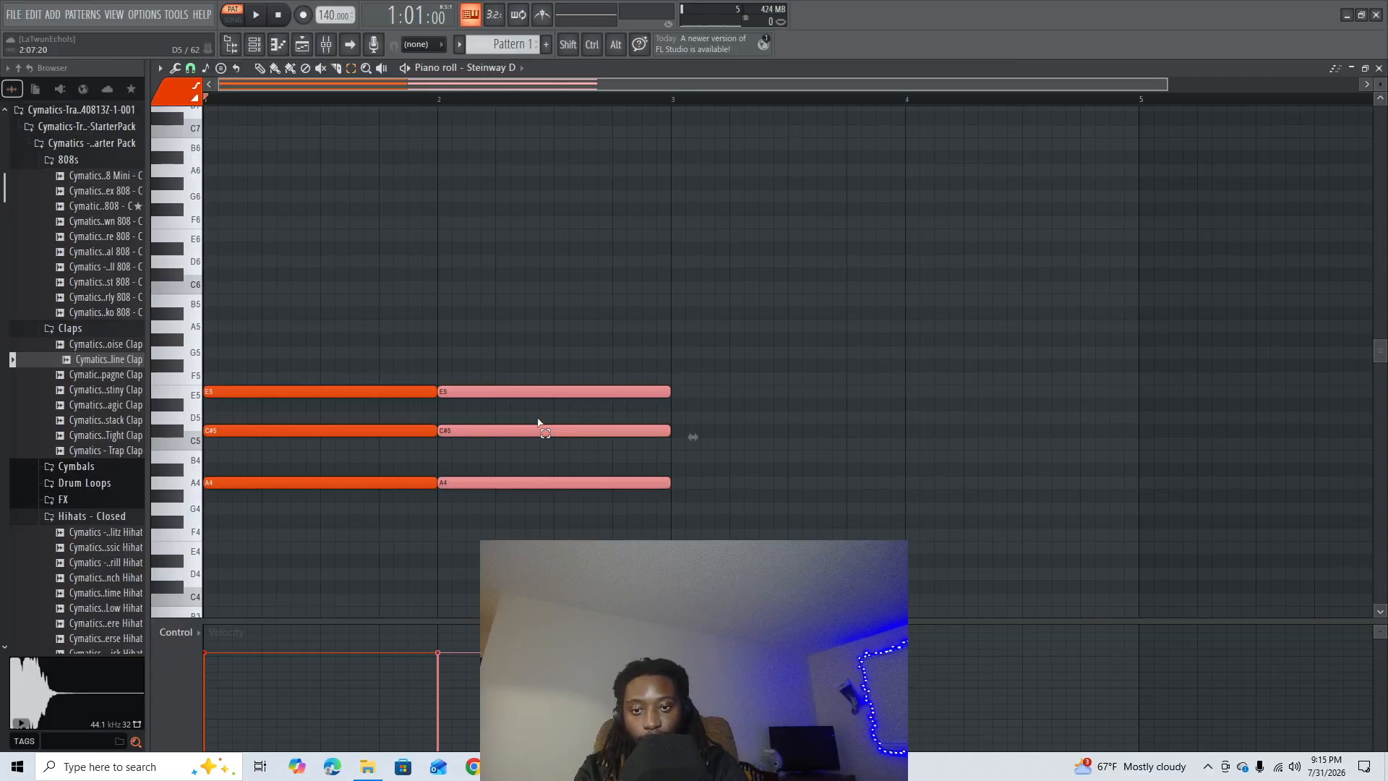
key("shift+Right")
key("shift+Right")
key("shift+Right")
key("shift+Right")
key("shift+Right")
key("shift+Right")
key("shift+Right")
key("shift+Right")
key("shift+Right")
key("shift+Right")
key("shift+Right")
key("shift+Right")
key("shift+Right")
key("shift+Right")
key("shift+Right")
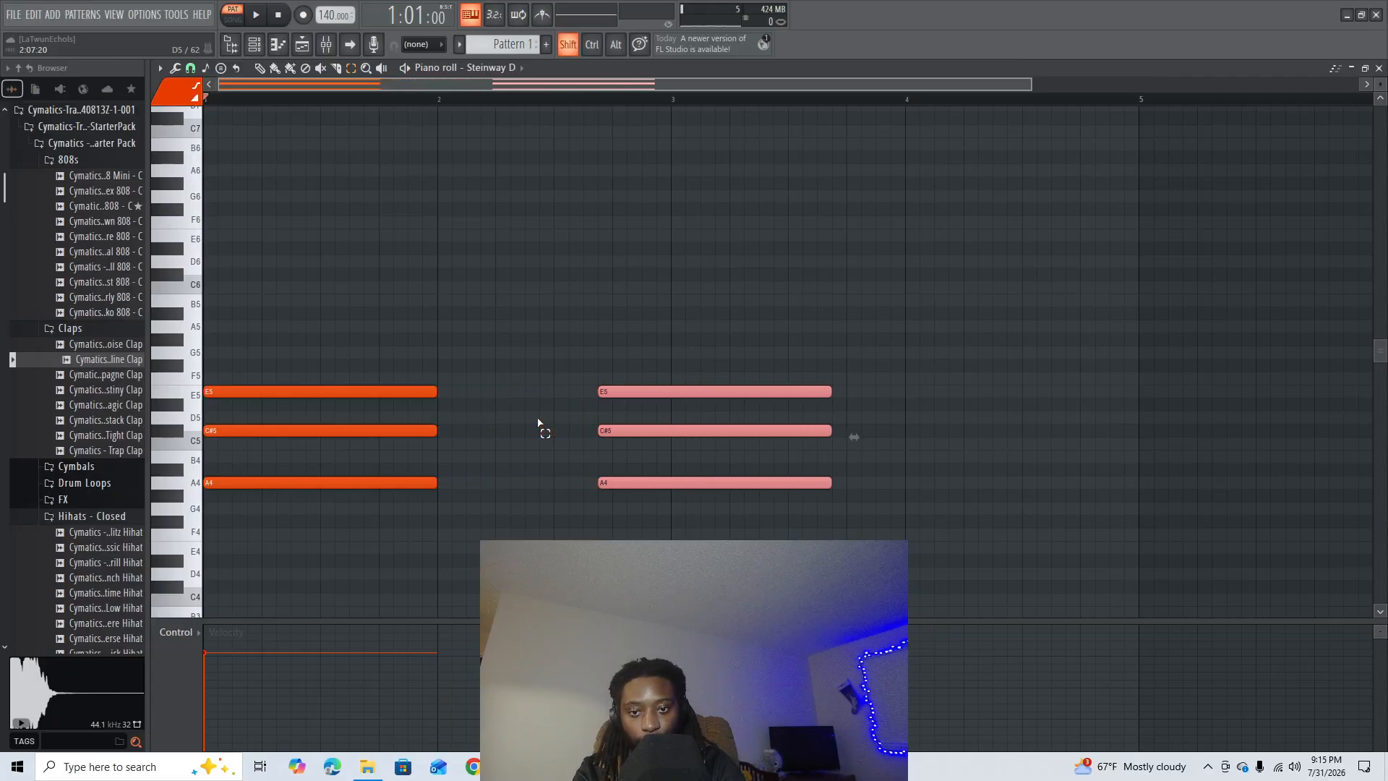
key("shift+Right")
key("ctrl+d")
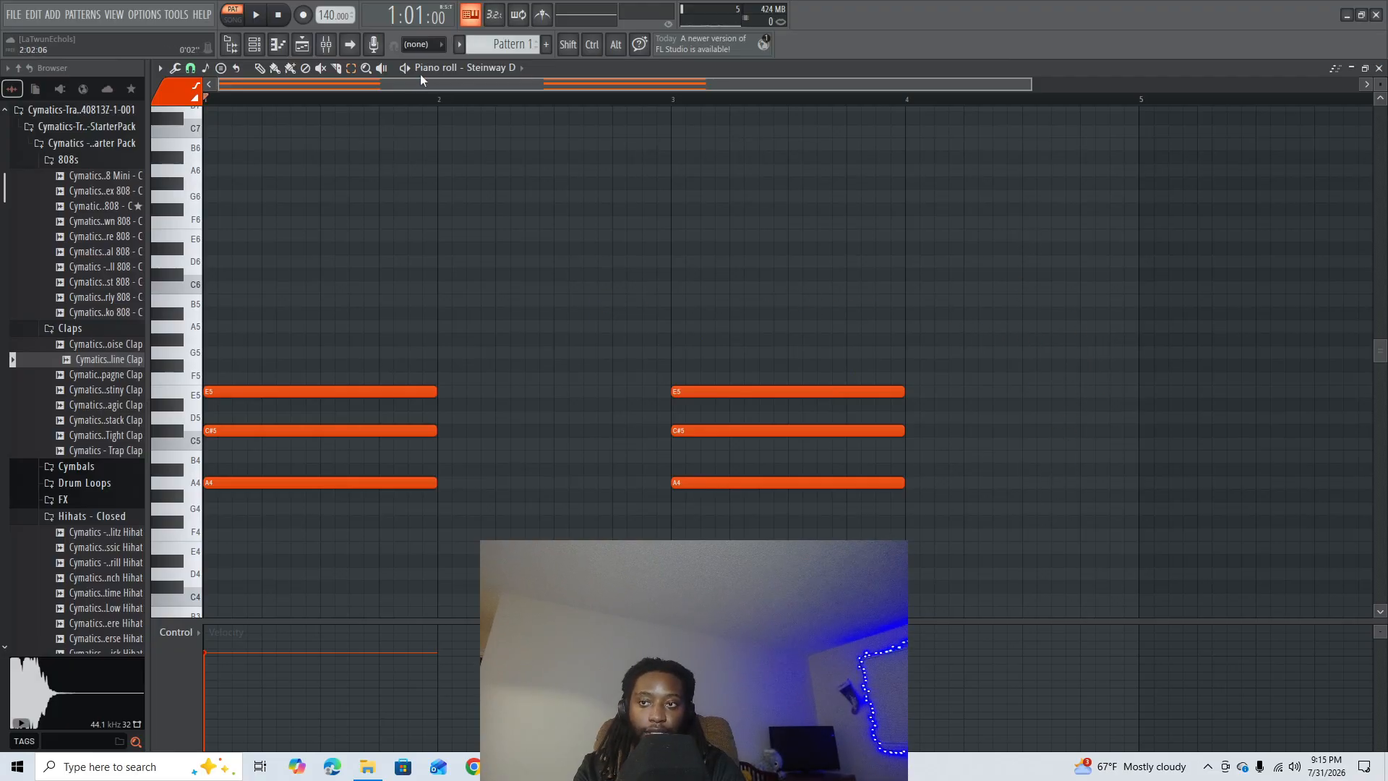
- Try a one-bar E5 note in bar 2 with the Draw tool and delete it
left_click(259, 67)
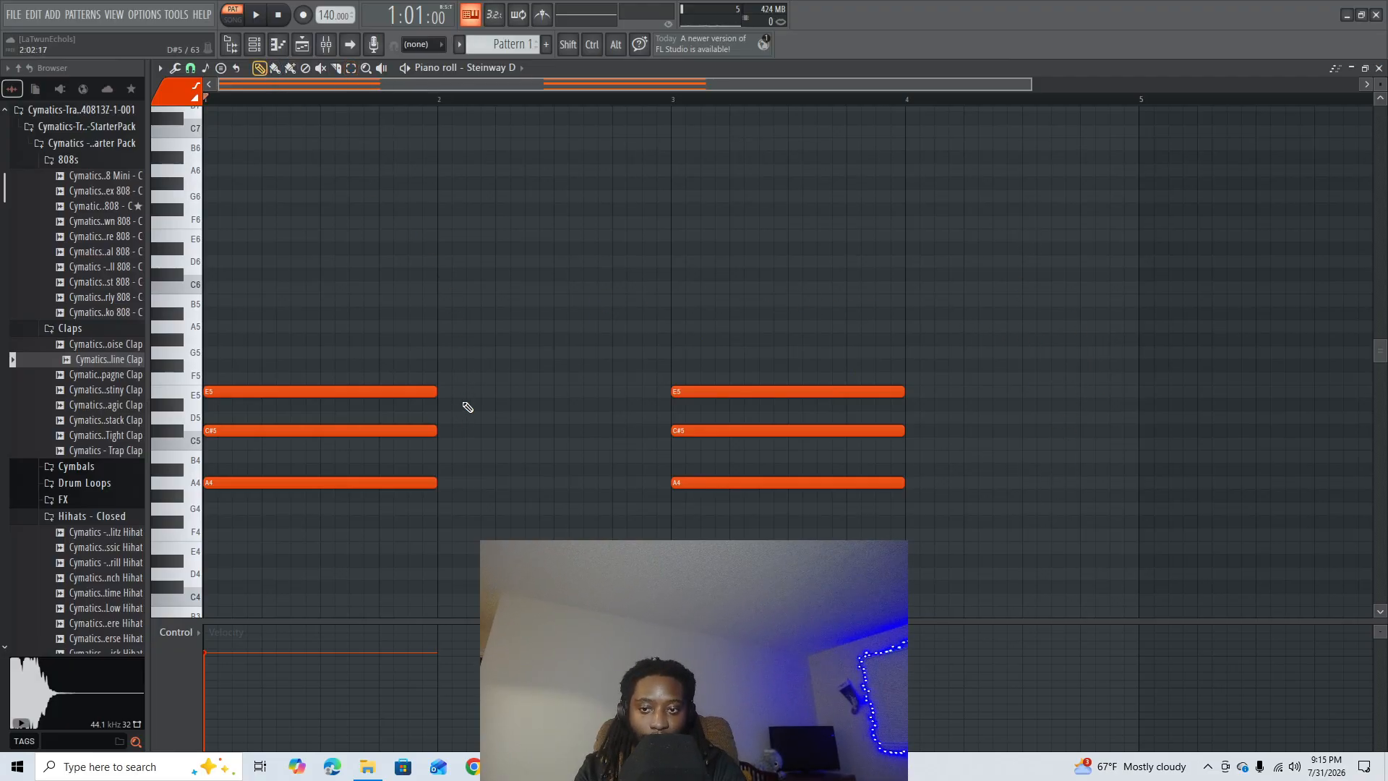
left_click(483, 399)
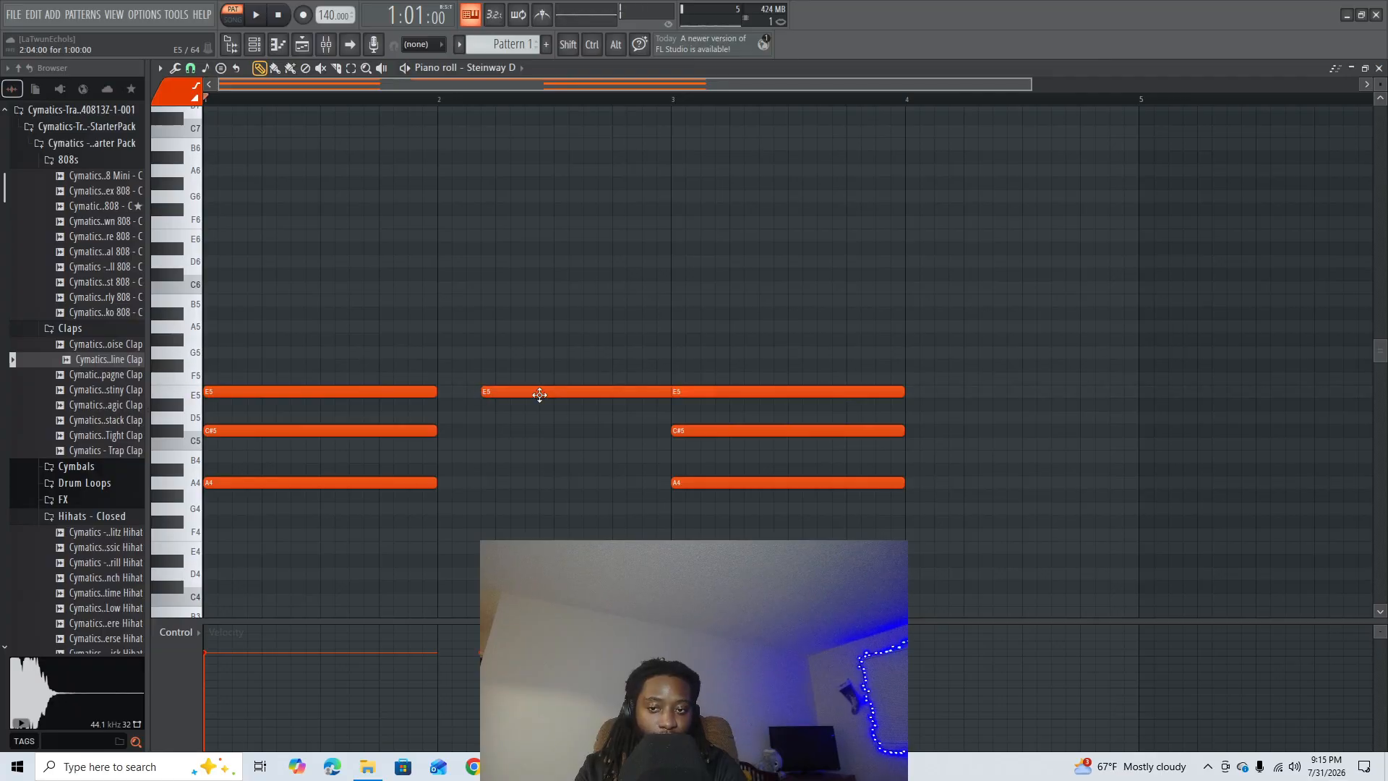
left_click_drag(536, 392, 527, 392)
right_click(618, 392)
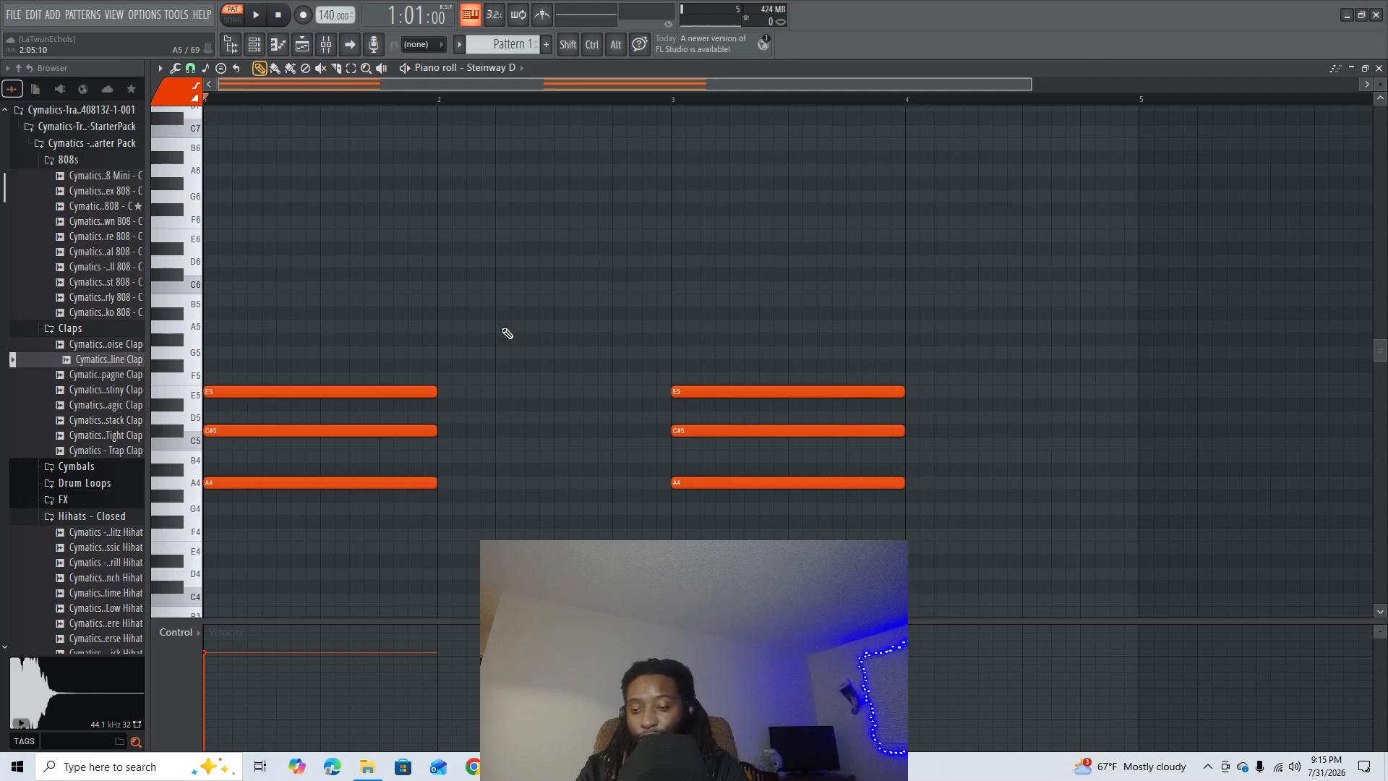
- Draw a staggered rising run of one-beat notes A4, C#5, E5 and G#5 in bar 2 and play the pattern
left_click(516, 328)
key("space")
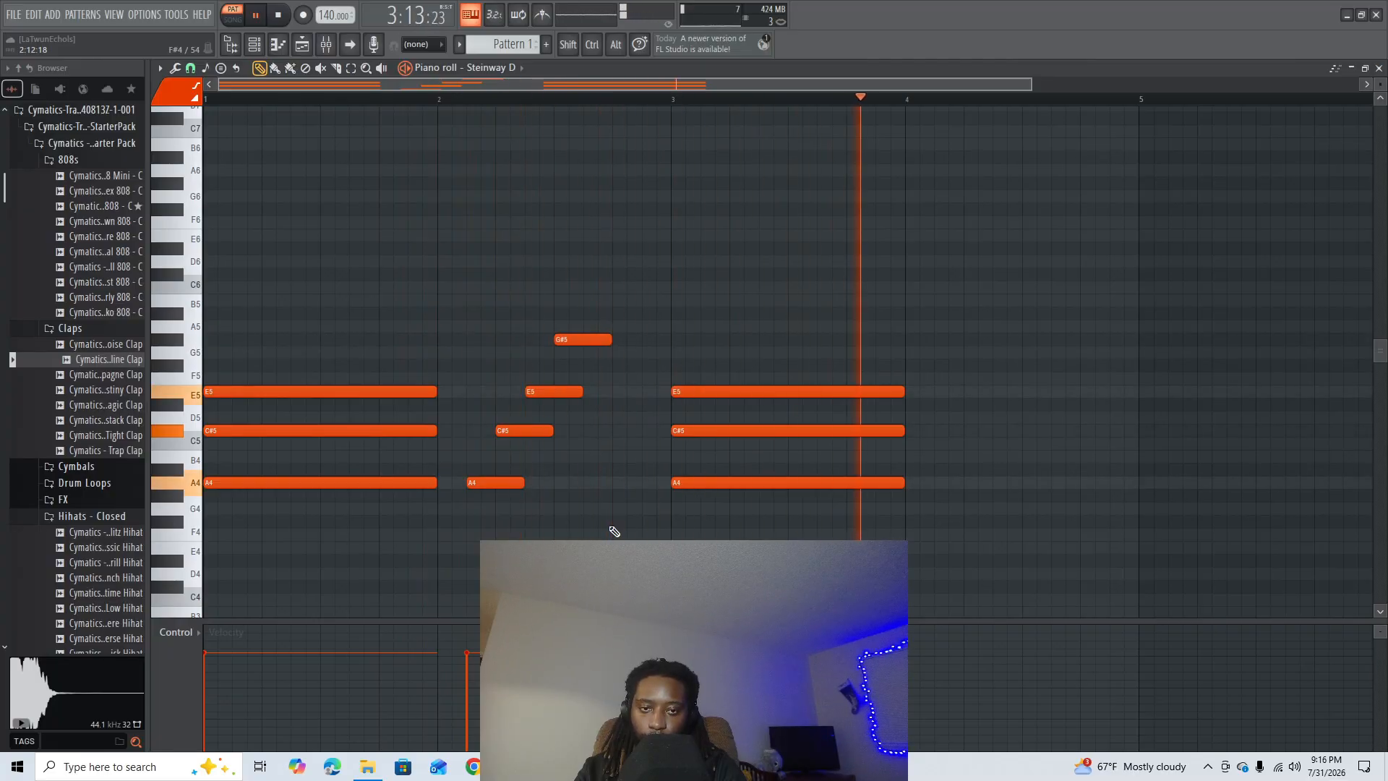
key("space")
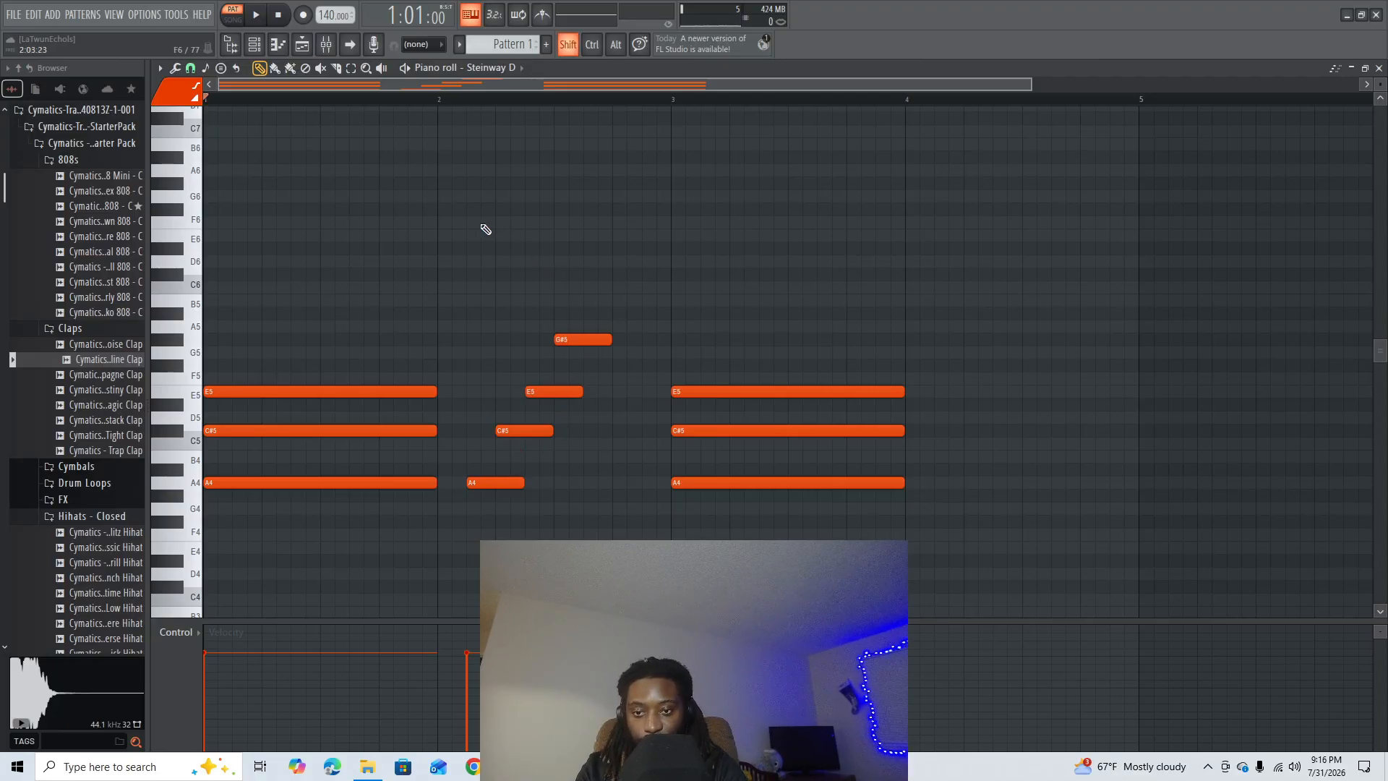
- Duplicate the four-note rising run from bar 2 and shift the copy to the matching position in bar 4
key("e")
left_click_drag(480, 303, 638, 510)
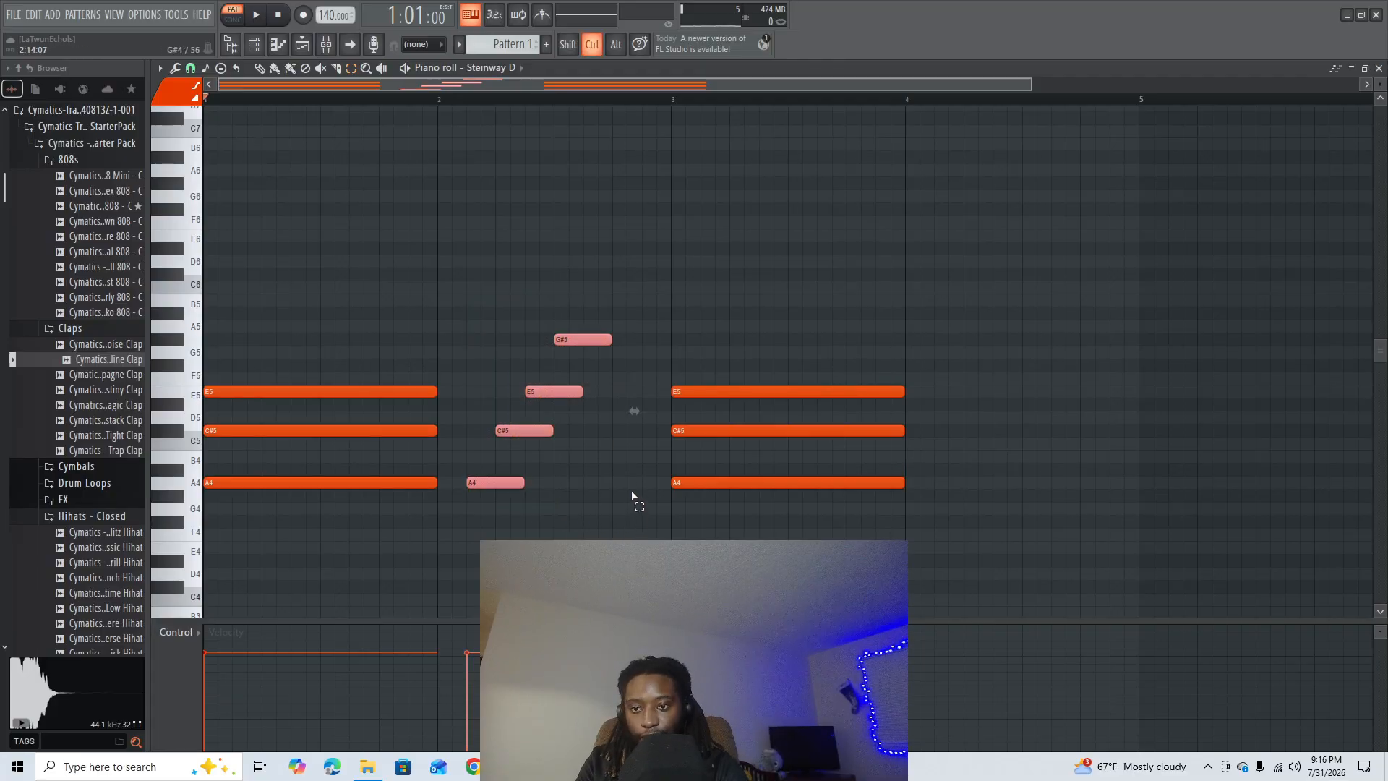
key("ctrl+b")
key("shift+Right")
key("shift+Right")
key("shift+Right")
key("shift+Right")
key("shift+Right")
key("shift+Right")
key("shift+Right")
key("shift+Right")
key("shift+Right")
key("shift+Right")
key("shift+Right")
key("shift+Right")
key("shift+Right")
key("shift+Right")
key("shift+Right")
key("shift+Right")
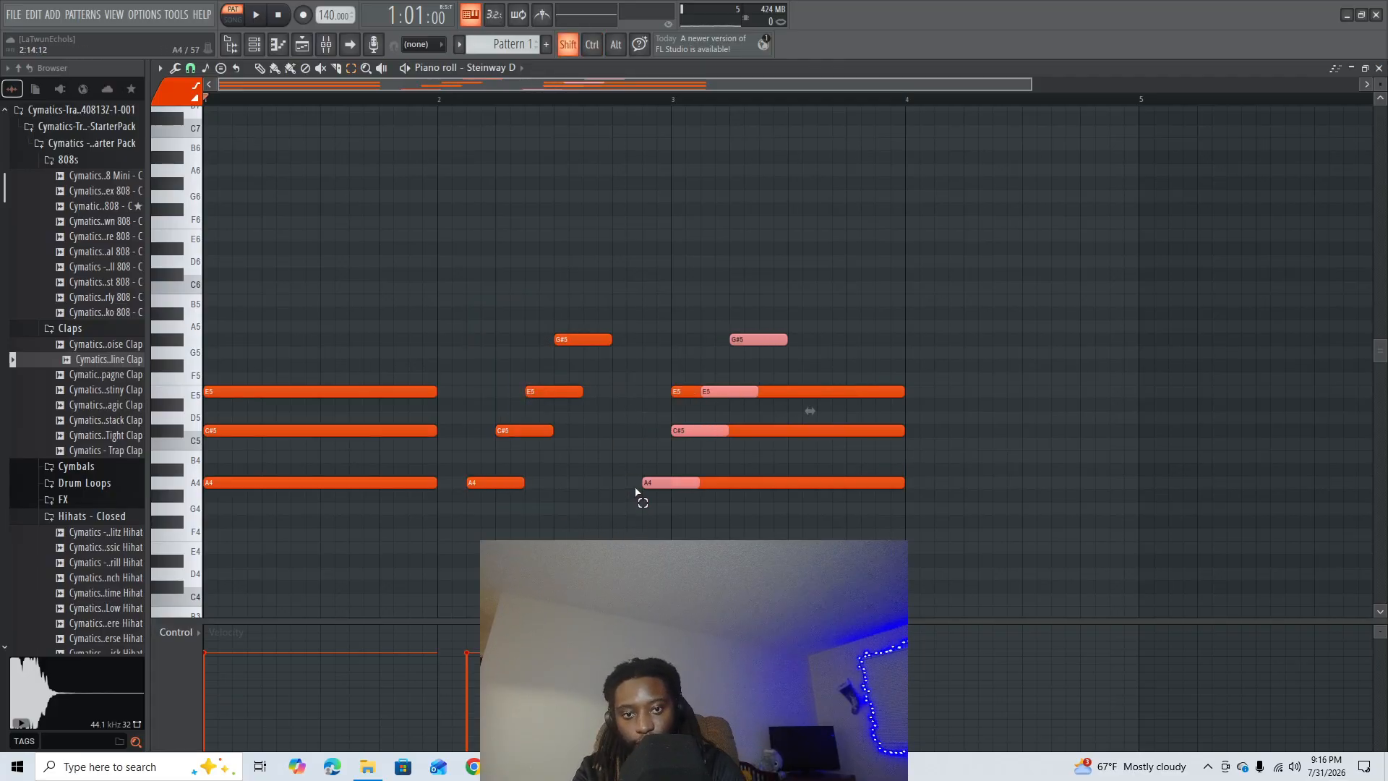
key("shift+Right")
key("shift+Right")
key("shift+Right")
key("shift+Right")
key("shift+Right")
key("shift+Right")
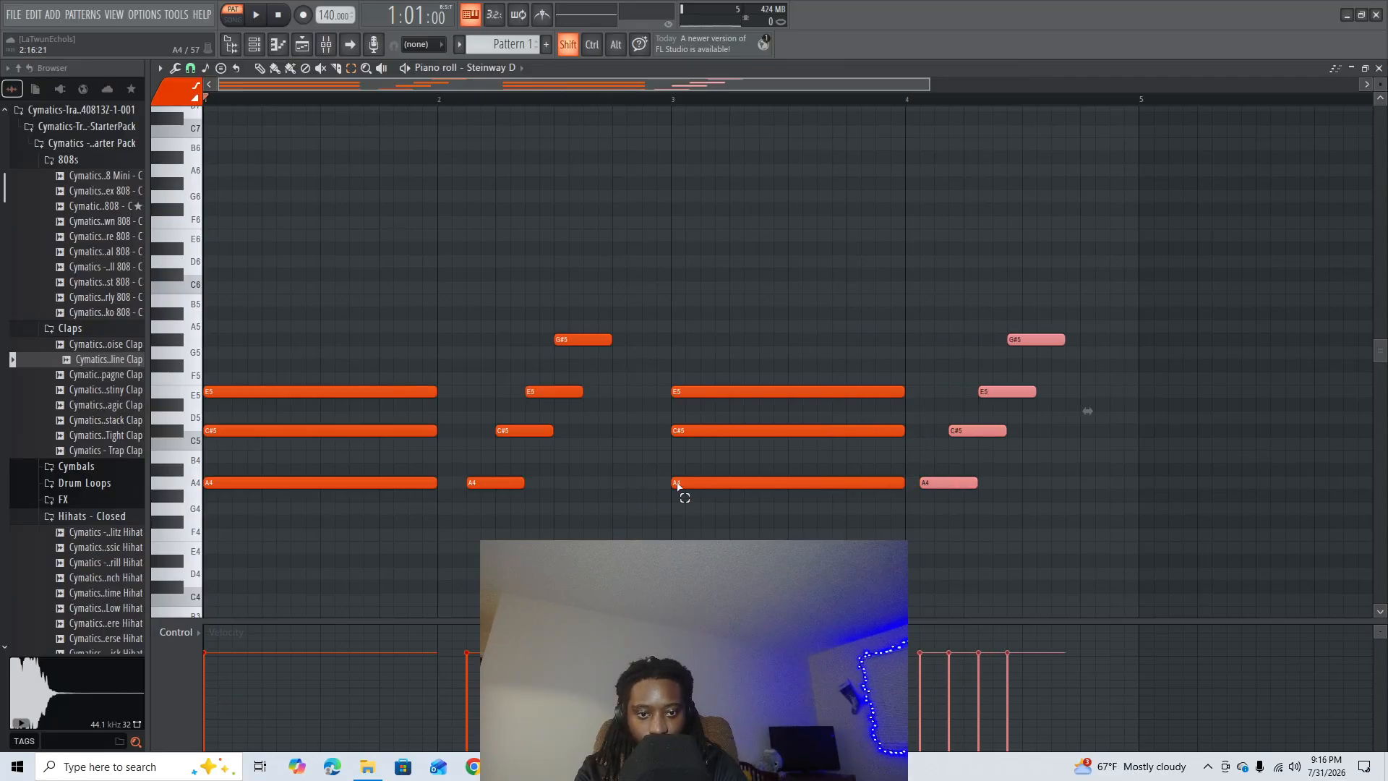
left_click(1093, 547)
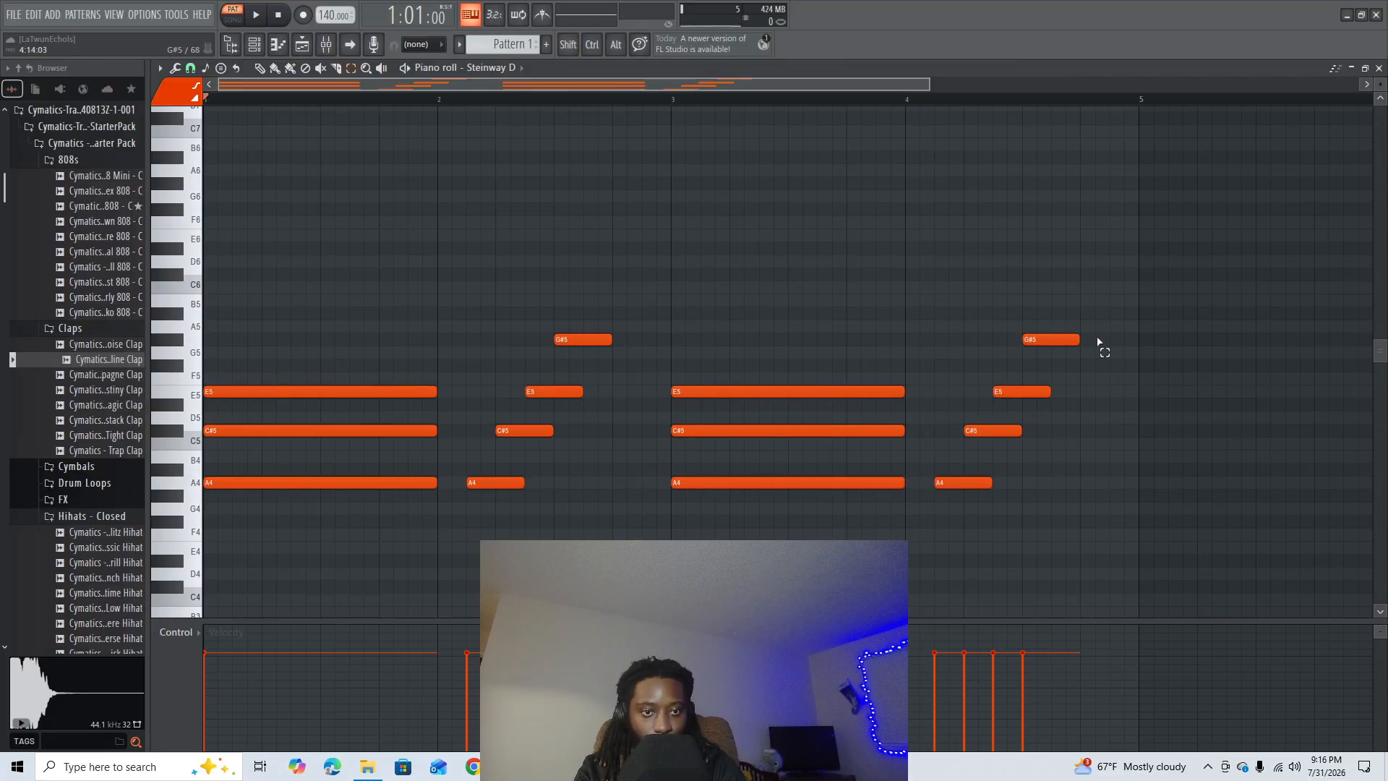
- Rearrange the bar 4 run into a descending G#5, E5, C#5, A4 sequence and play the pattern
left_click_drag(1095, 321, 982, 354)
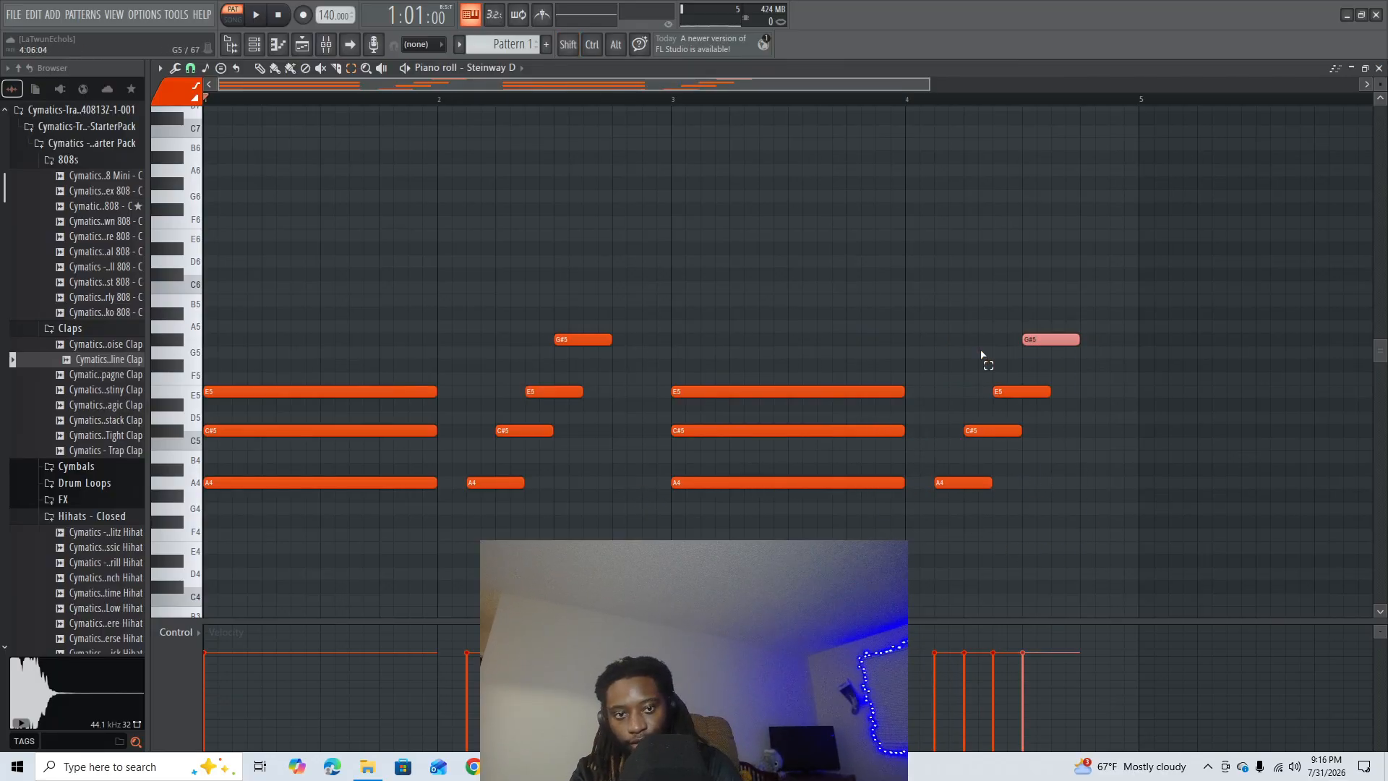
key("shift")
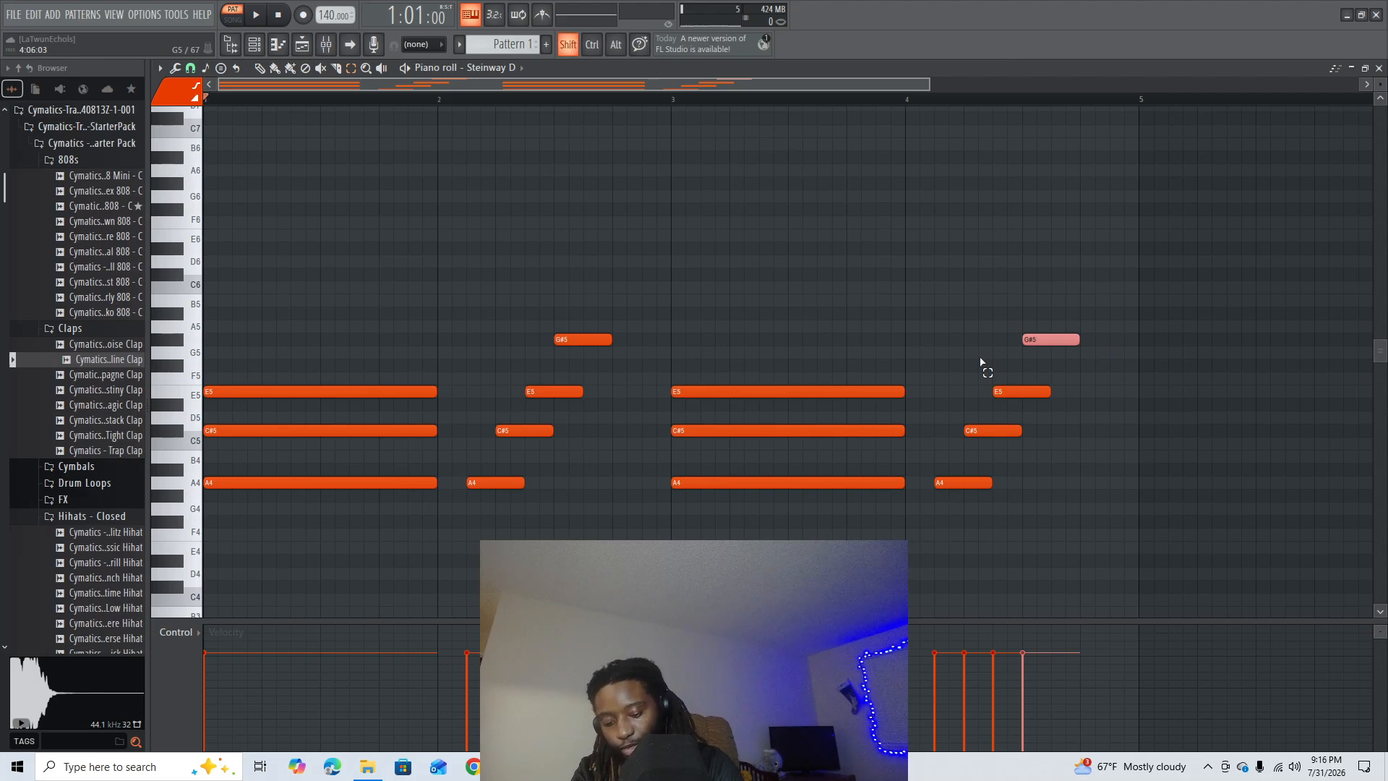
key("shift+Left")
key("shift+Left")
key("shift+Left")
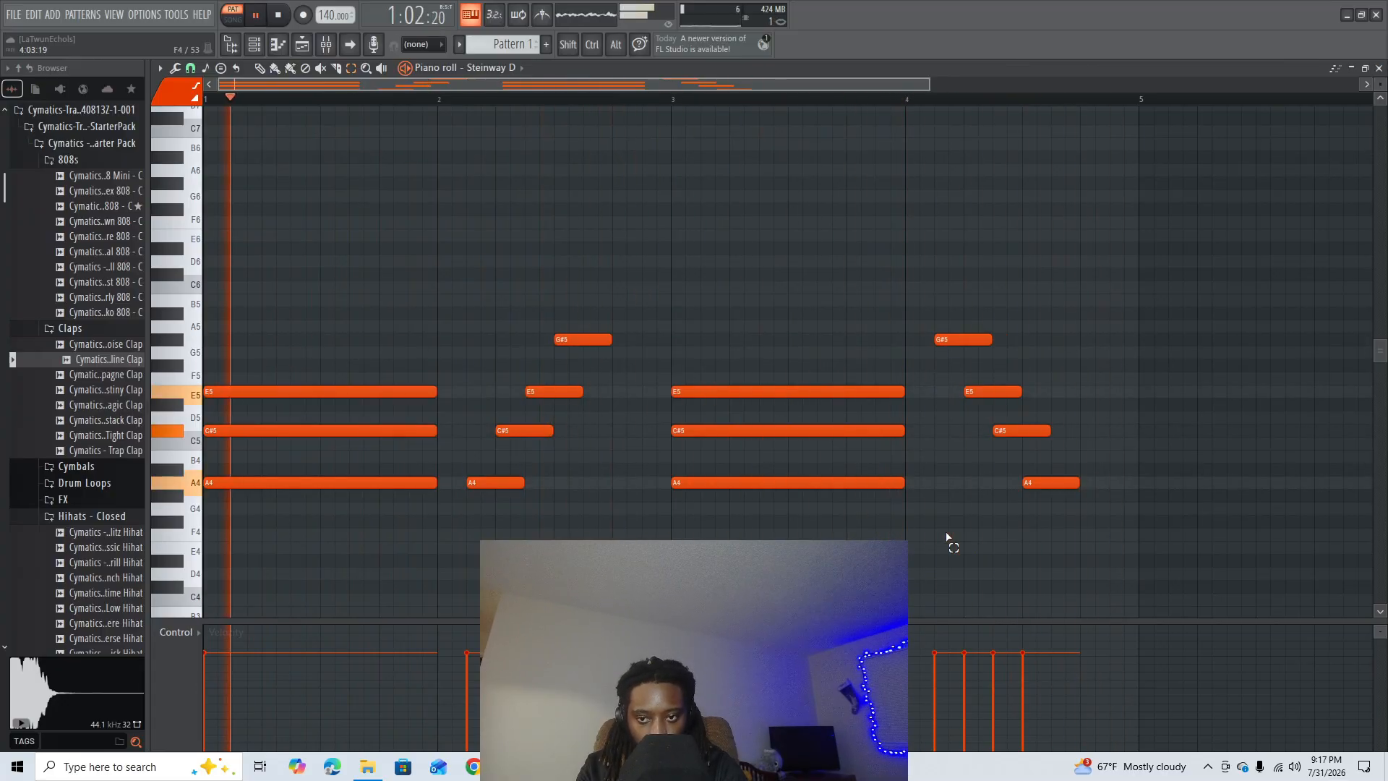
key("space")
- Raise the bar 3 chord's lowest note one octave to A5 and play the pattern
left_click(874, 483)
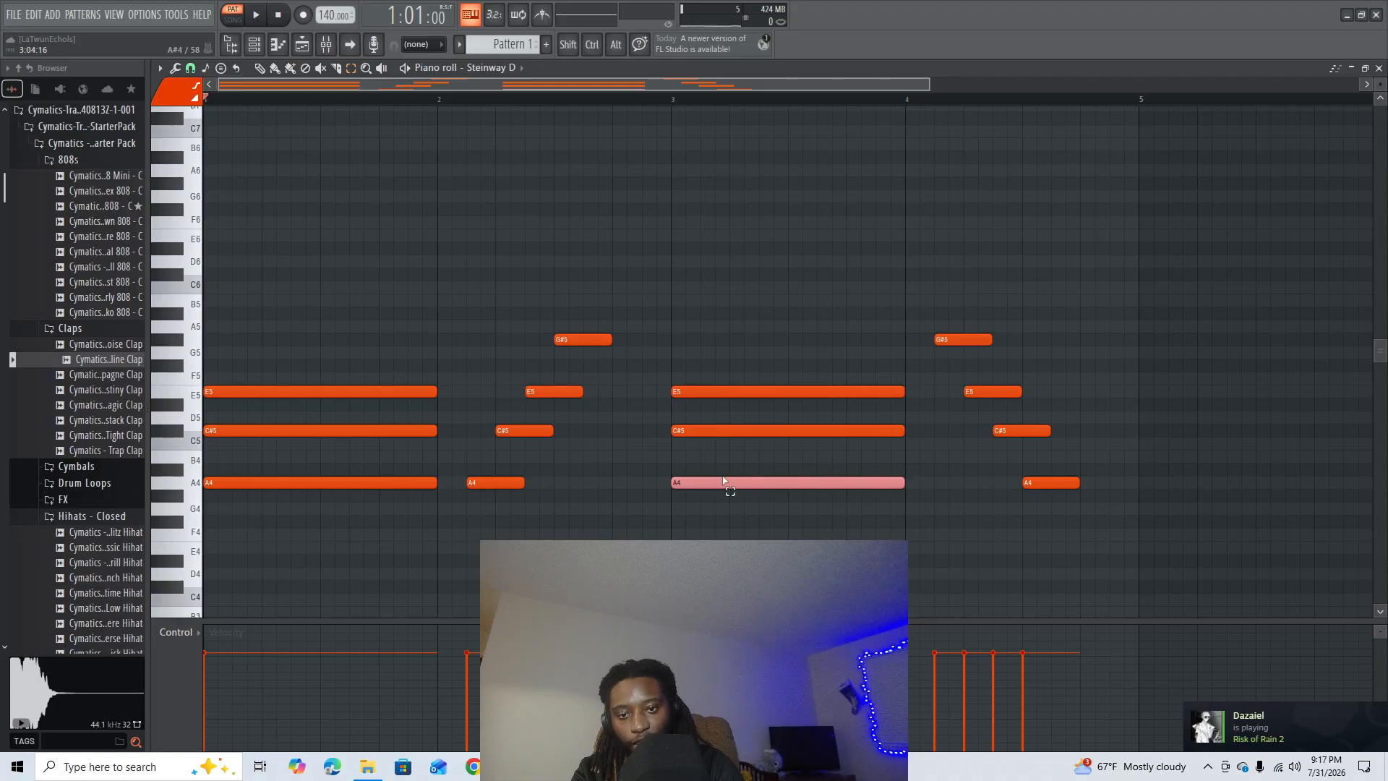
key("ctrl")
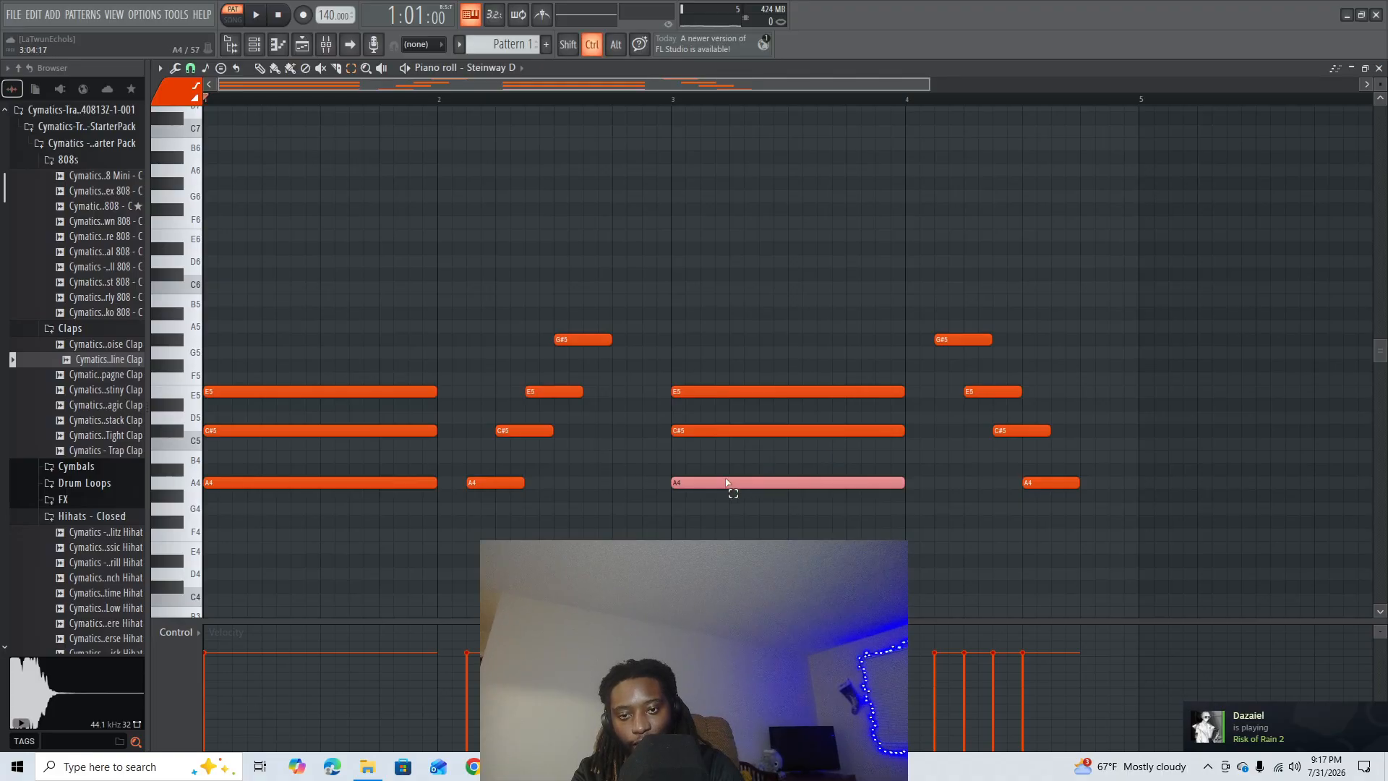
key("ctrl+Up")
left_click(749, 493)
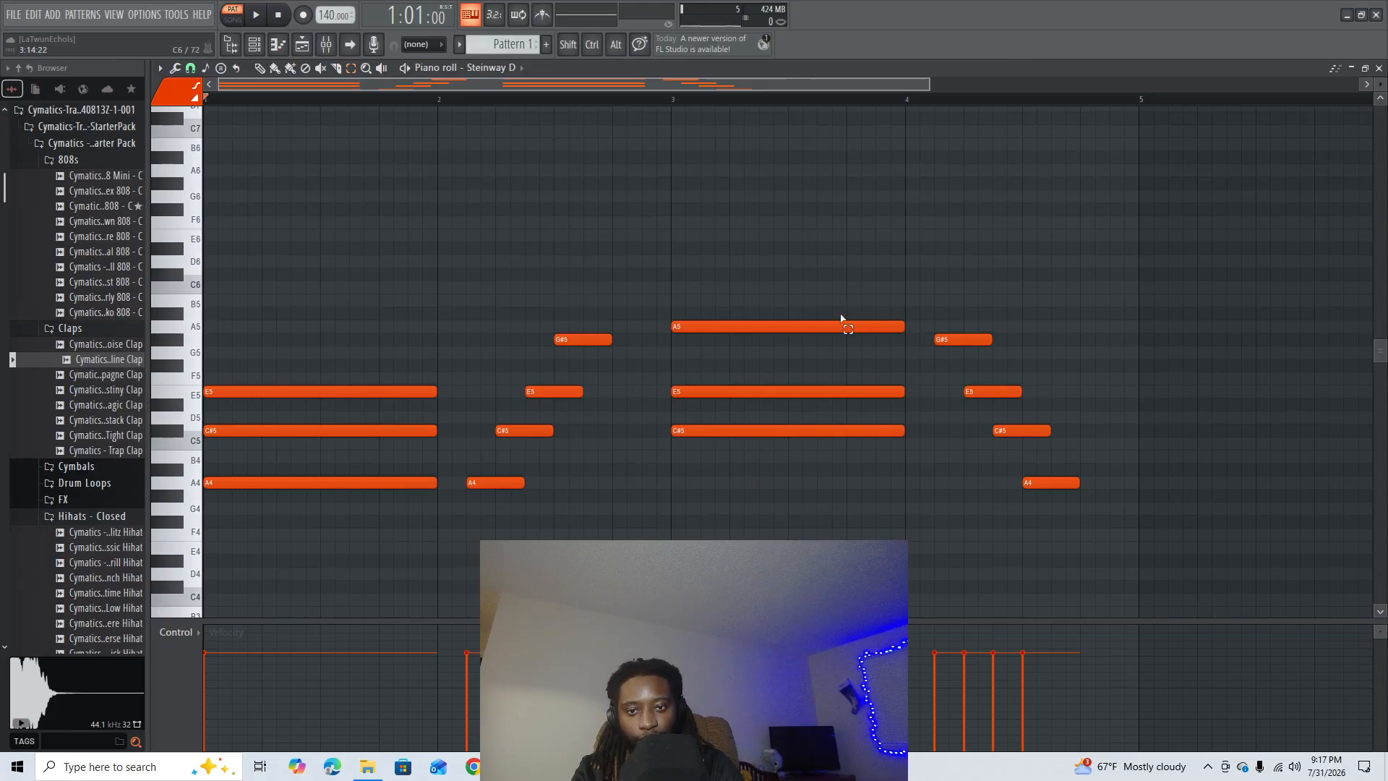
key("space")
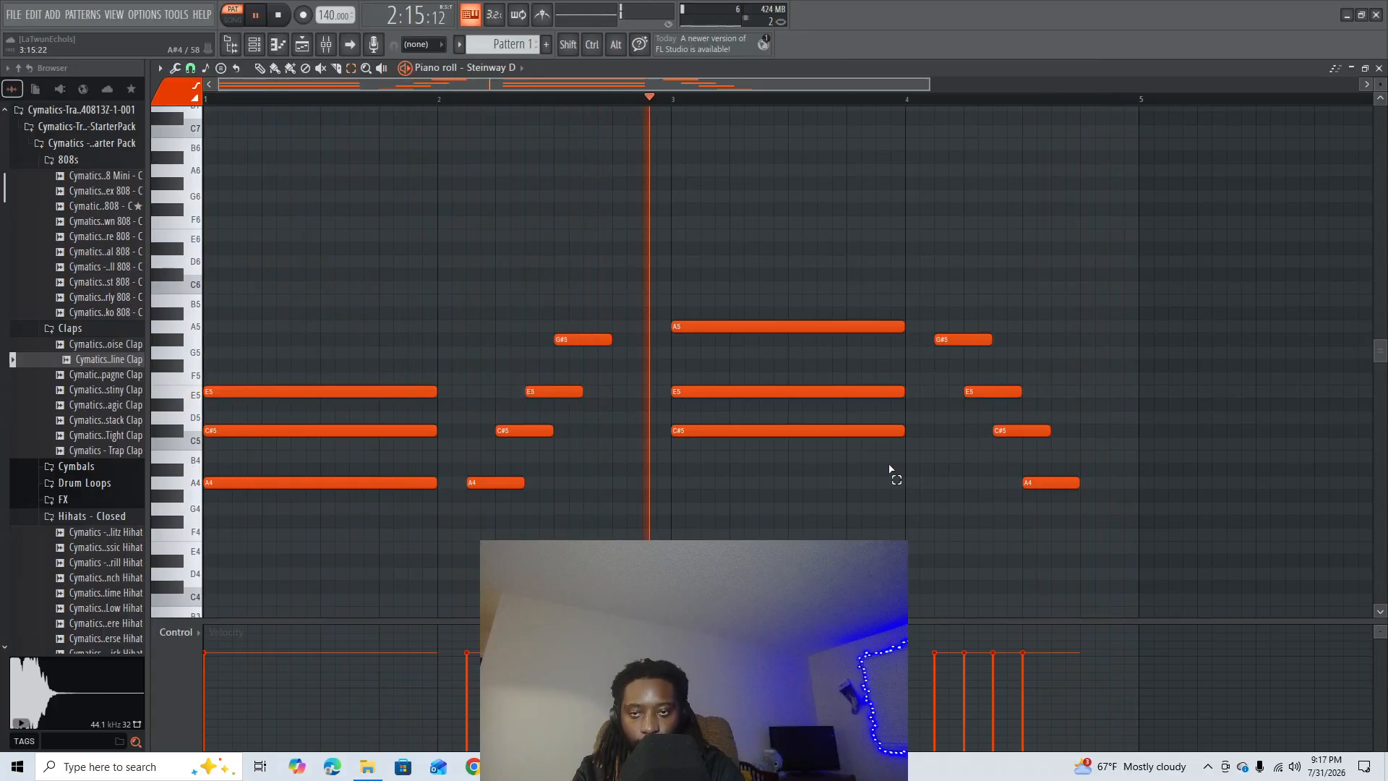
key("space")
- Slice all three notes of the bar 3 chord half a beat before the bar's end and play the pattern
key("c")
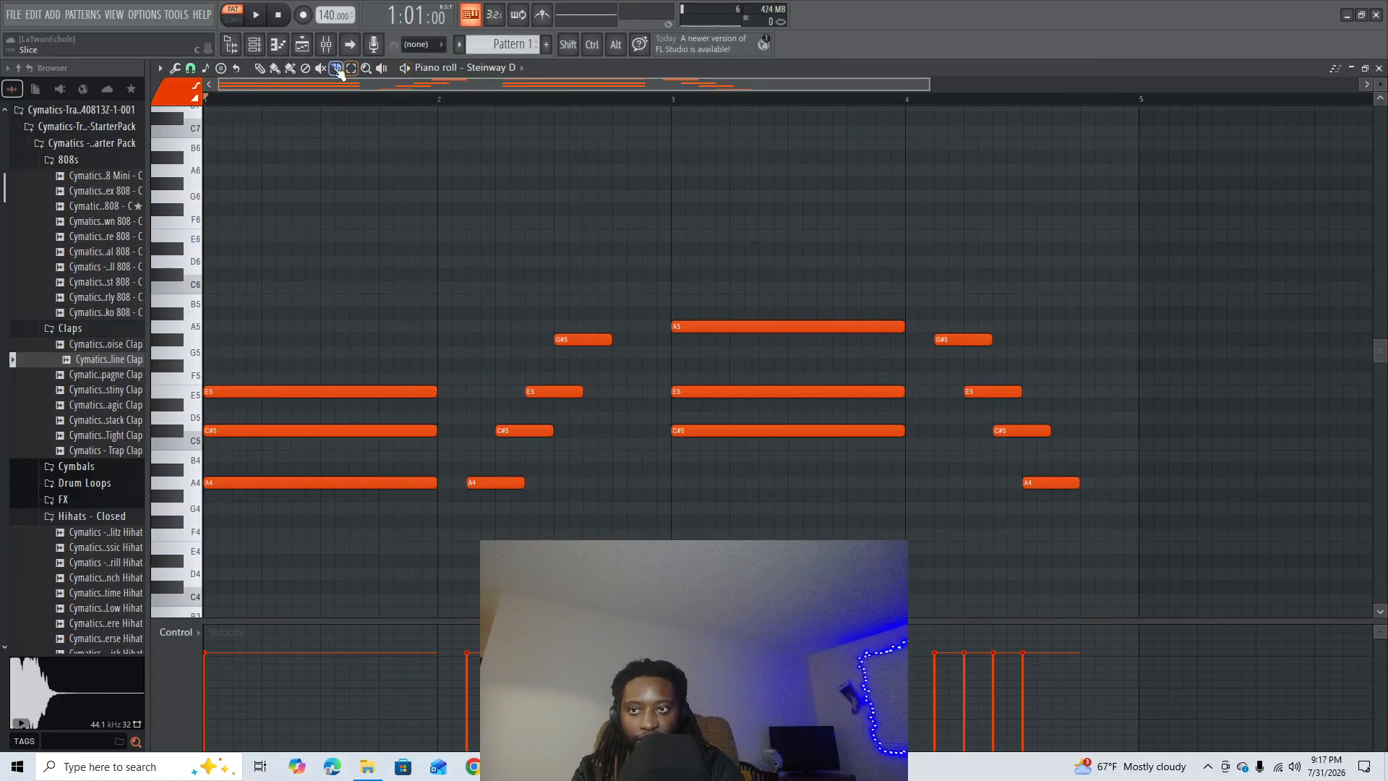
left_click_drag(900, 273, 875, 473)
key("space")
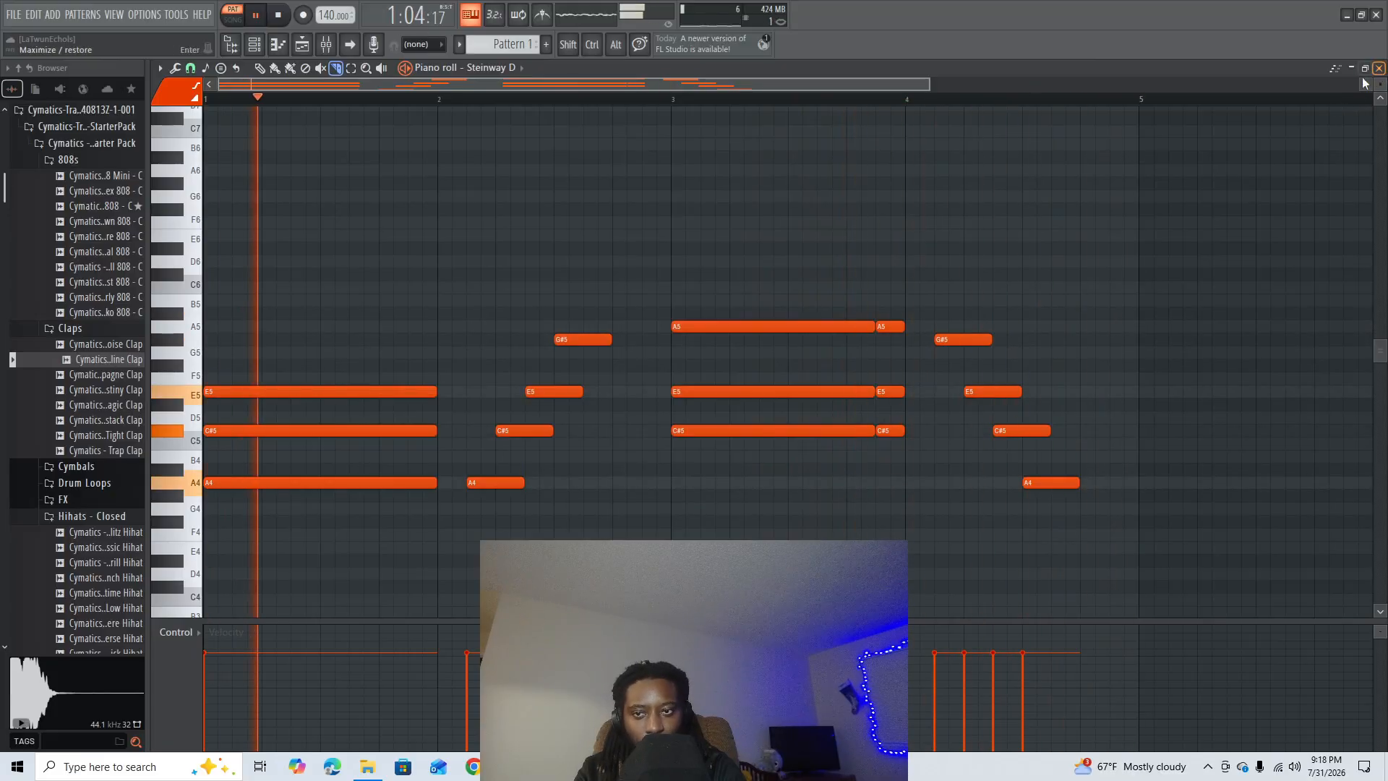
key("space")
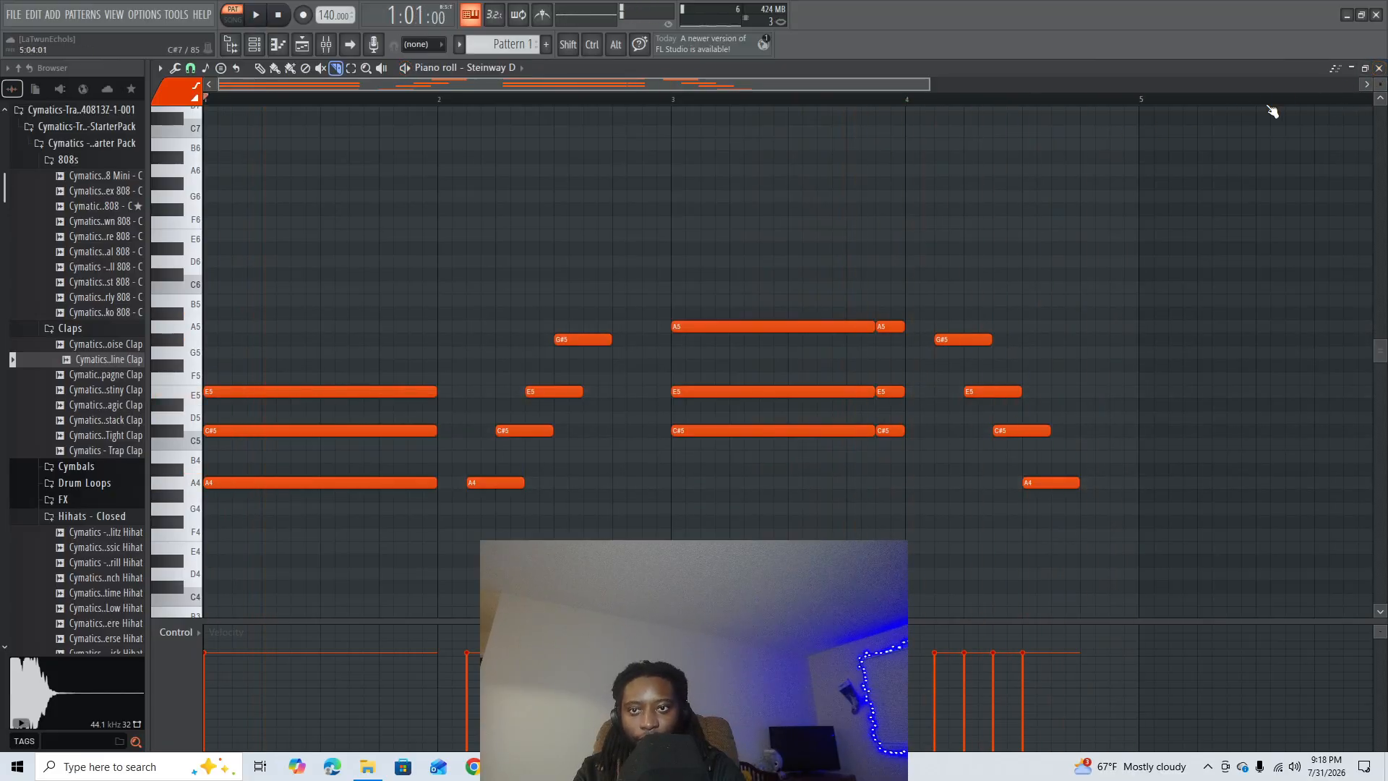
- Add a second FLEX channel and load the GTR Acoustic preset from the Core Guitars pack
left_click(1379, 68)
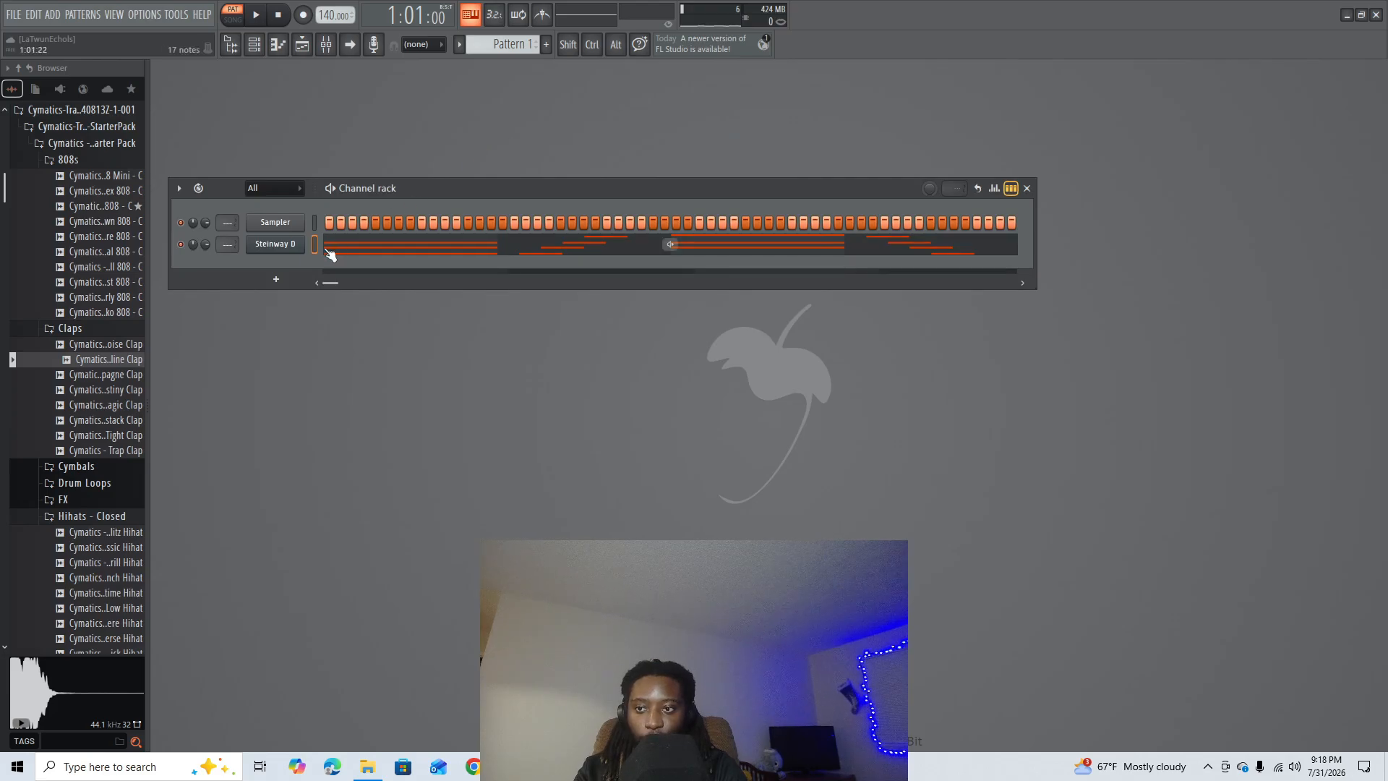
left_click(277, 280)
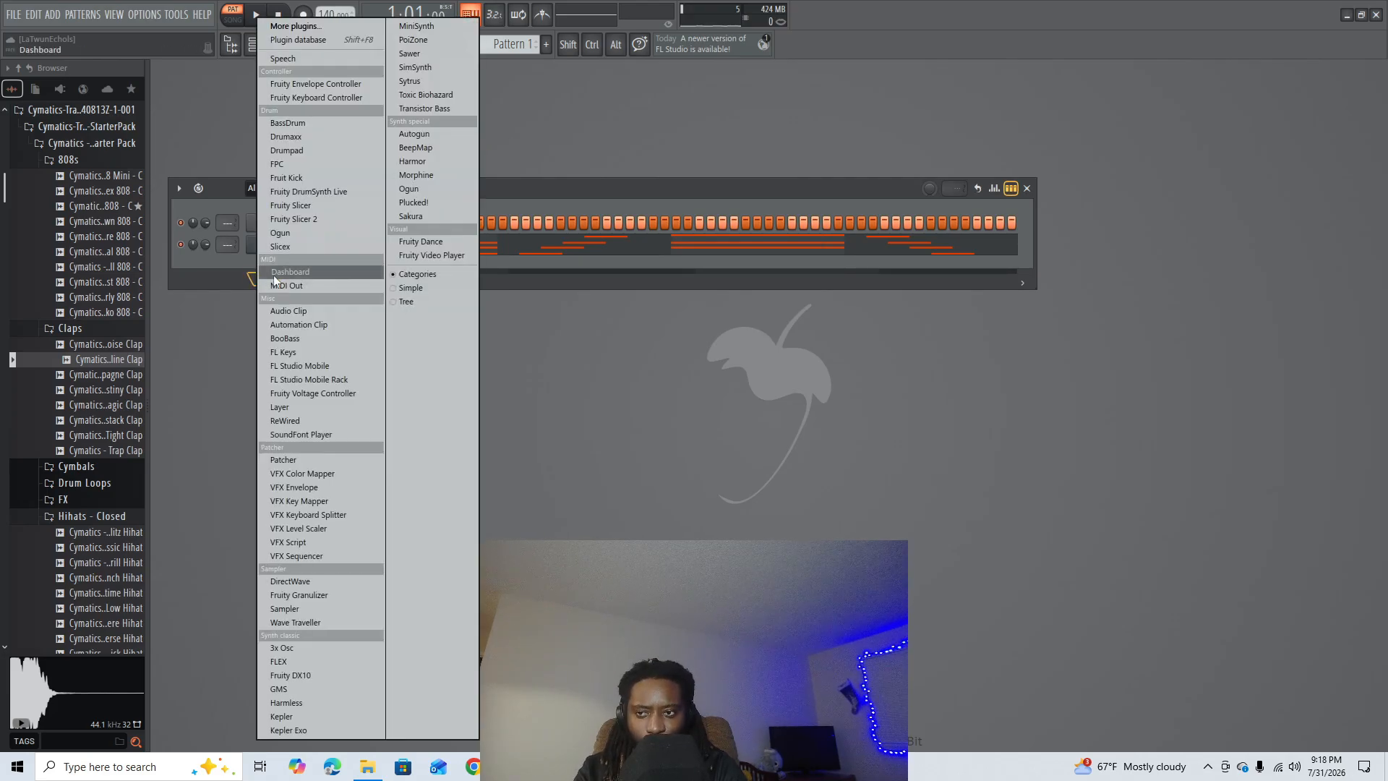
left_click(289, 661)
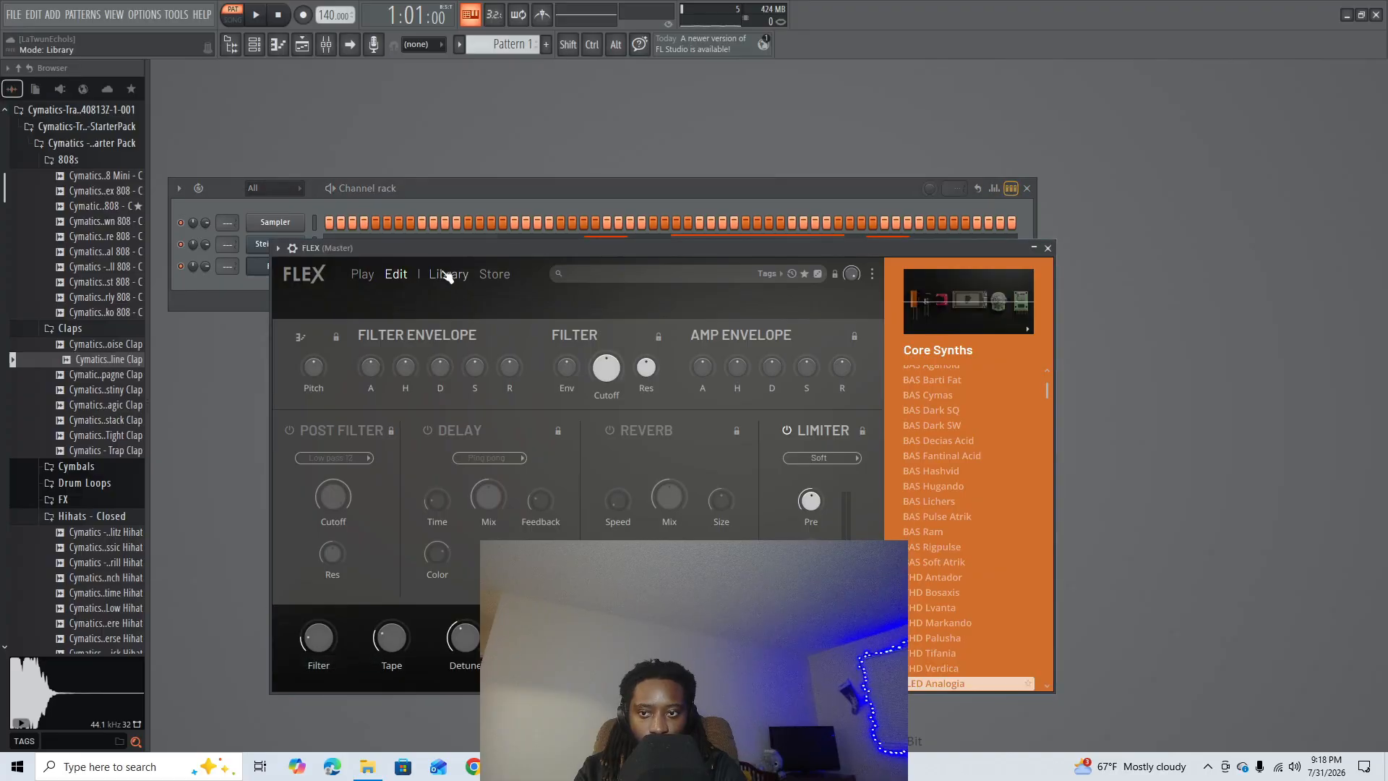
left_click(449, 274)
scroll(640, 475, "down", 3)
left_click(636, 348)
left_click(1048, 248)
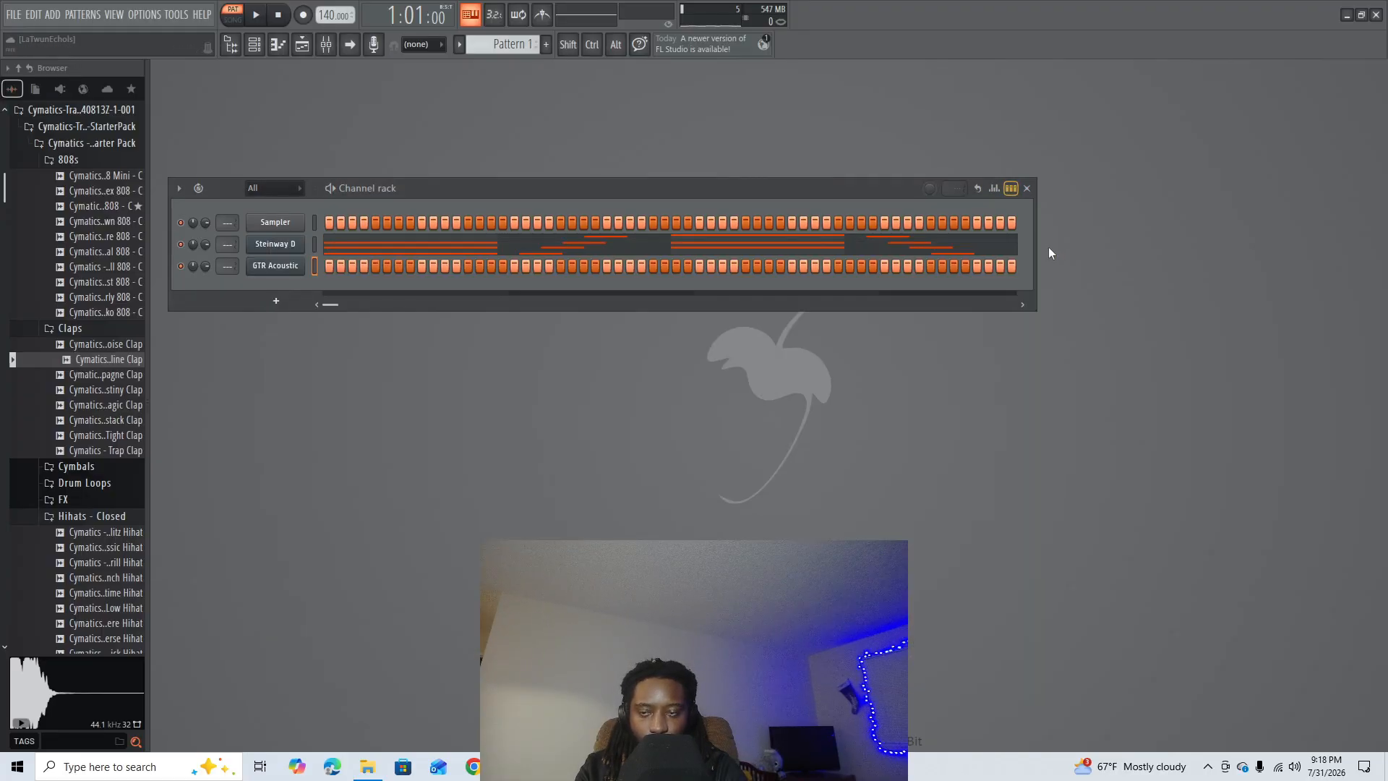
- Copy all the Steinway D notes and open the piano roll of the GTR Acoustic channel
left_click(332, 245)
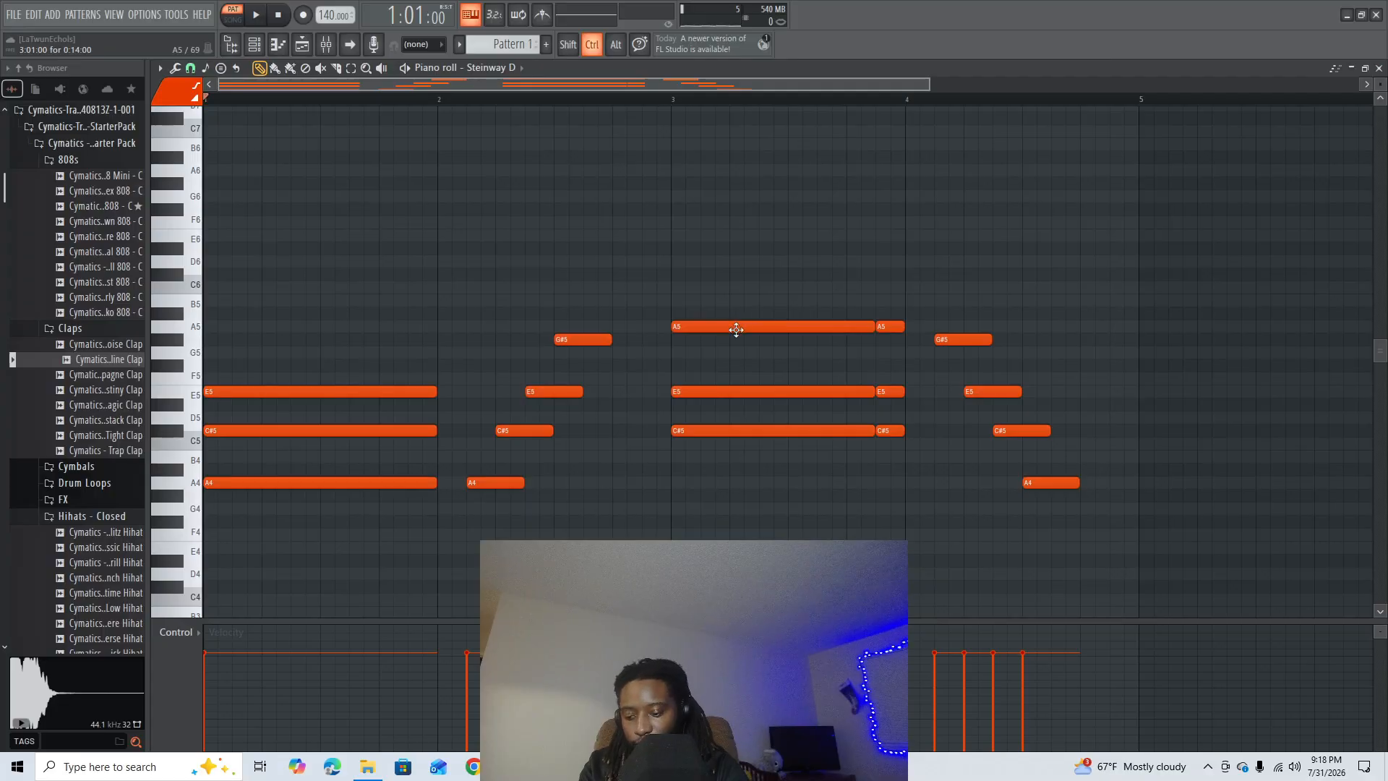
key("Escape")
right_click(290, 267)
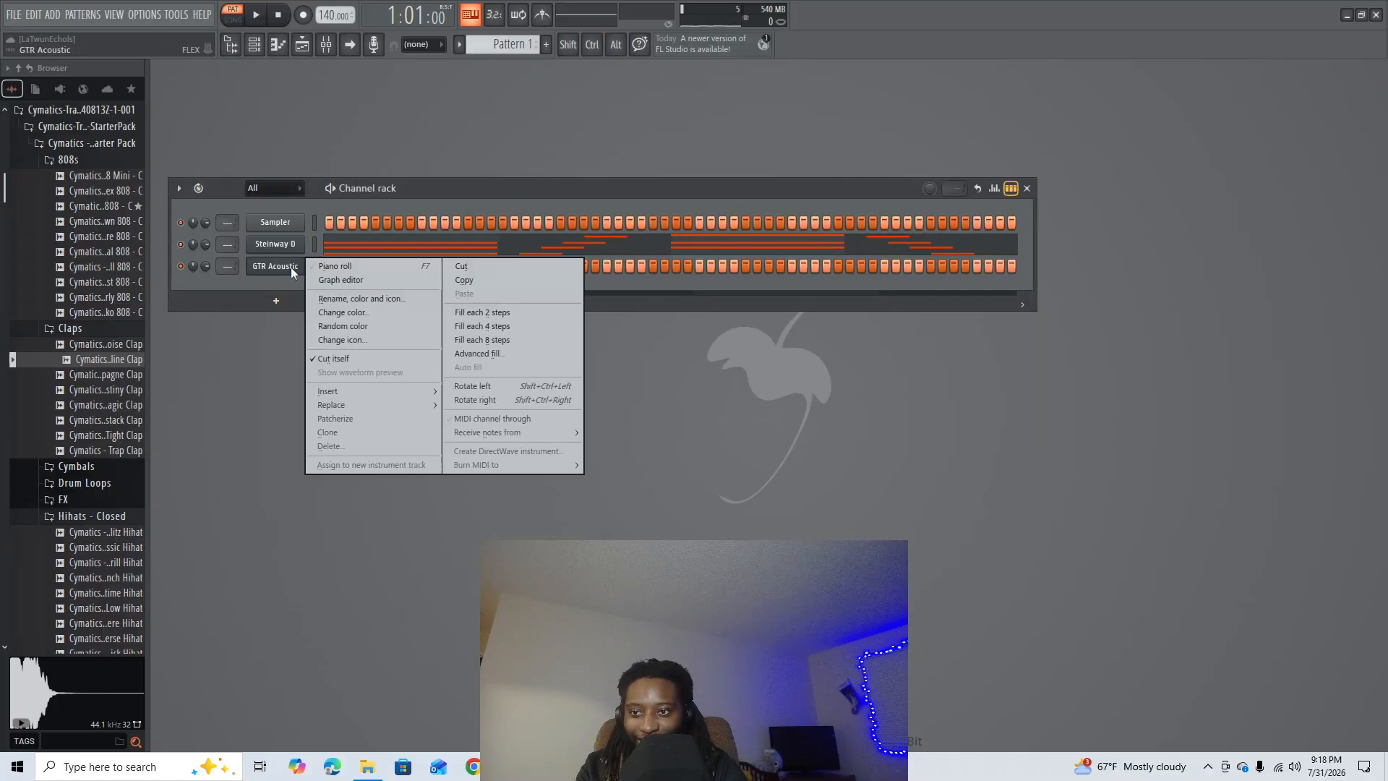
left_click(334, 266)
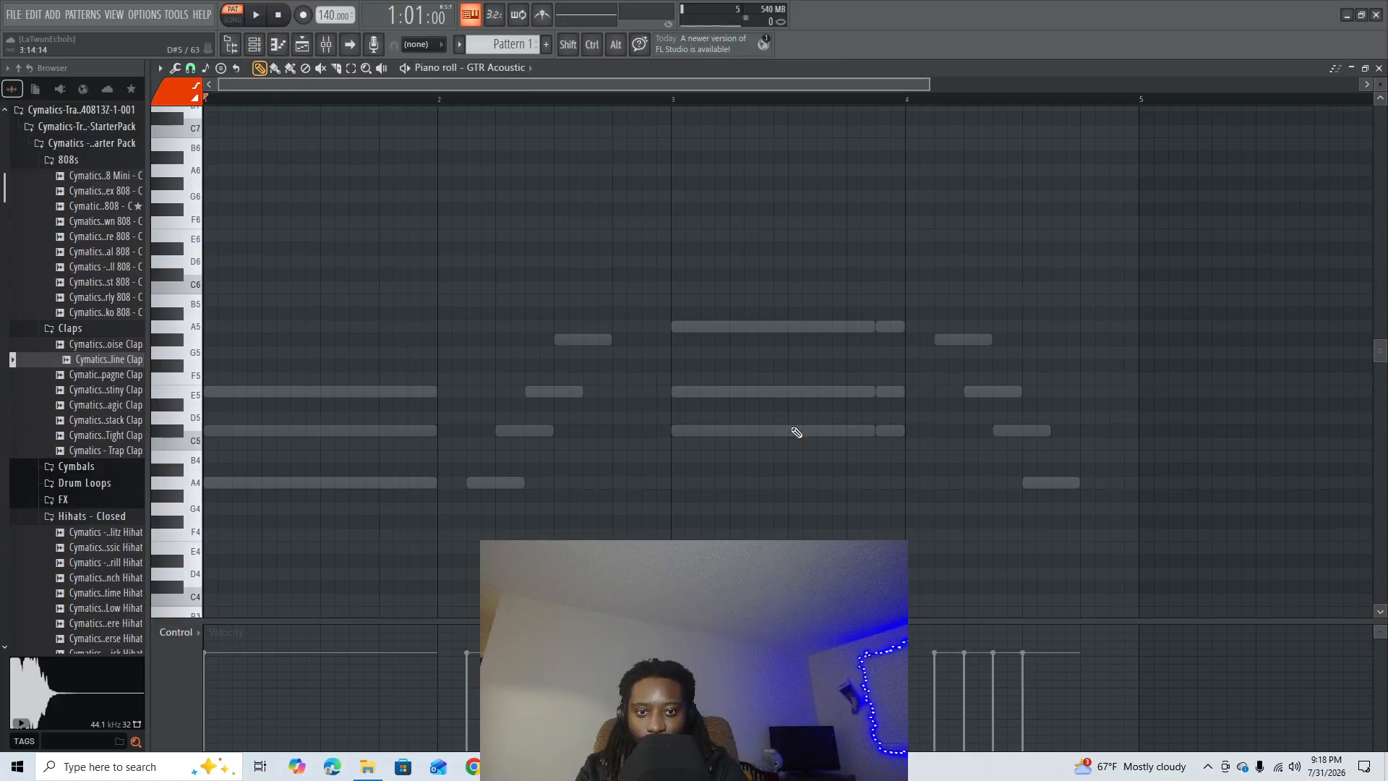
- Turn the ghost channels display off and back on in the GTR Acoustic piano roll
left_click(159, 68)
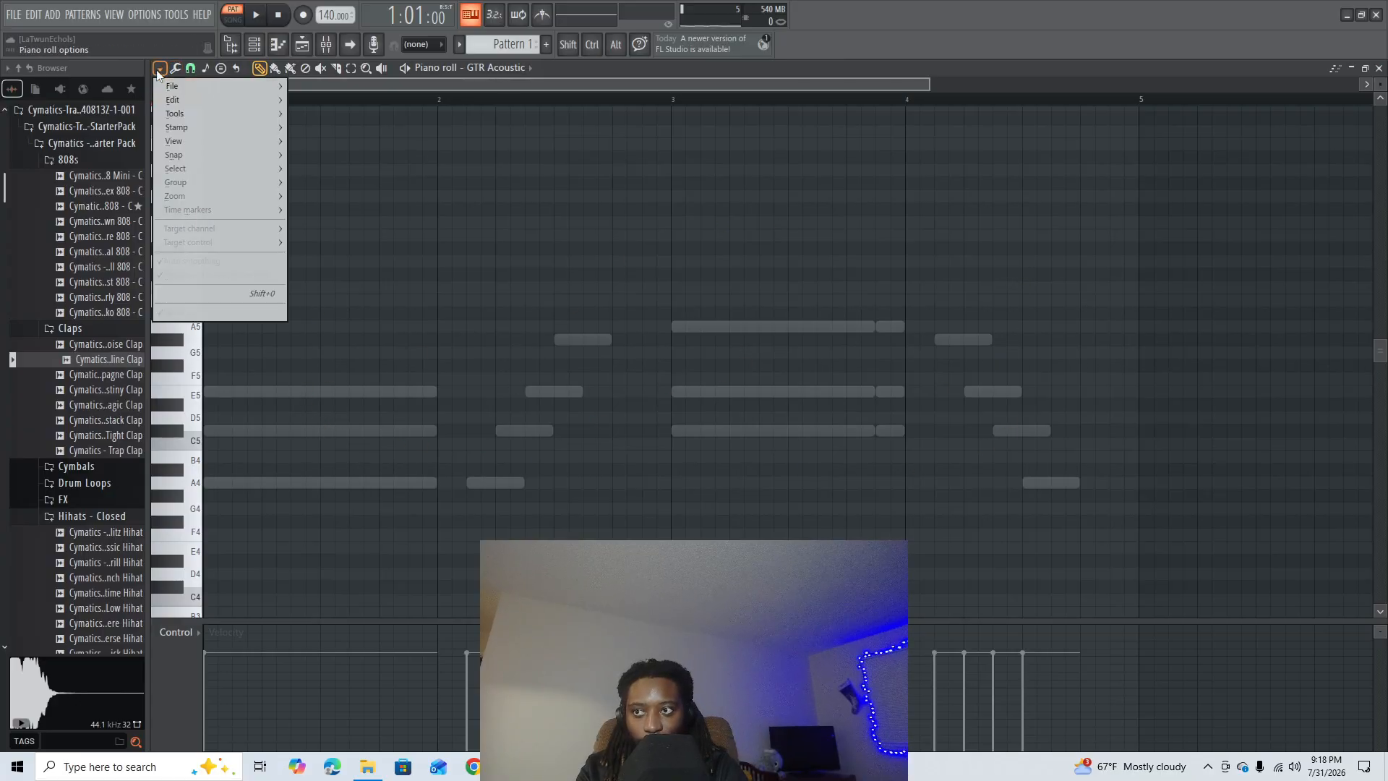
mouse_move(215, 142)
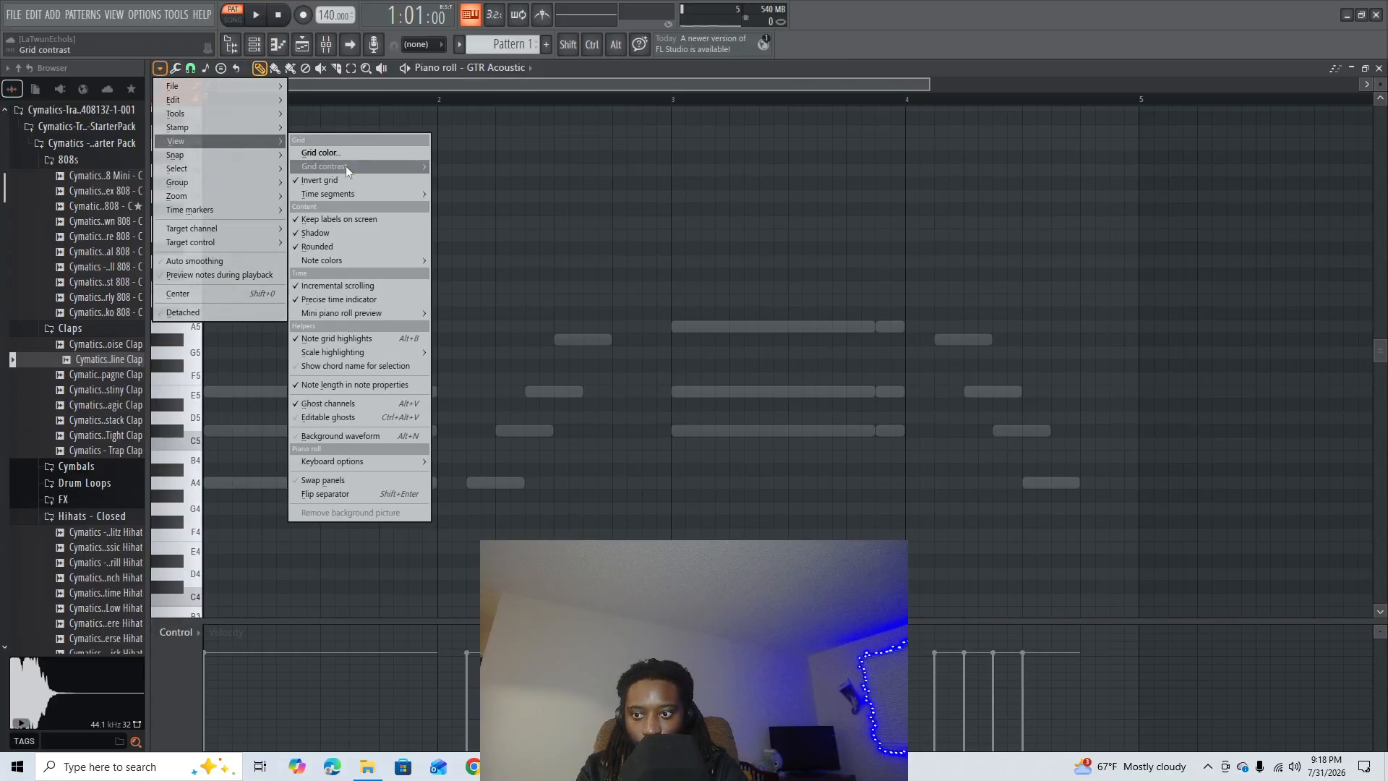
left_click(324, 403)
left_click(162, 70)
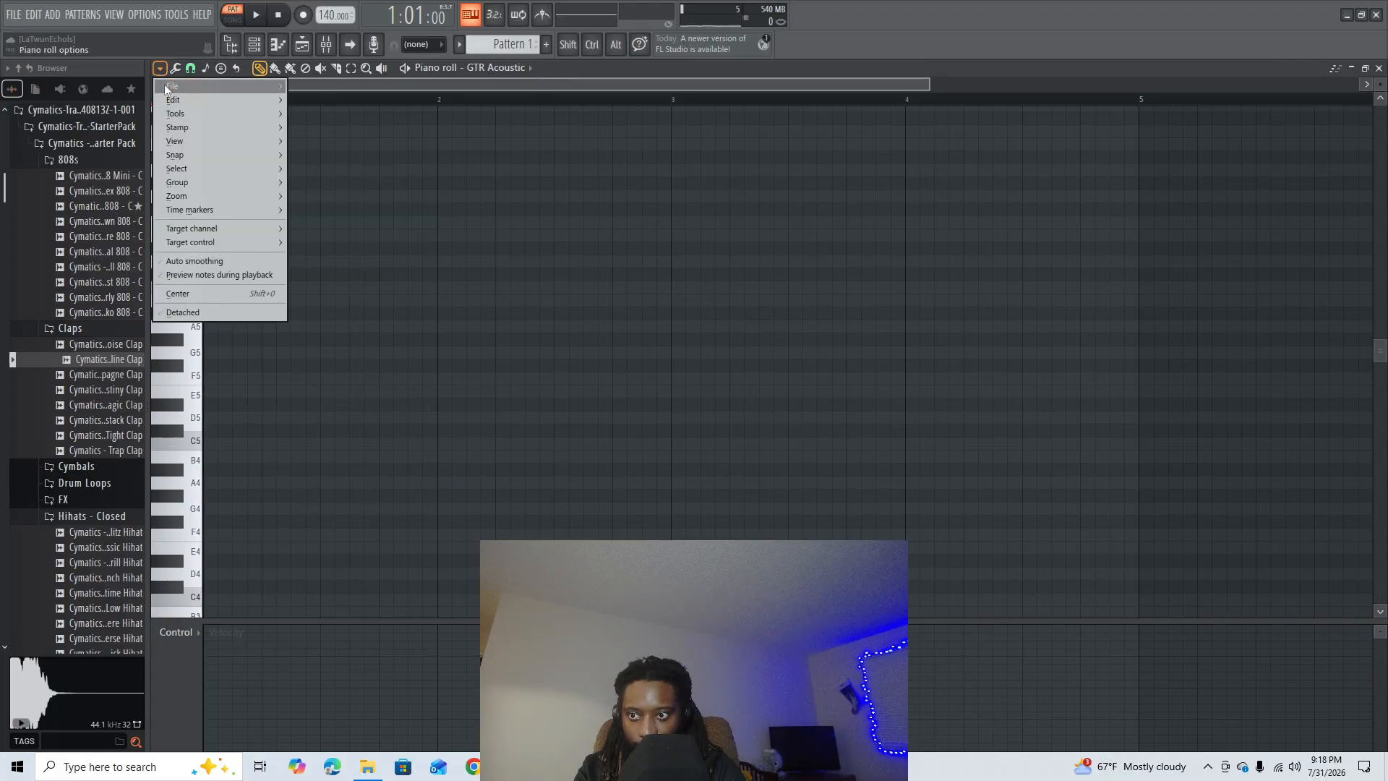
mouse_move(233, 141)
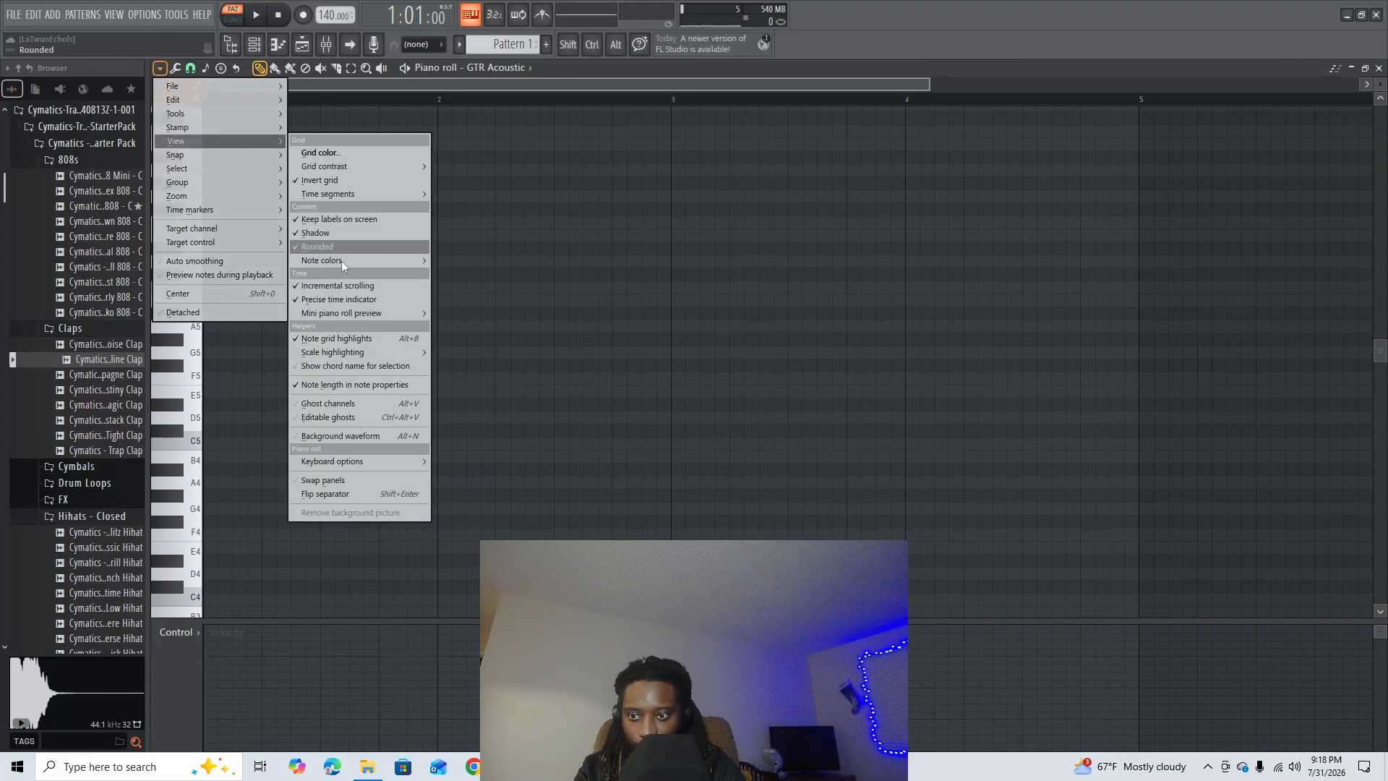
left_click(344, 399)
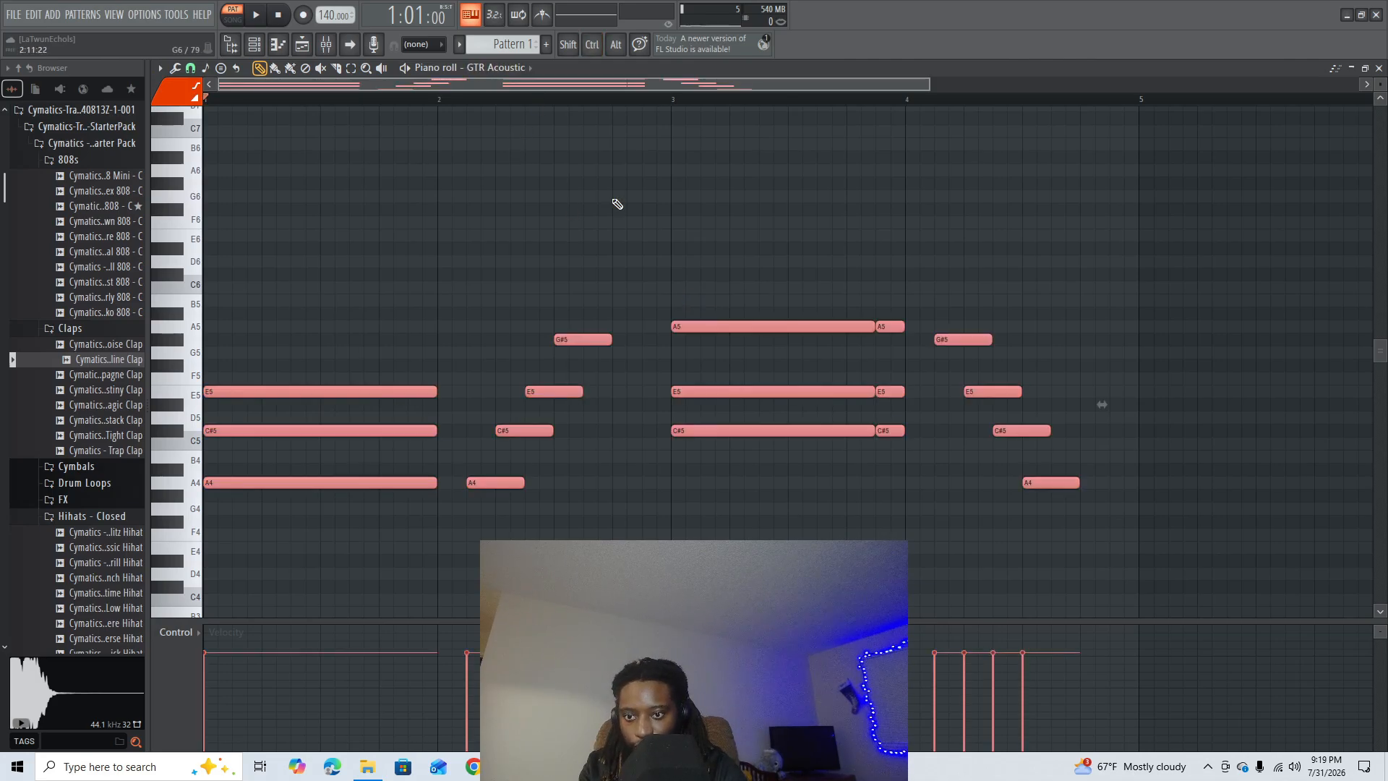
- Deselect the notes pasted into GTR Acoustic, play the pattern and close the piano roll
left_click(633, 184)
right_click(633, 186)
key("space")
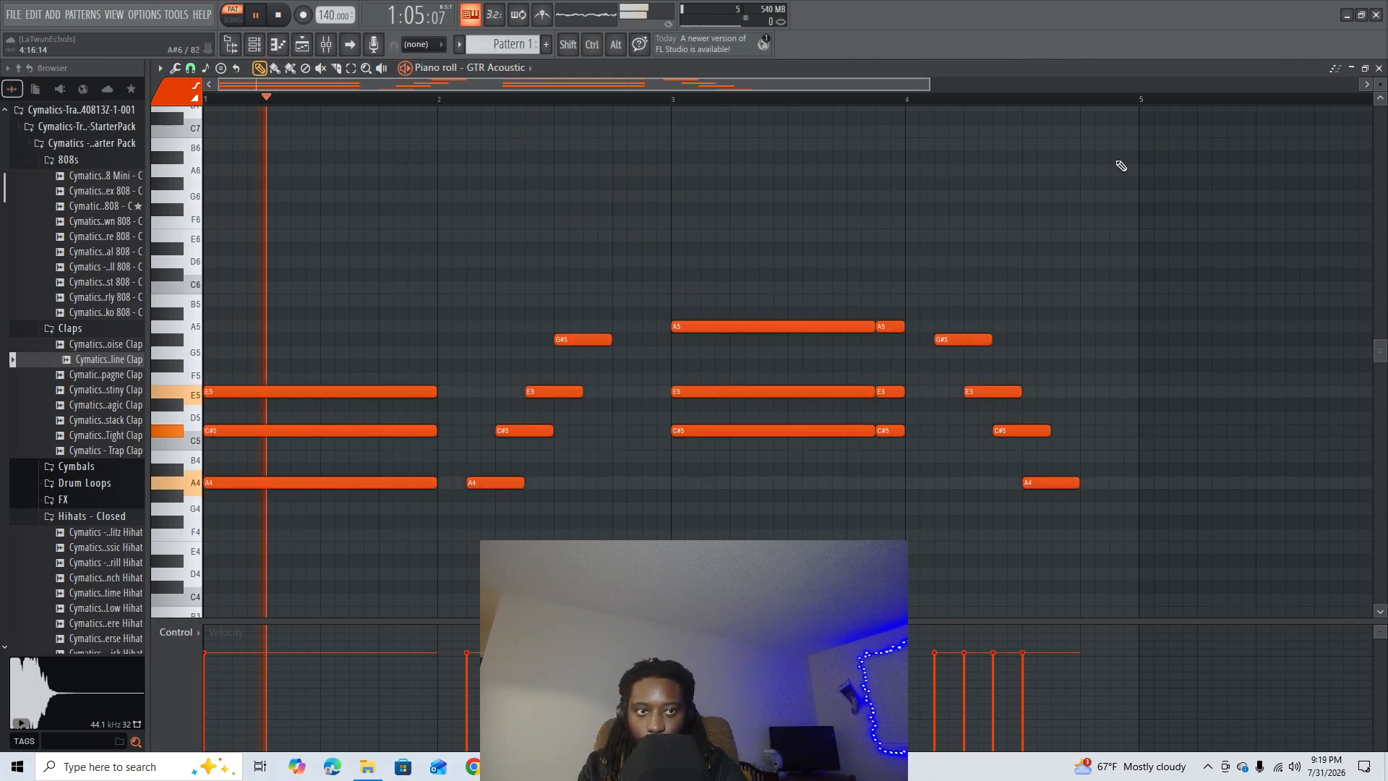
key("space")
left_click(1379, 68)
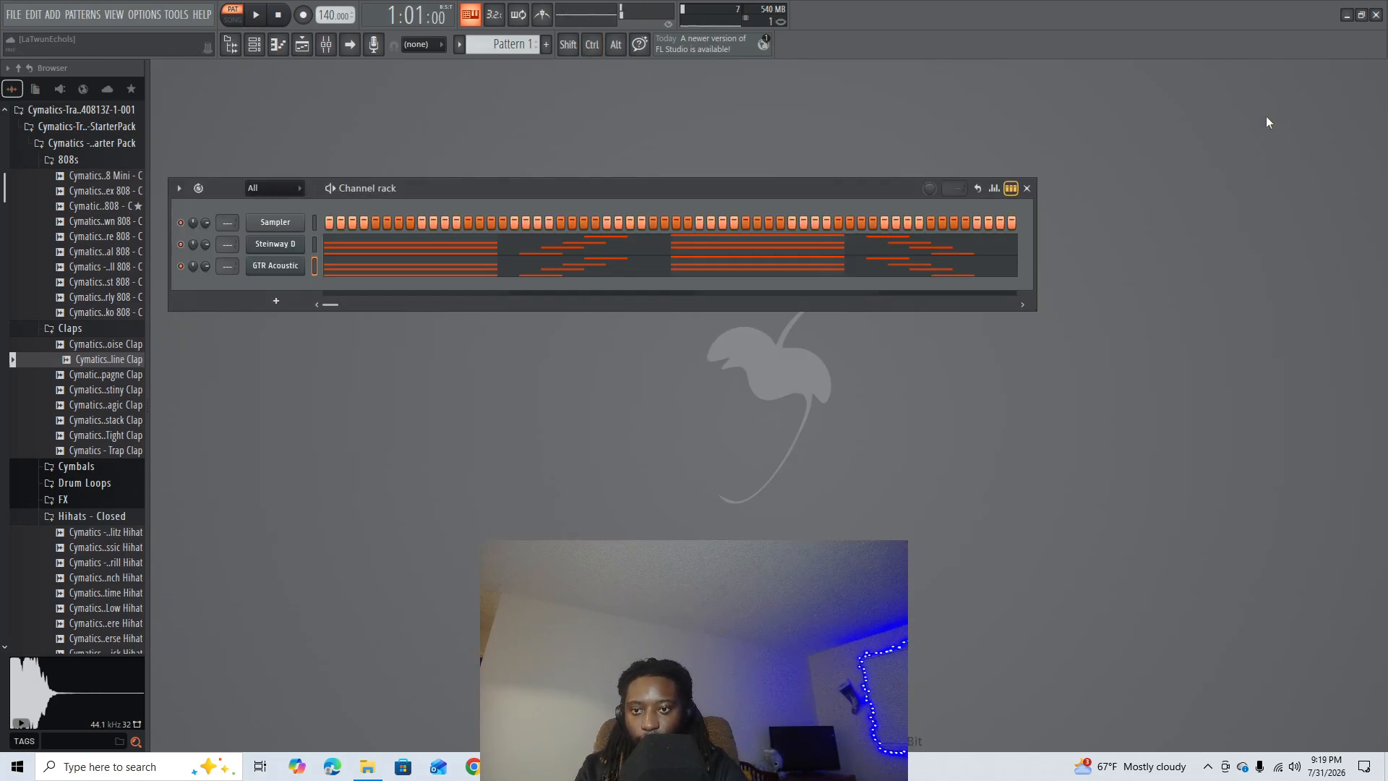
- Turn up the reverb mix of the GTR Acoustic channel's FLEX preset and play the pattern
left_click(274, 266)
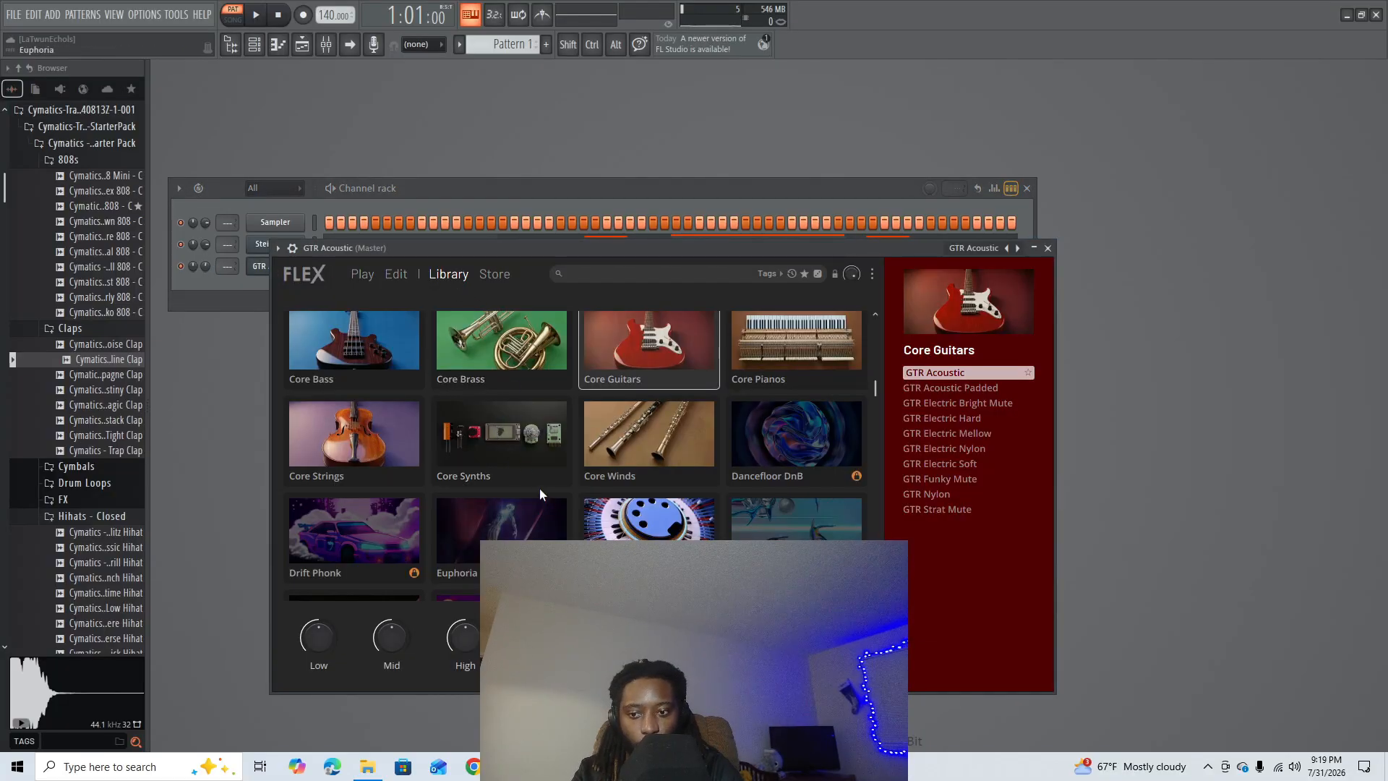
left_click(399, 278)
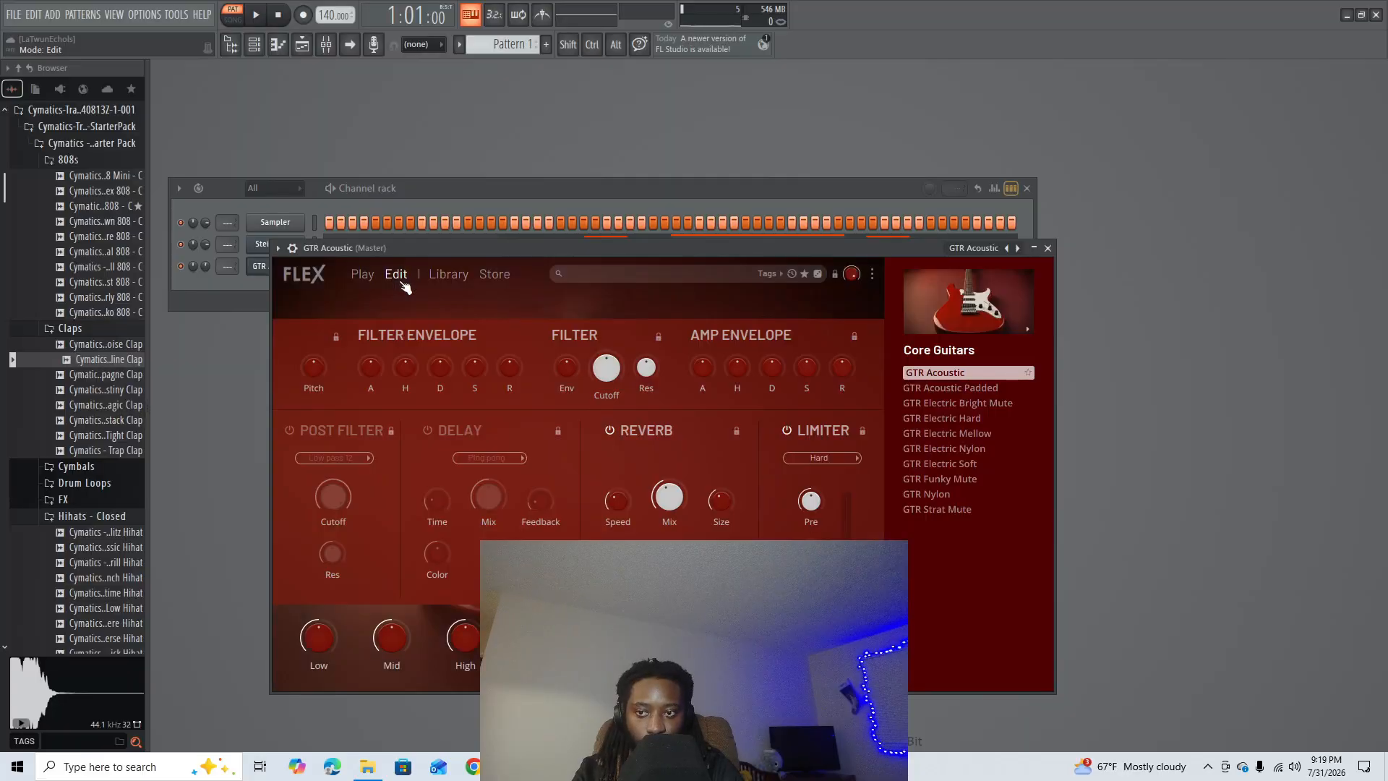
left_click_drag(669, 499, 668, 496)
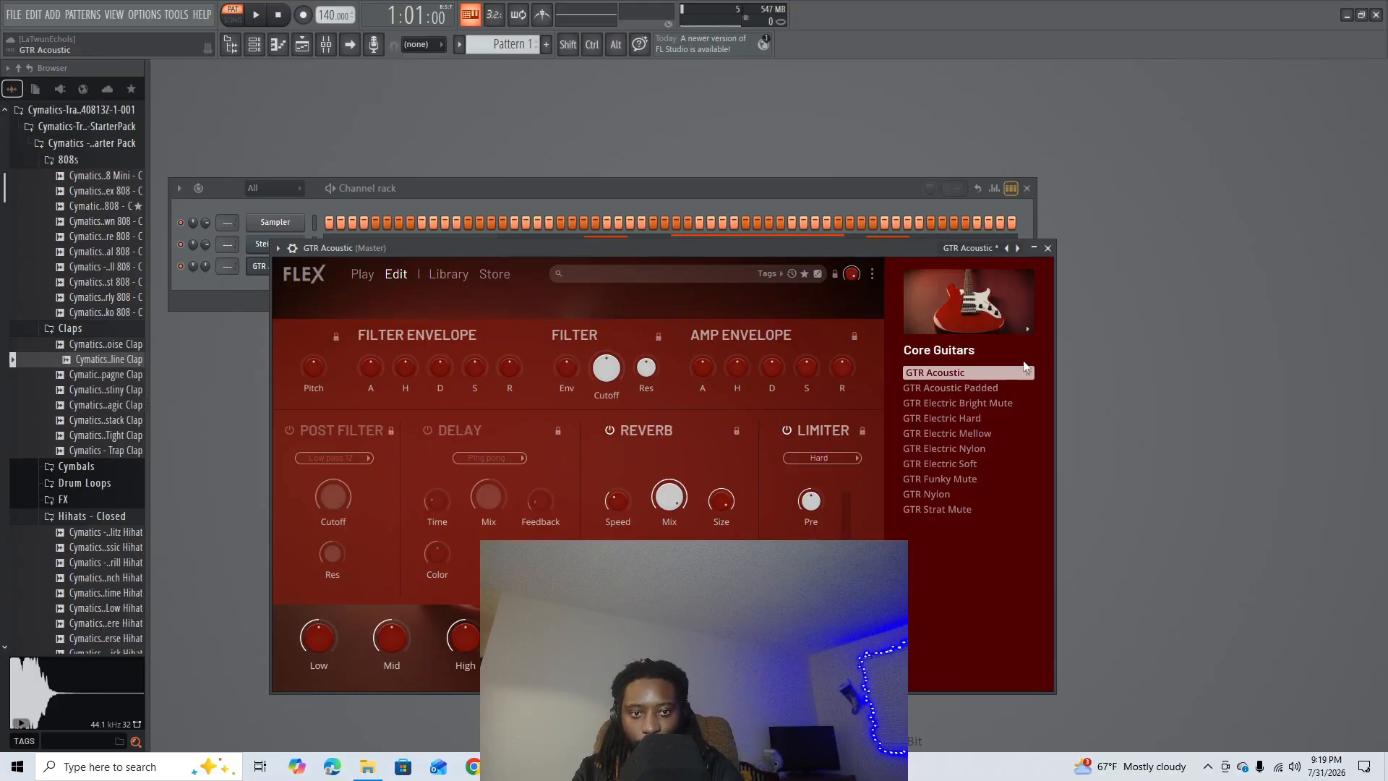
key("space")
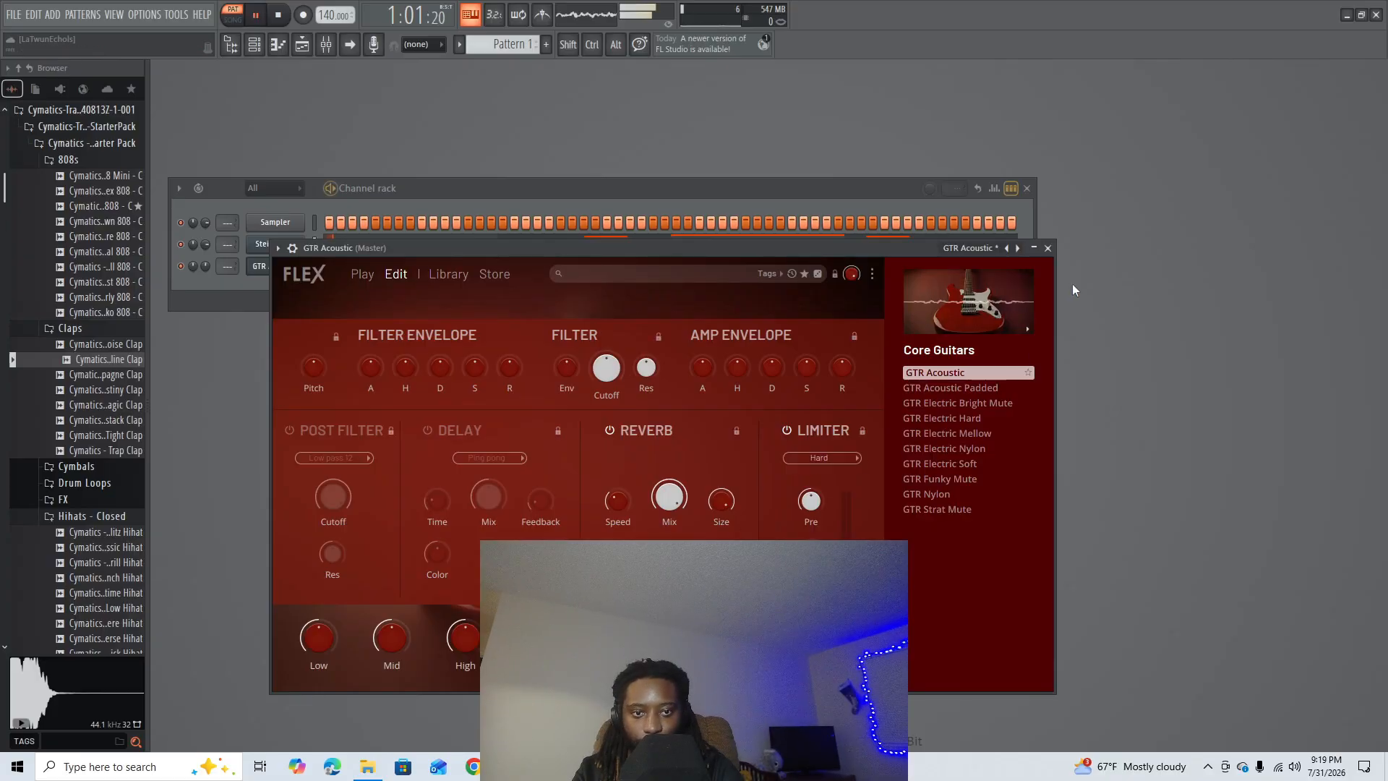
left_click(1052, 250)
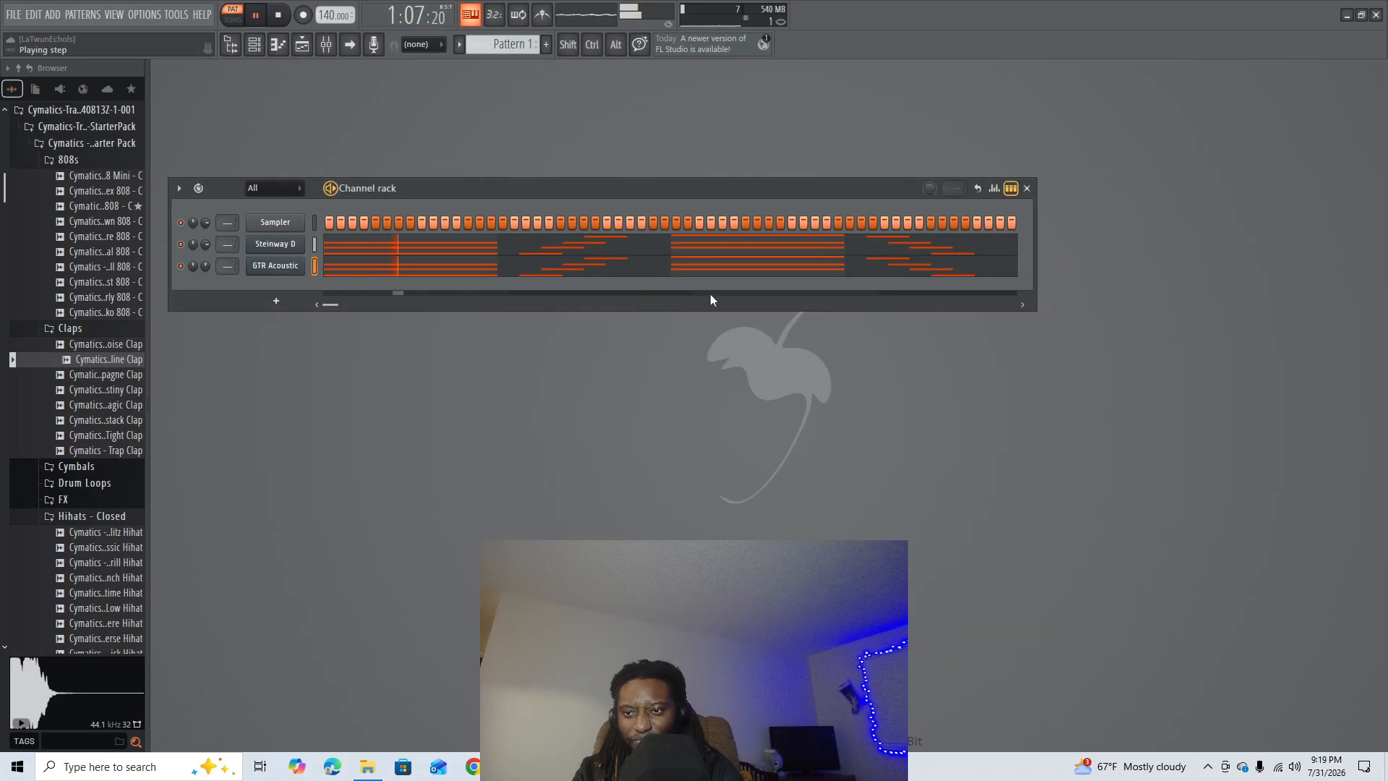
key("space")
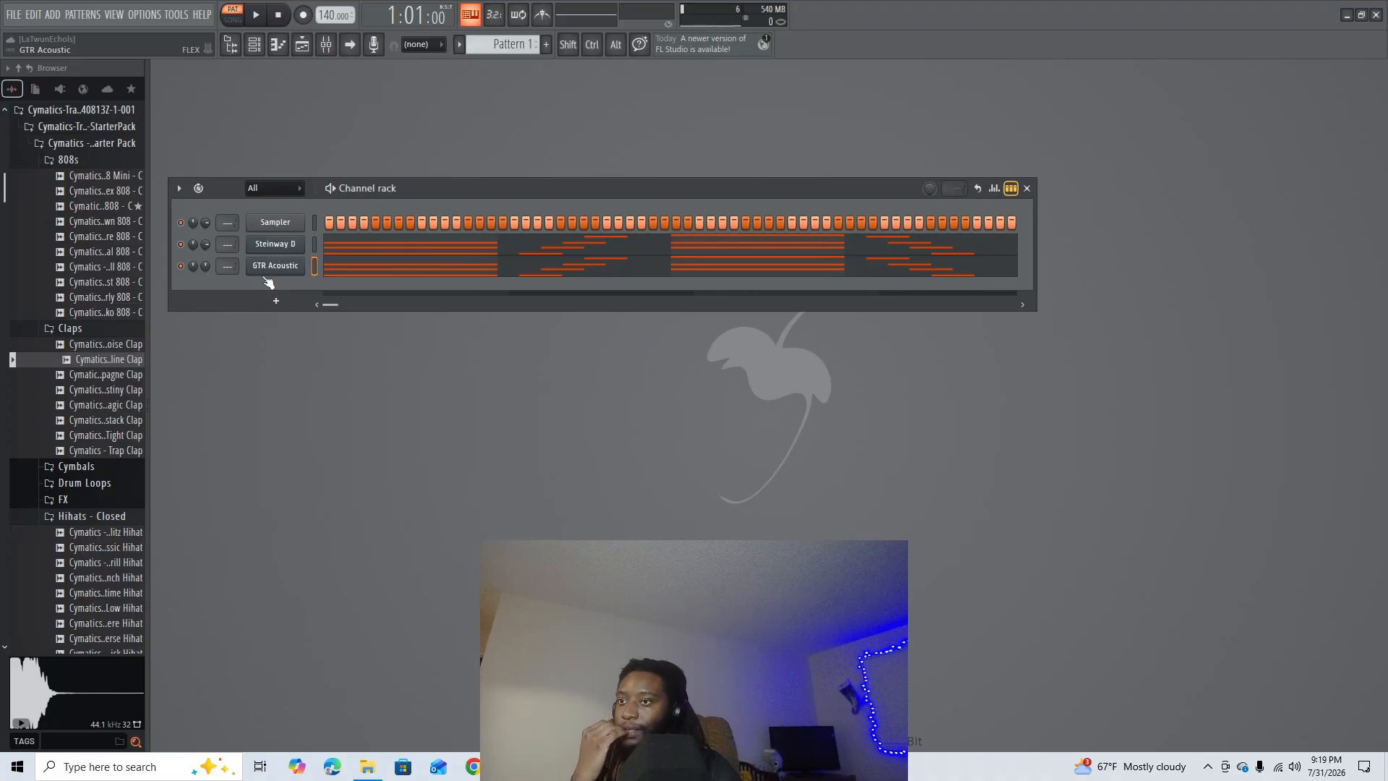
- Delete the long E5 and C#5 notes in bar 1 and the A5 and E5 chord notes in bar 3 of GTR Acoustic
left_click(419, 272)
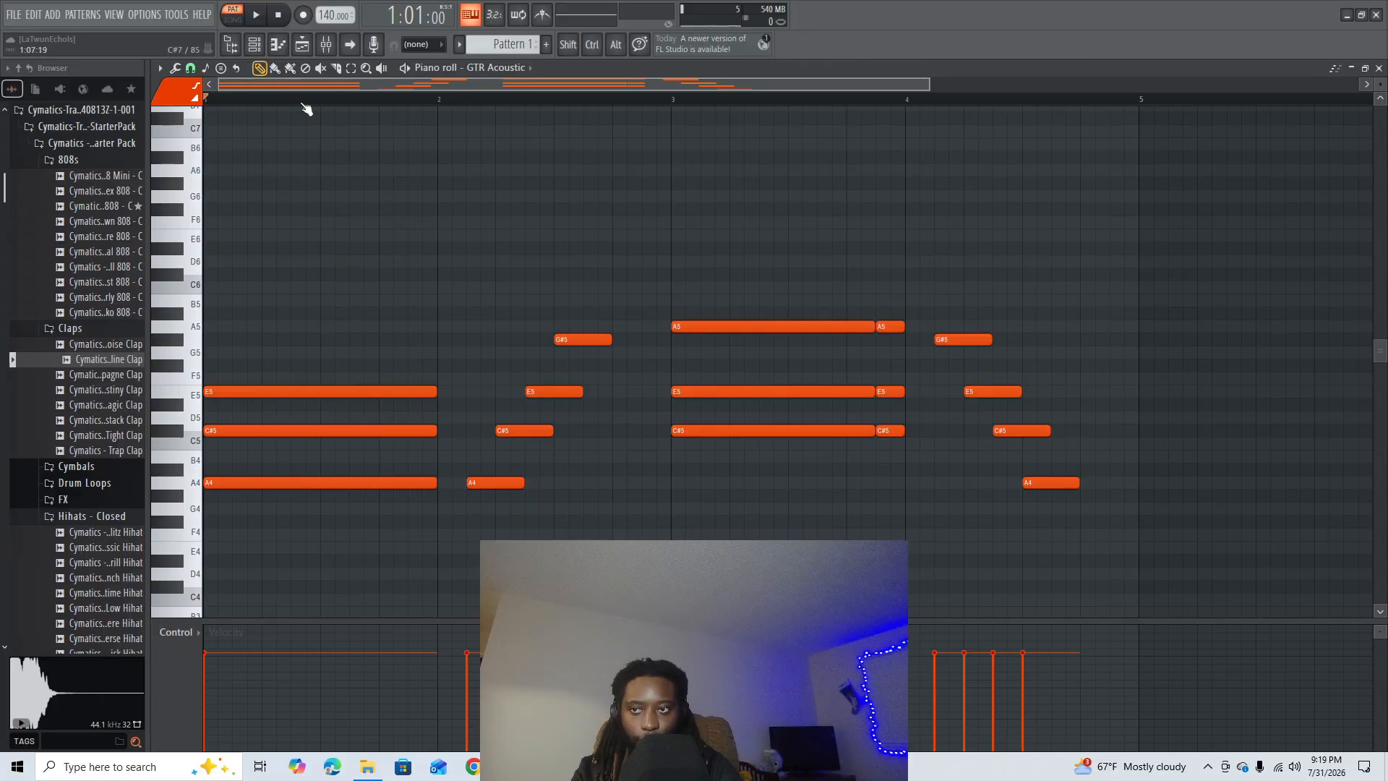
left_click(350, 69)
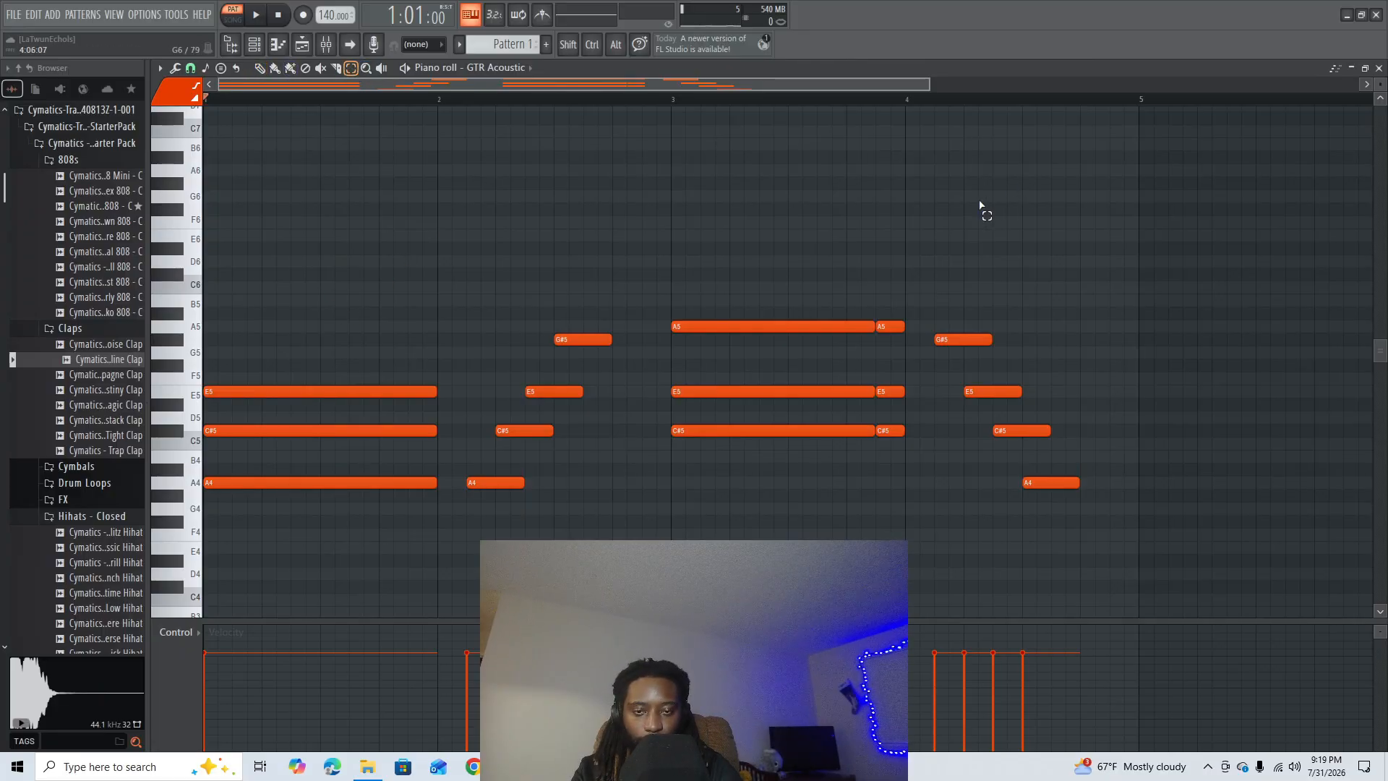
left_click_drag(914, 256, 738, 412)
key("Delete")
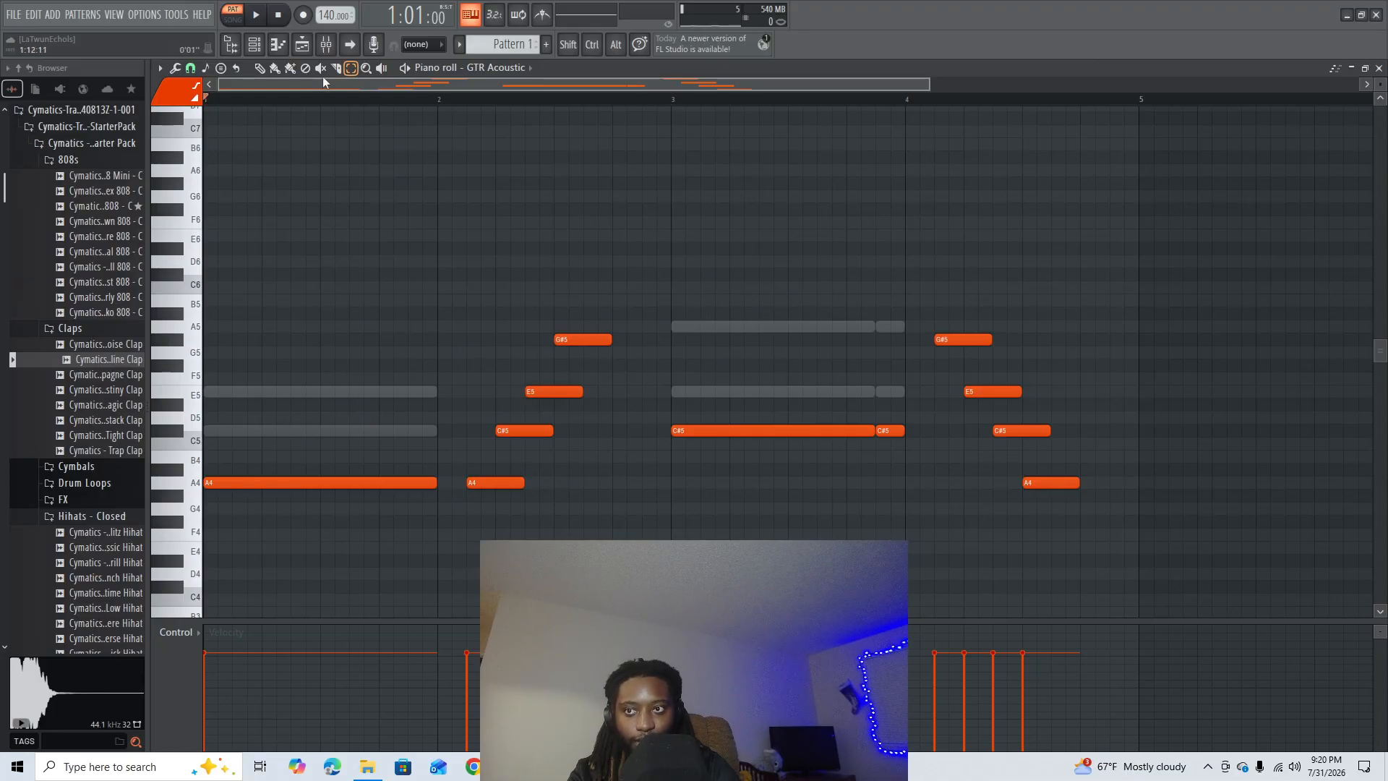
- Add one-beat E5, C#5, E5 and G#5 notes in sequence across bar 1 of GTR Acoustic and play the pattern
left_click(217, 391)
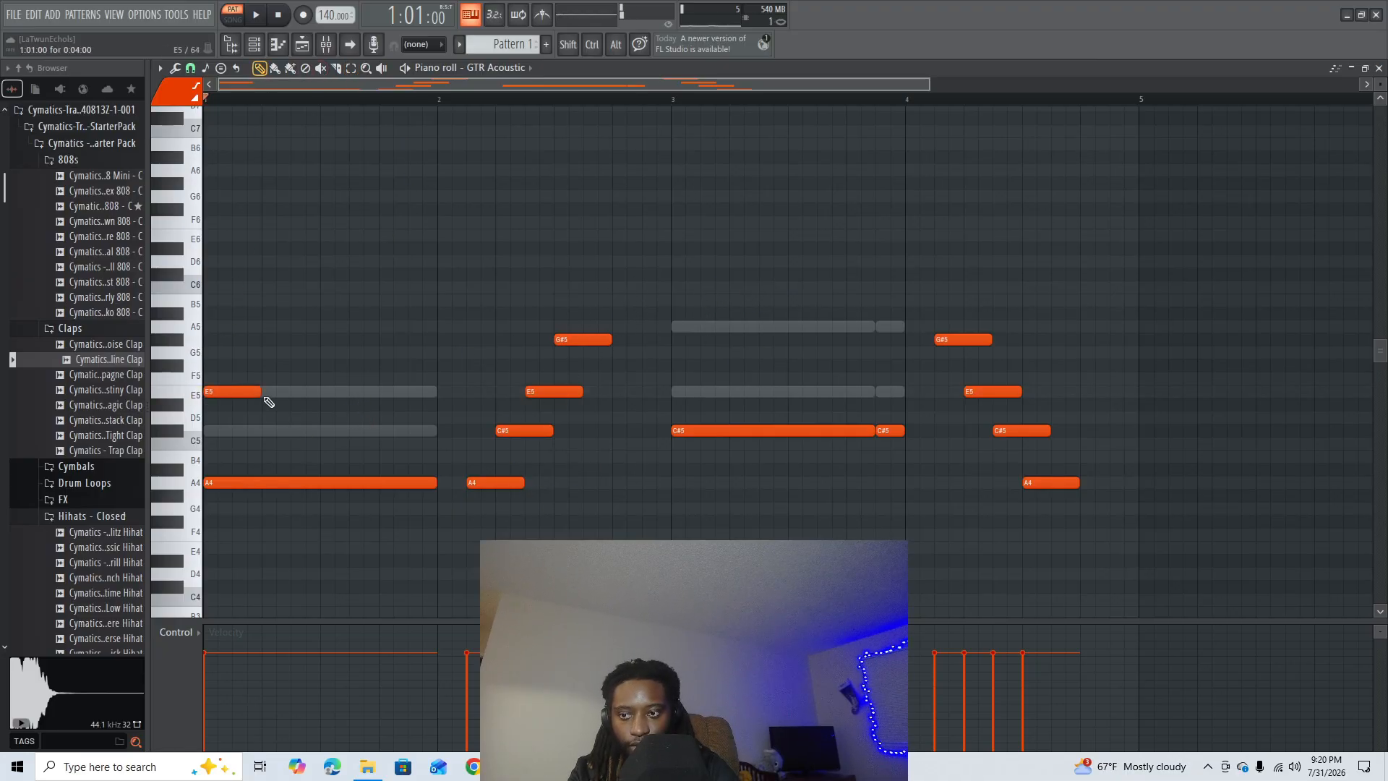
left_click(278, 429)
left_click(328, 393)
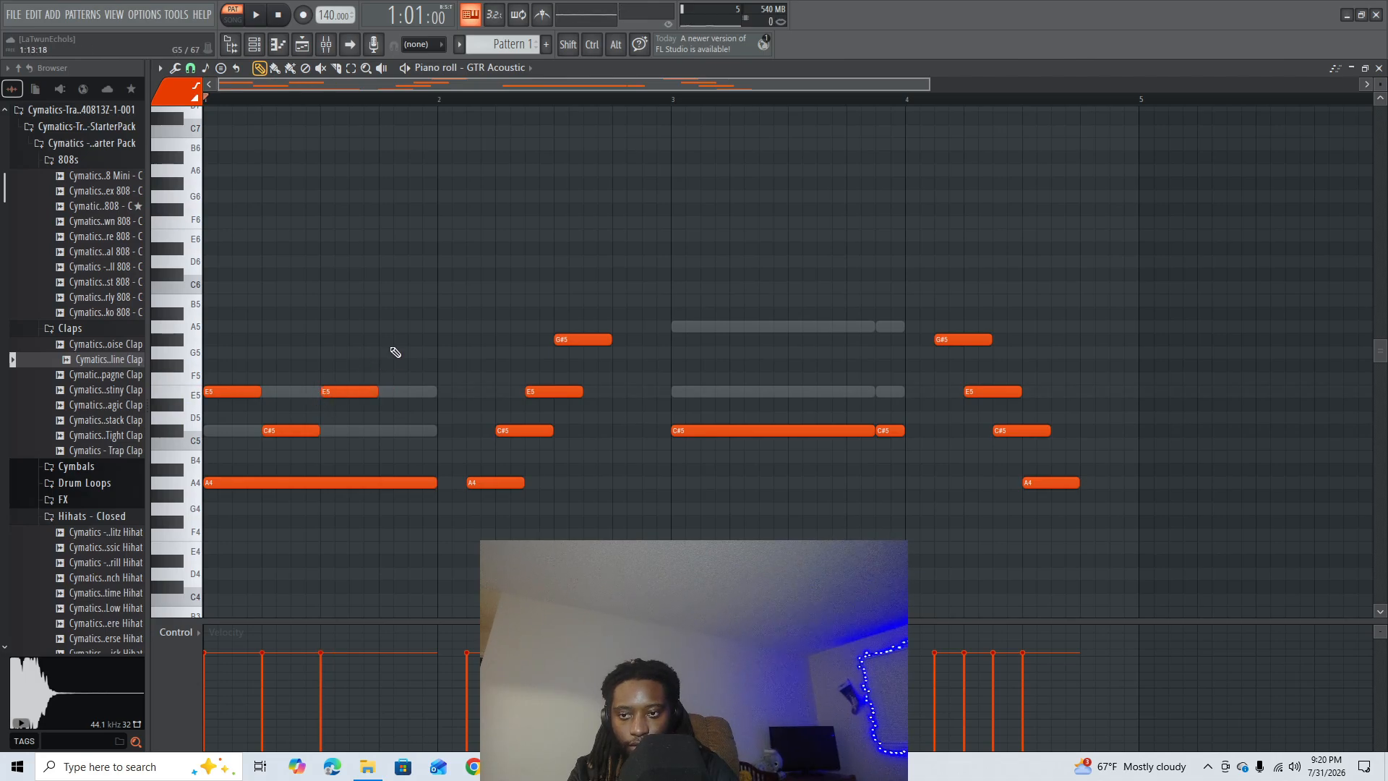
left_click(394, 340)
key("space")
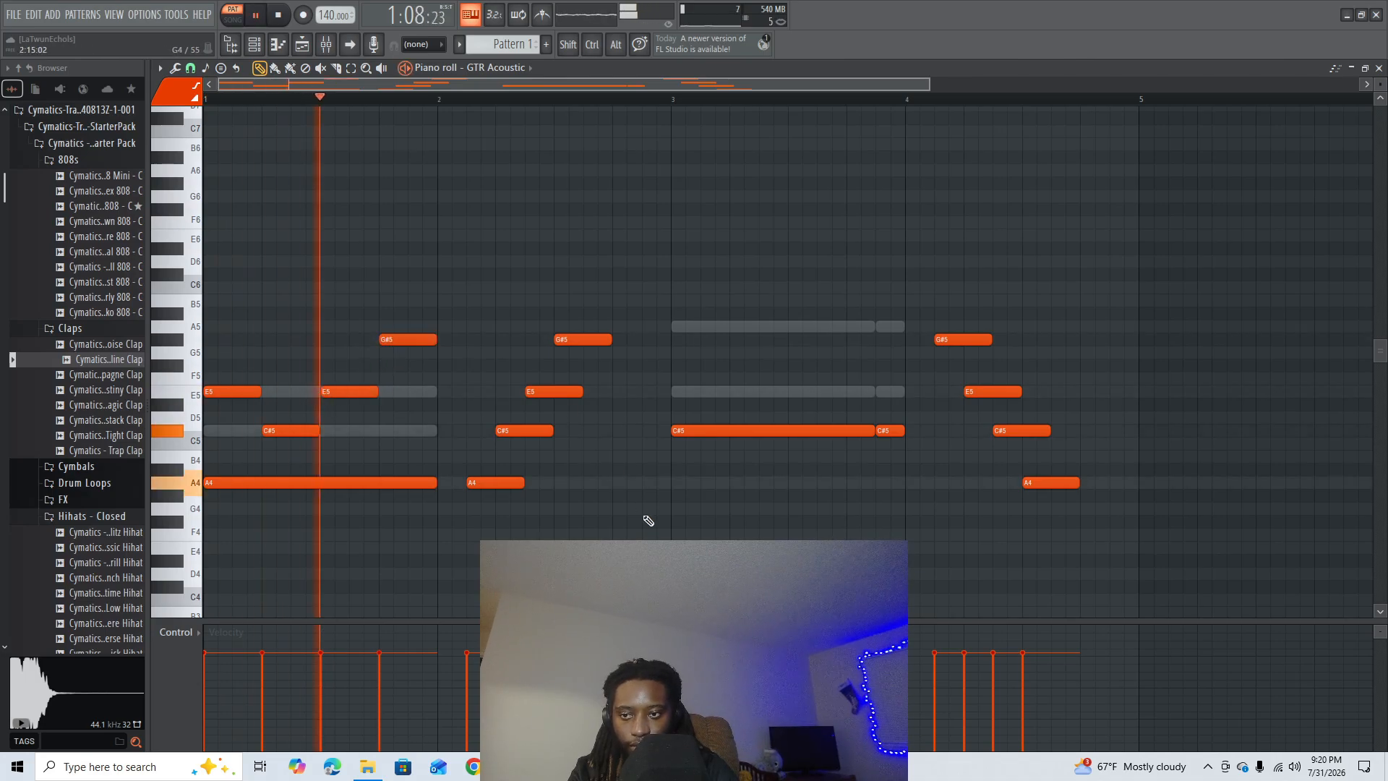
key("space")
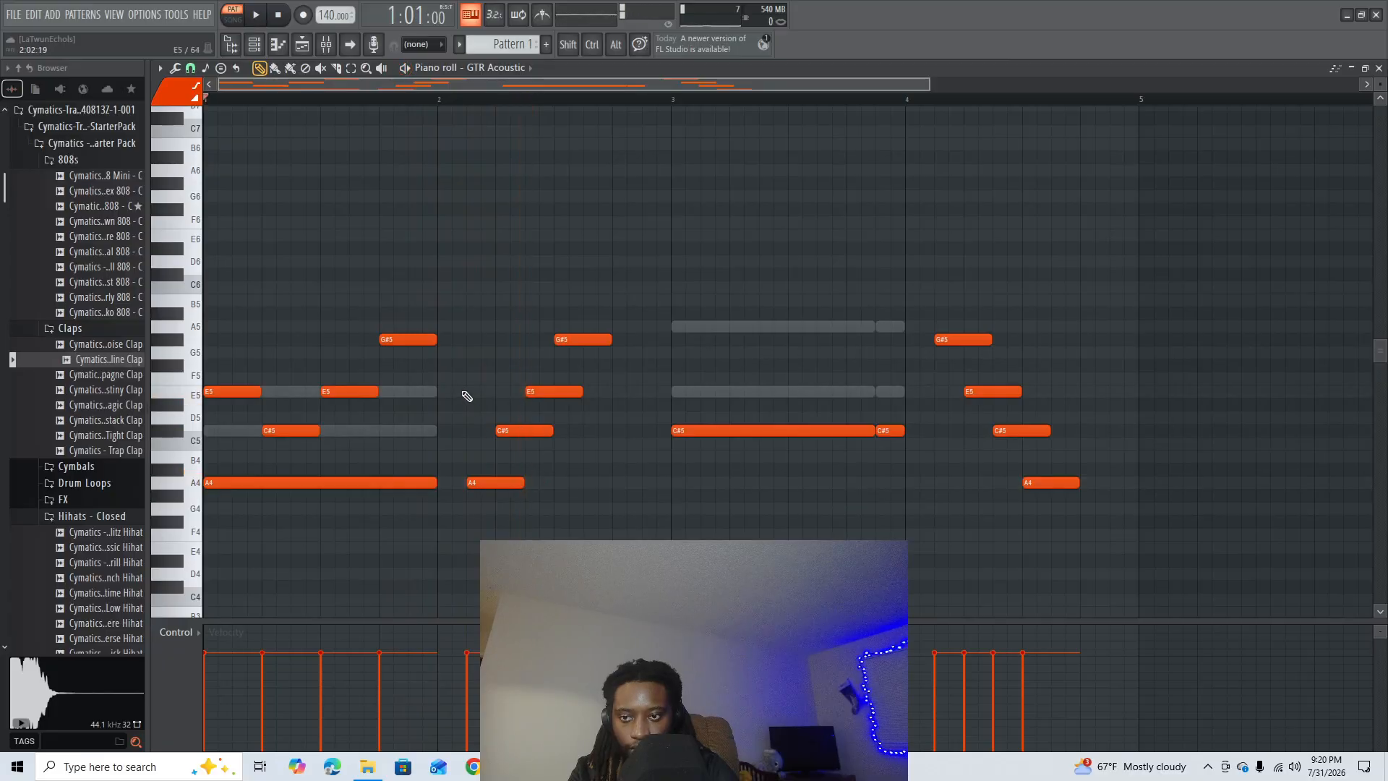
- Add one-beat E5 notes at the start and end of bar 2, and alternate A5 and E5 beats across bar 3
left_click(445, 394)
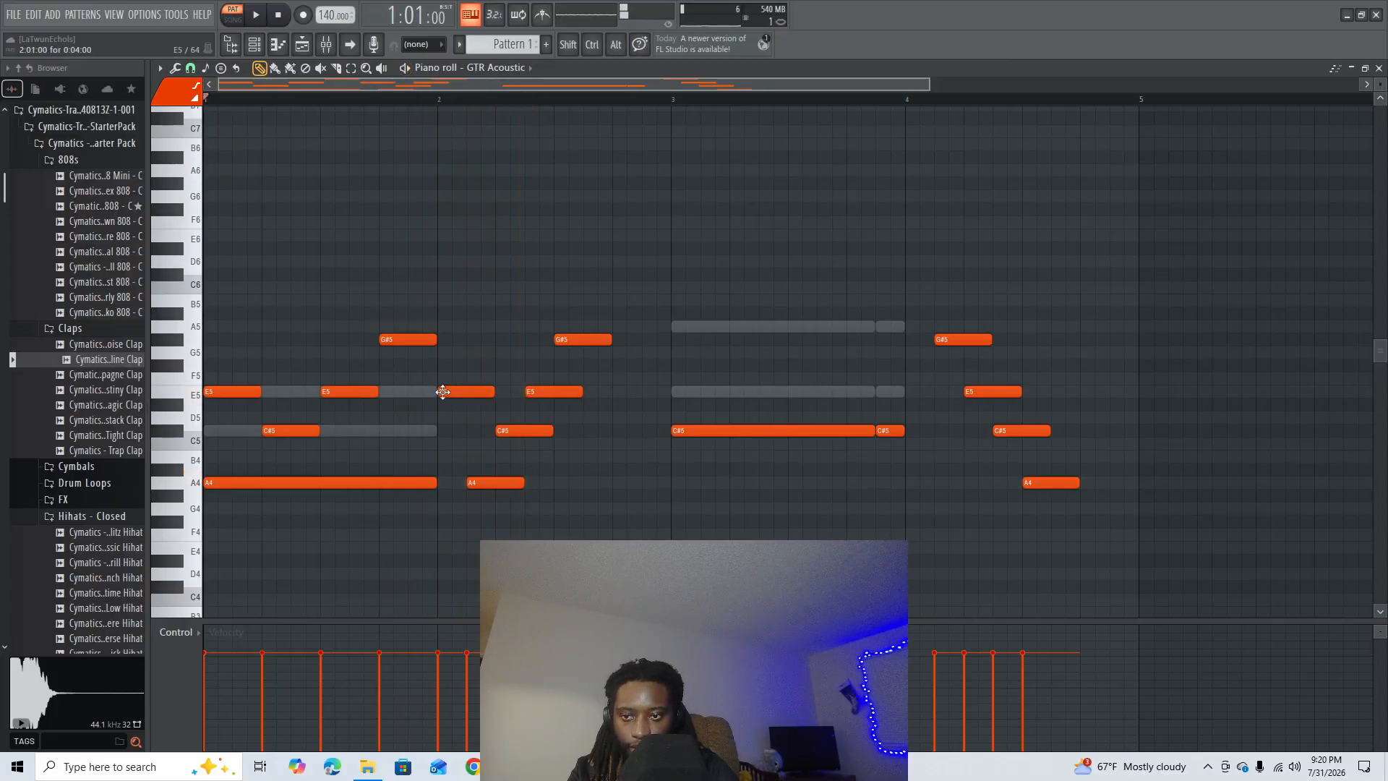
key("space")
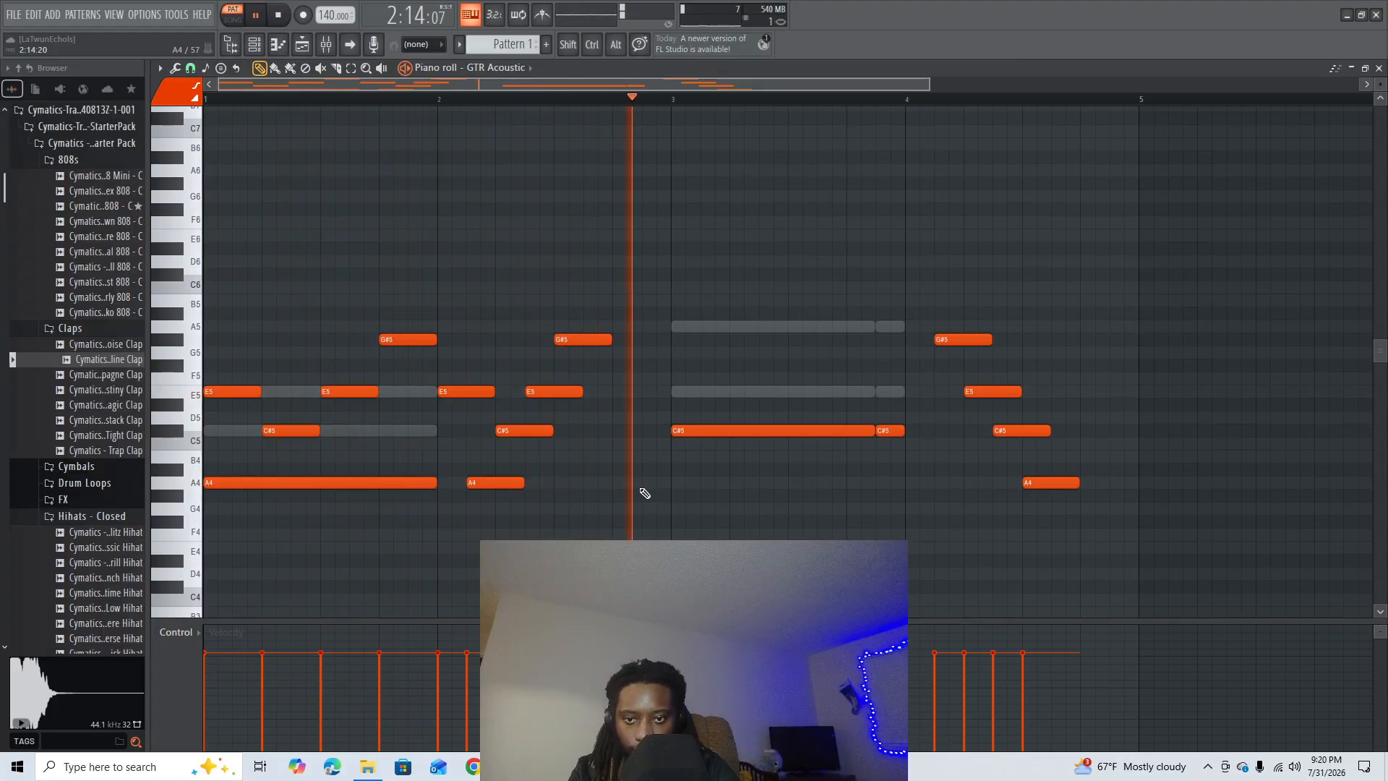
key("space")
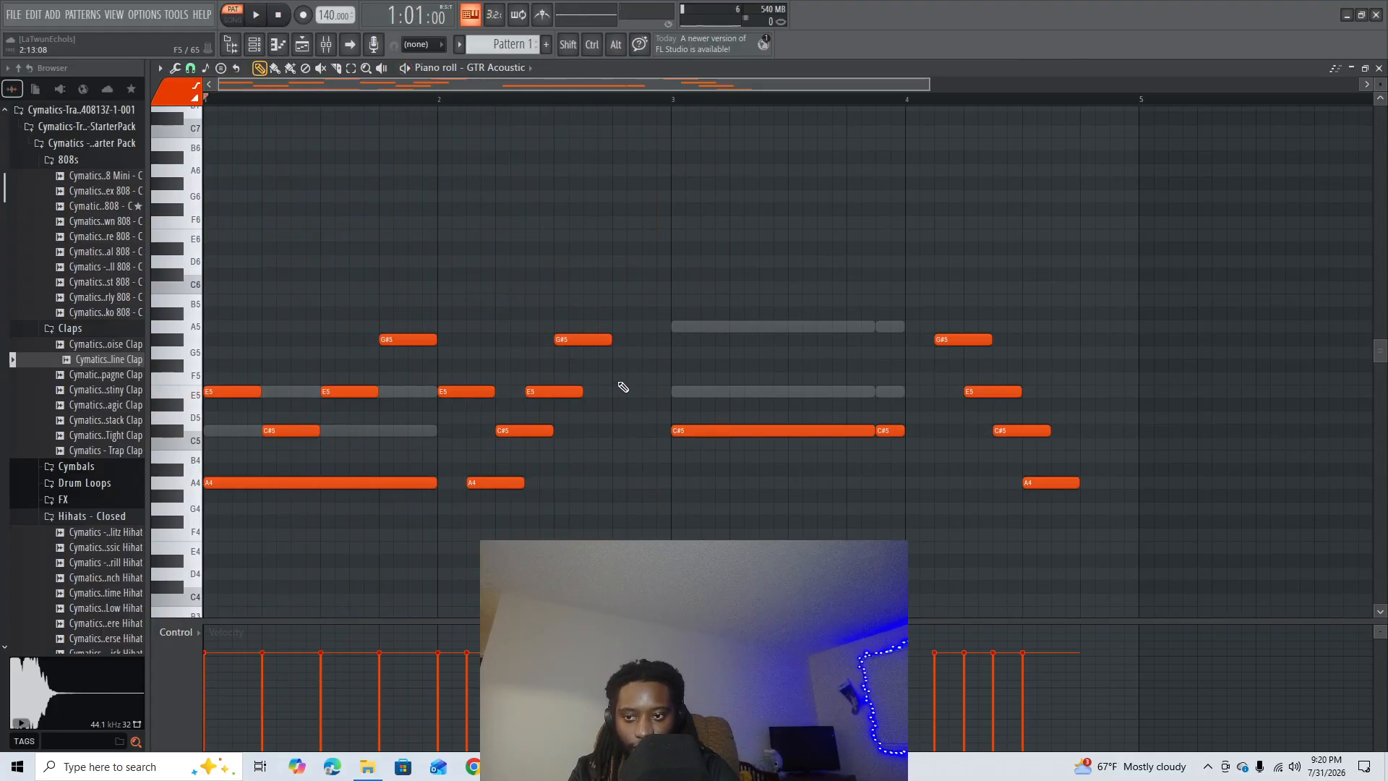
left_click(621, 394)
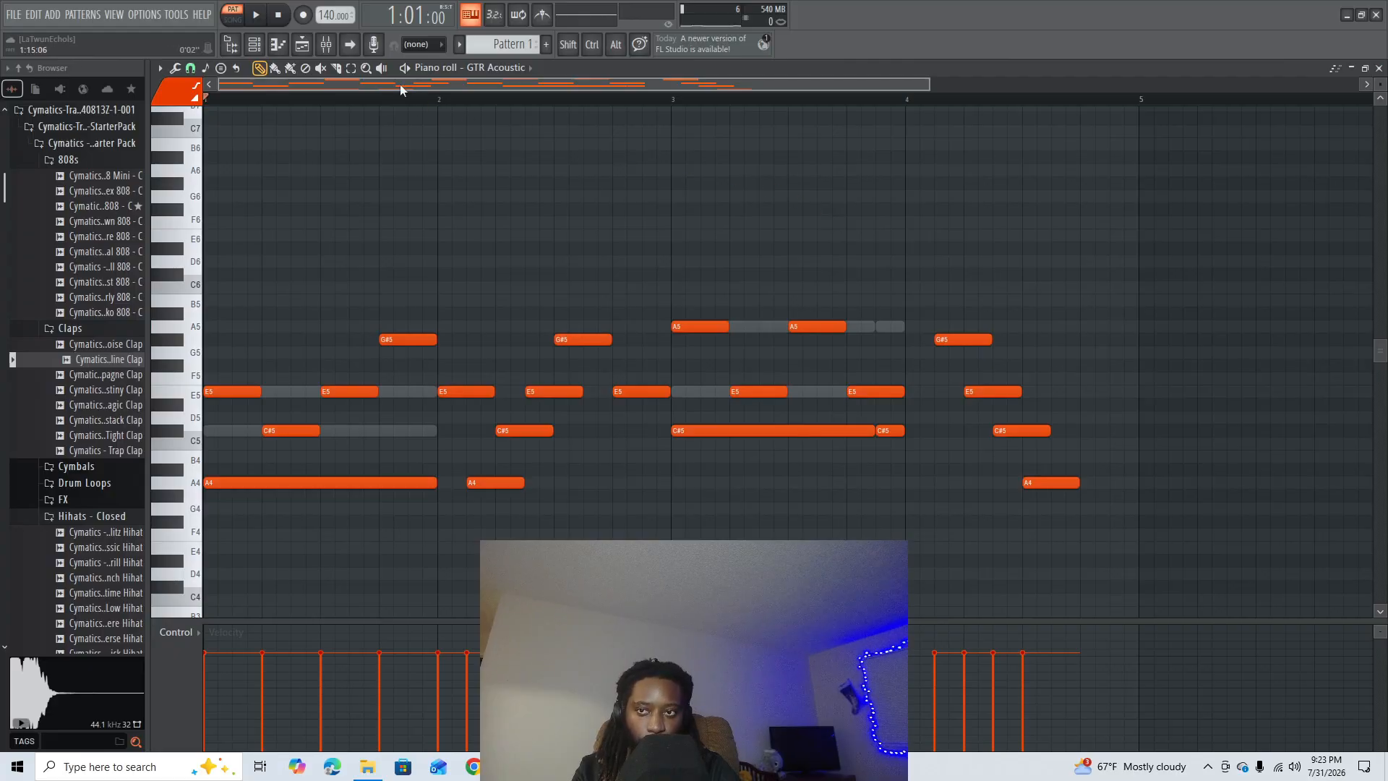
- Shift the falling G#5, E5, C#5, A4 run in bar 4 half a beat later and play the pattern
left_click(353, 72)
left_click_drag(1153, 285, 982, 521)
key("shift+Right")
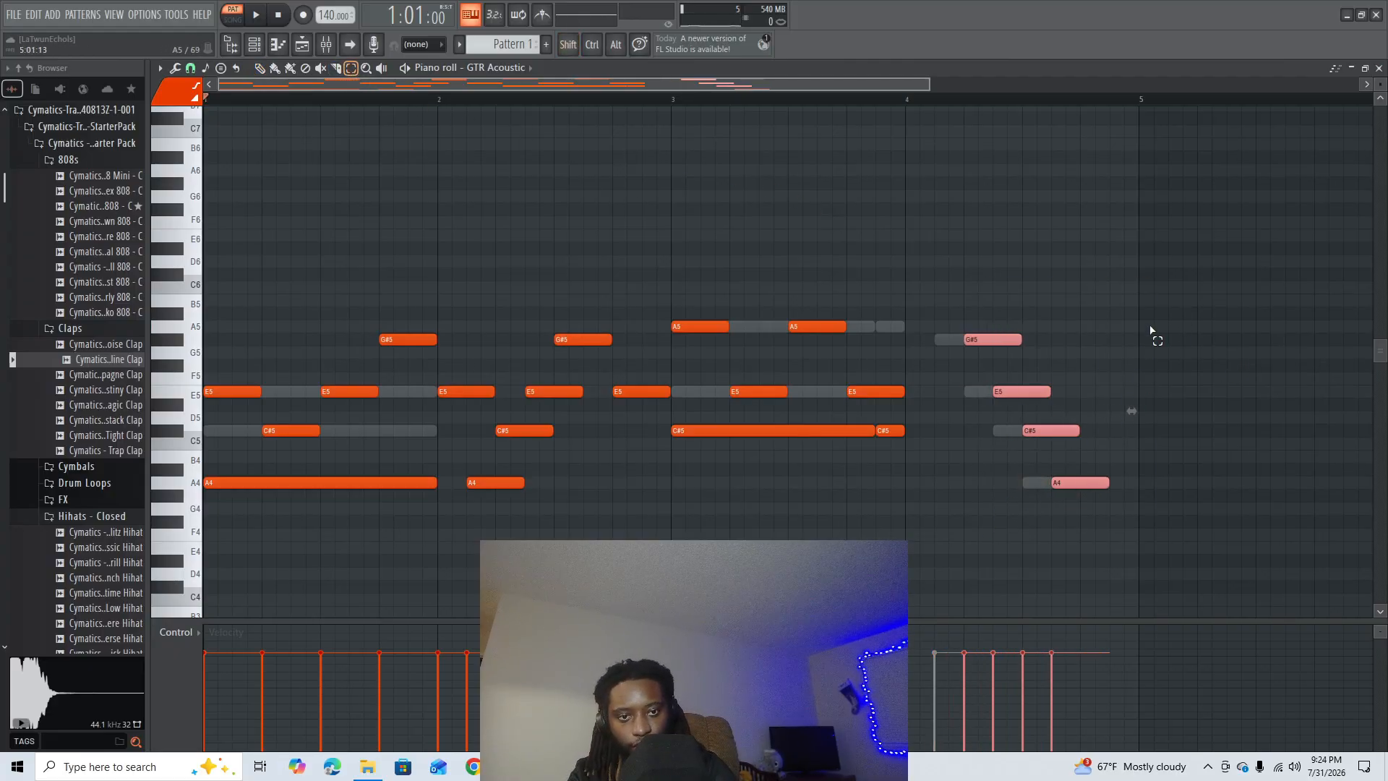
left_click(1186, 289)
key("space")
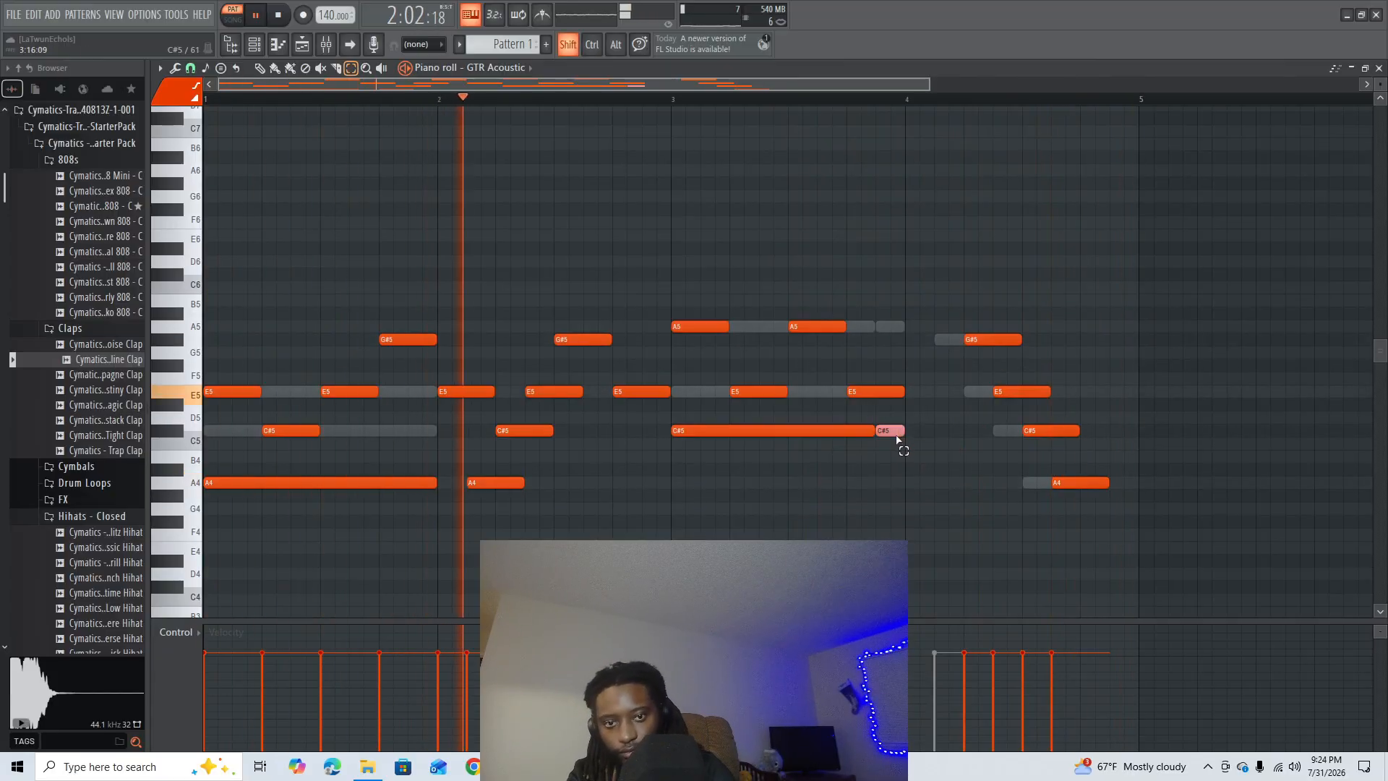
- Move the short C#5 note from the end of bar 3 to the start of bar 4 and deselect it
key("shift+Right")
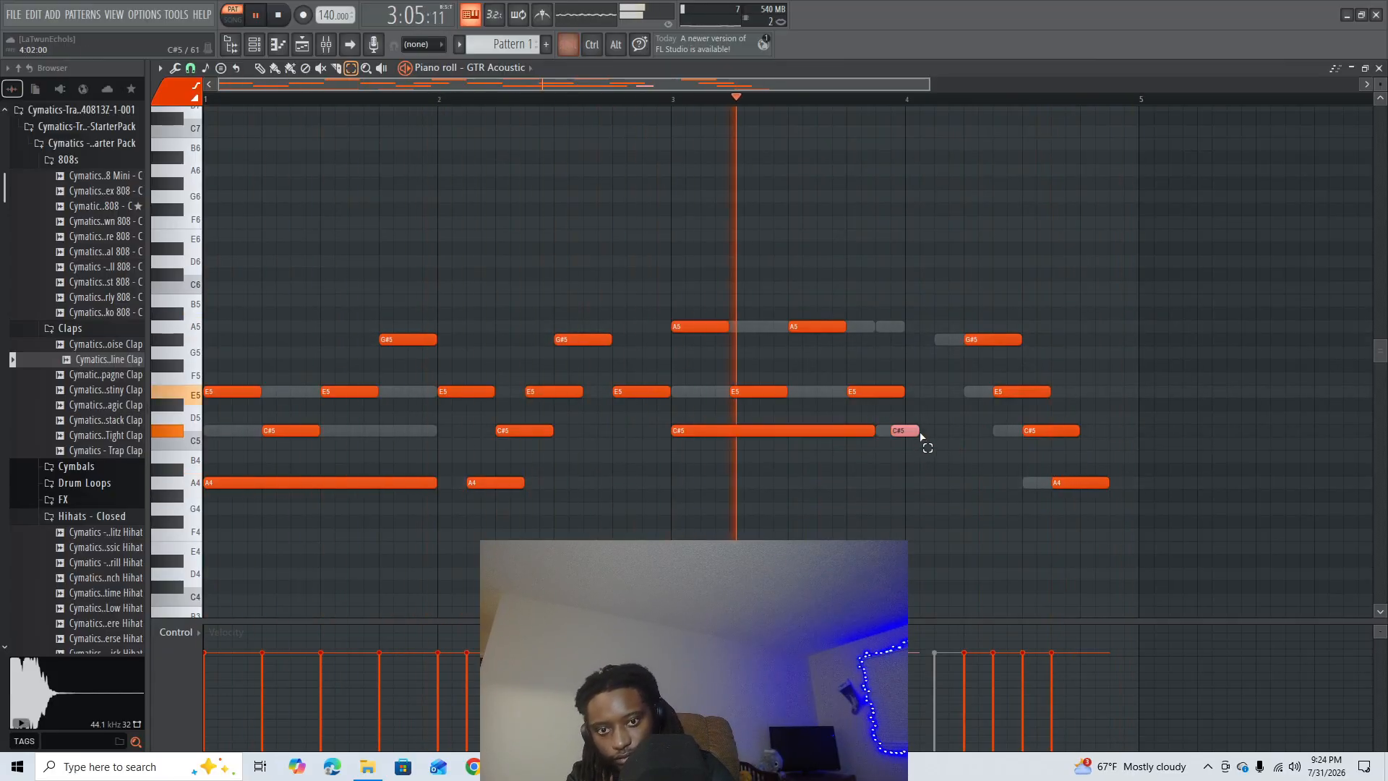
key("shift+Right")
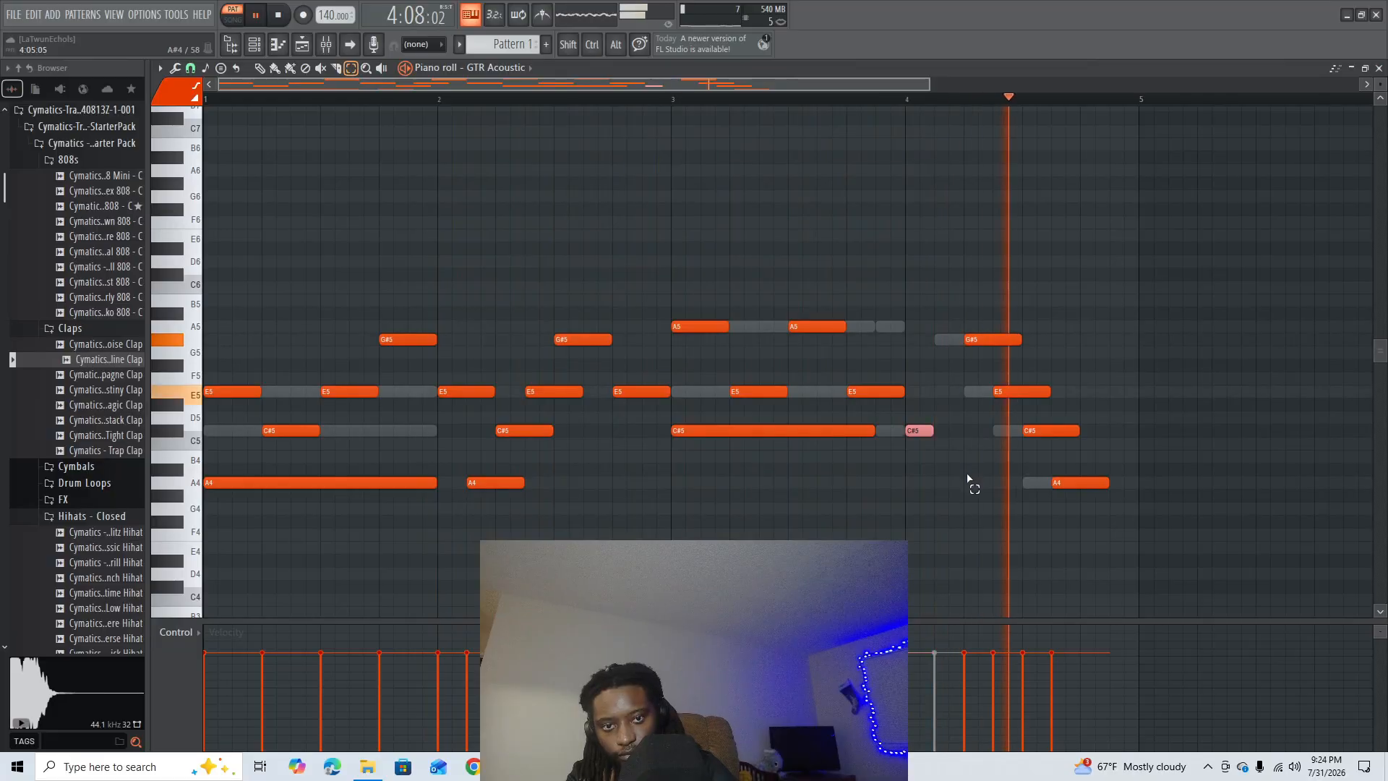
left_click(1045, 551)
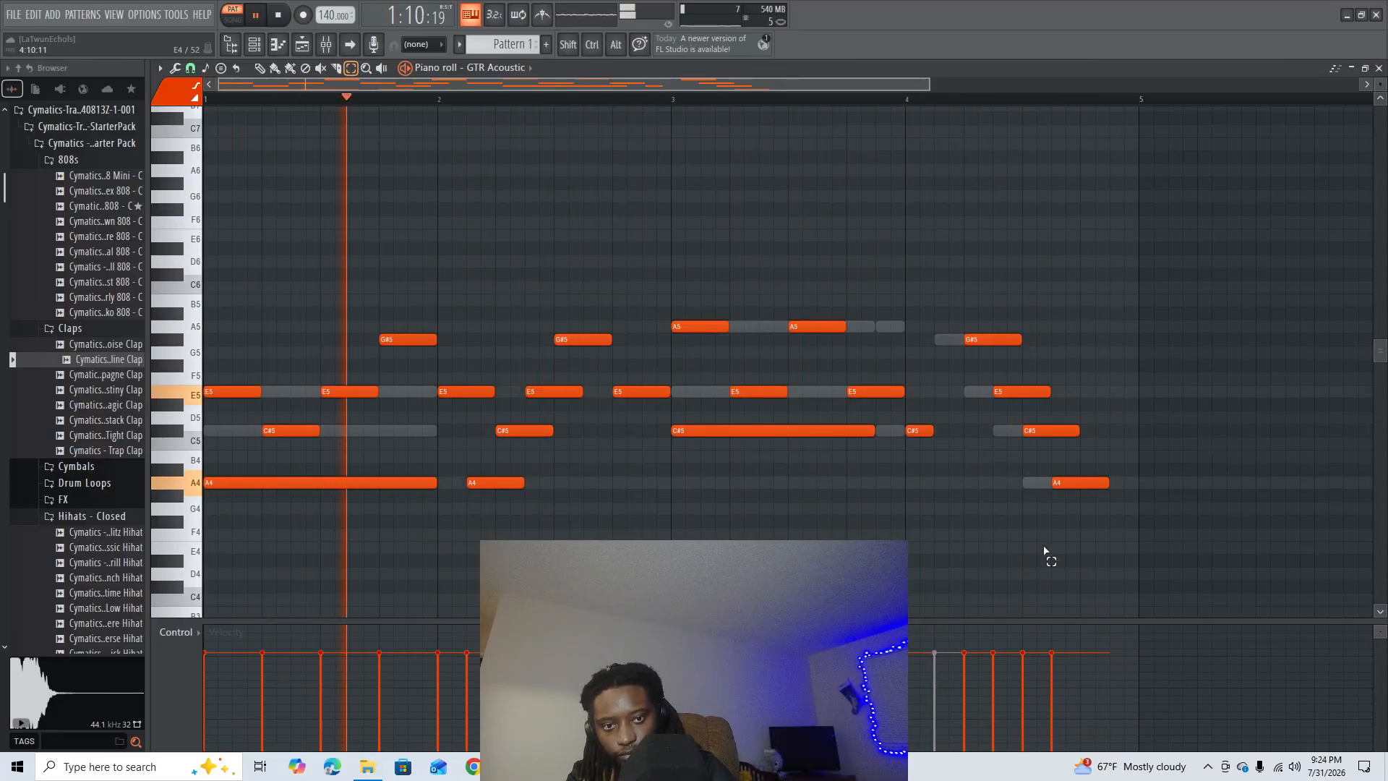
- Close the piano roll and lower the GTR Acoustic channel volume to about 42%
left_click(1379, 69)
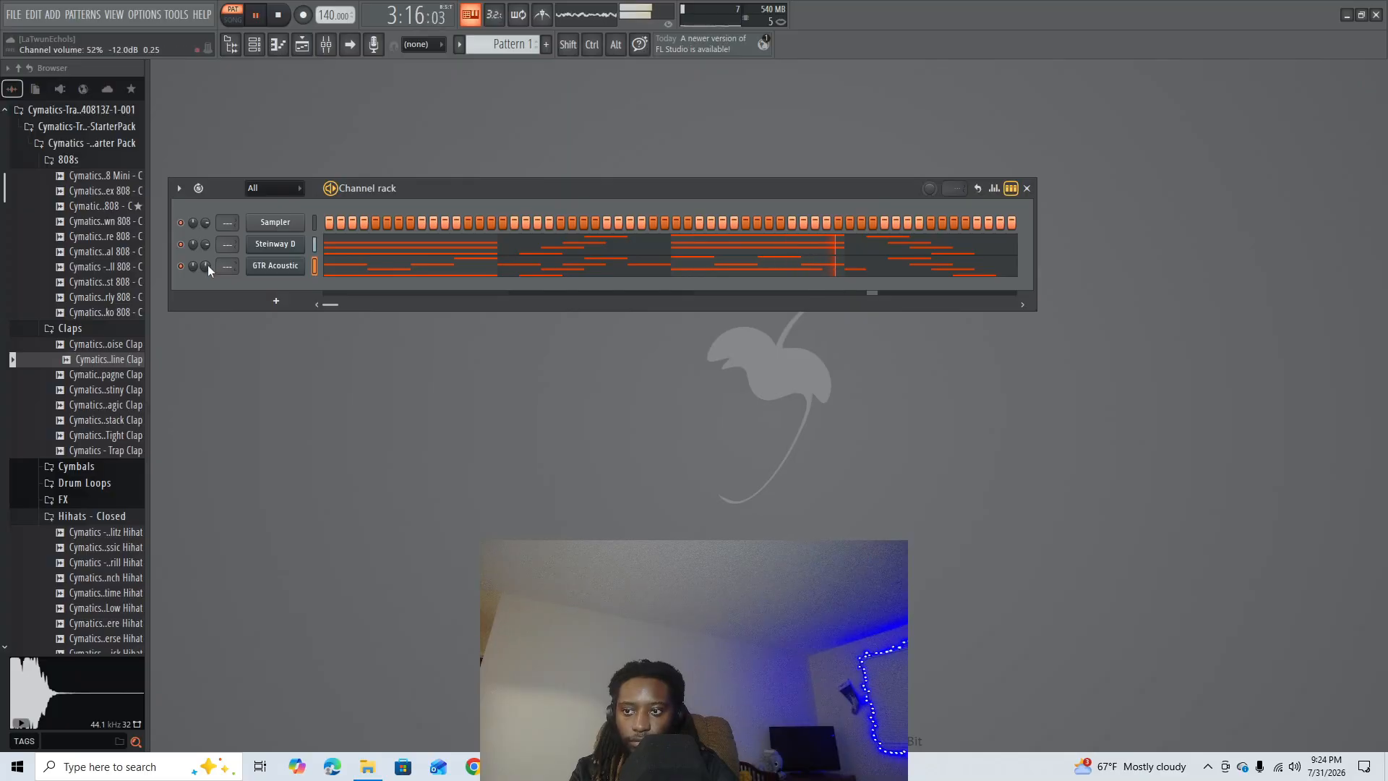
left_click_drag(205, 266, 206, 269)
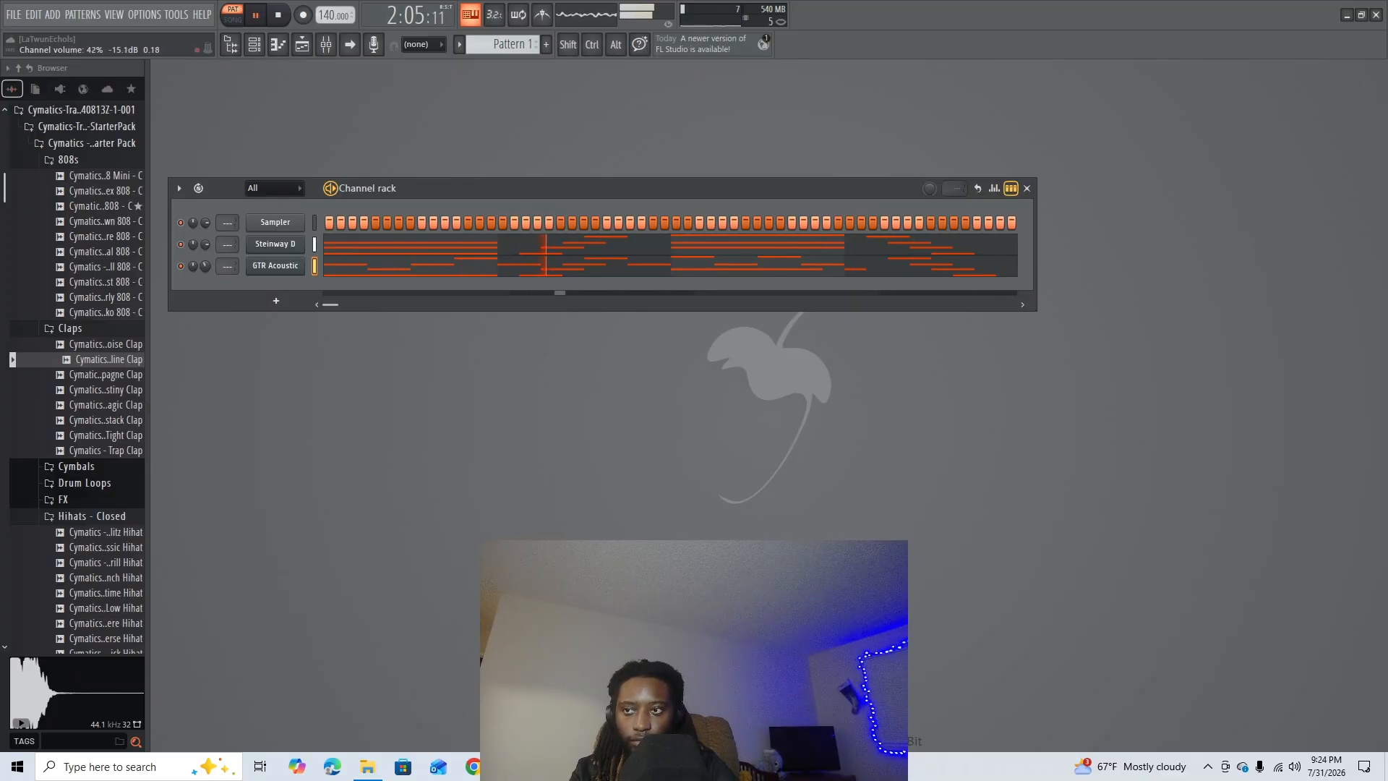
left_click_drag(206, 266, 205, 266)
- Review the FLEX settings and the piano roll notes of the GTR Acoustic channel, stopping playback
left_click(272, 265)
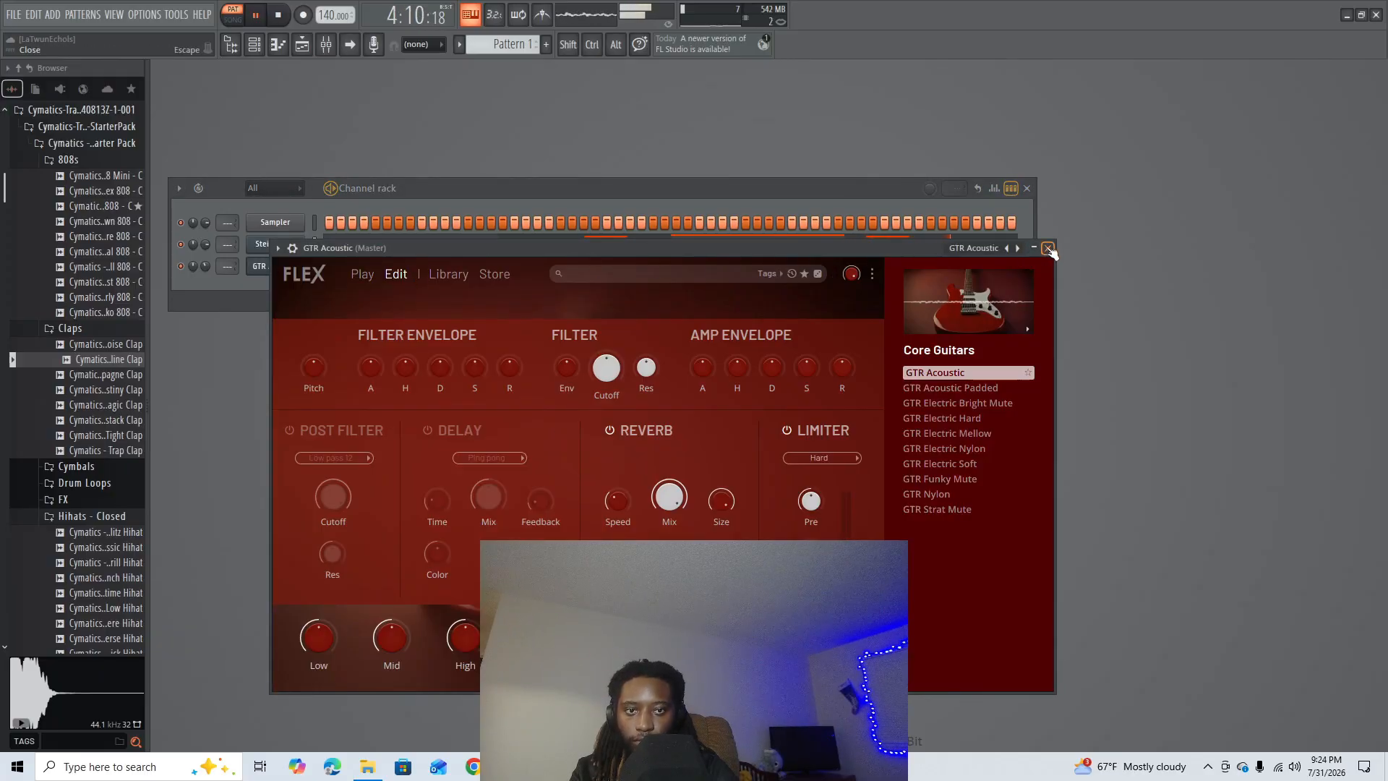
left_click(1035, 249)
key("space")
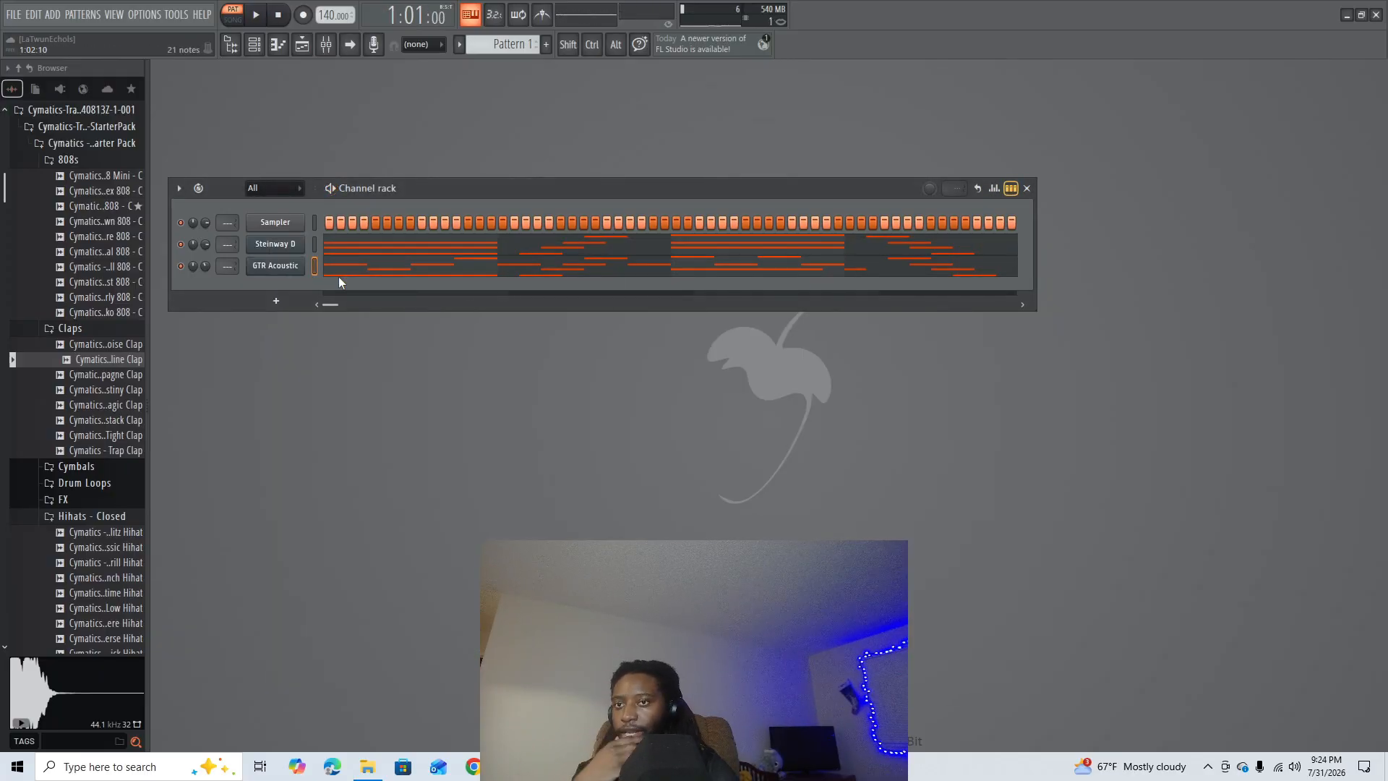
left_click(390, 268)
left_click(1376, 70)
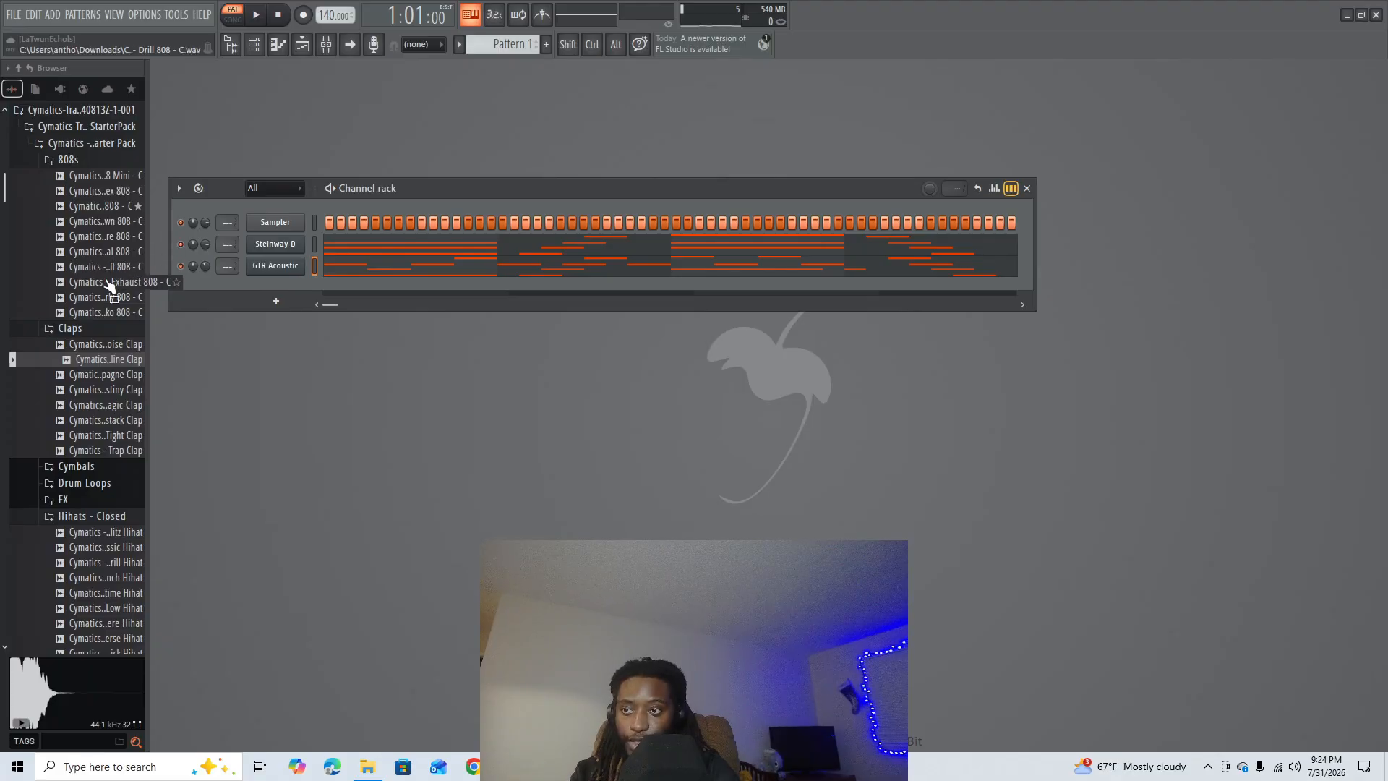
- Audition the Cymatics - Trap Clap sample, add it as a new channel and open its piano roll
scroll(120, 350, "down", 4)
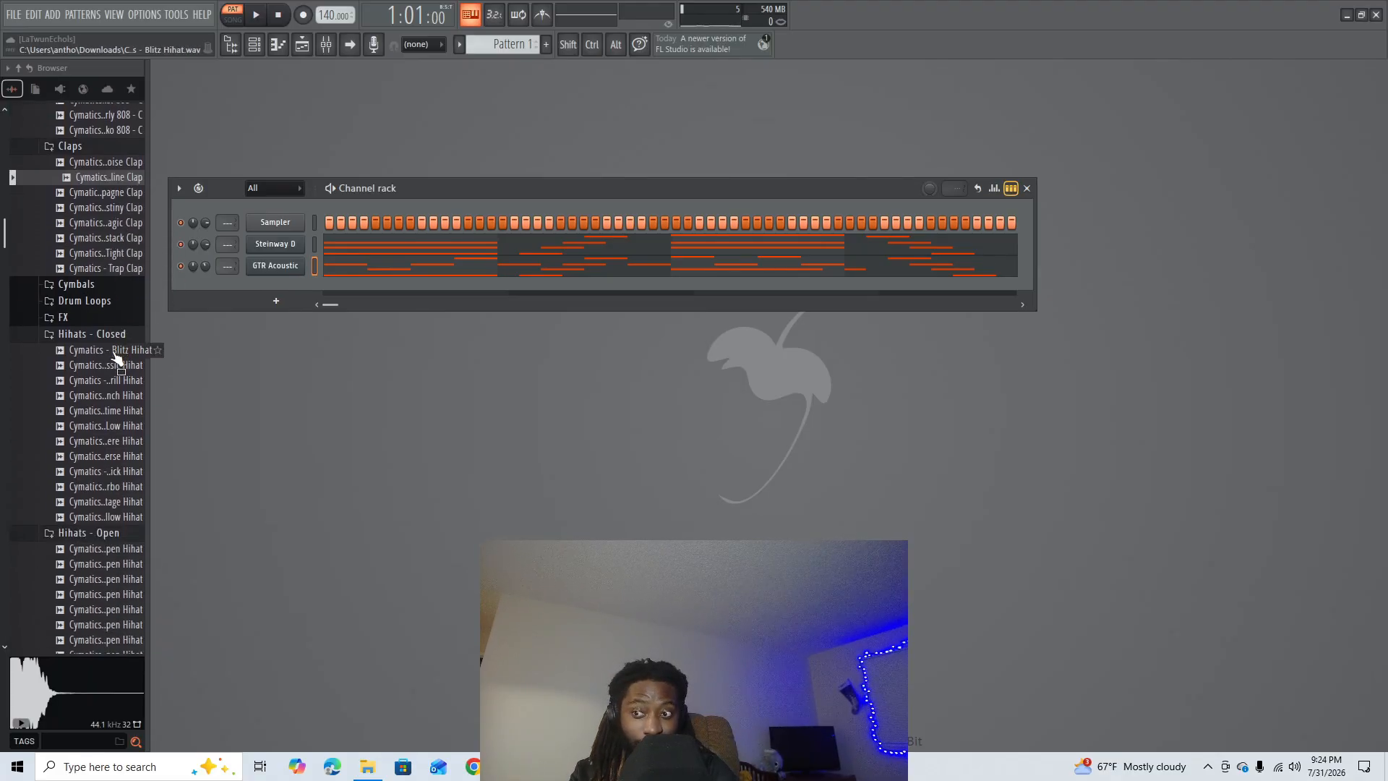
scroll(109, 347, "up", 4)
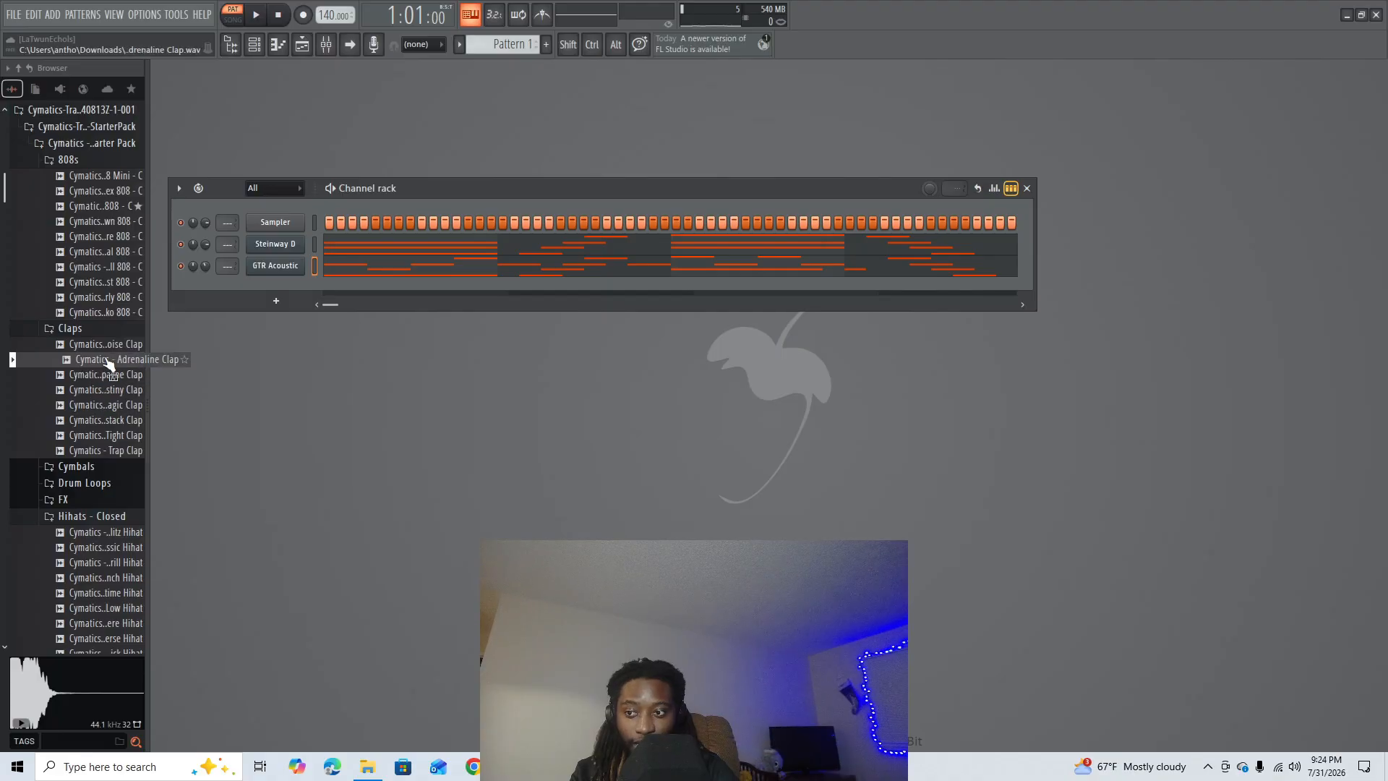
left_click(104, 451)
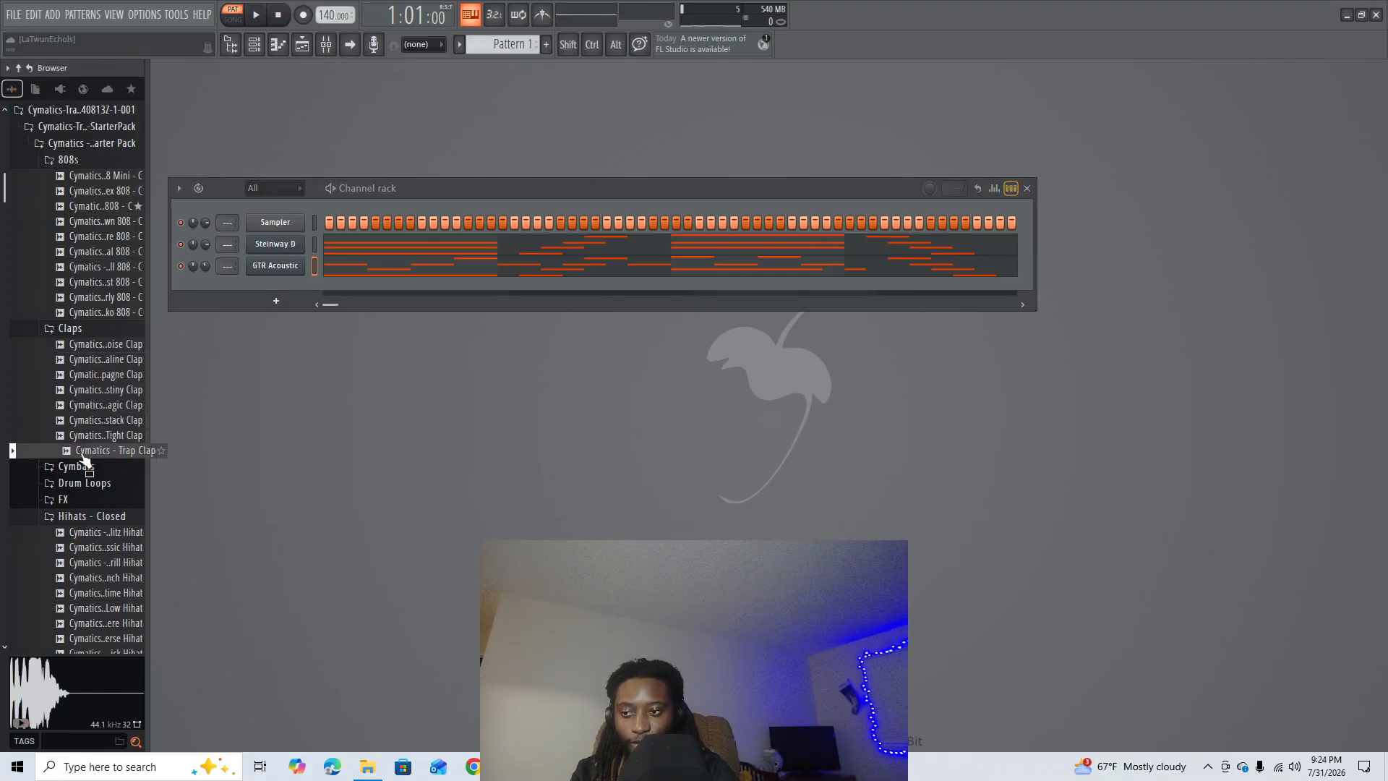
key("space")
key("space")
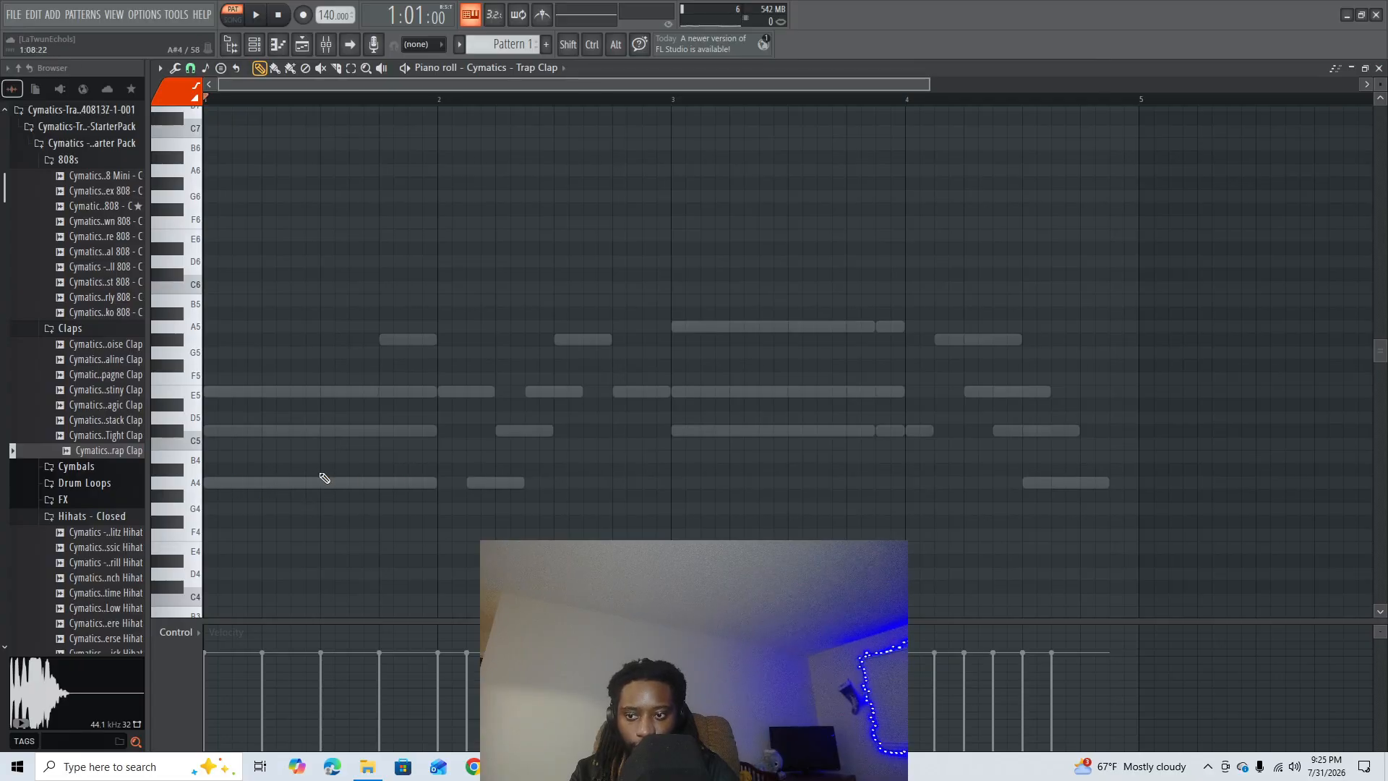
- Place one-beat A4 Trap Clap notes on the third beat of bars 1 to 4 and play the pattern
left_click(328, 485)
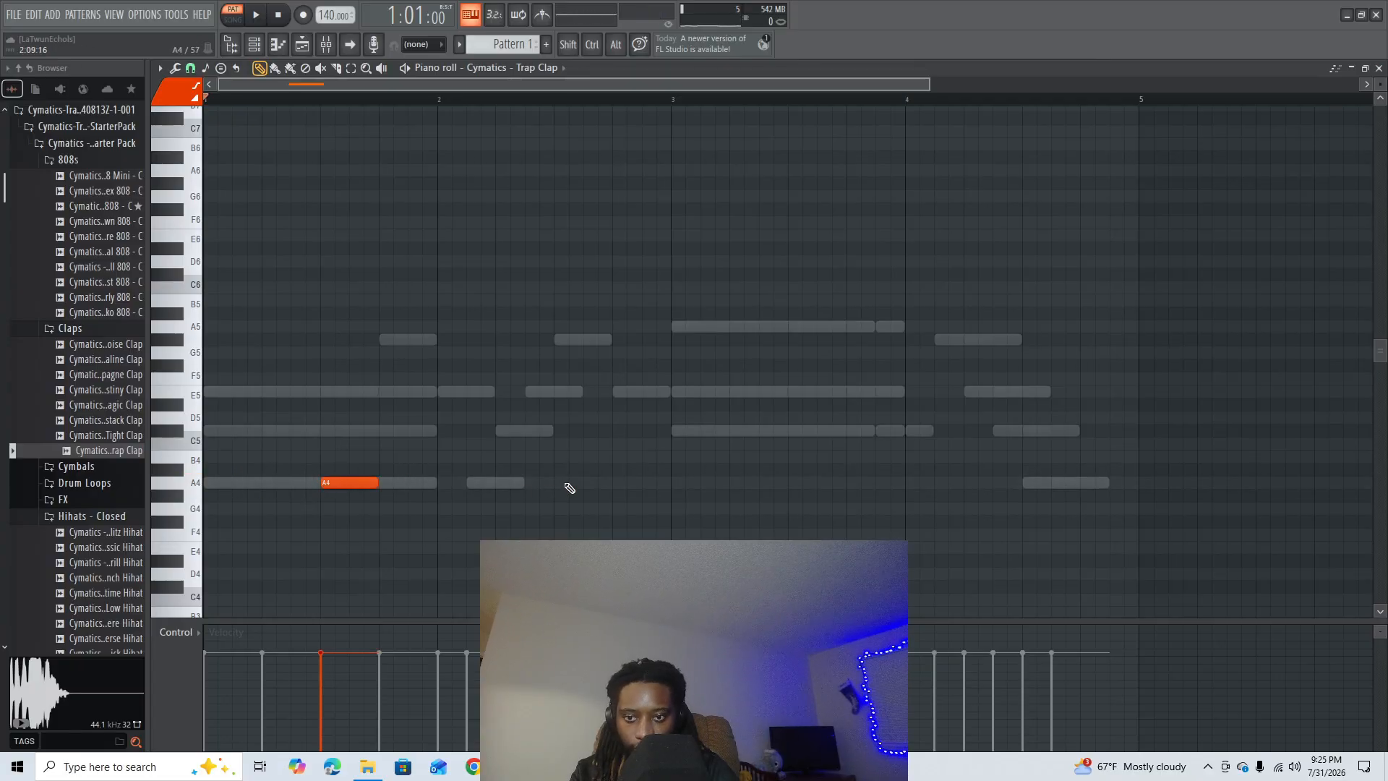
left_click(565, 488)
left_click_drag(795, 483, 825, 486)
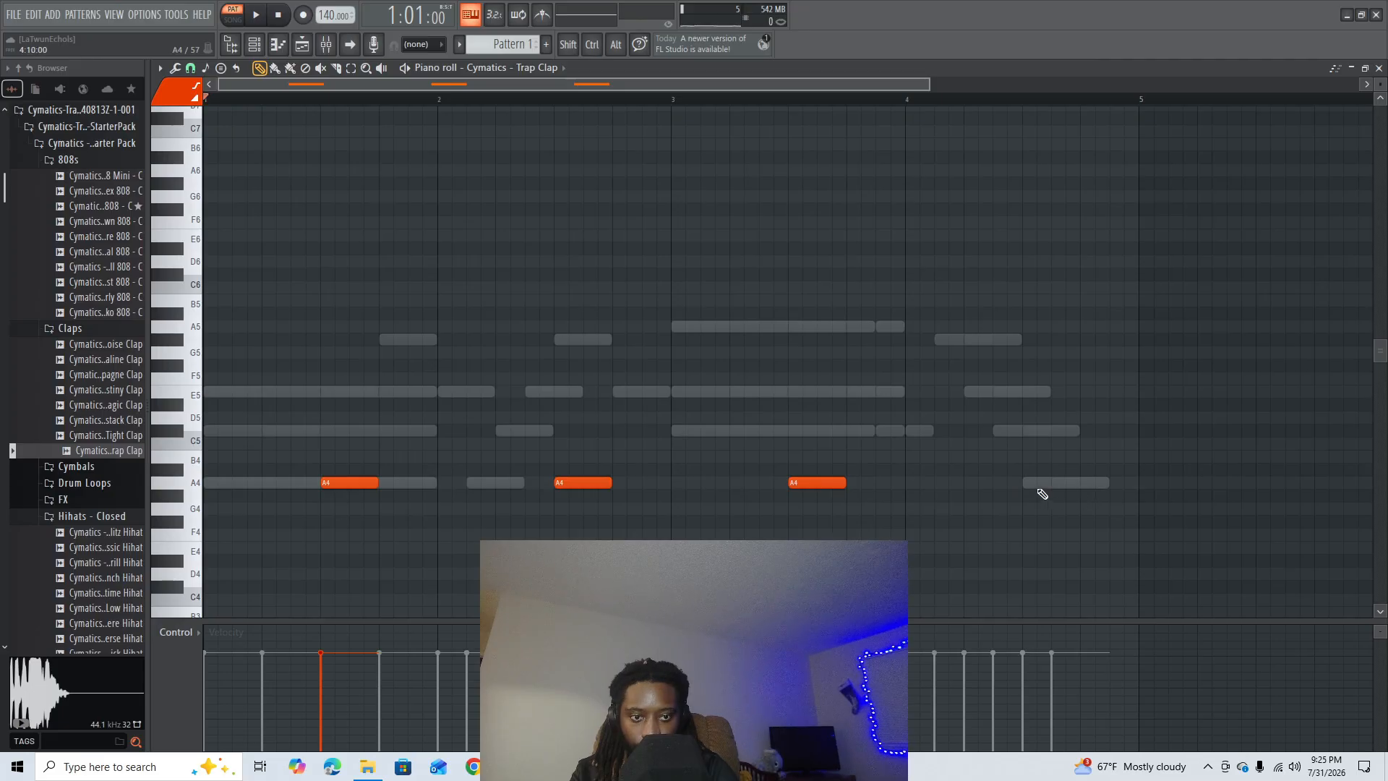
left_click(1030, 486)
key("space")
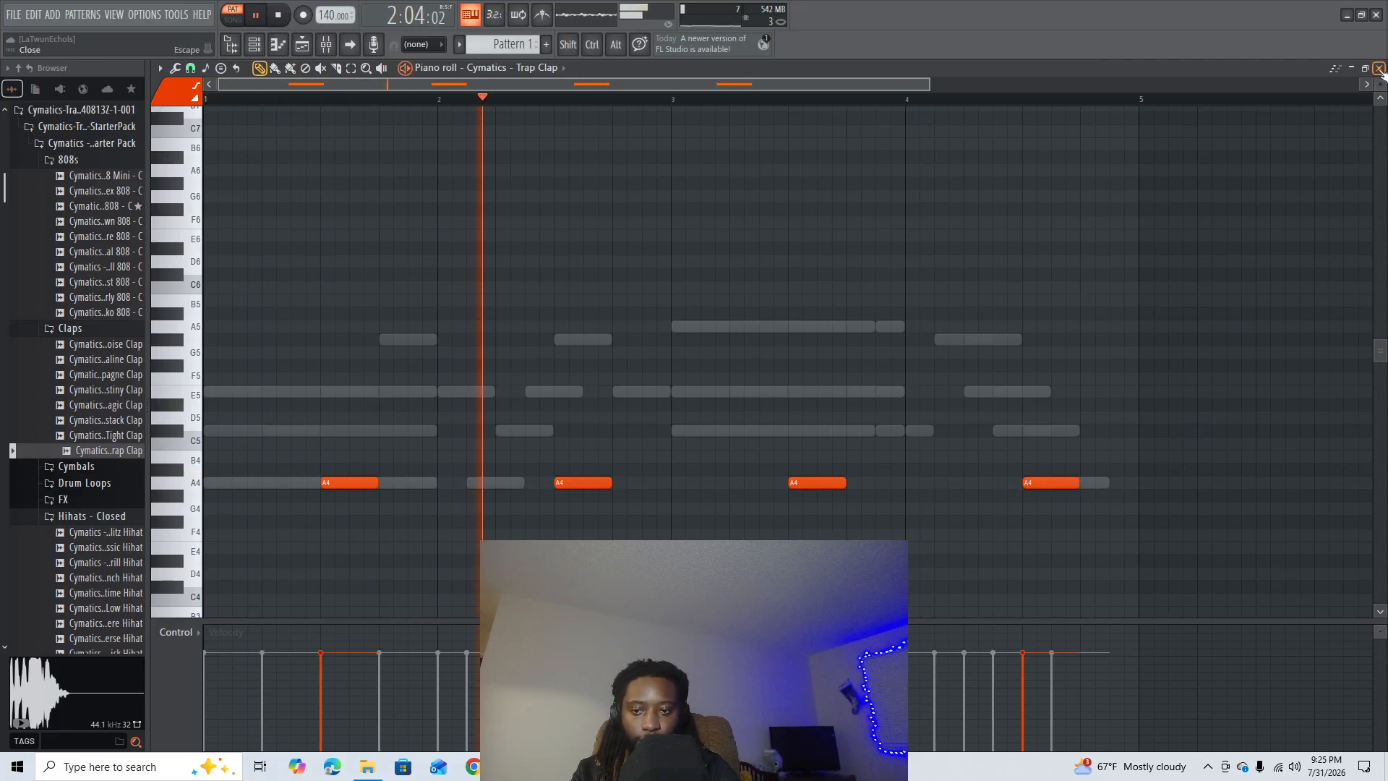
- Add a one-beat G4 clap with slightly lower velocity on the last beat of bar 4 and close the piano roll
scroll(1119, 102, "down", 3)
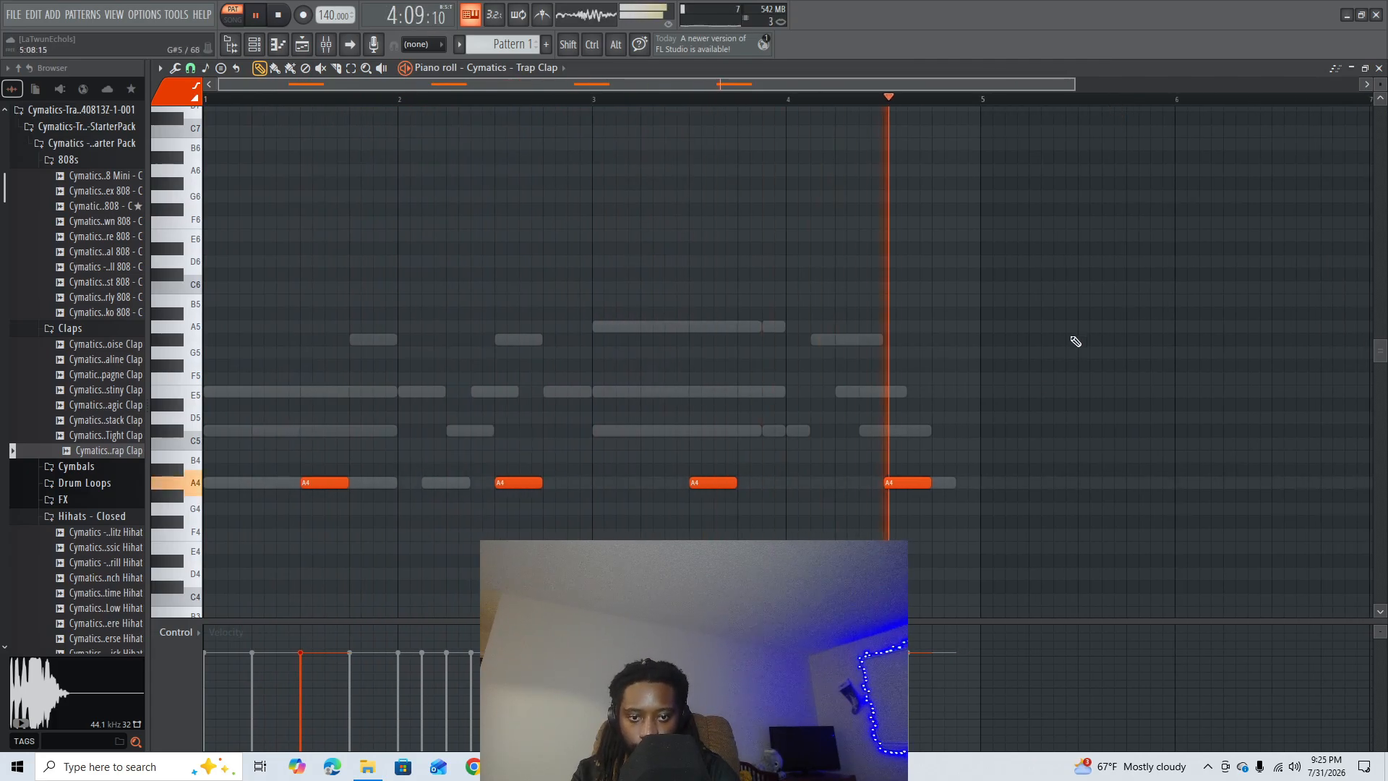
key("space")
left_click(944, 509)
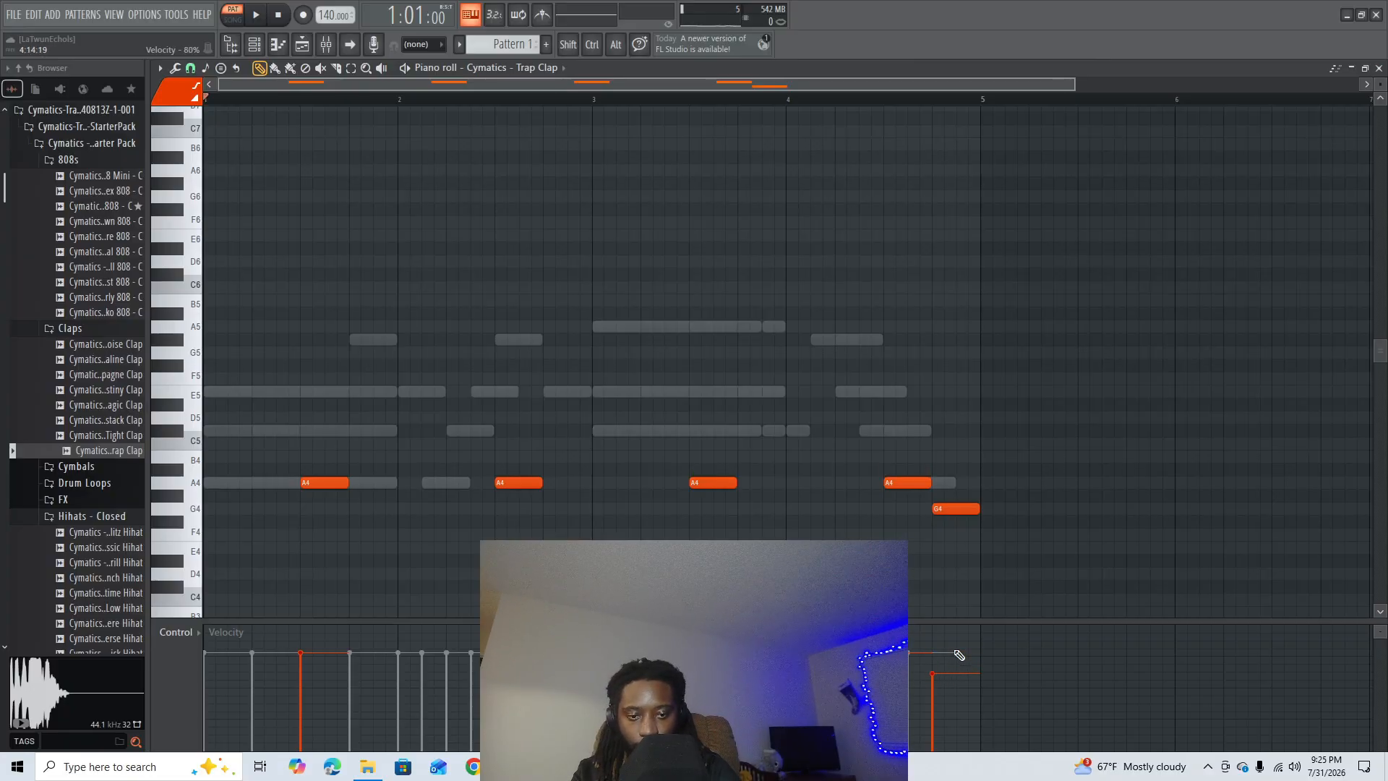
left_click(1378, 68)
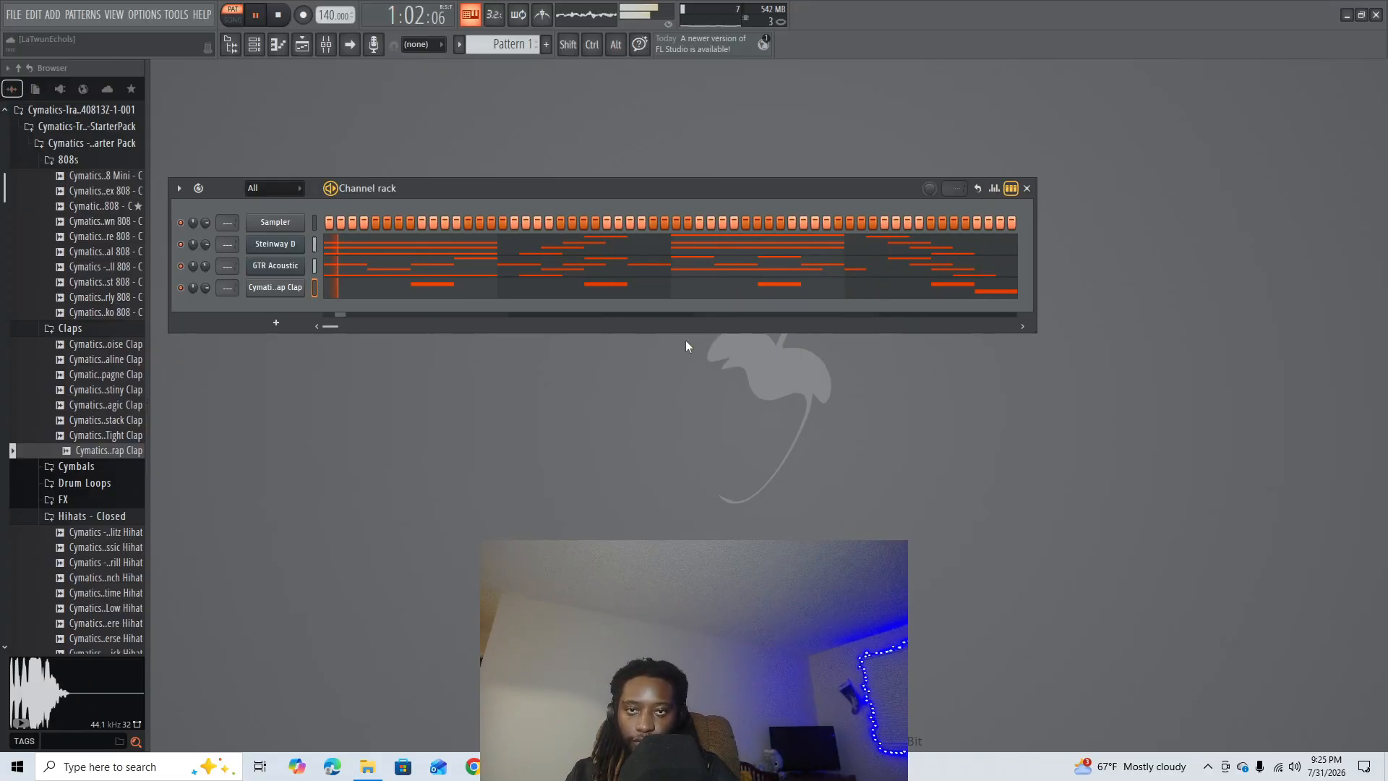
- Trim the G4 clap to the last half beat of bar 4, close the piano roll and stop playback
left_click(908, 291)
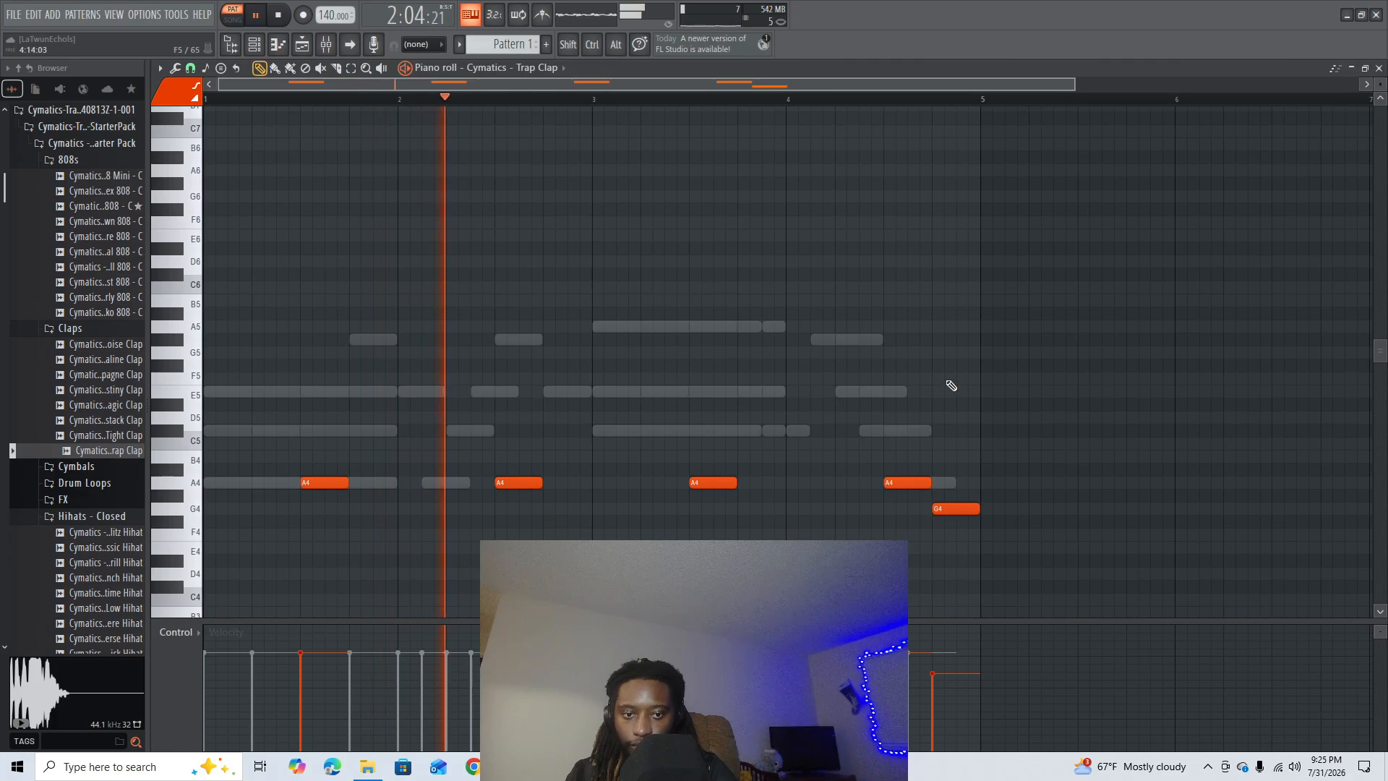
mouse_move(958, 508)
left_mouse_down()
mouse_move(995, 507)
mouse_move(983, 508)
left_mouse_up()
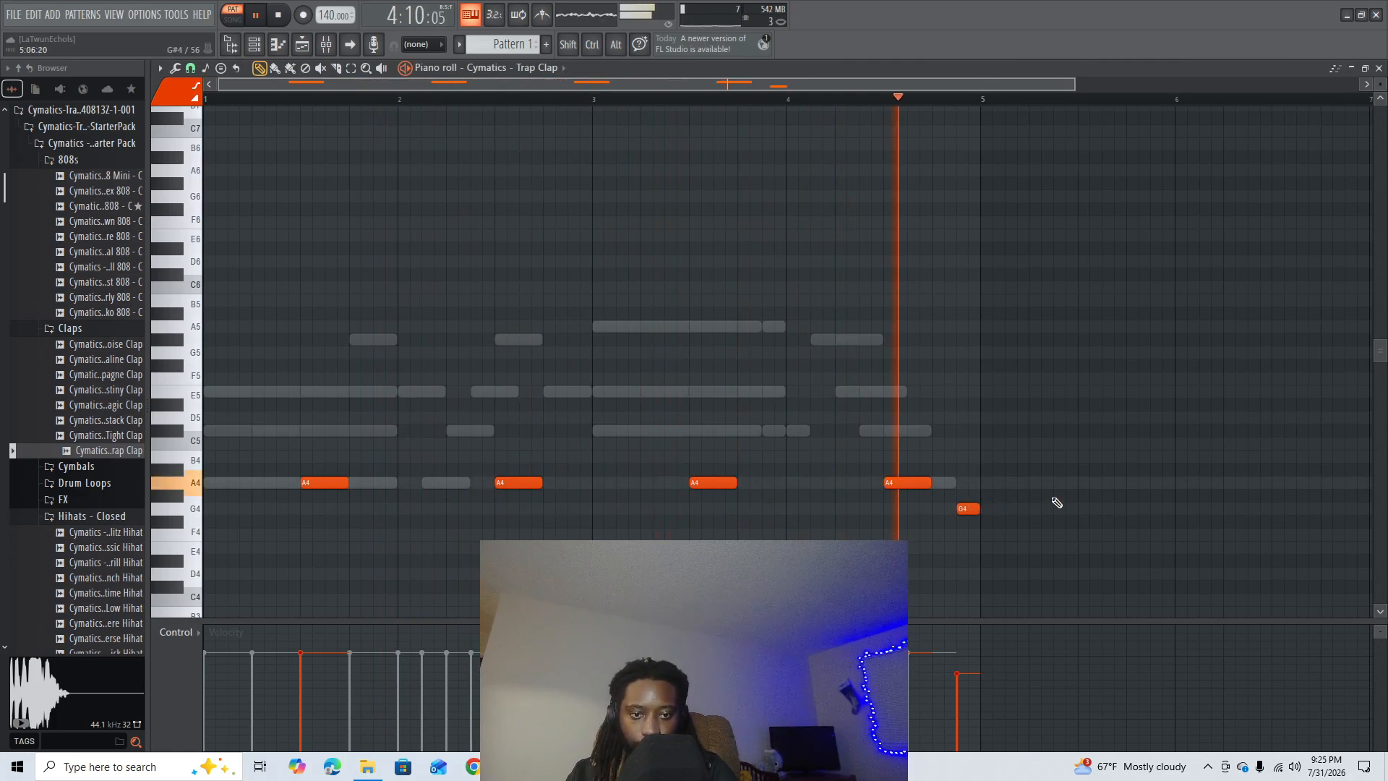
left_click(1379, 67)
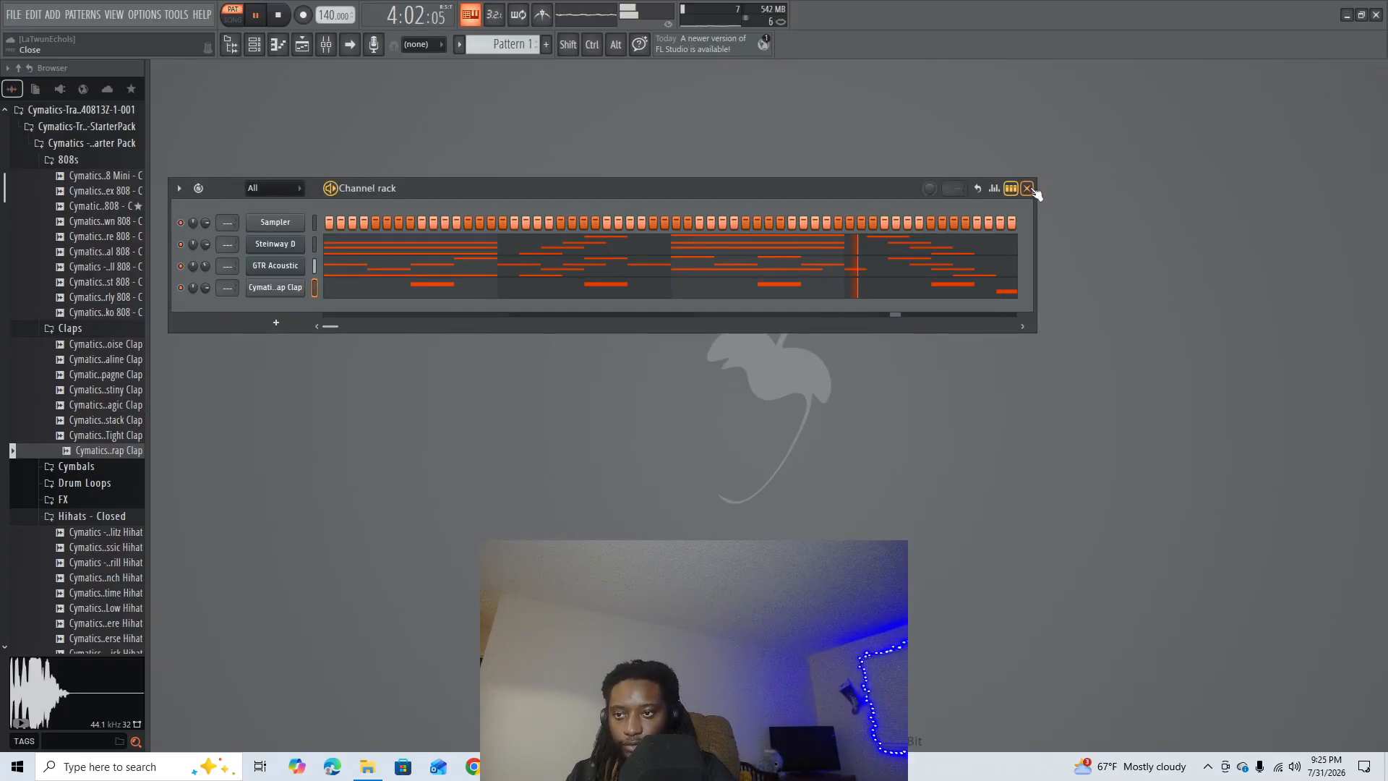
key("space")
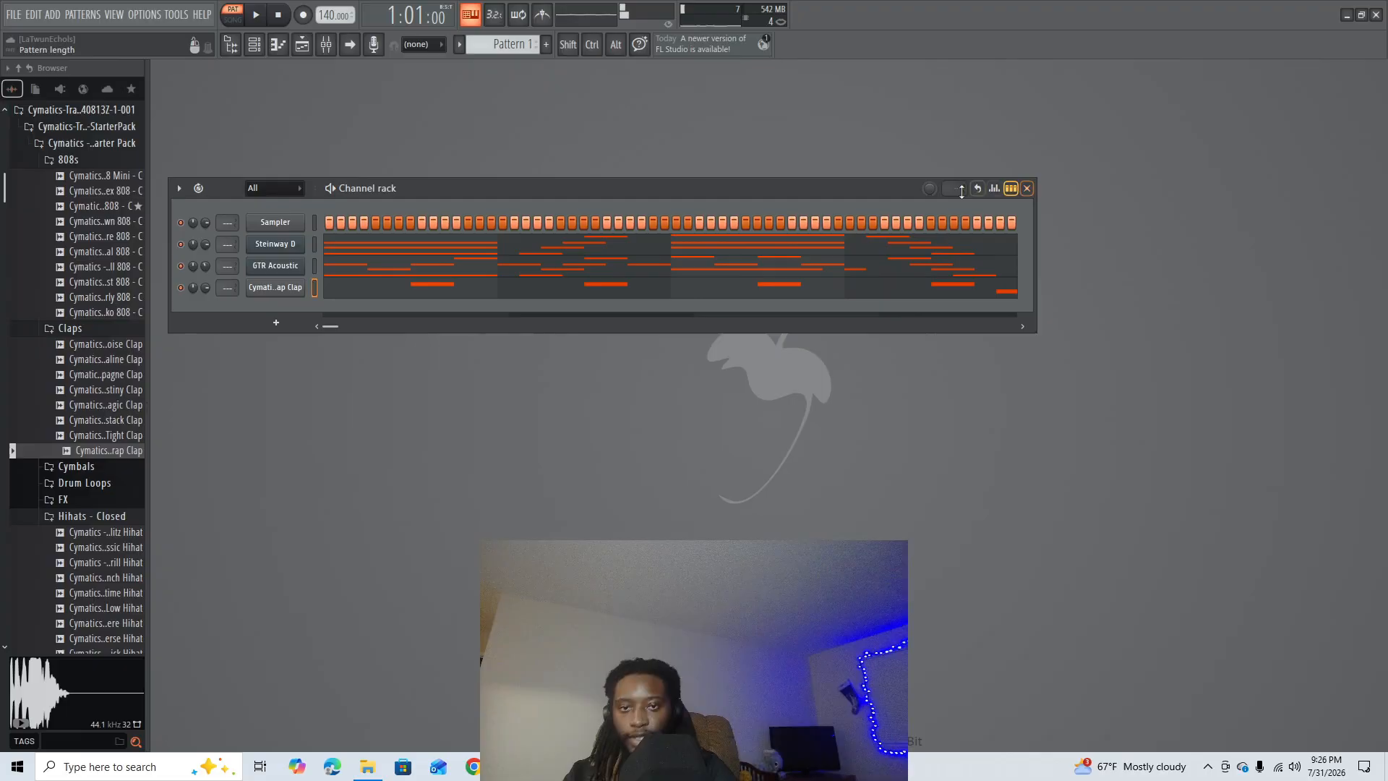
- Duplicate the Steinway D notes of bars 1 to 4 and shift the copy to start at bar 5
left_click(742, 252)
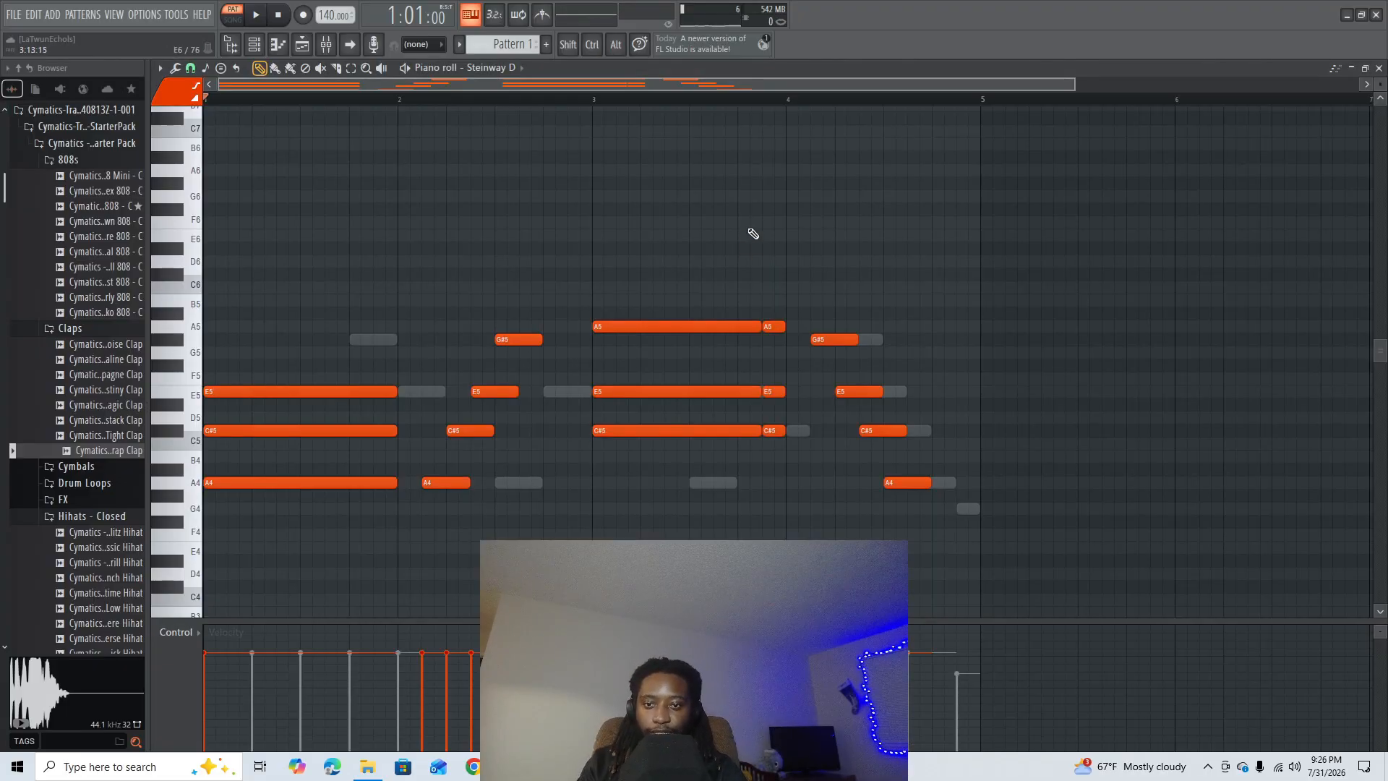
scroll(771, 107, "down", 1)
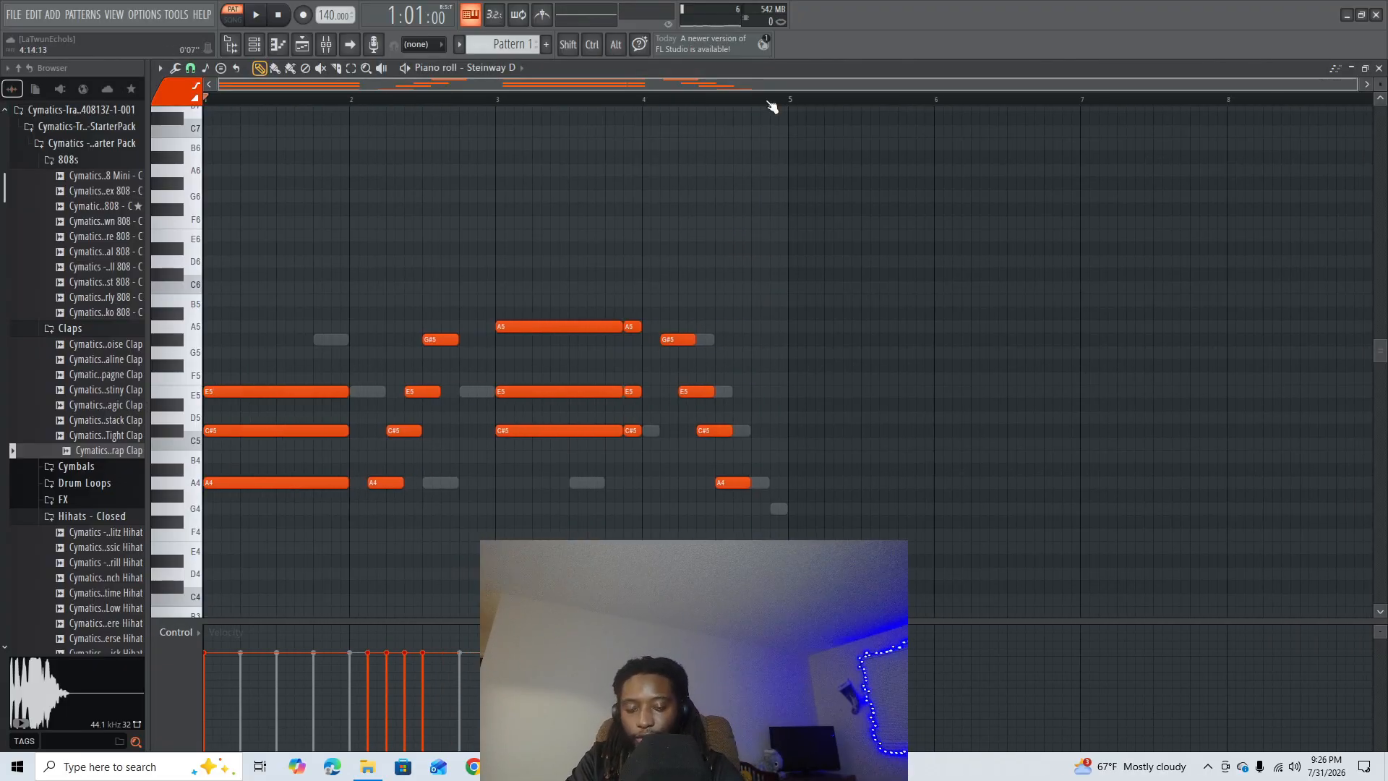
key("ctrl+b")
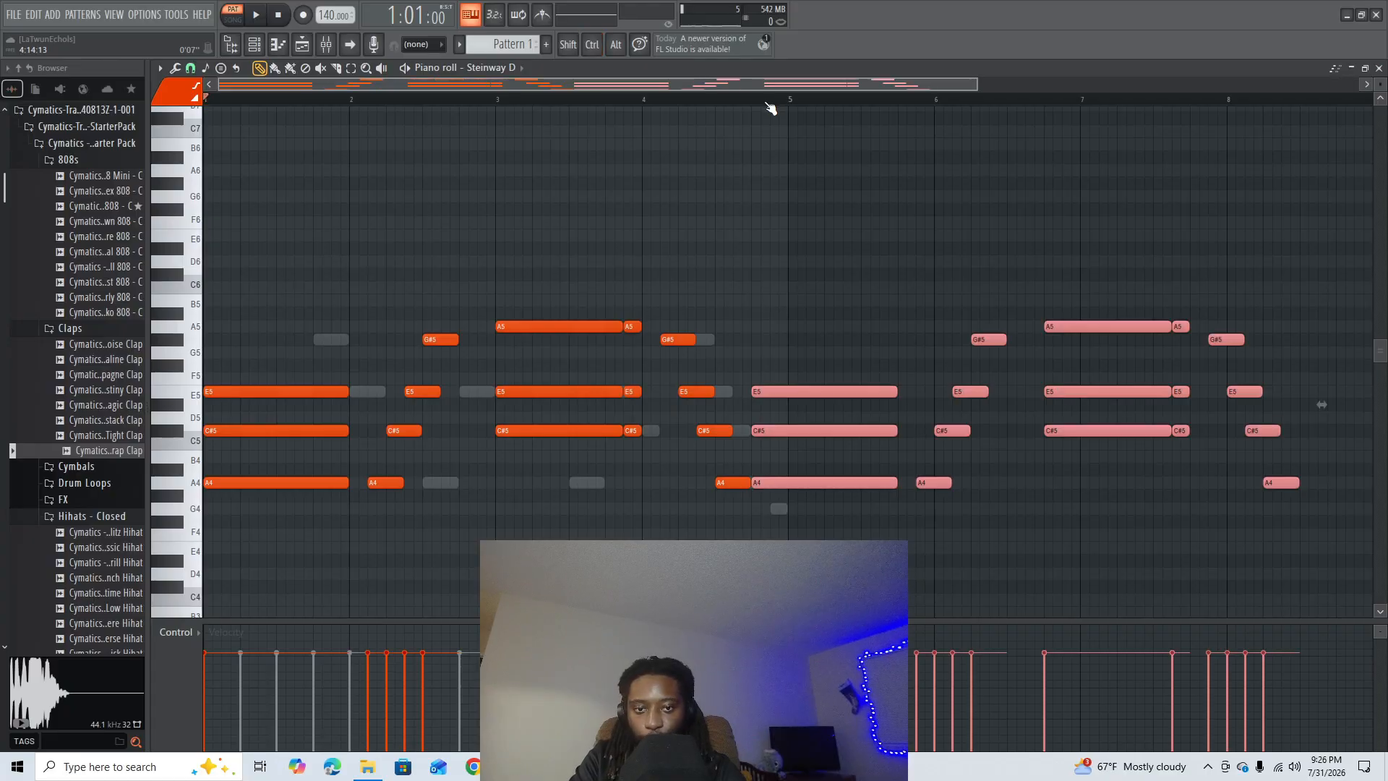
key("shift+Right")
key("shift+Right")
key("shift+Right")
key("shift+Right")
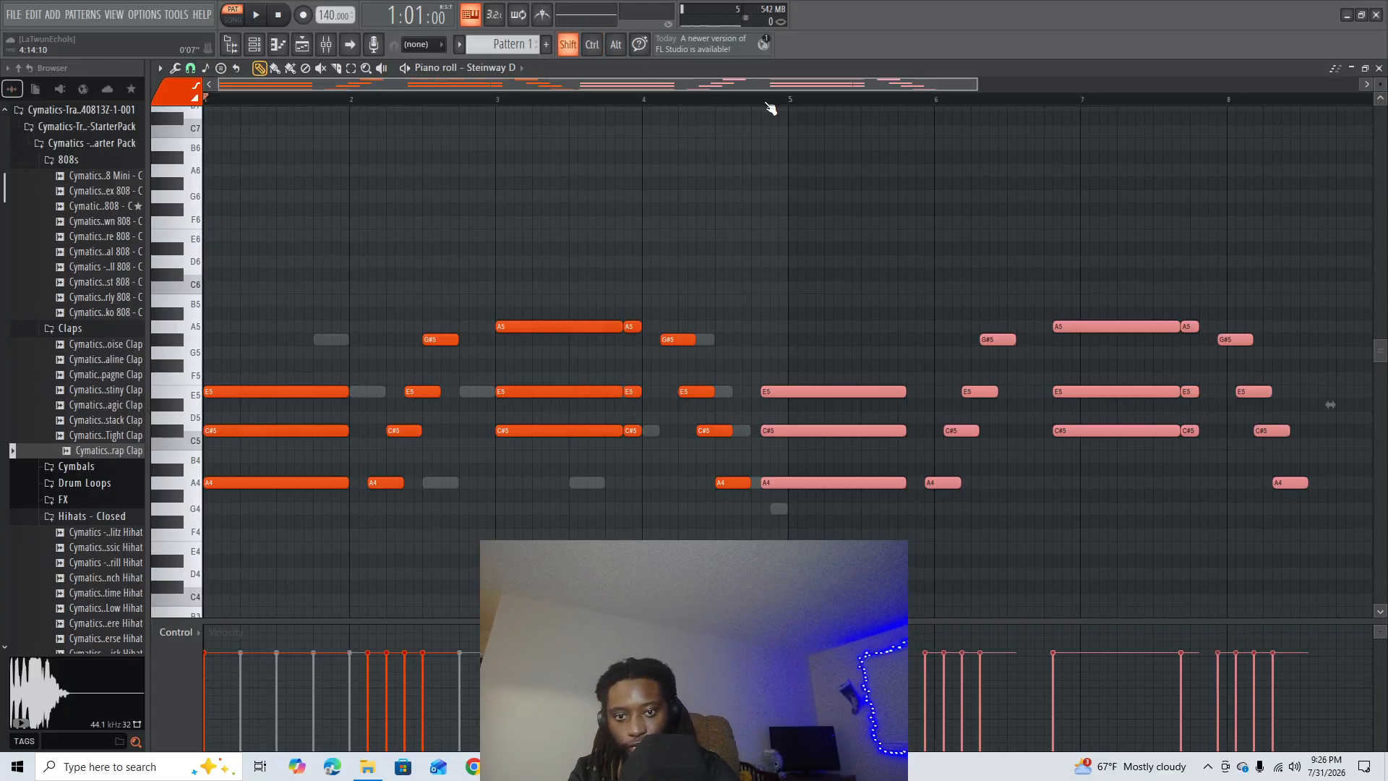
left_click(806, 191, "ctrl")
scroll(784, 107, "down", 2)
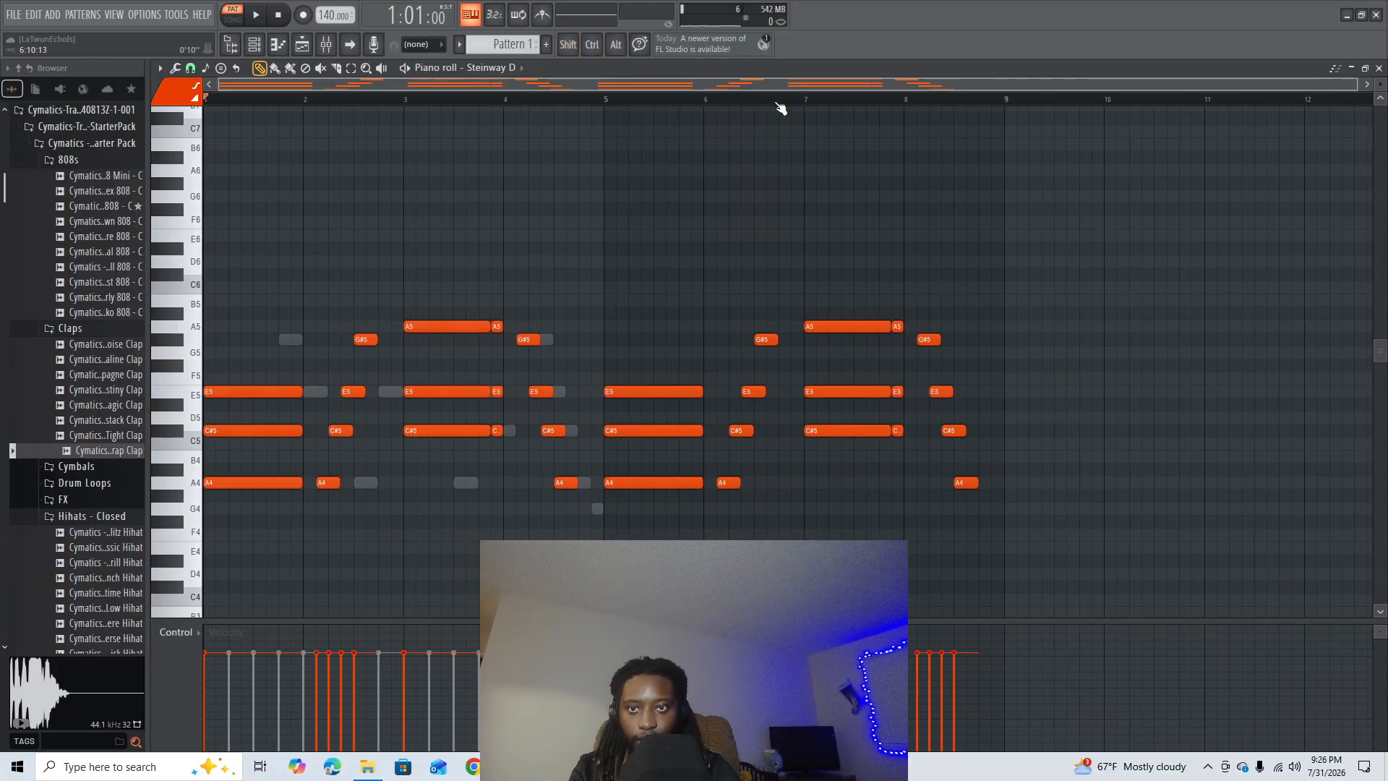
- Switch the piano roll to GTR Acoustic, duplicate its four-bar melody and shift the copy to start at bar 5
left_click(492, 67)
left_click(515, 111)
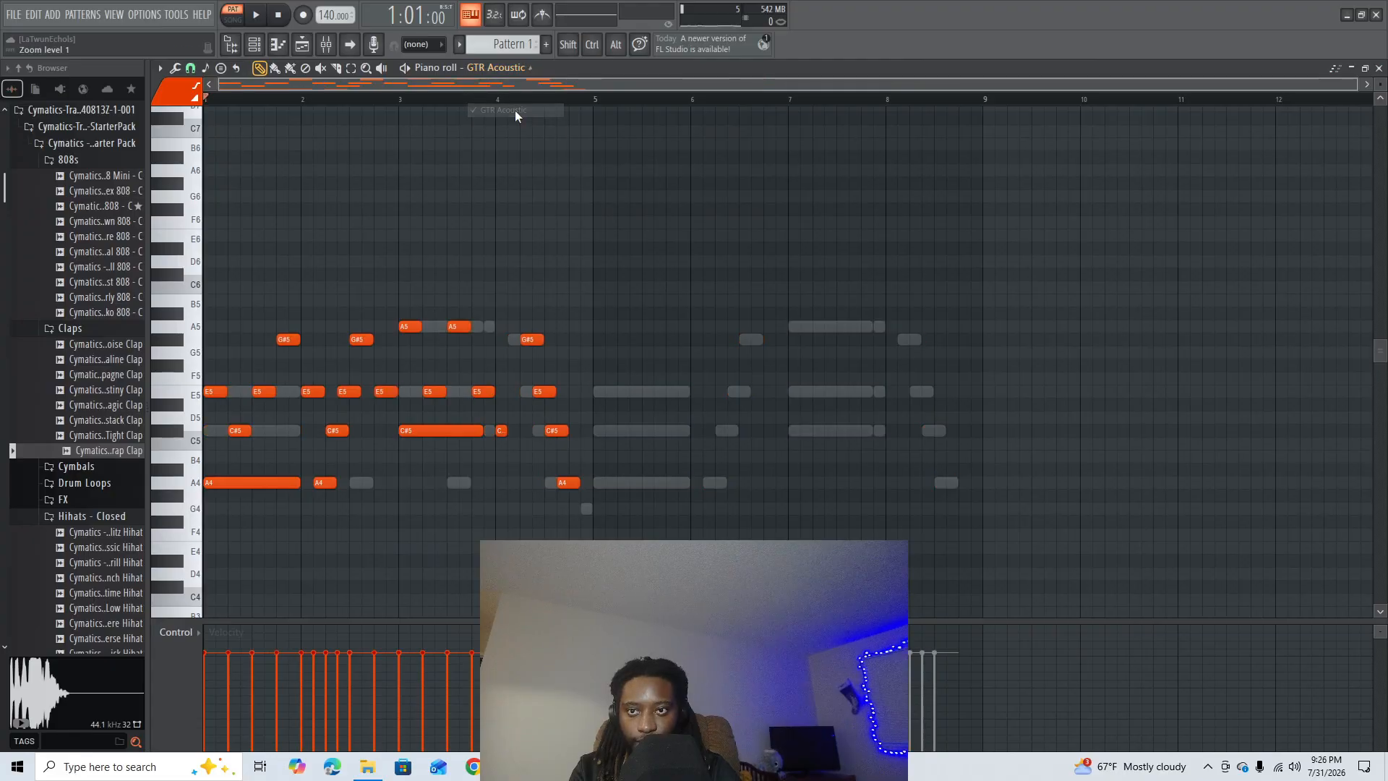
key("ctrl+v")
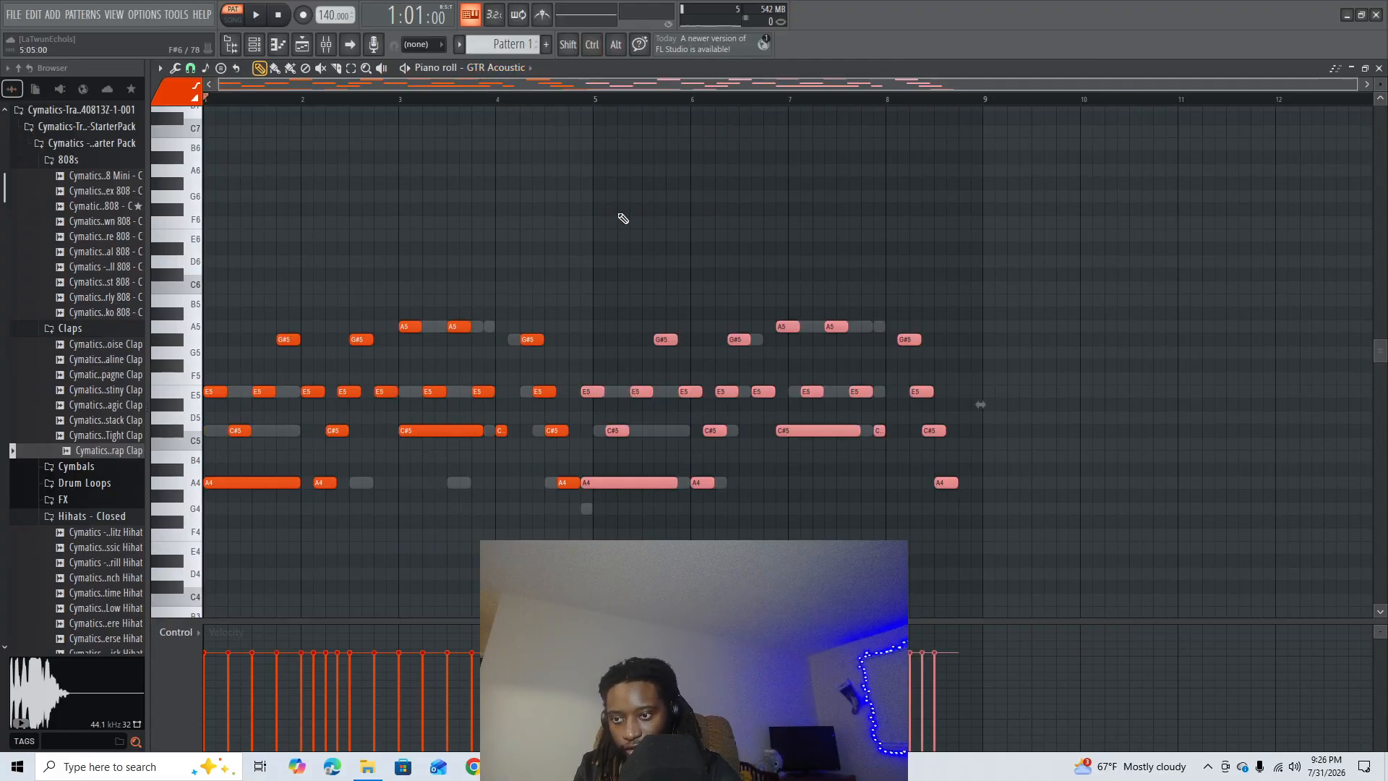
key("shift+Right")
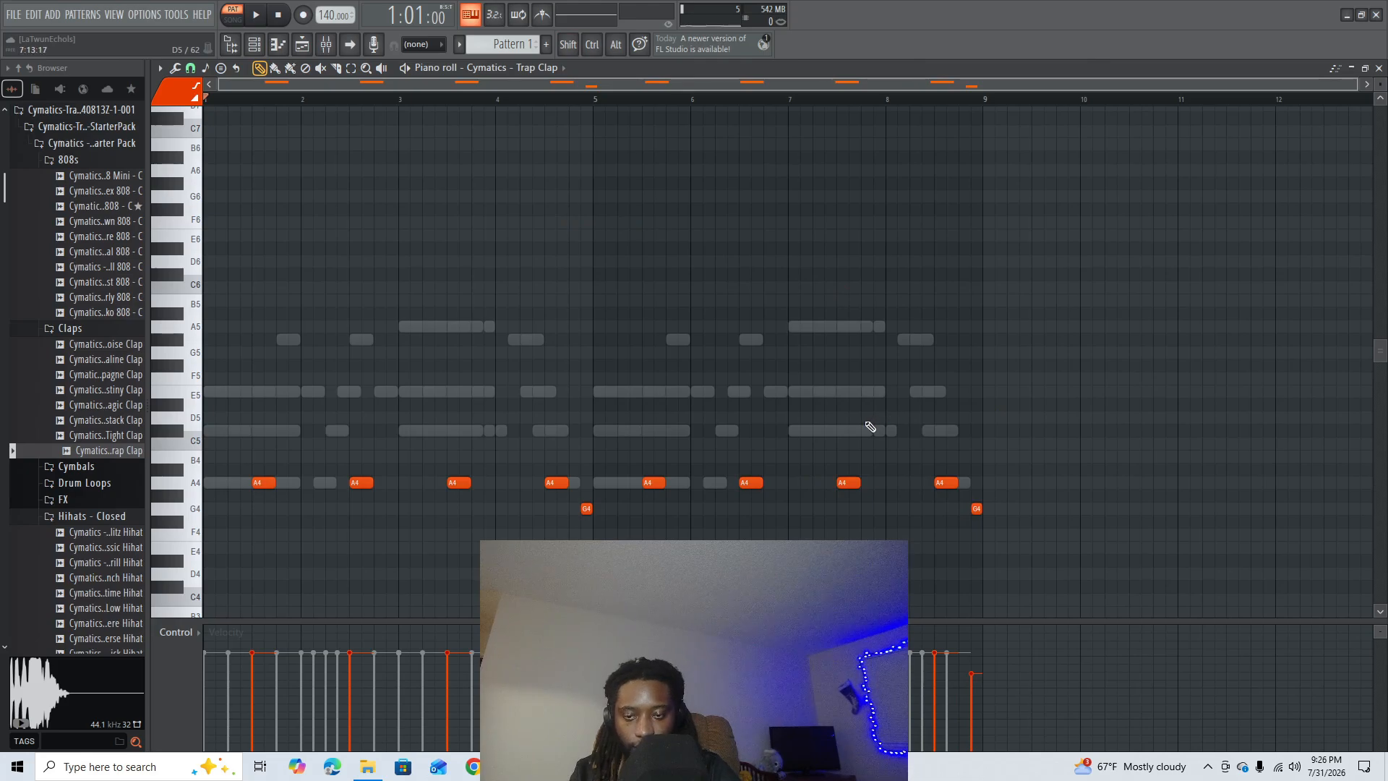
- Delete the G4 Trap Clap note at the end of bar 8
left_click(961, 558)
right_click(976, 508)
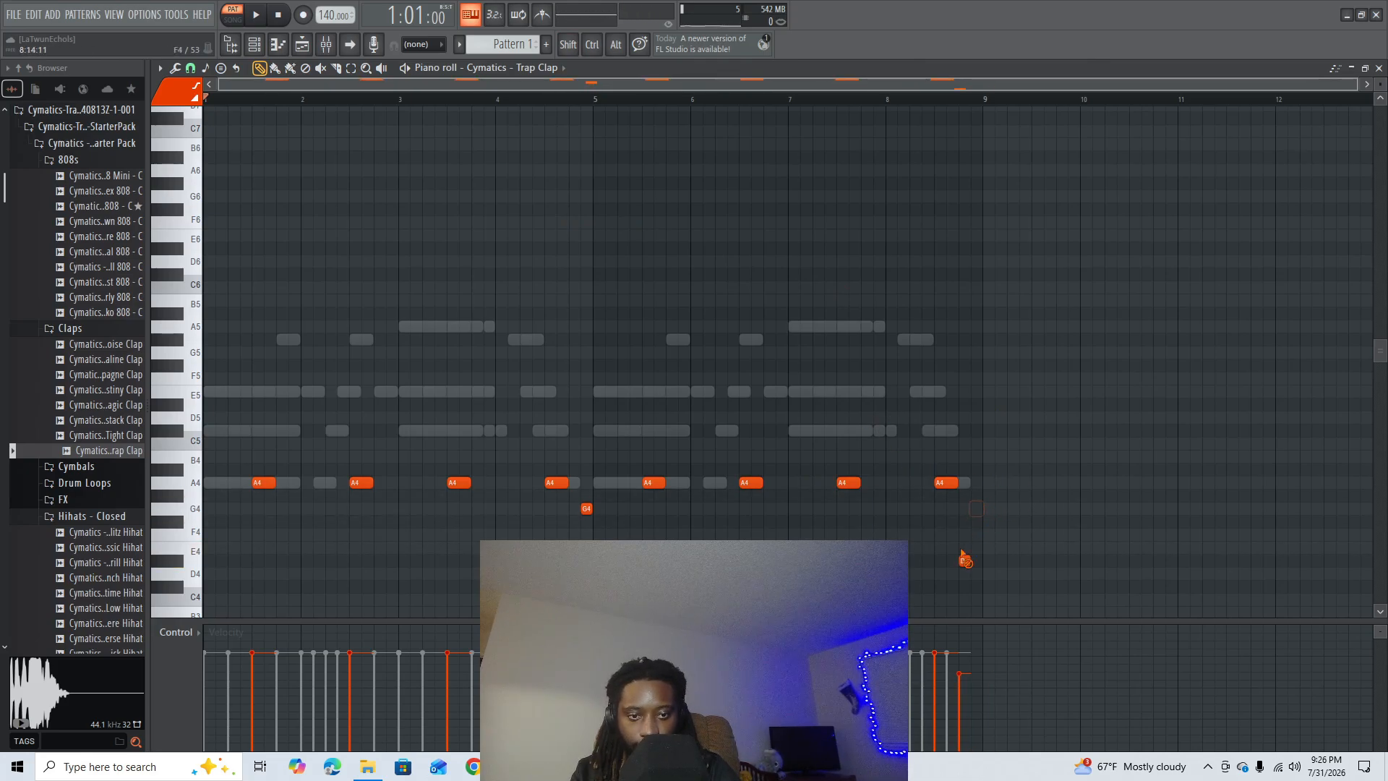
right_click(964, 561)
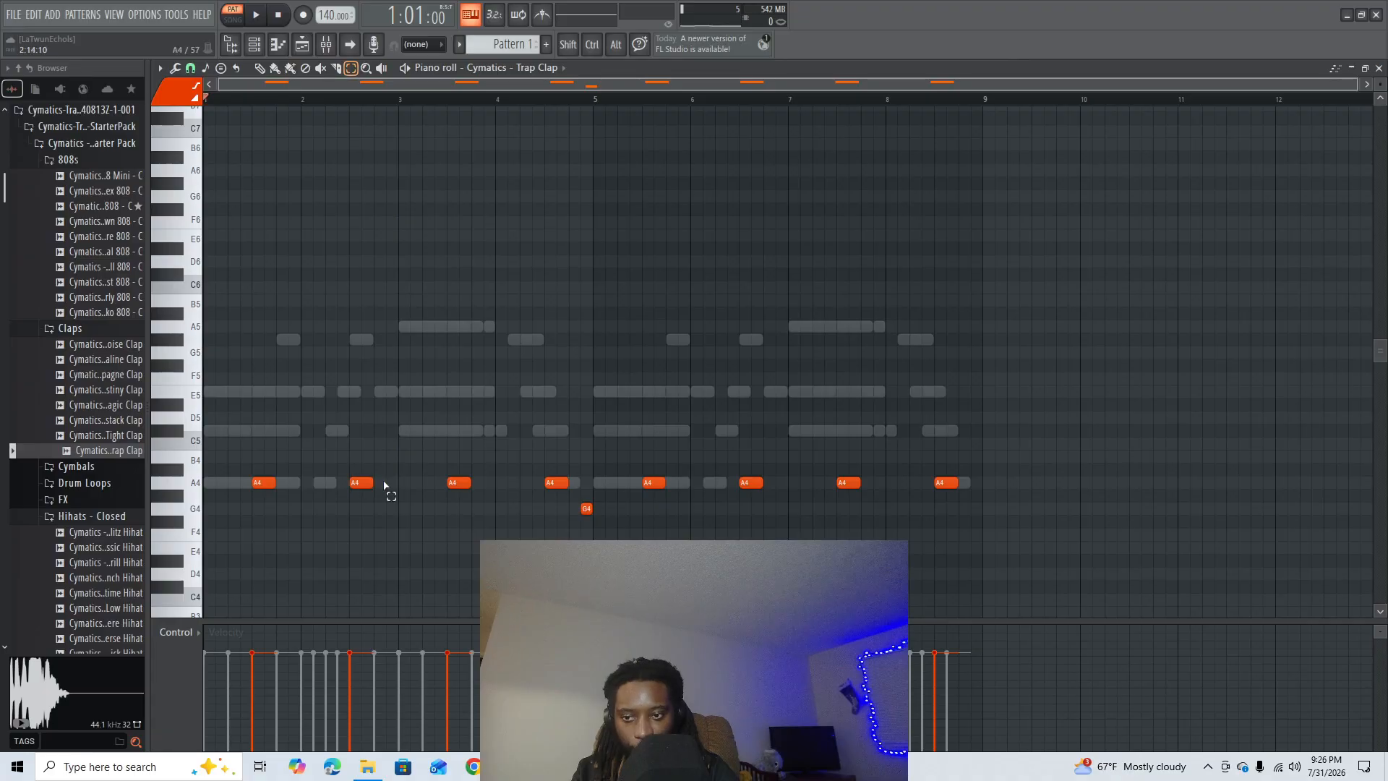
- Turn the bar 6 clap into two half-beat A4 notes and play the pattern from bar 5
left_click_drag(672, 475, 632, 498)
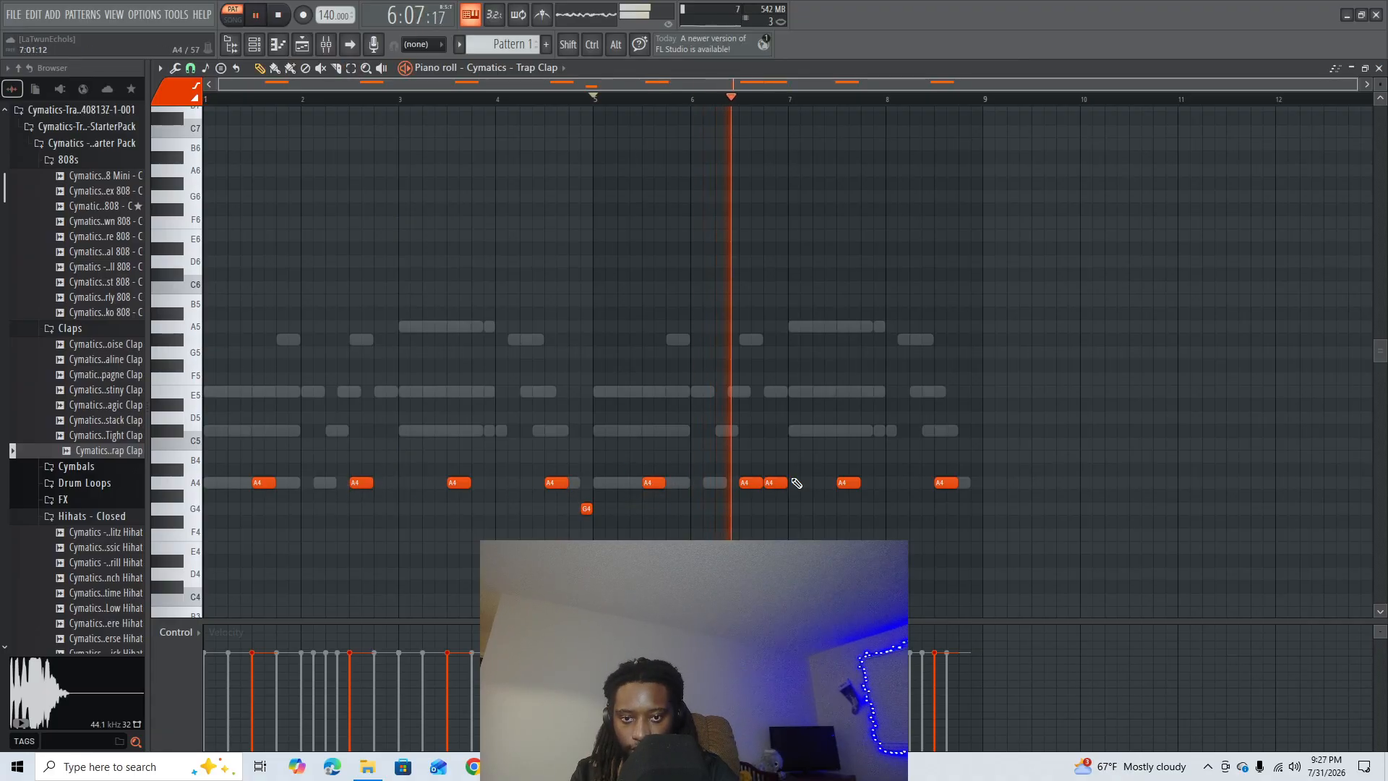
key("space")
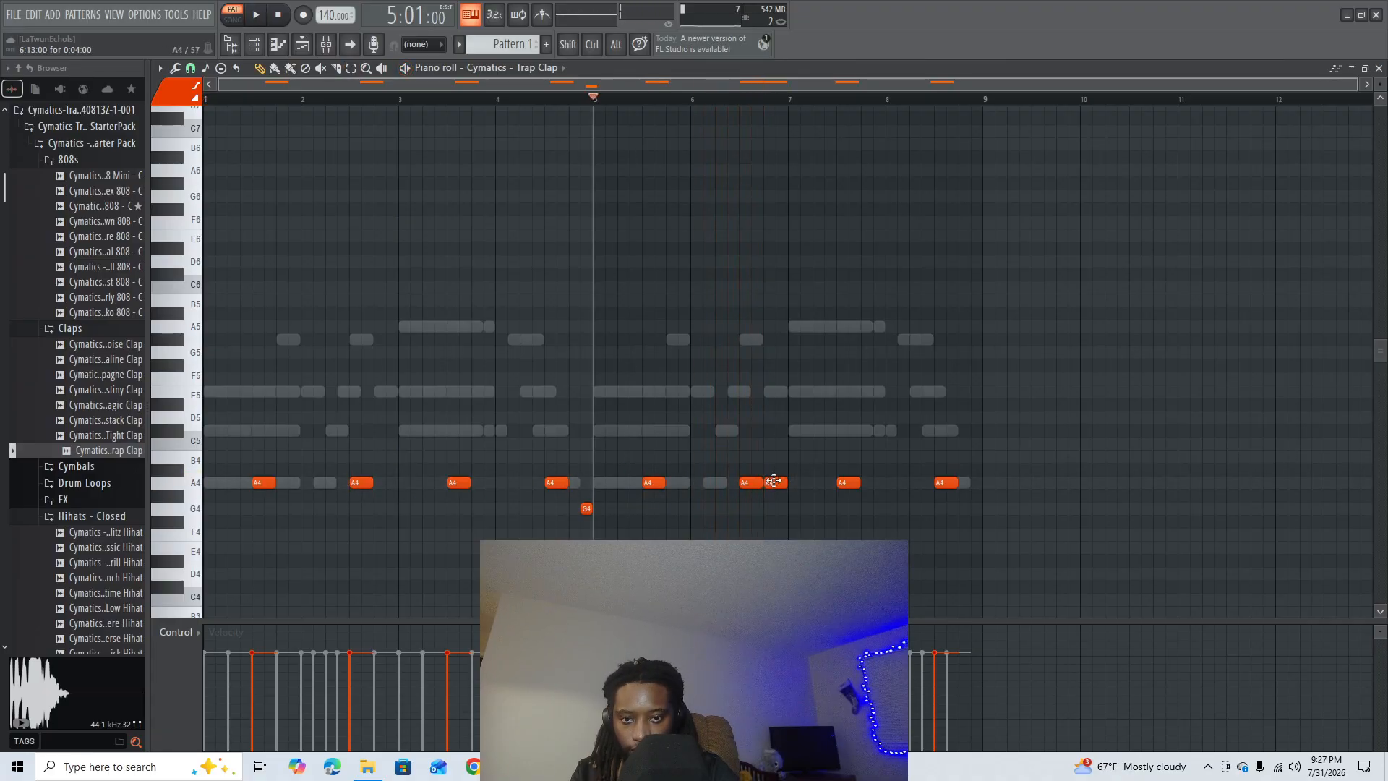
right_click(776, 483)
left_click(757, 483)
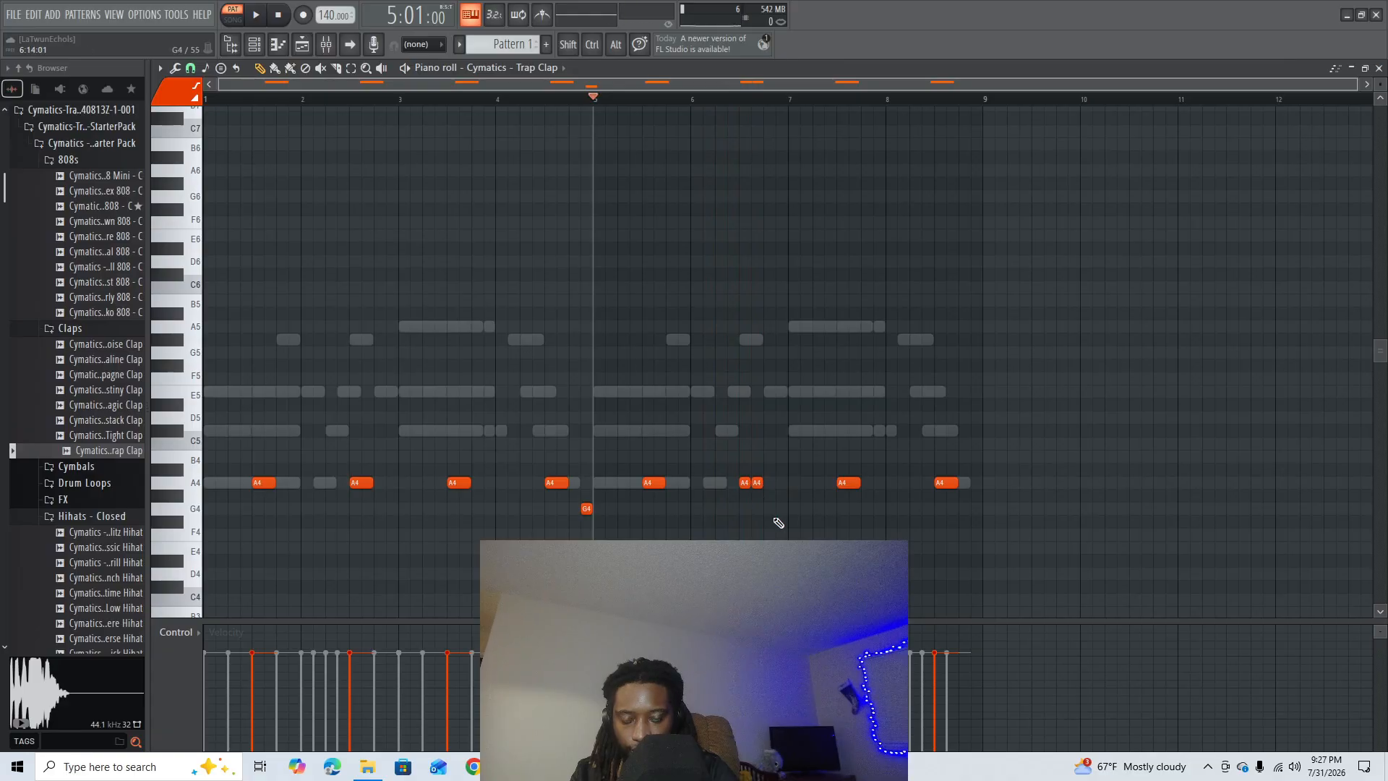
key("space")
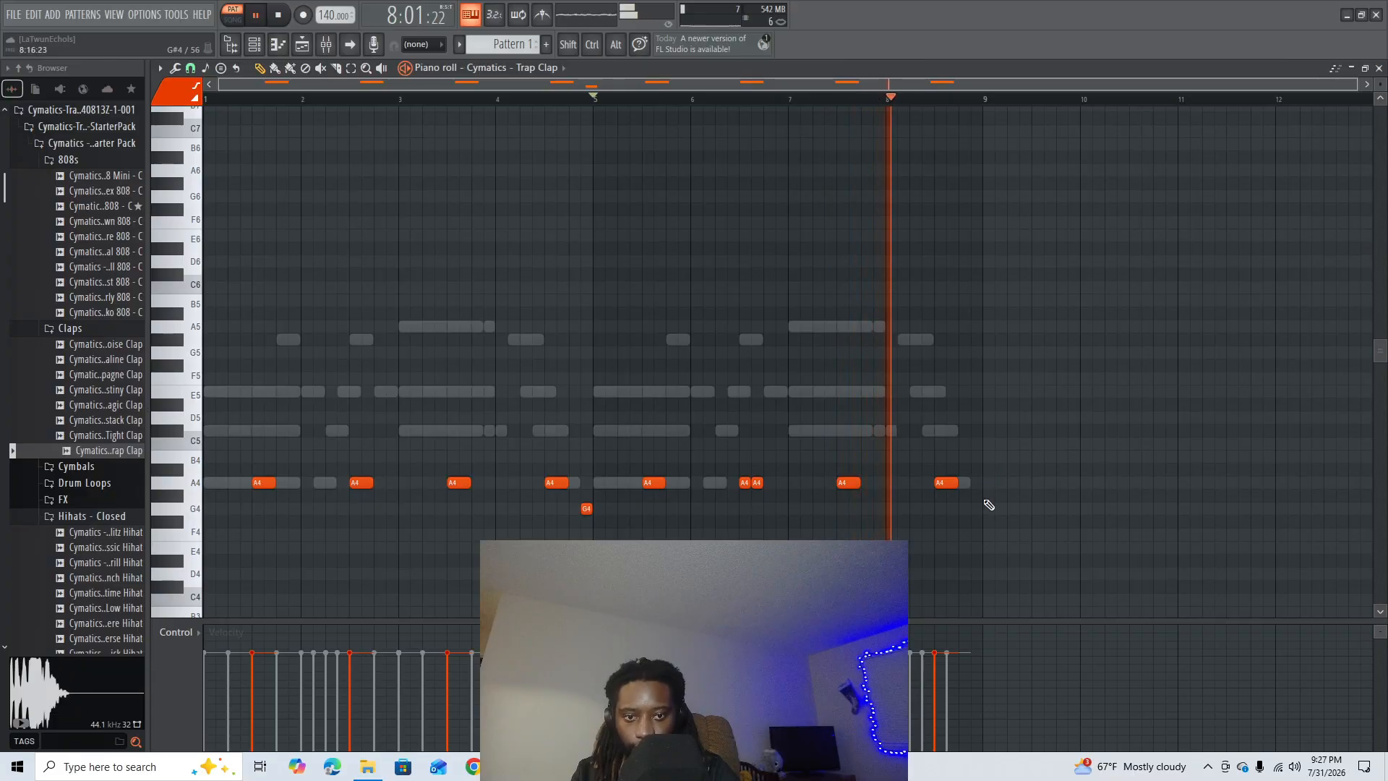
- Move the A4 clap in bar 8 to the fourth beat, play the pattern and close the piano roll
key("space")
left_click_drag(947, 482, 970, 483)
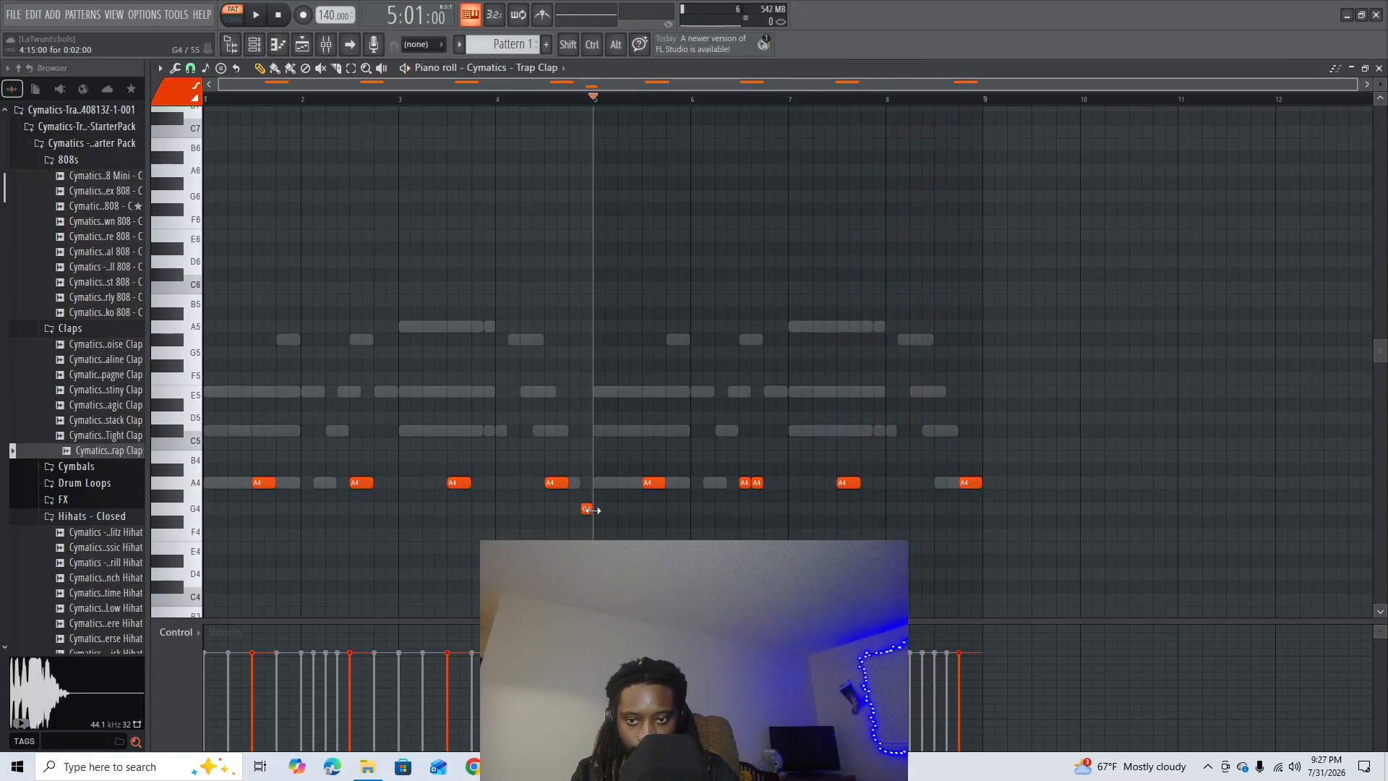
key("space")
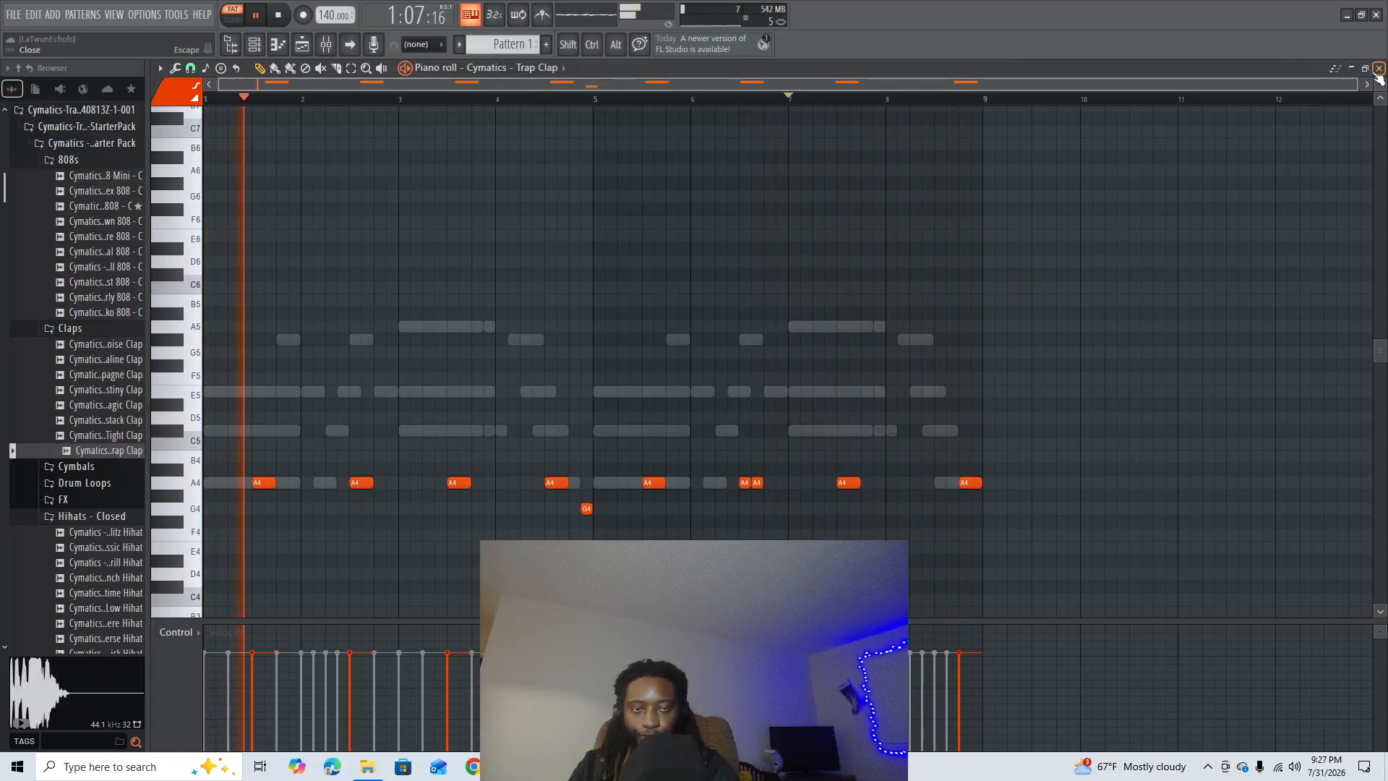
key("space")
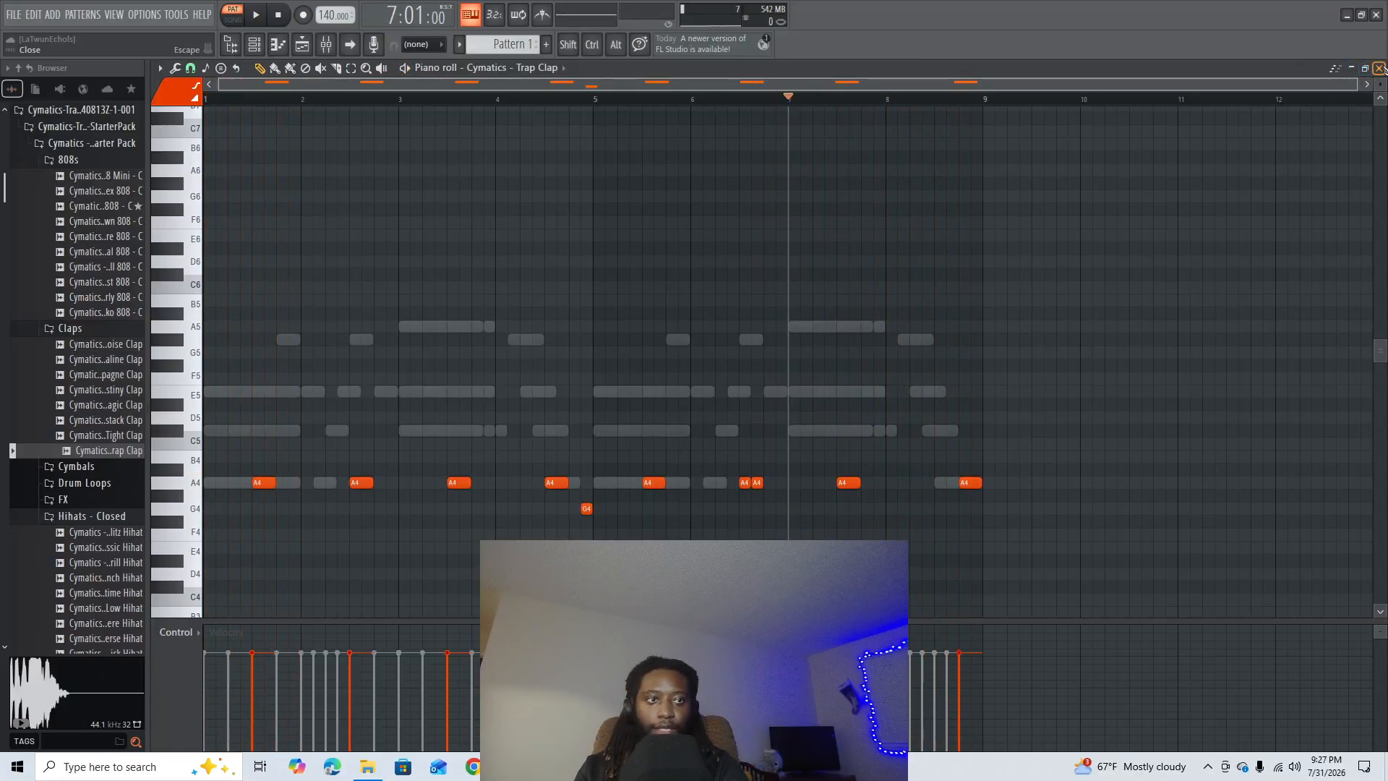
left_click(1379, 68)
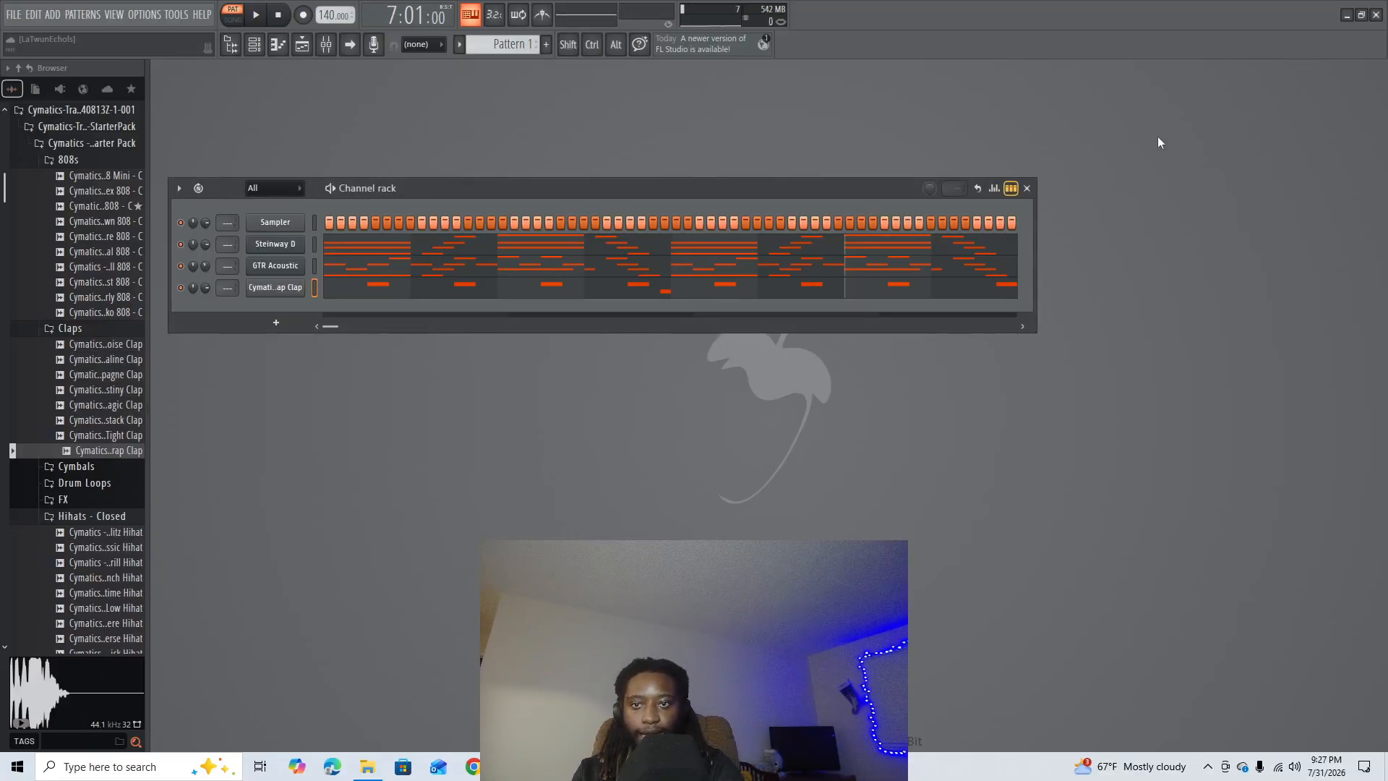
- Copy Steinway D's low A4 notes and the C#5 notes of bar 7, then close the piano roll
left_click(377, 258)
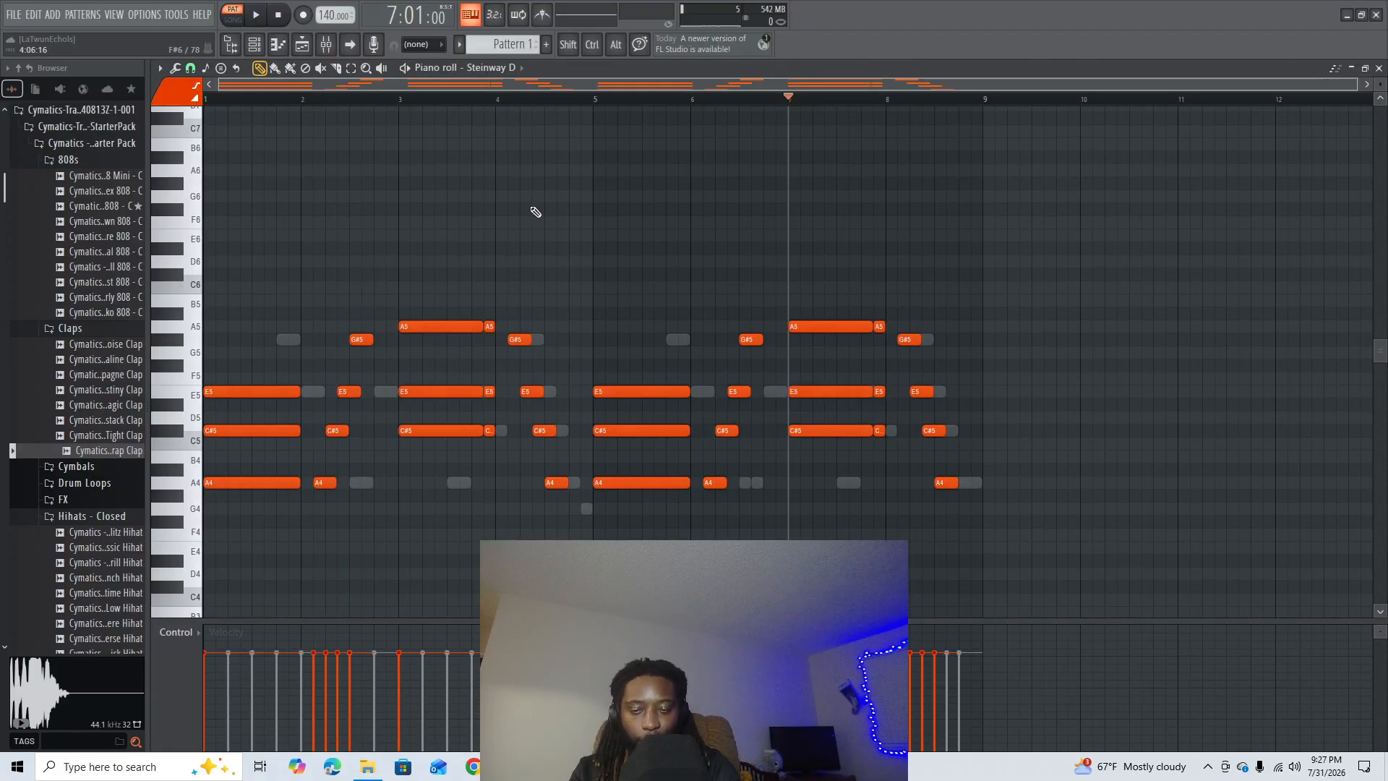
key("e")
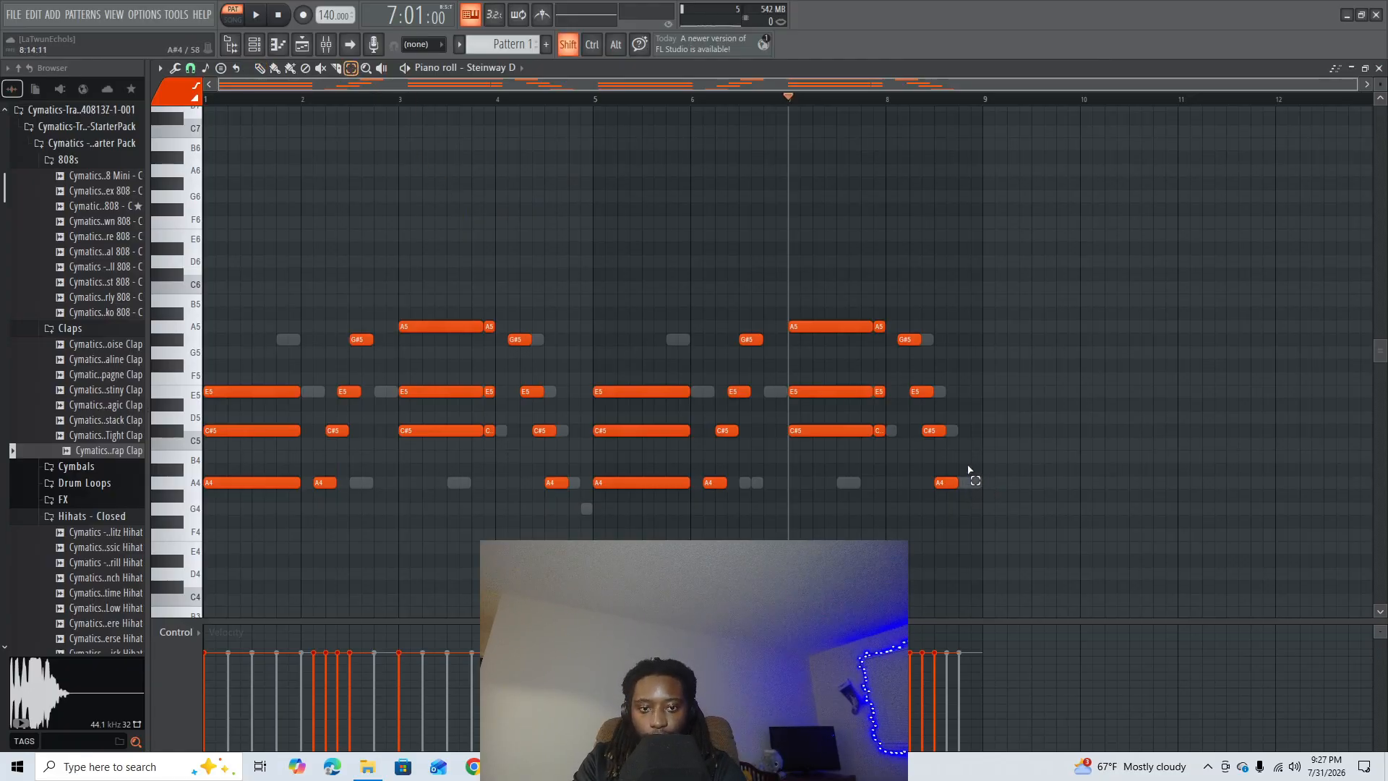
left_click(951, 481, "shift")
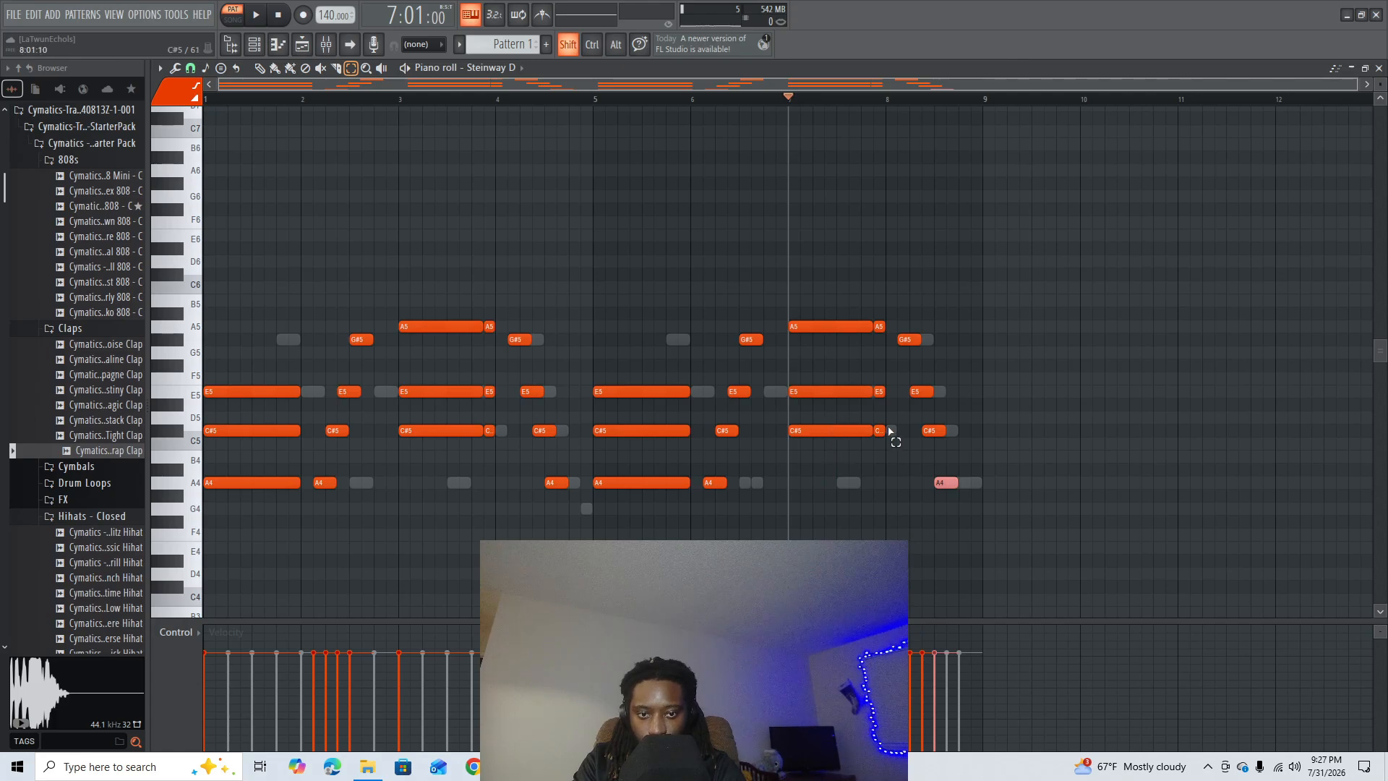
left_click_drag(889, 431, 282, 509)
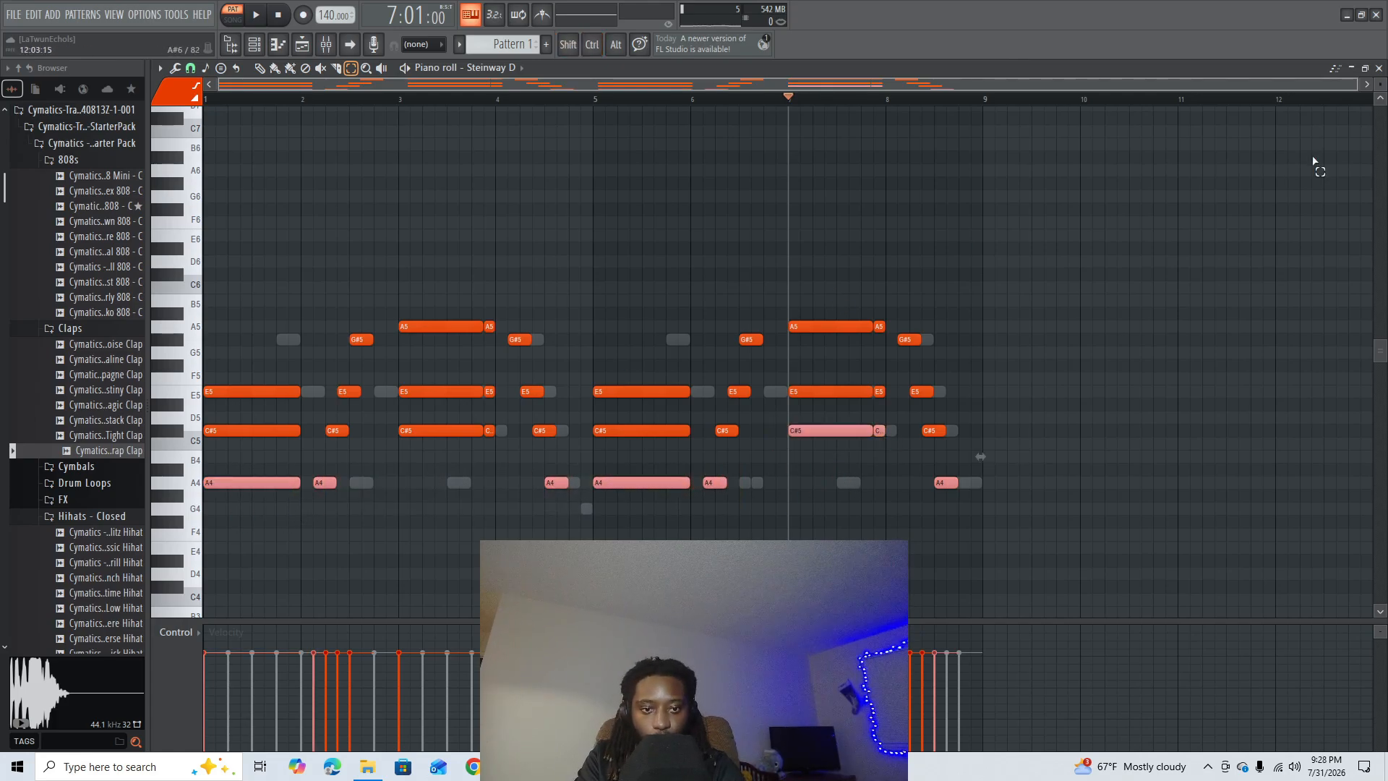
left_click(1379, 67)
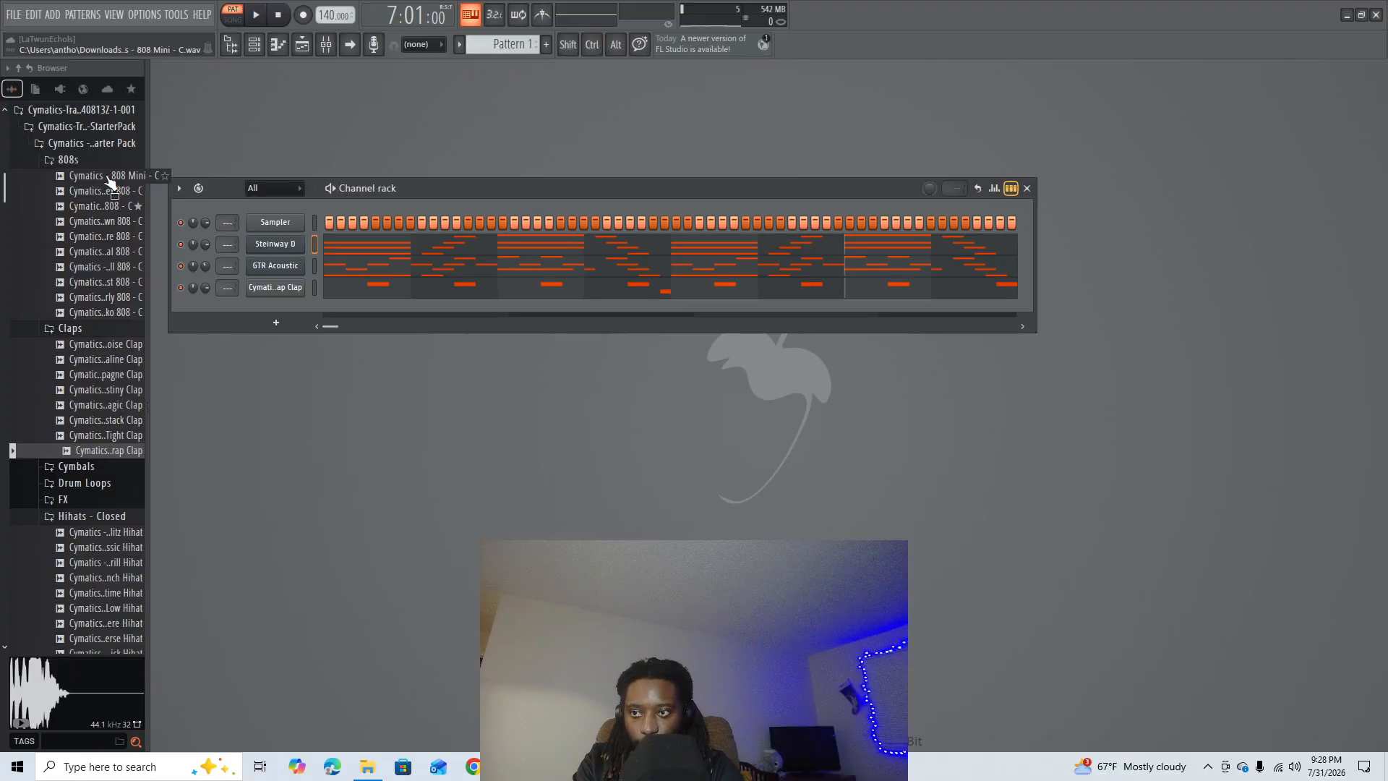
- Add the Cymatics 808 Mini - C sample as a new channel and paste the copied bass notes into its piano roll
left_click_drag(110, 178, 278, 318)
key("F7")
key("ctrl+v")
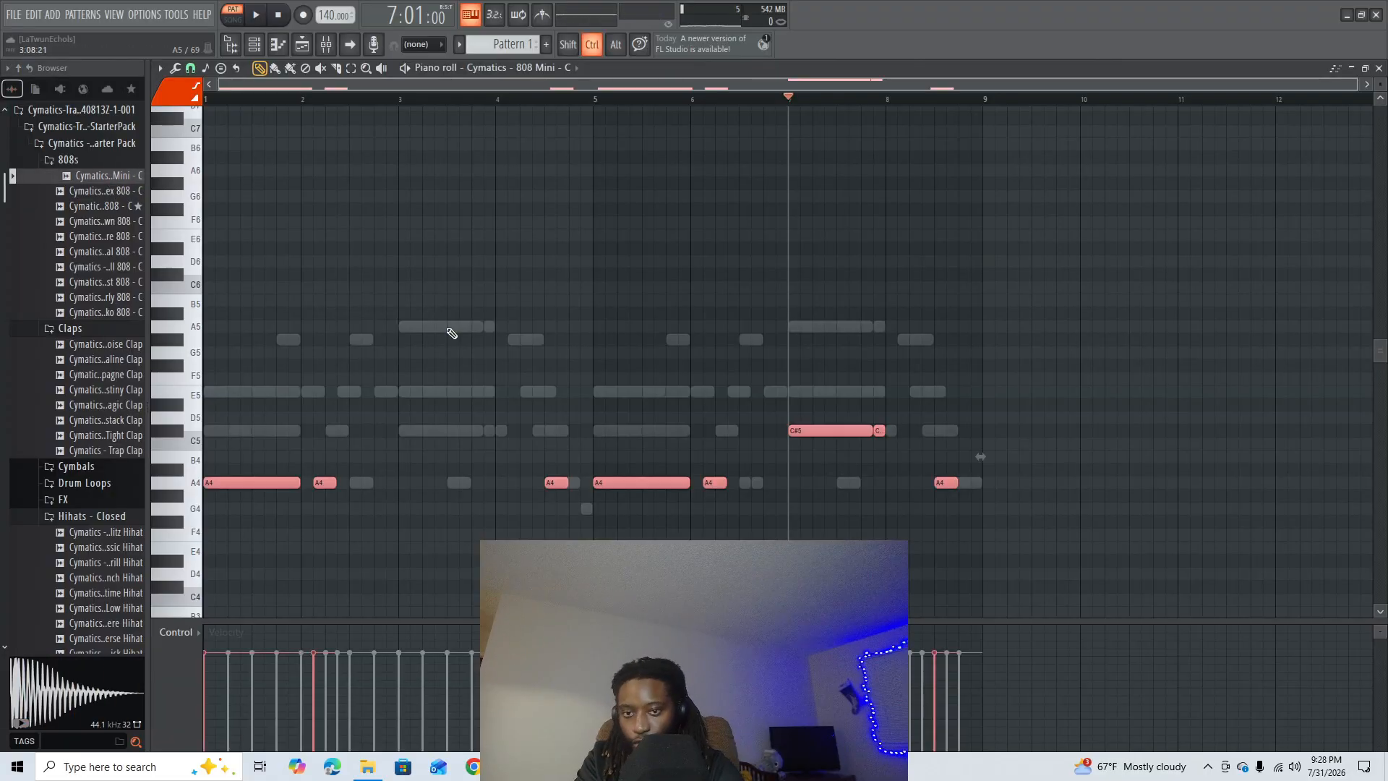
left_click(576, 272)
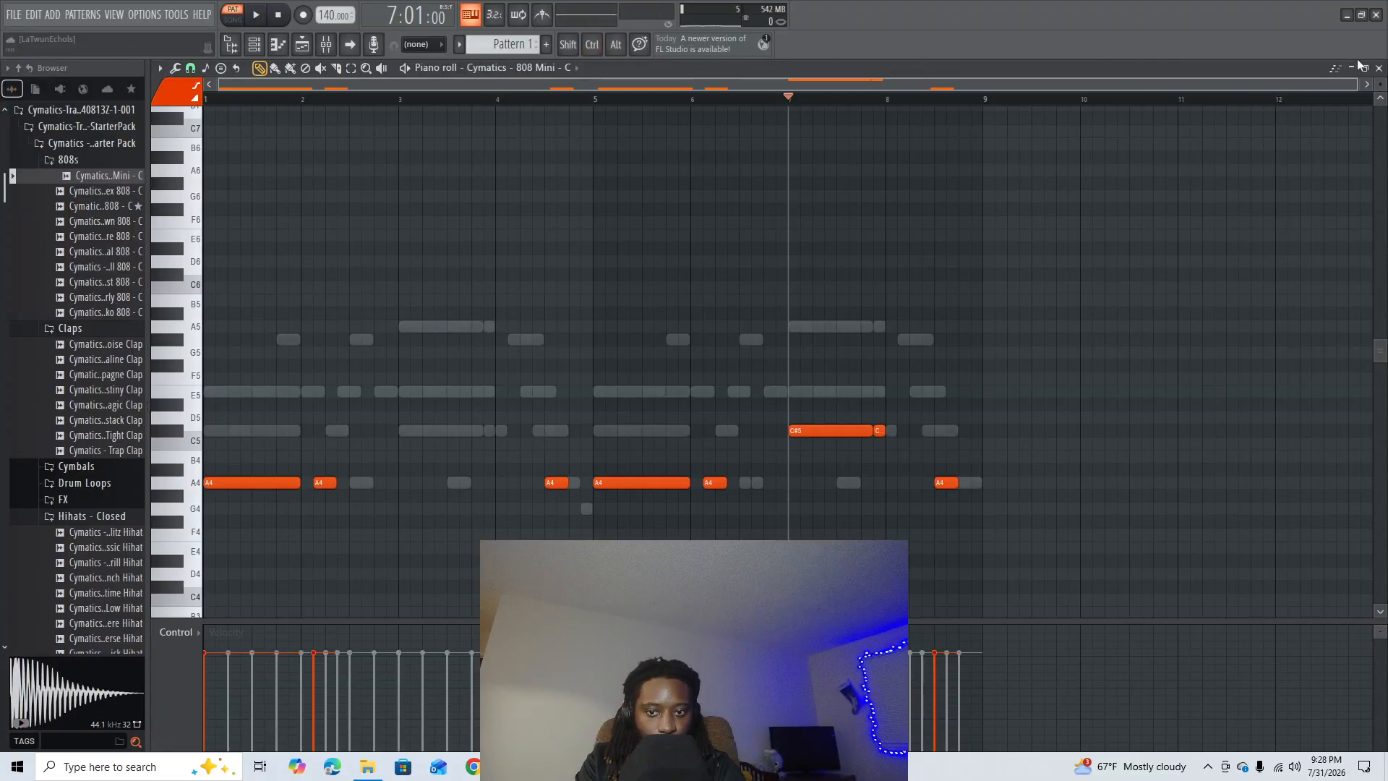
left_click(1378, 68)
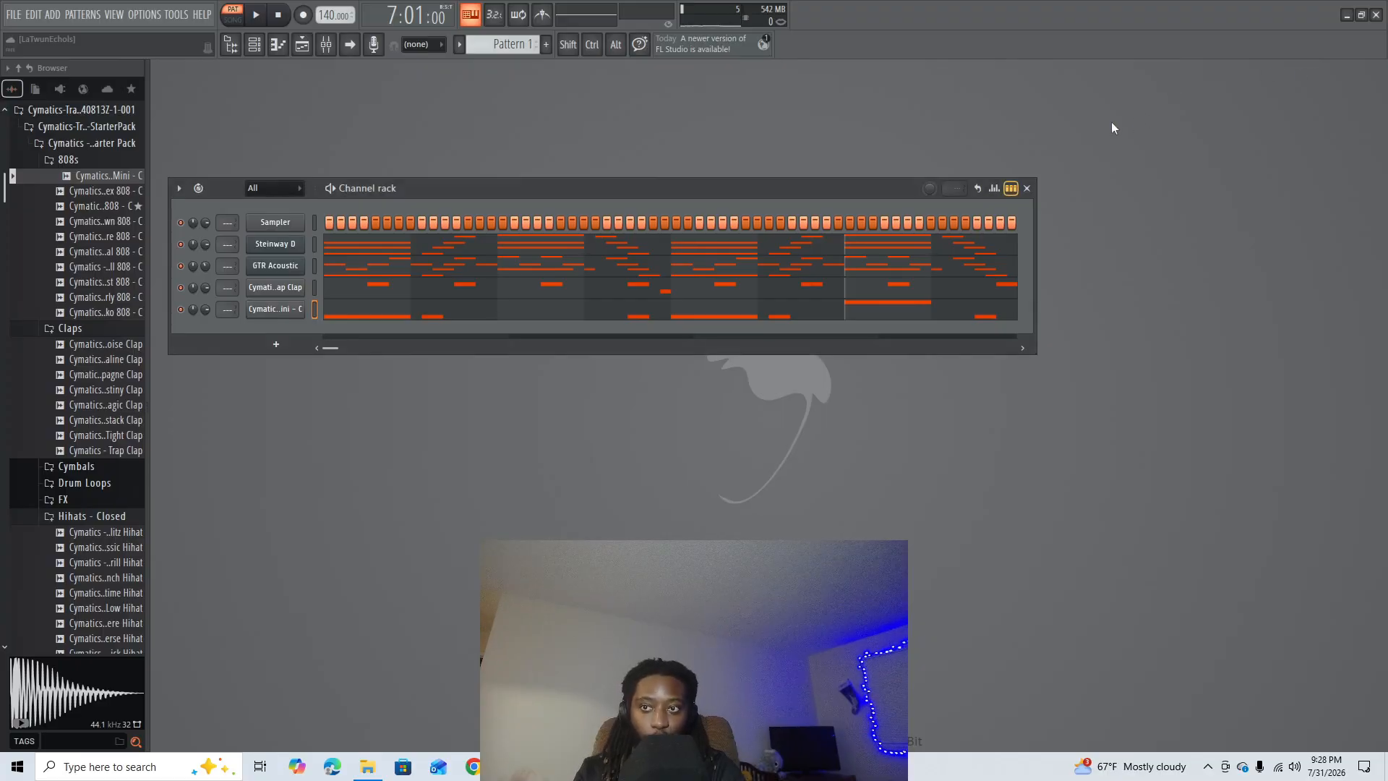
- Open the mixer and load Fruity Soft Clipper into the first effect slot of the Master track
left_click(333, 44)
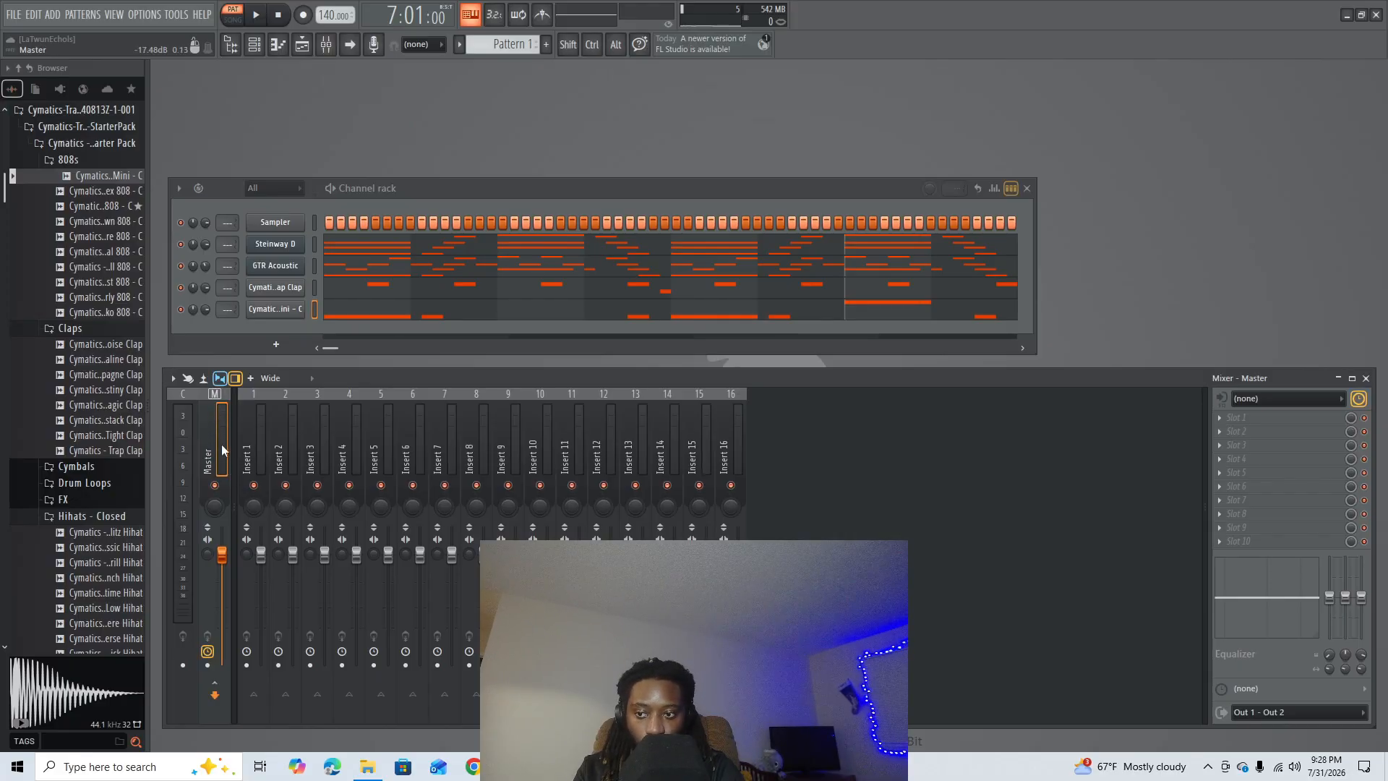
left_click(1245, 427)
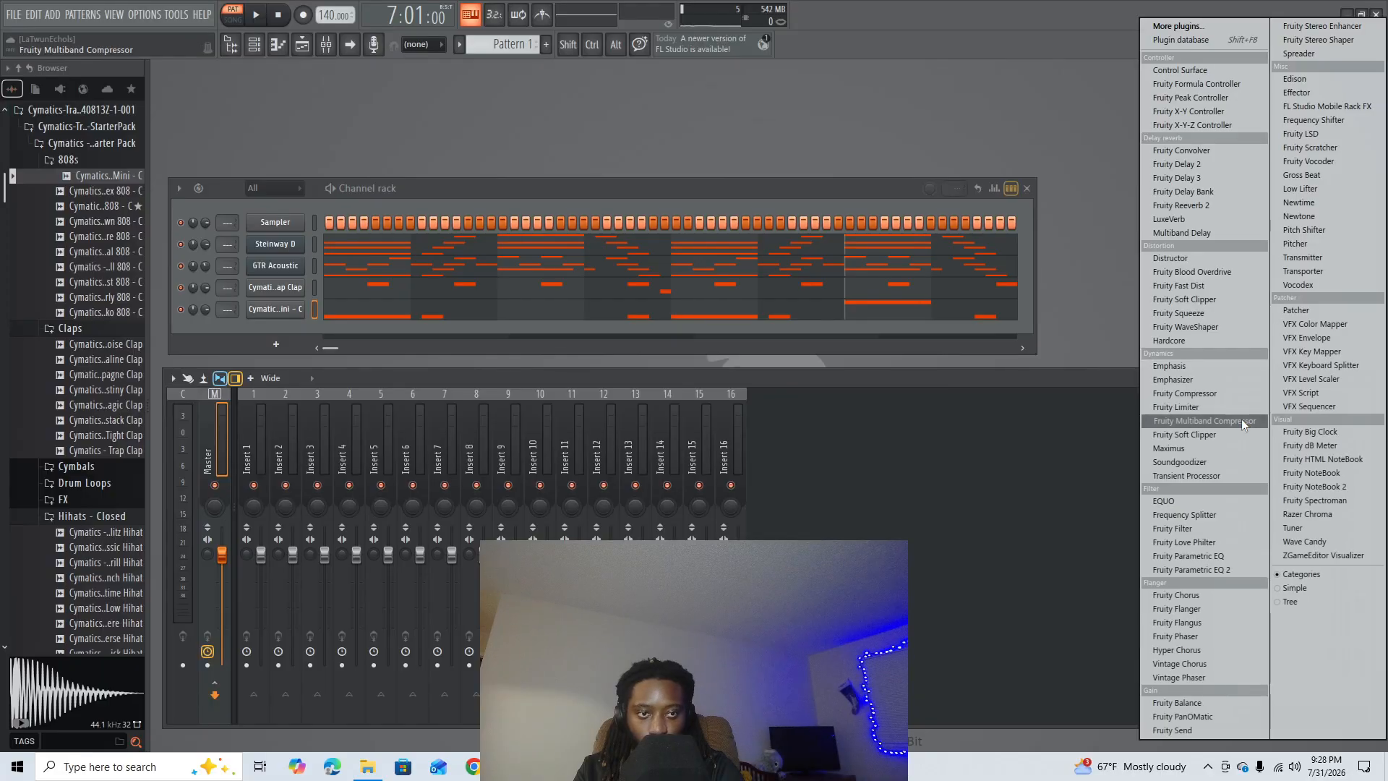
left_click(1200, 303)
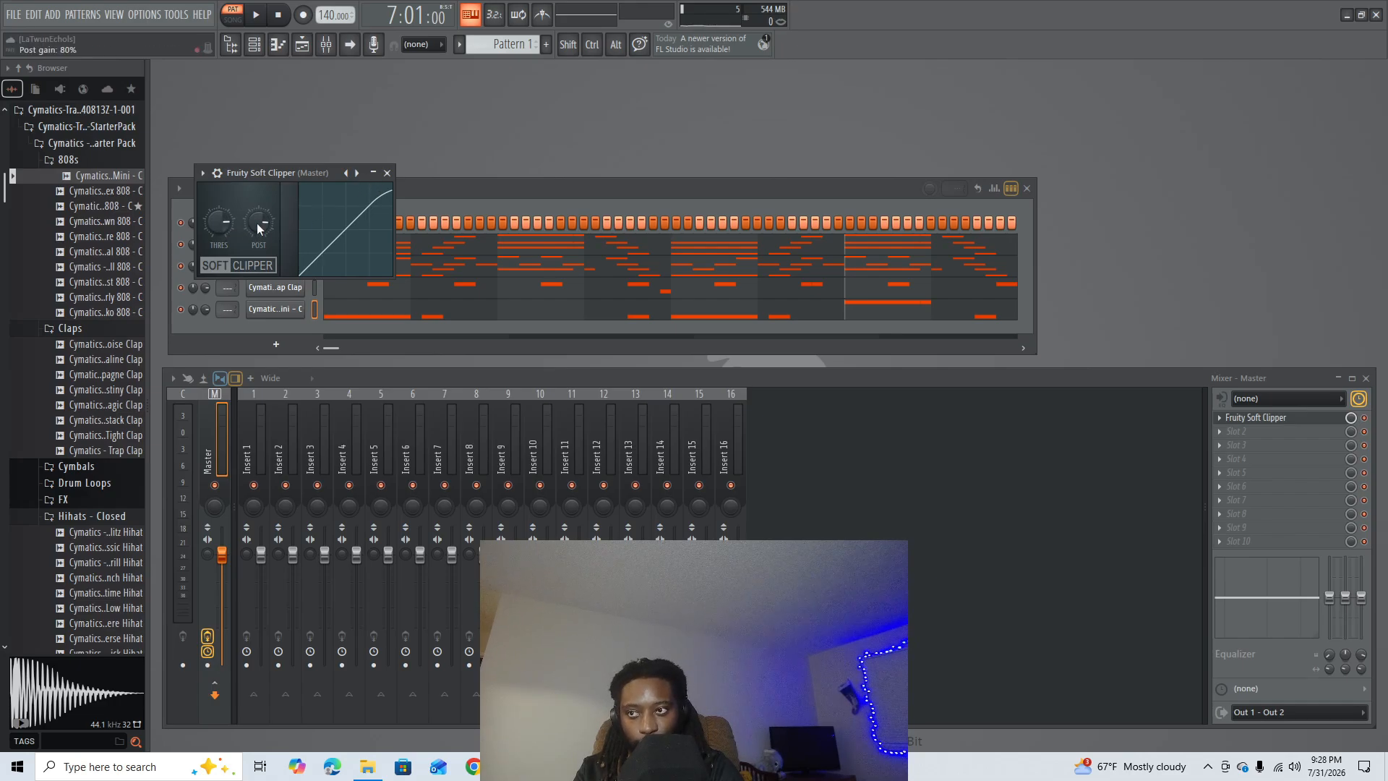
- Using Steinway D as reference, add 808 Mini C#5 notes: one beat starting bar 3, half a beat ending bar 3 and half a beat starting bar 4
left_click(367, 316)
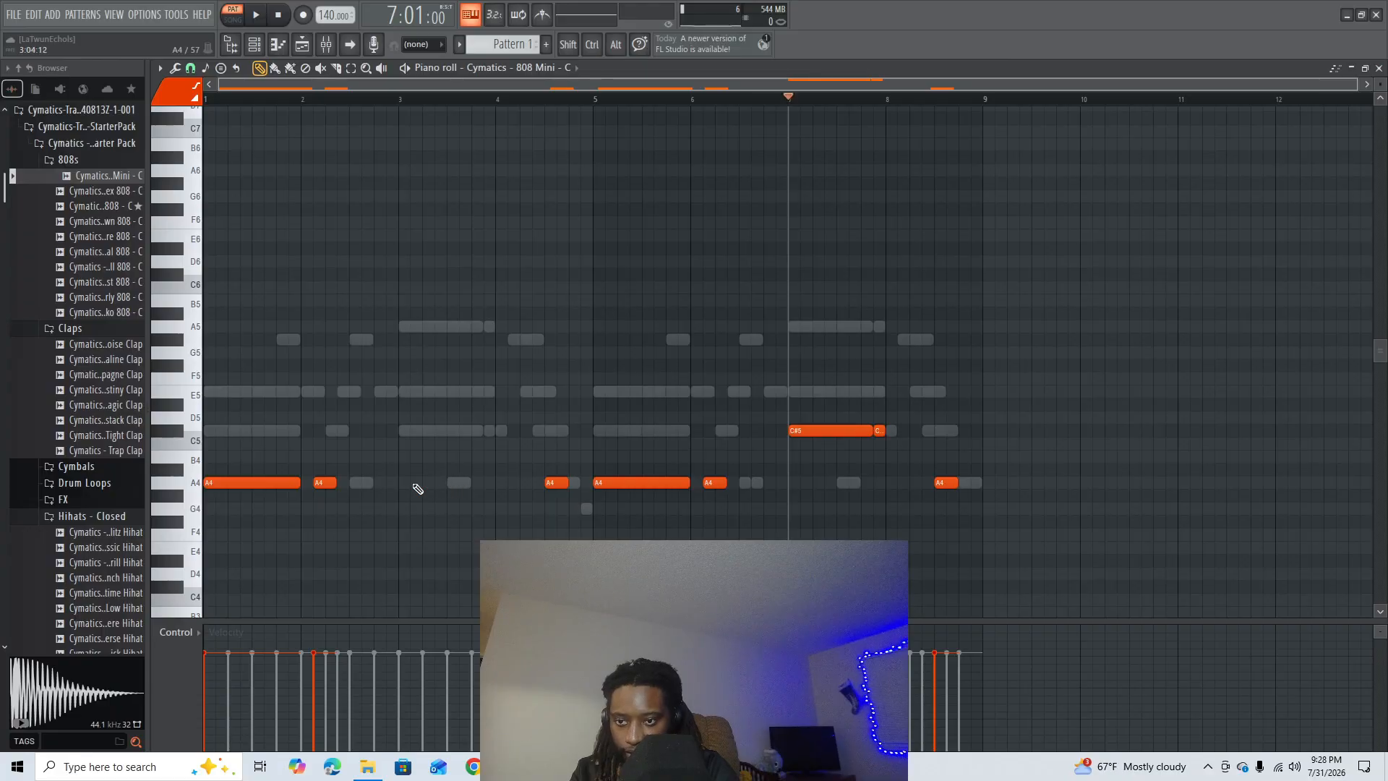
left_click(470, 68)
left_click(496, 178)
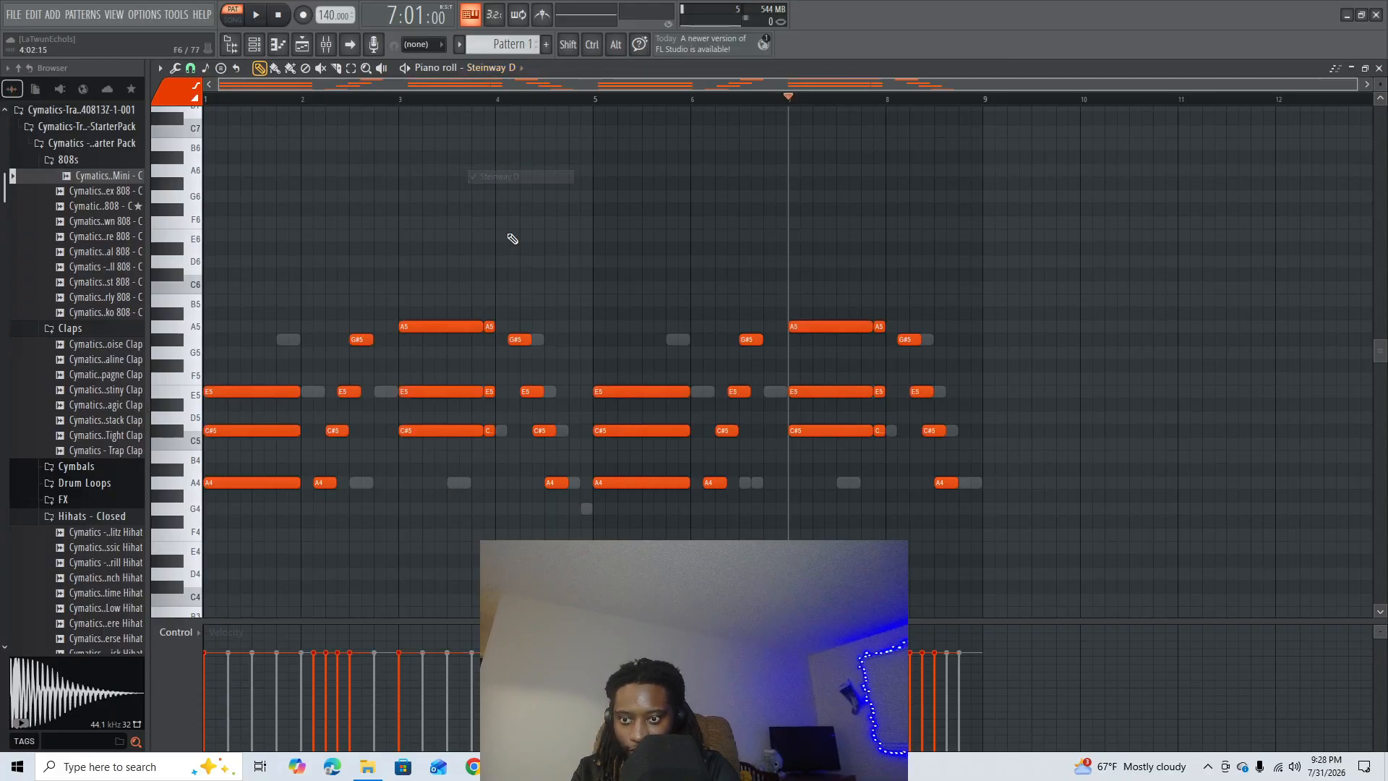
left_click(488, 67)
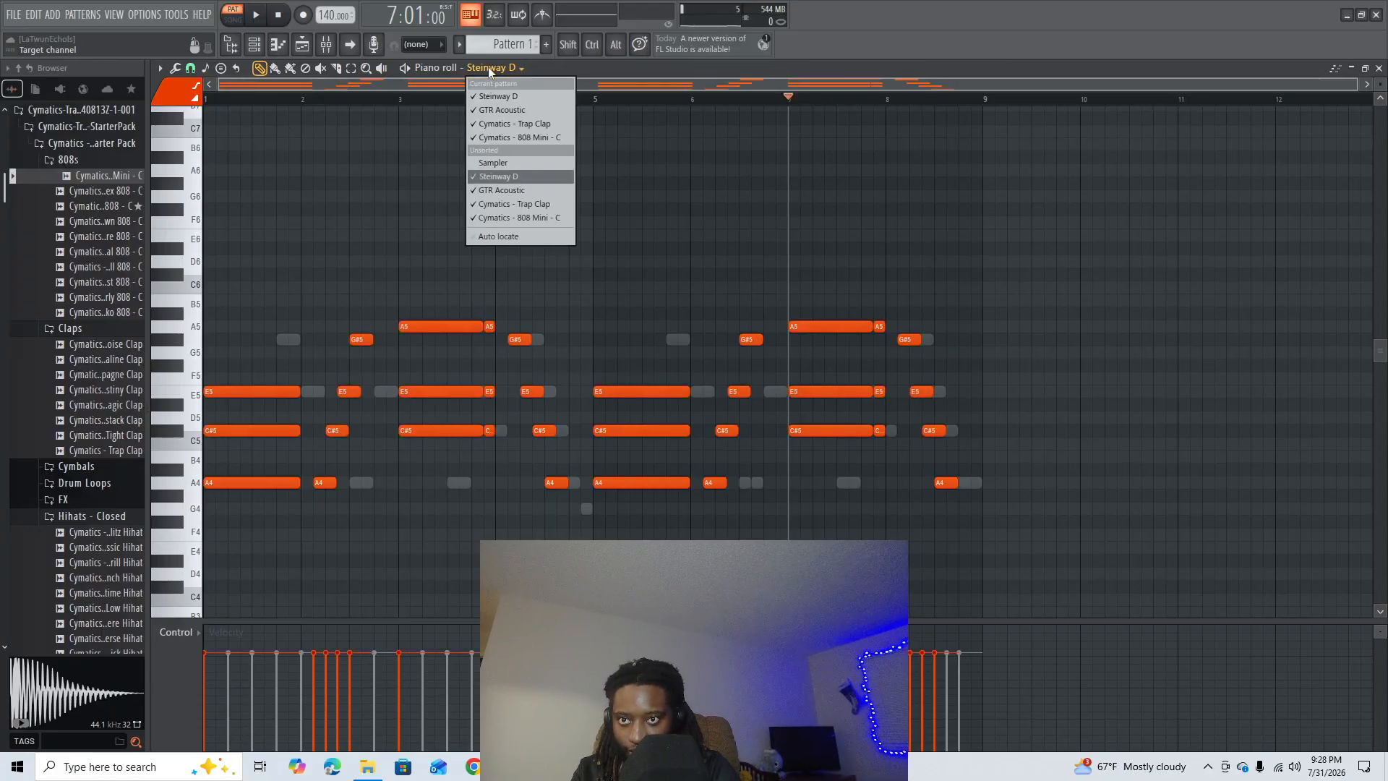
left_click(521, 217)
left_click(433, 431)
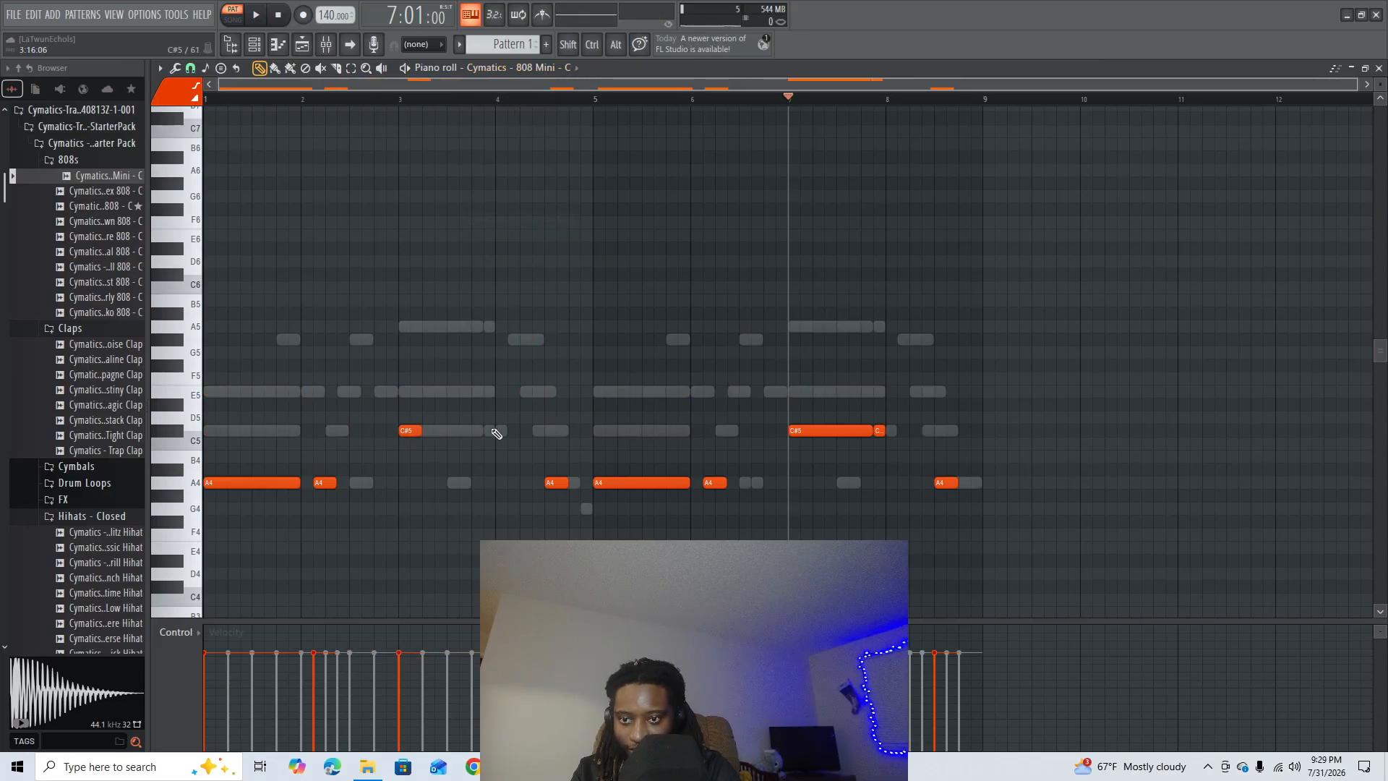
left_click(491, 432)
left_click(510, 432)
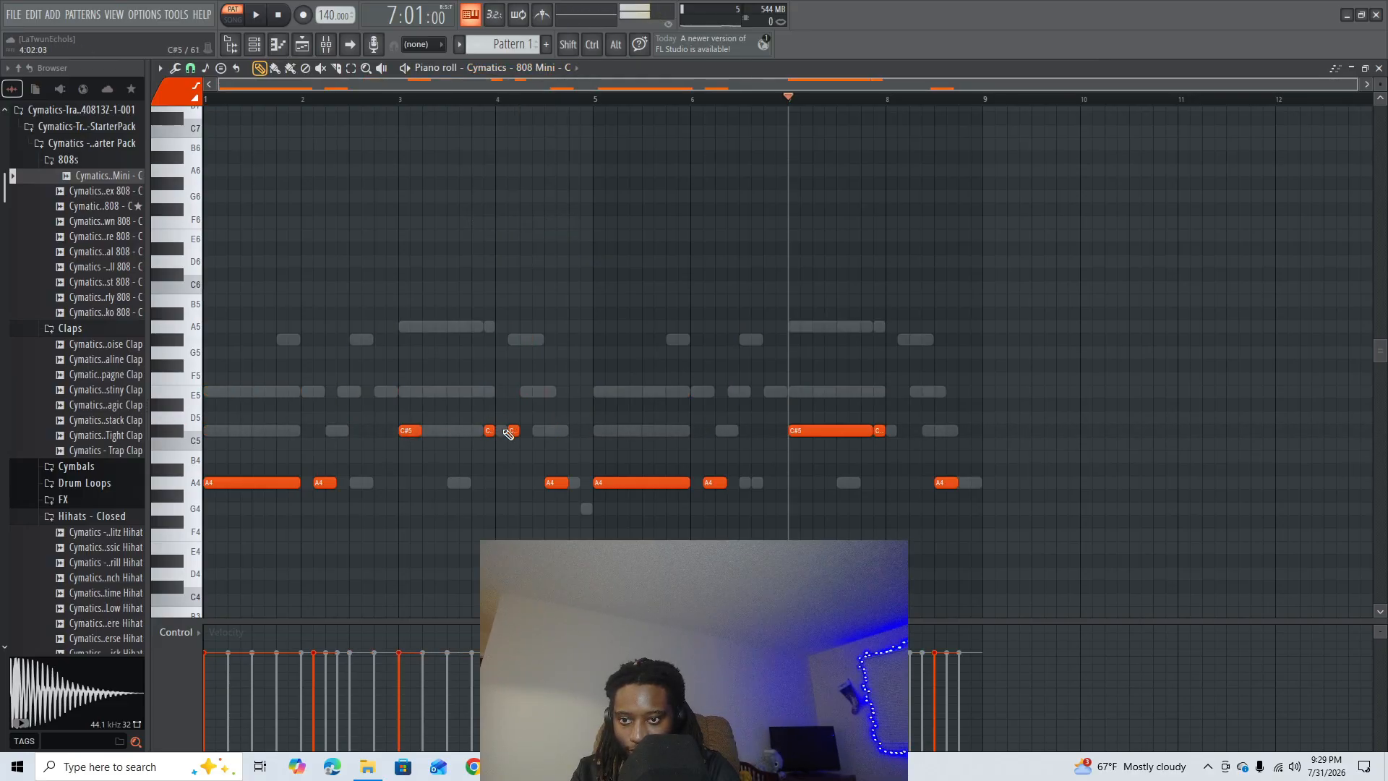
left_click_drag(511, 430, 502, 430)
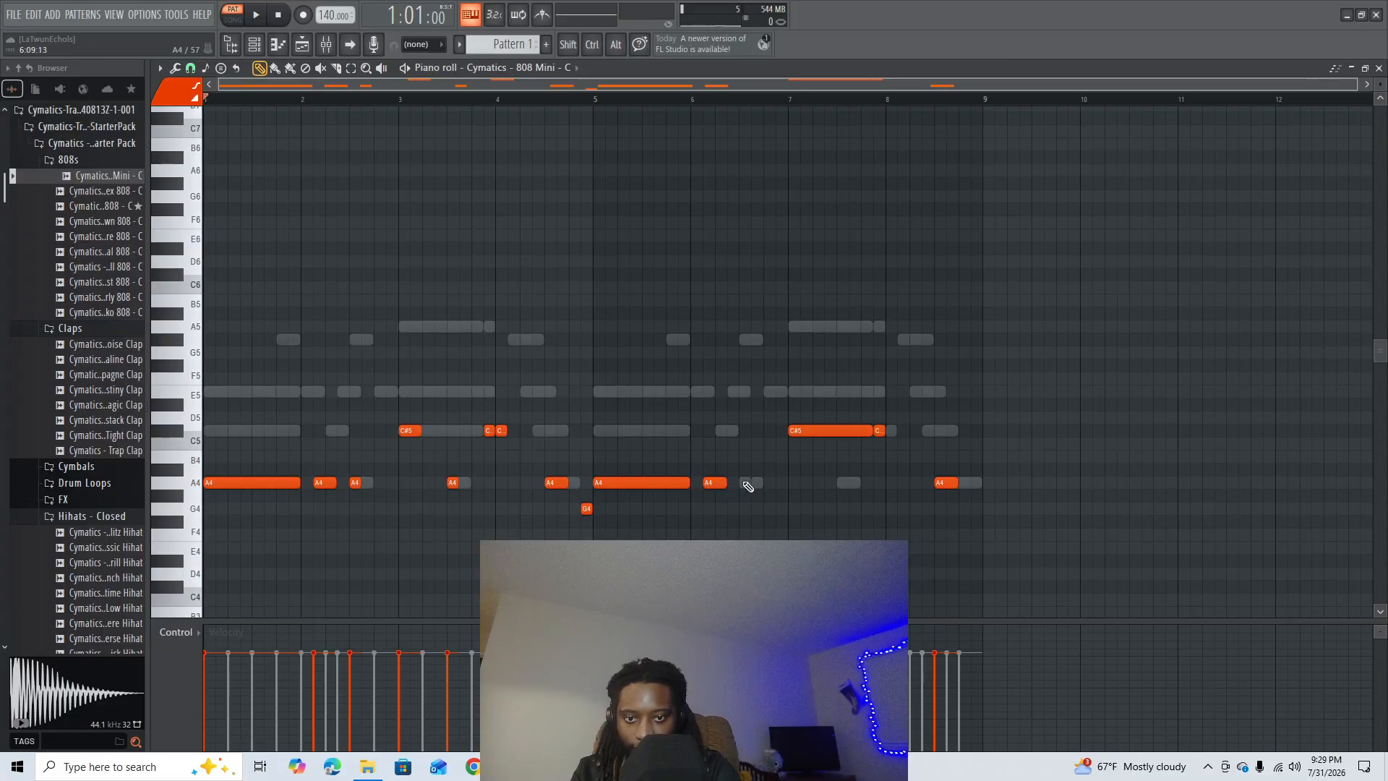
- Add half-beat A4 notes on beats three and four of bar 6 and beat three of bar 7, and close the piano roll
left_click(745, 483)
left_click(769, 483)
left_click(843, 483)
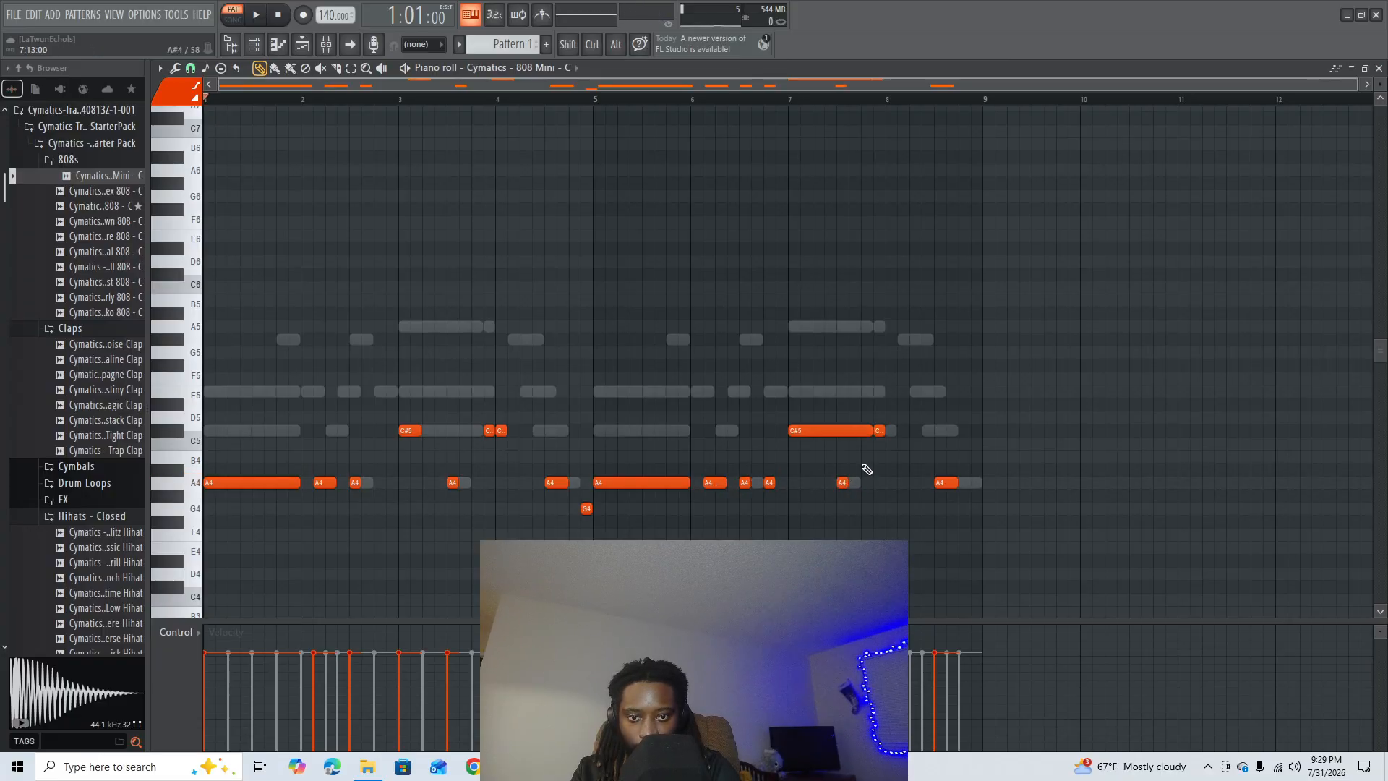
left_click(1379, 67)
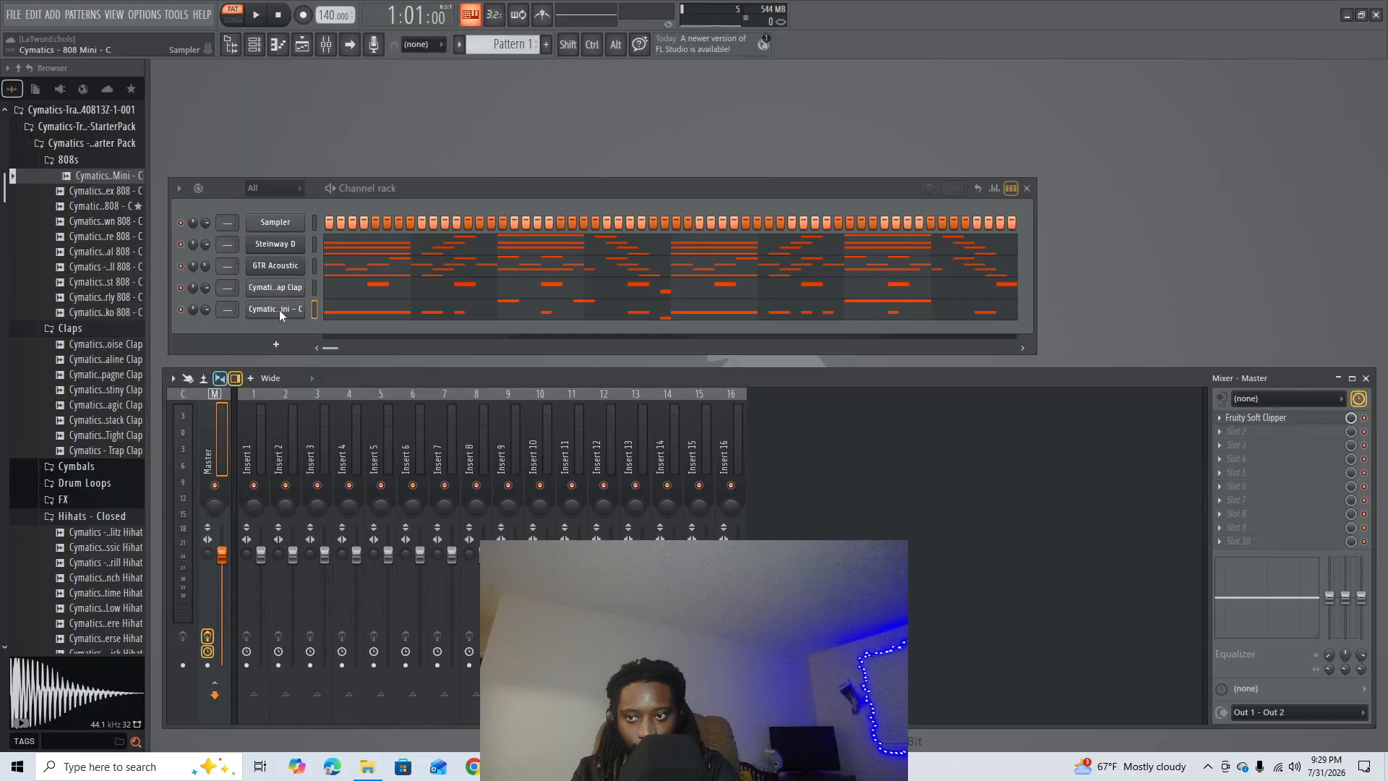
- Play the pattern from the channel rack to check the 808 line, and reopen the 808 Mini piano roll
right_click(279, 310)
left_click(357, 416)
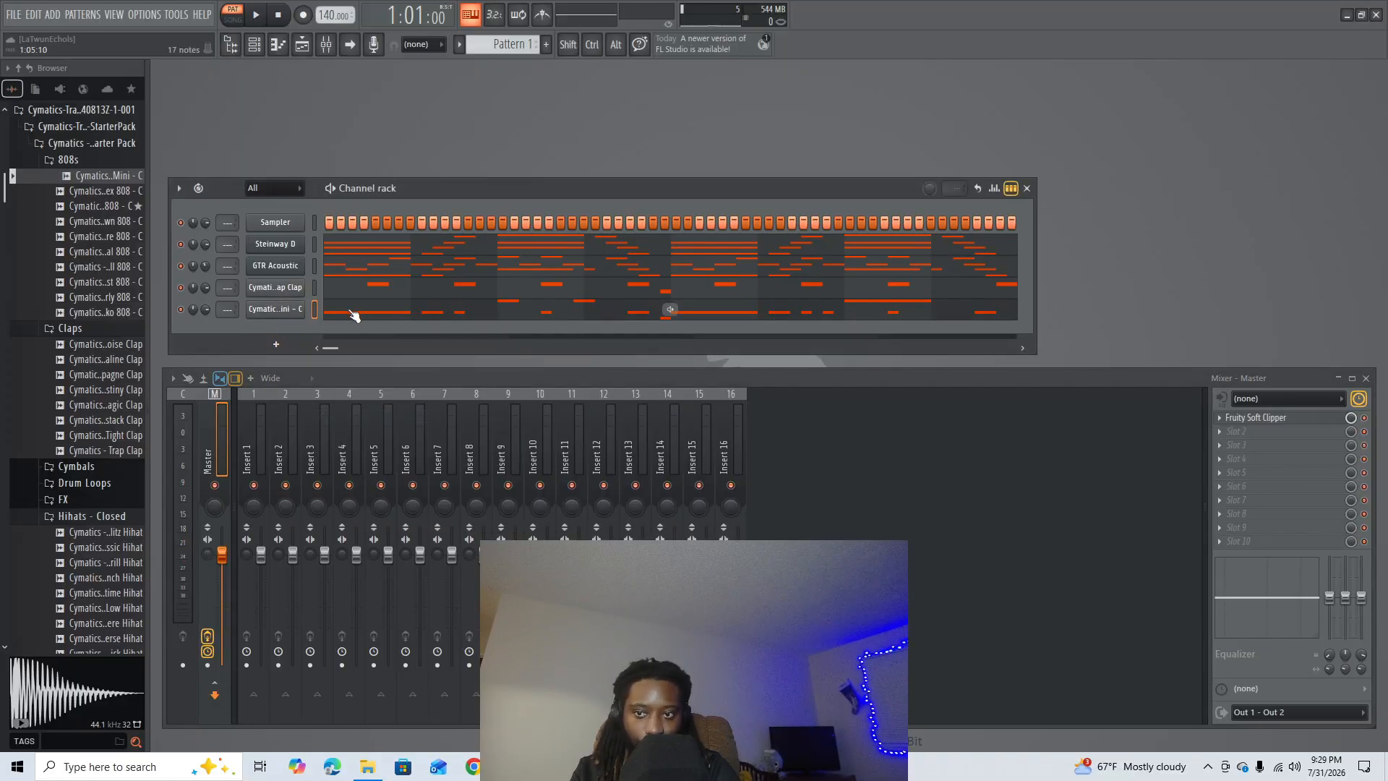
key("space")
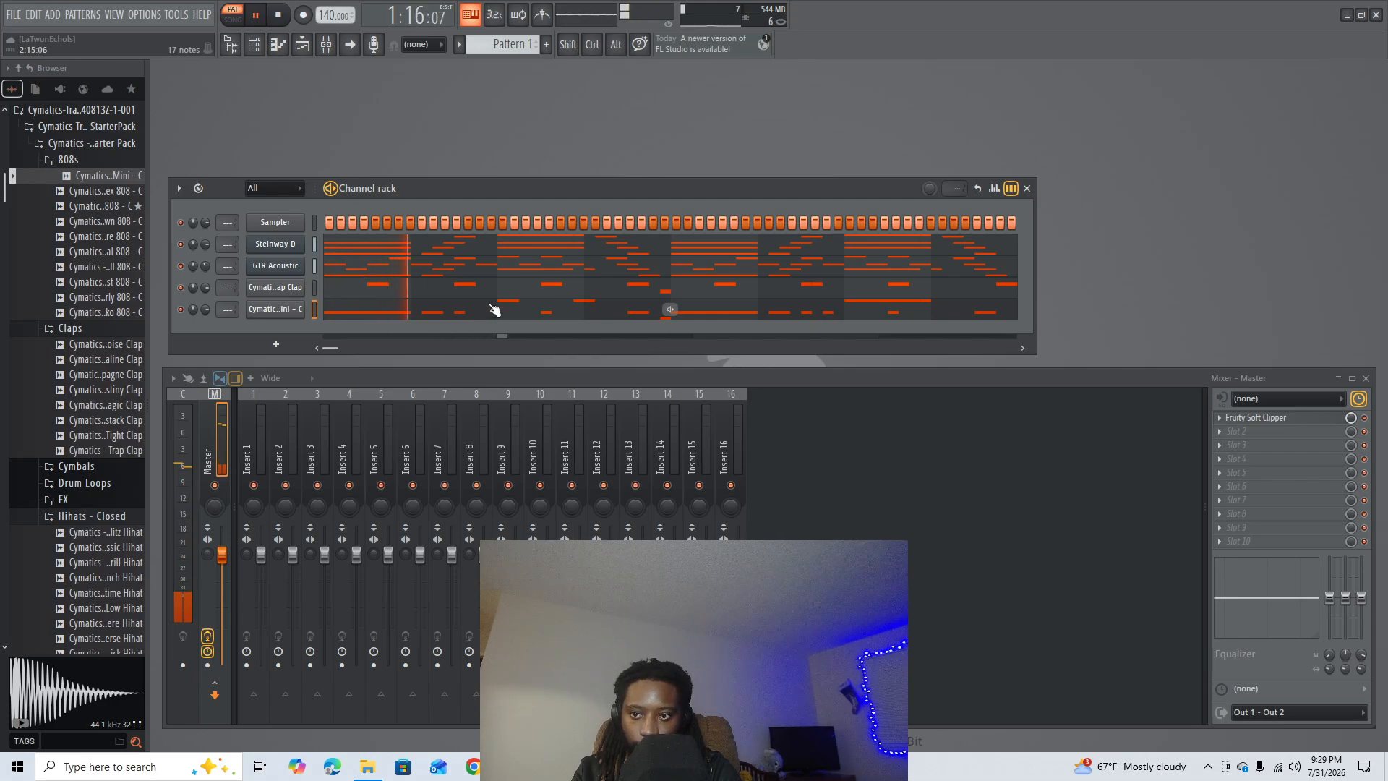
key("space")
left_click(580, 313)
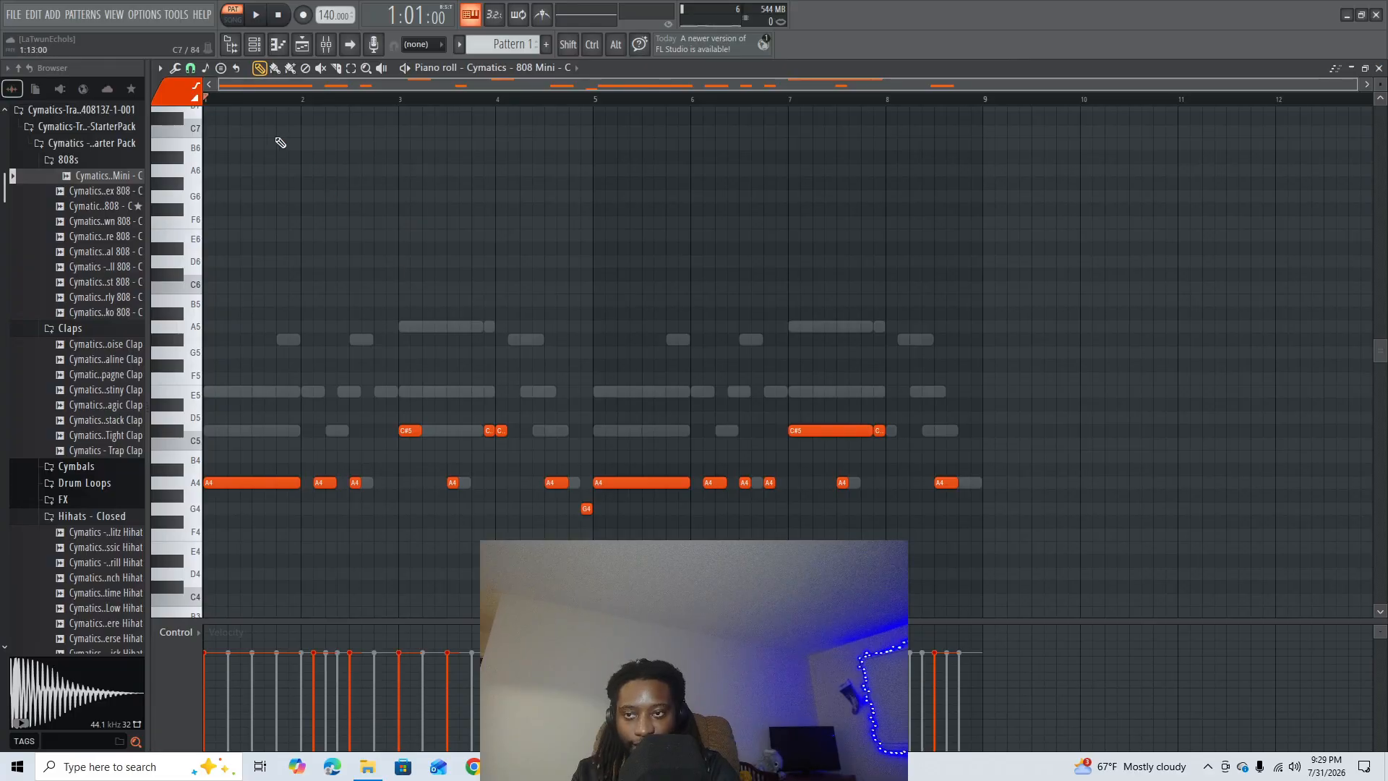
- Move the half-beat A4 notes of bars 2 and 3 to beat four, place the two short C#5 notes on bar 4's first two beats, and audition
scroll(265, 102, "up", 2)
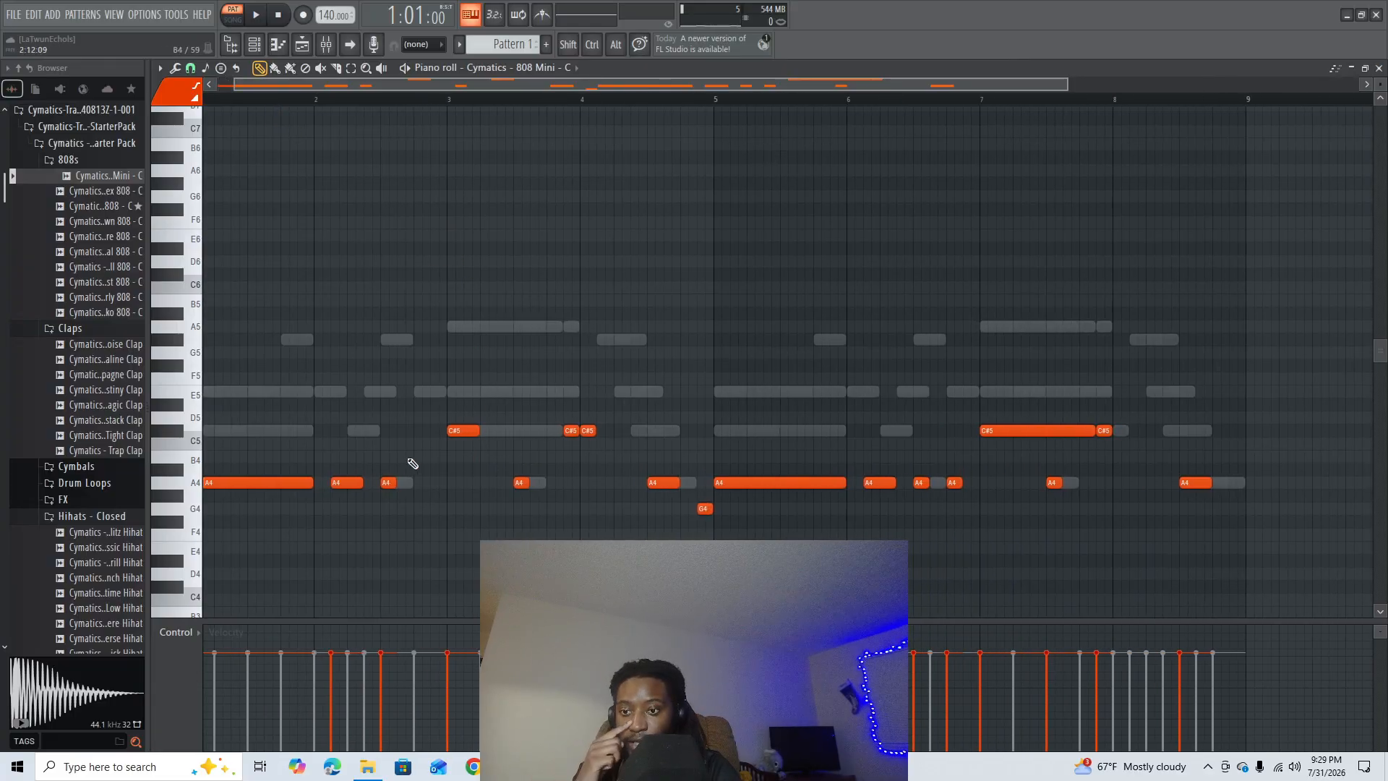
left_click_drag(389, 482, 421, 482)
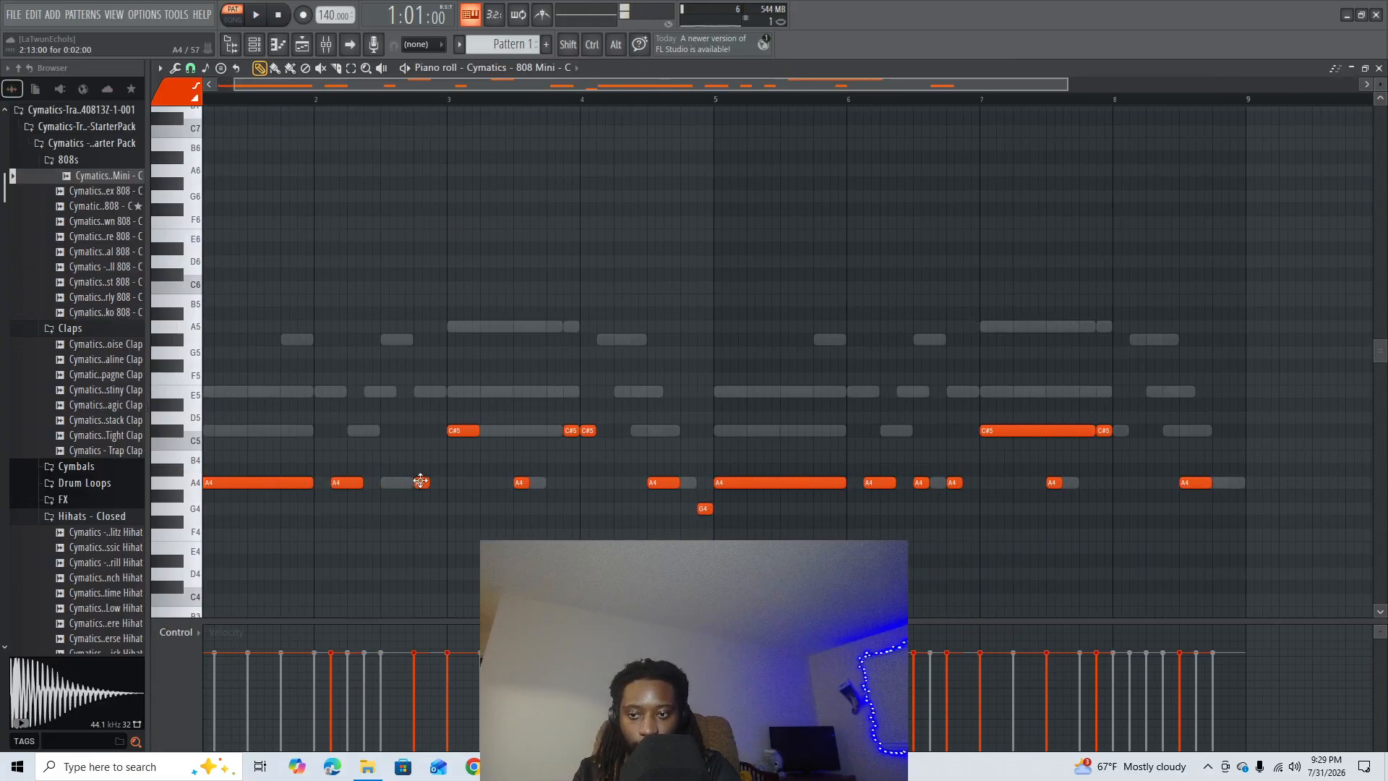
left_click_drag(519, 484, 559, 481)
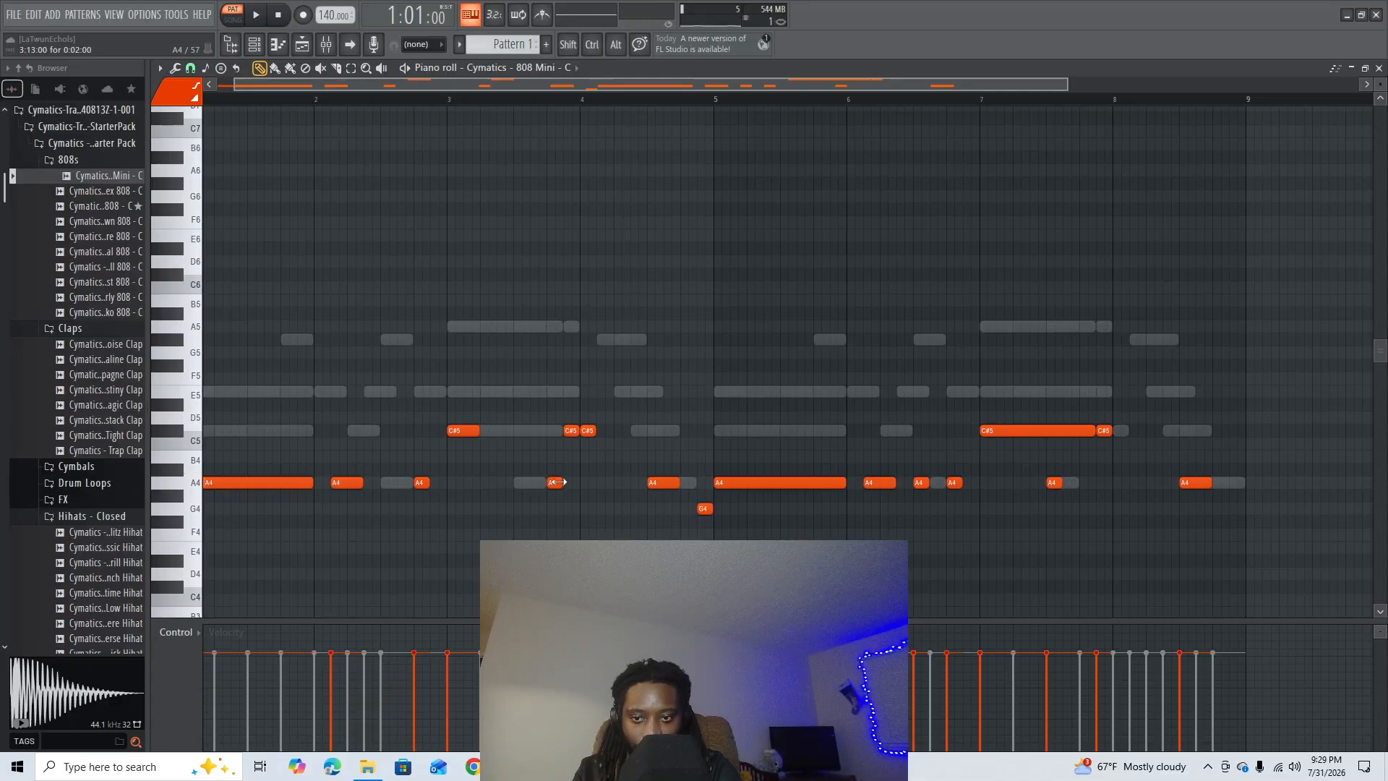
mouse_move(588, 430)
left_mouse_down()
mouse_move(612, 430)
mouse_move(587, 430)
left_mouse_up()
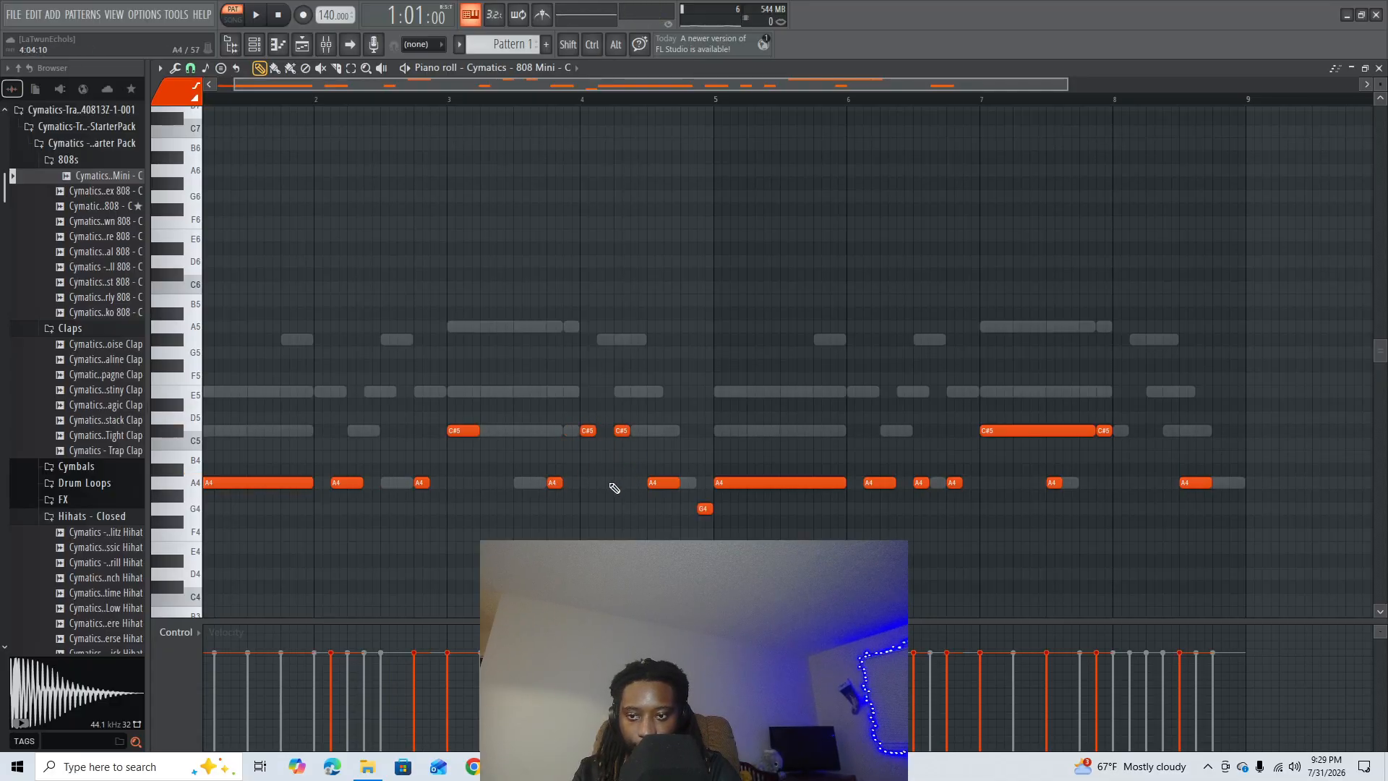
key("space")
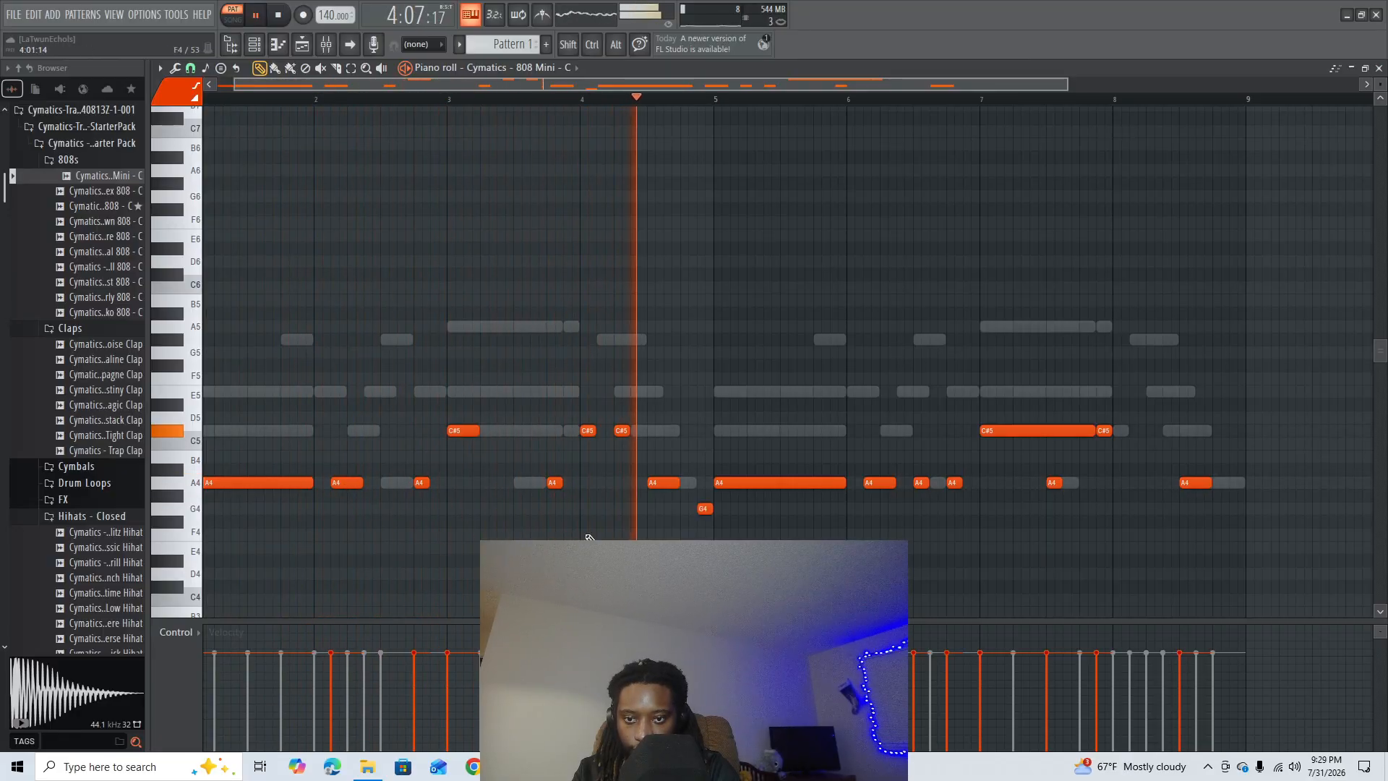
key("space")
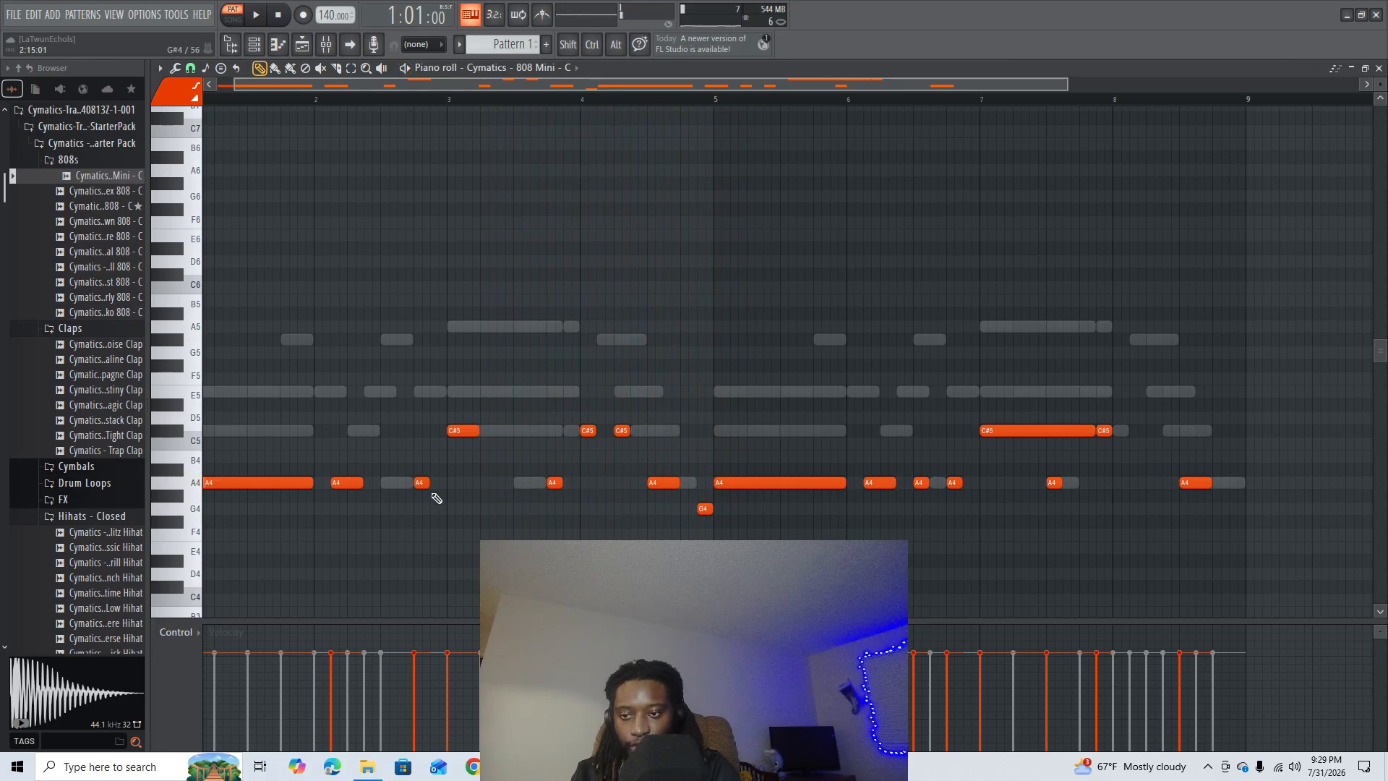
- Move the first A4 note of bar 2 one beat later and play the pattern to check it
left_click_drag(345, 482, 363, 482)
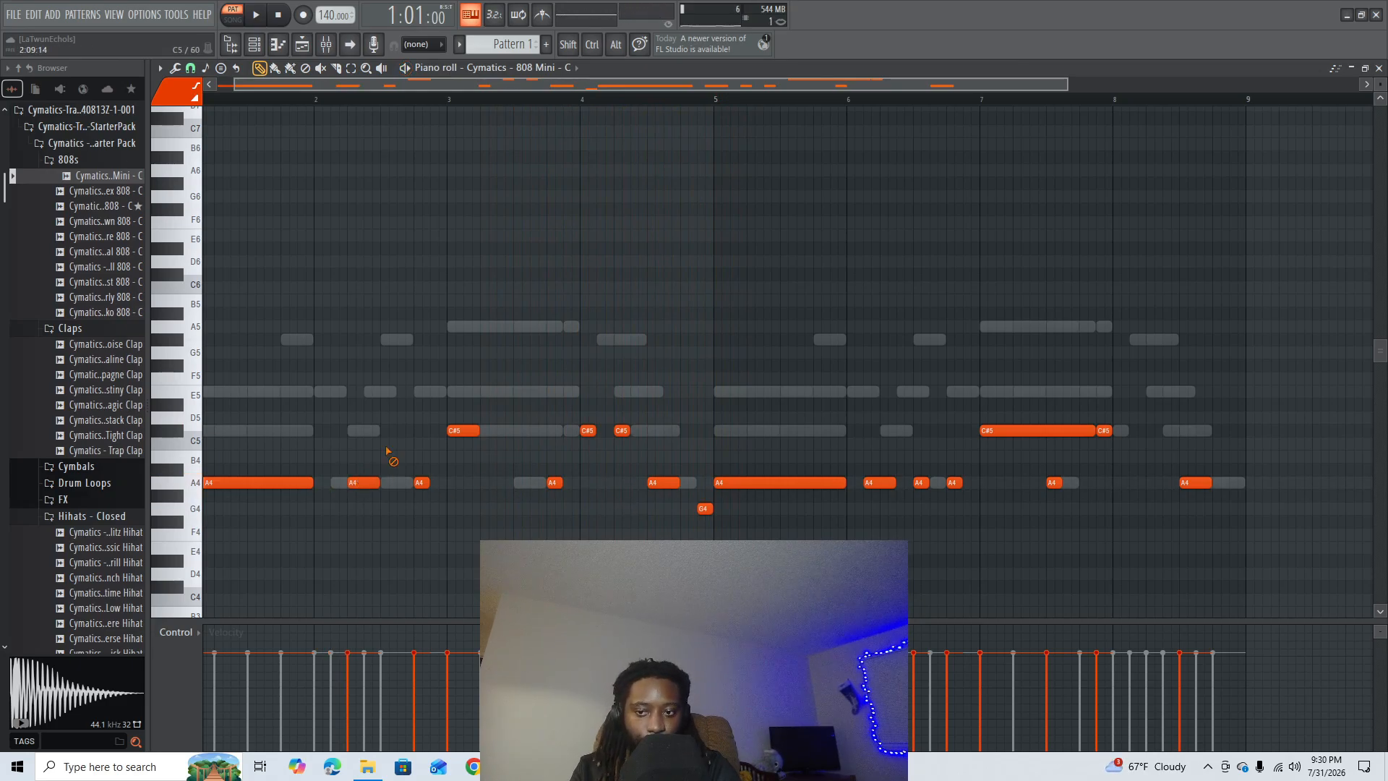
left_click_drag(356, 482, 373, 482)
key("space")
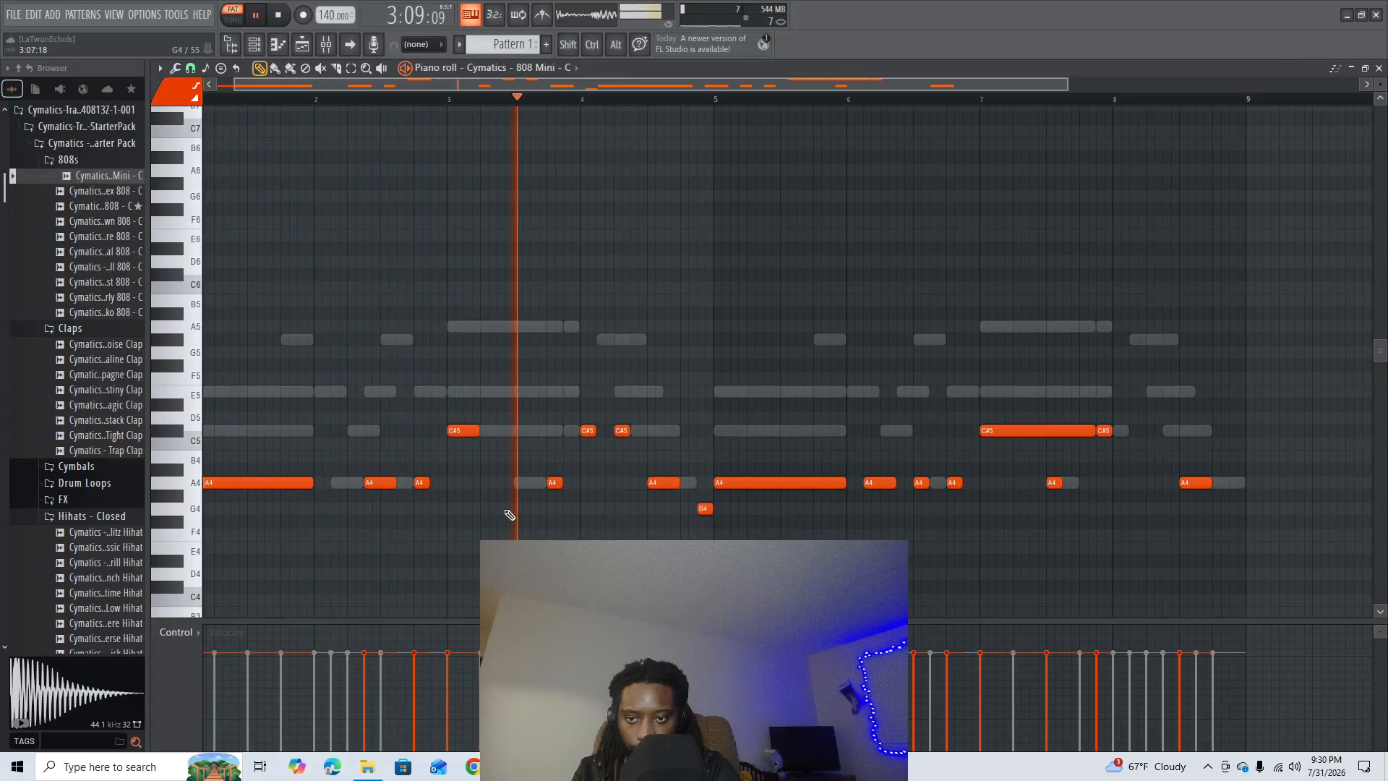
key("space")
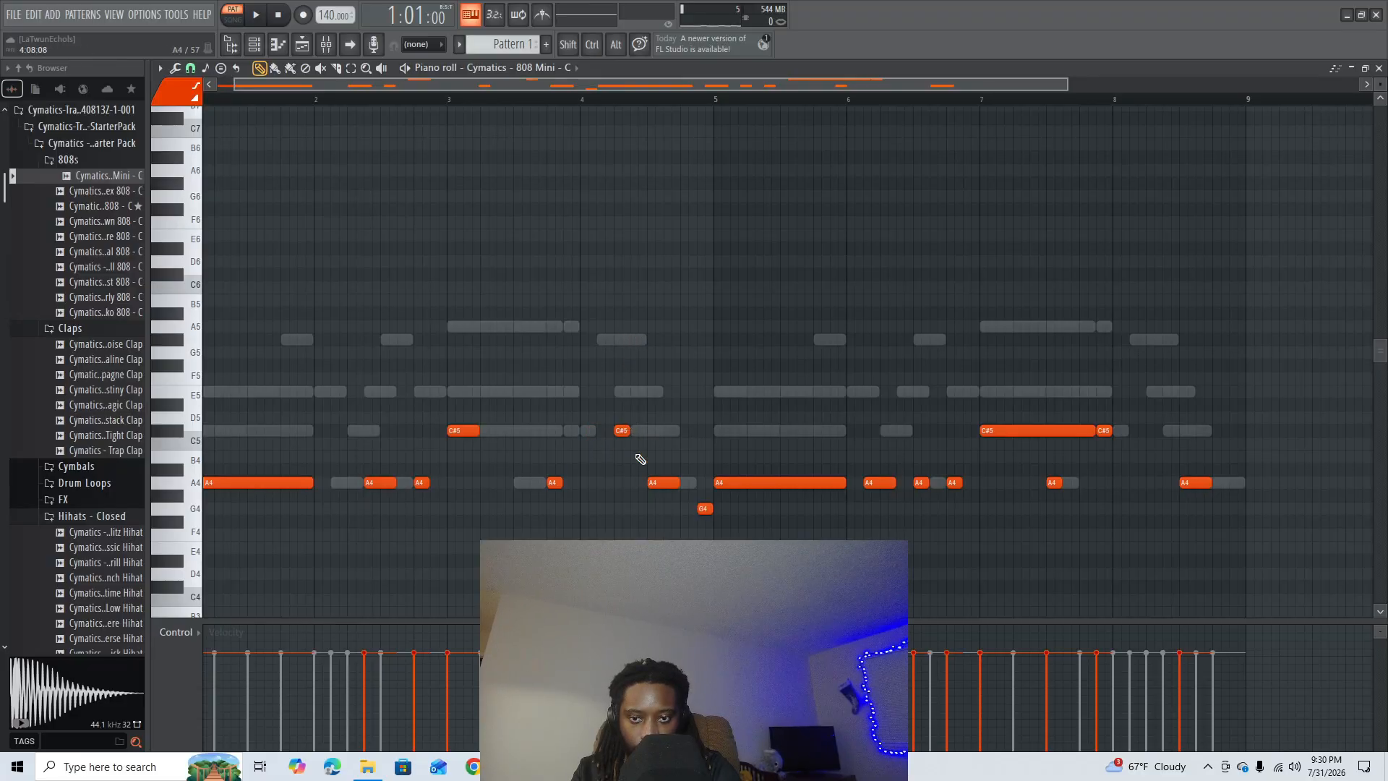
- In bar 4, delete the opening C#5 and closing G4 notes, shift the A4 note half a beat later, and audition the pattern
left_click_drag(661, 483, 683, 483)
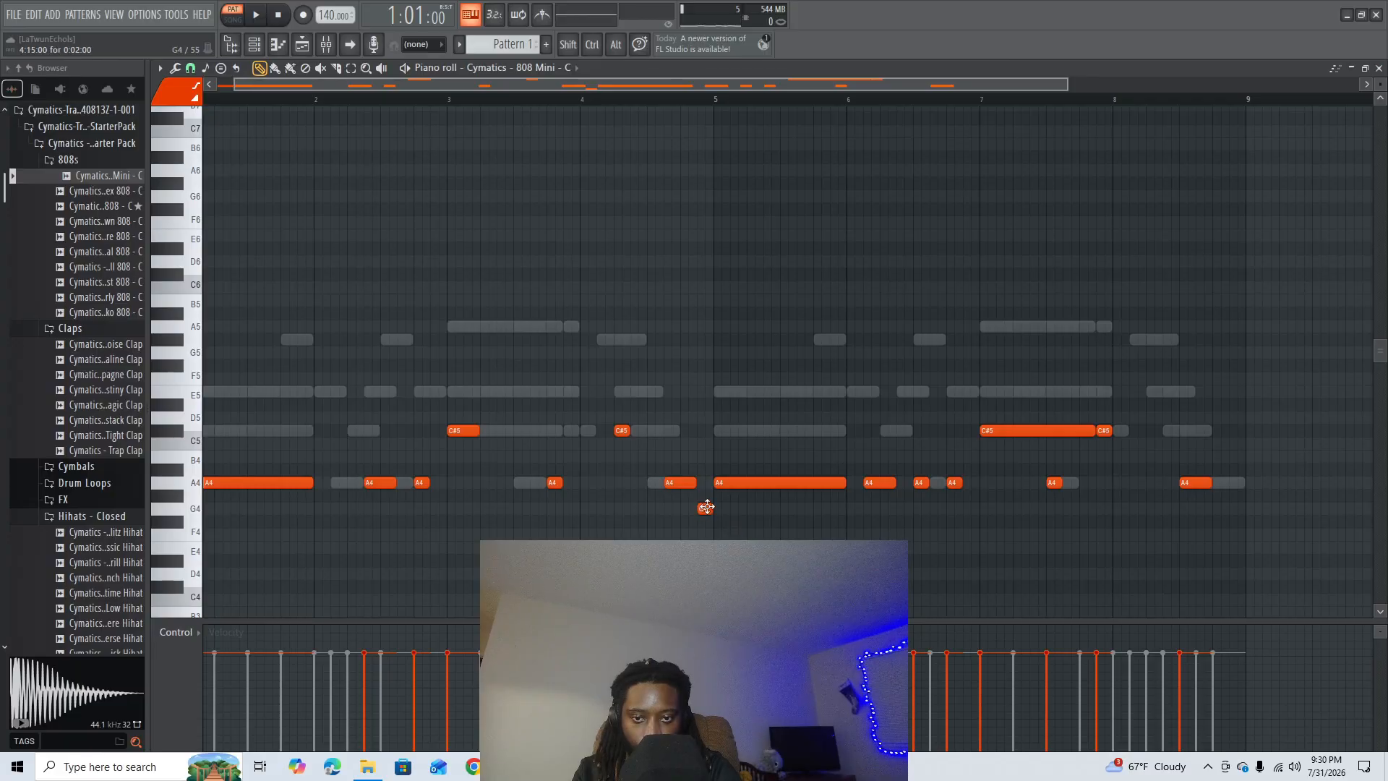
left_click_drag(712, 506, 720, 483)
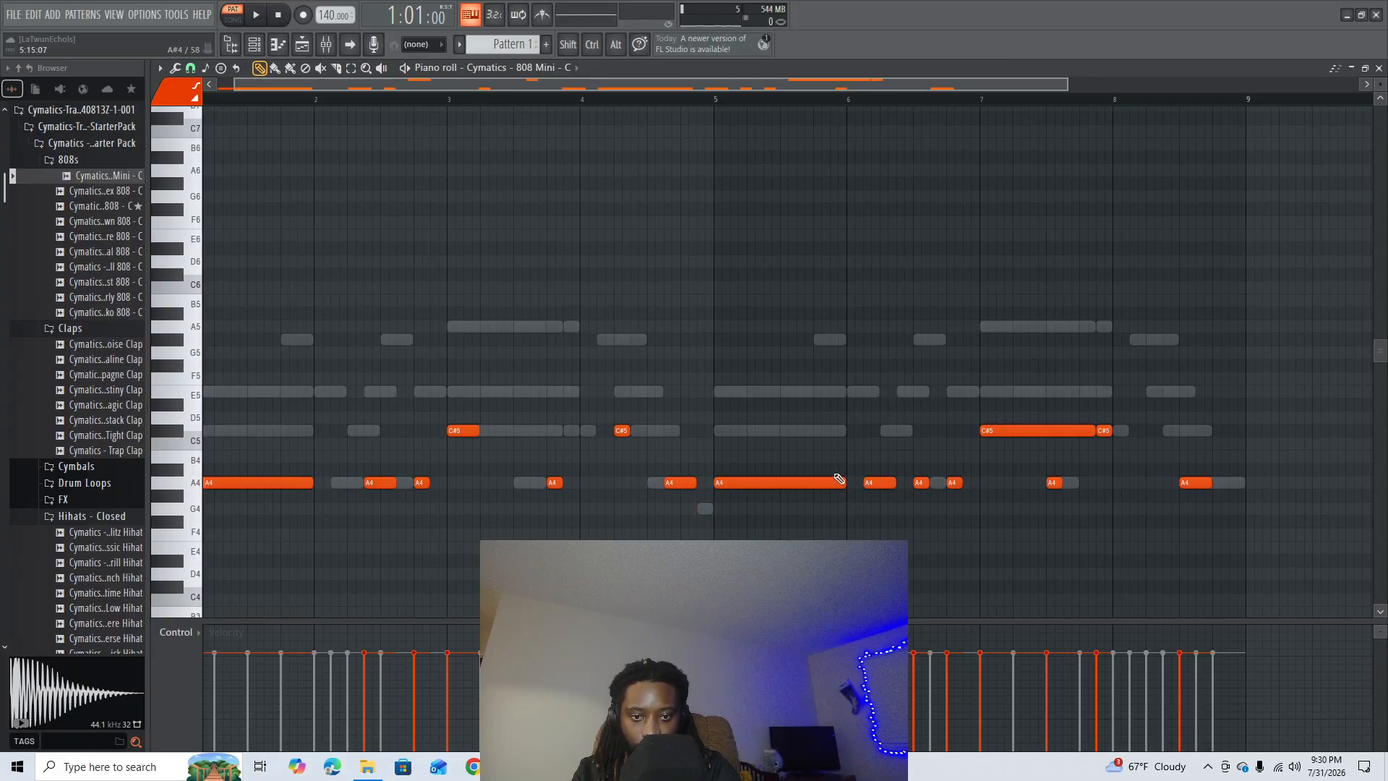
key("space")
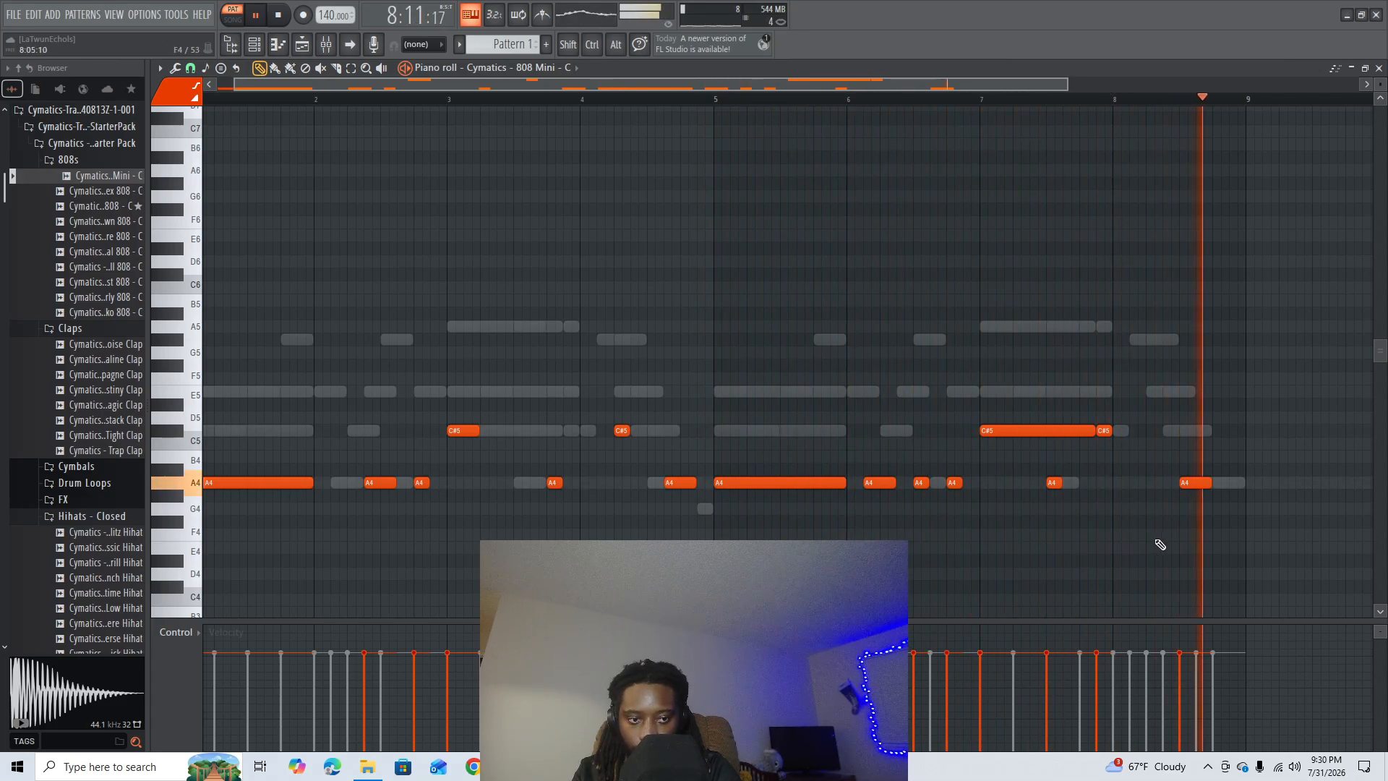
key("space")
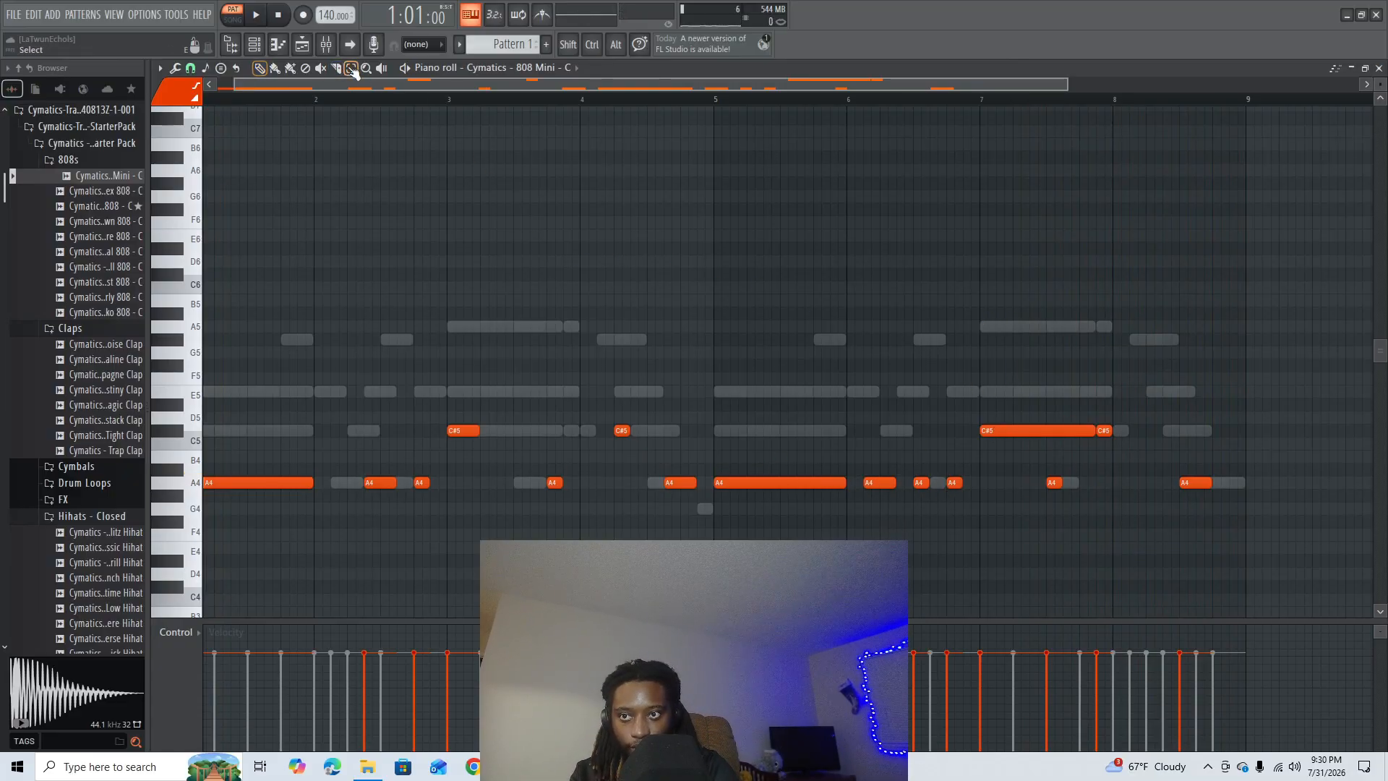
- Replace the 808 notes of bars 5 to 8 with a duplicate of bars 1 to 4 aligned to the start of bar 5
left_click_drag(1222, 295, 735, 532)
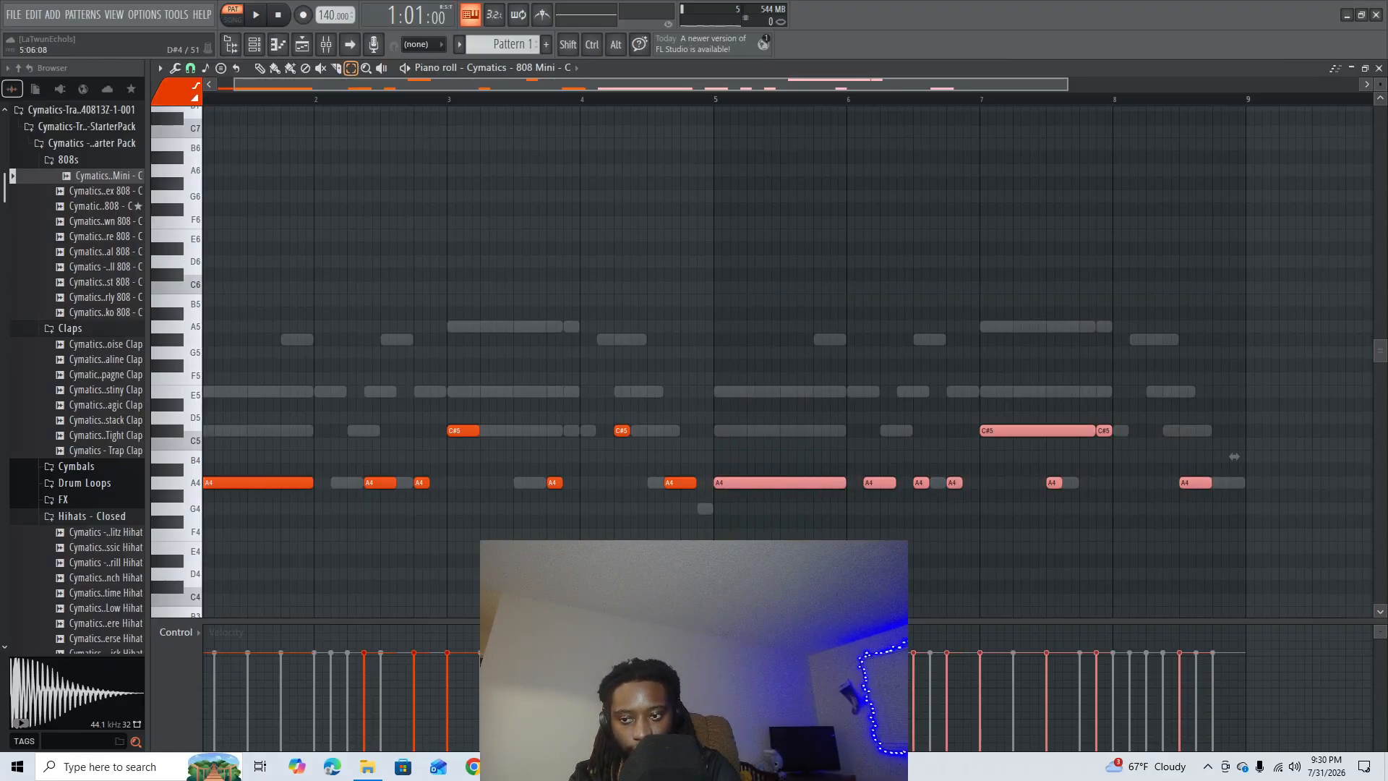
key("Delete")
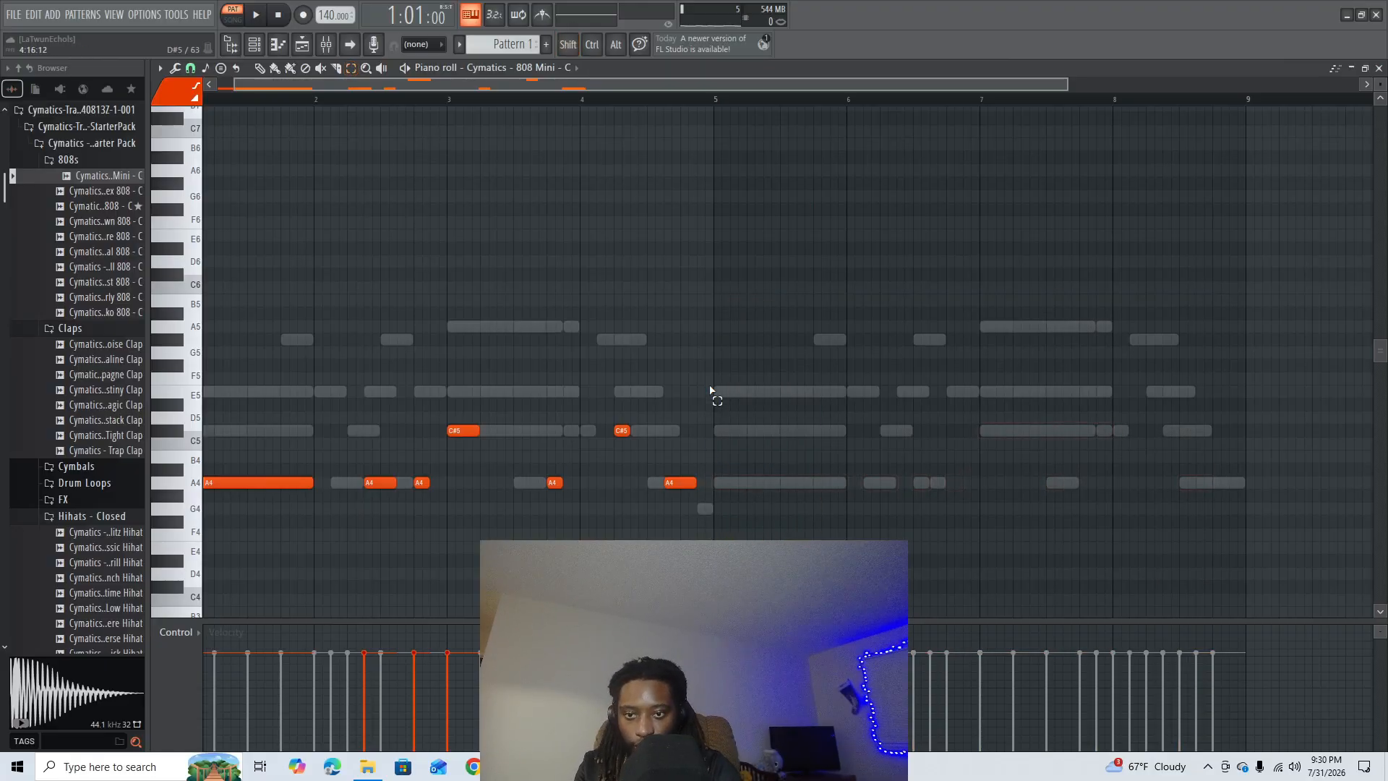
left_click_drag(752, 346, 215, 555)
key("ctrl+b")
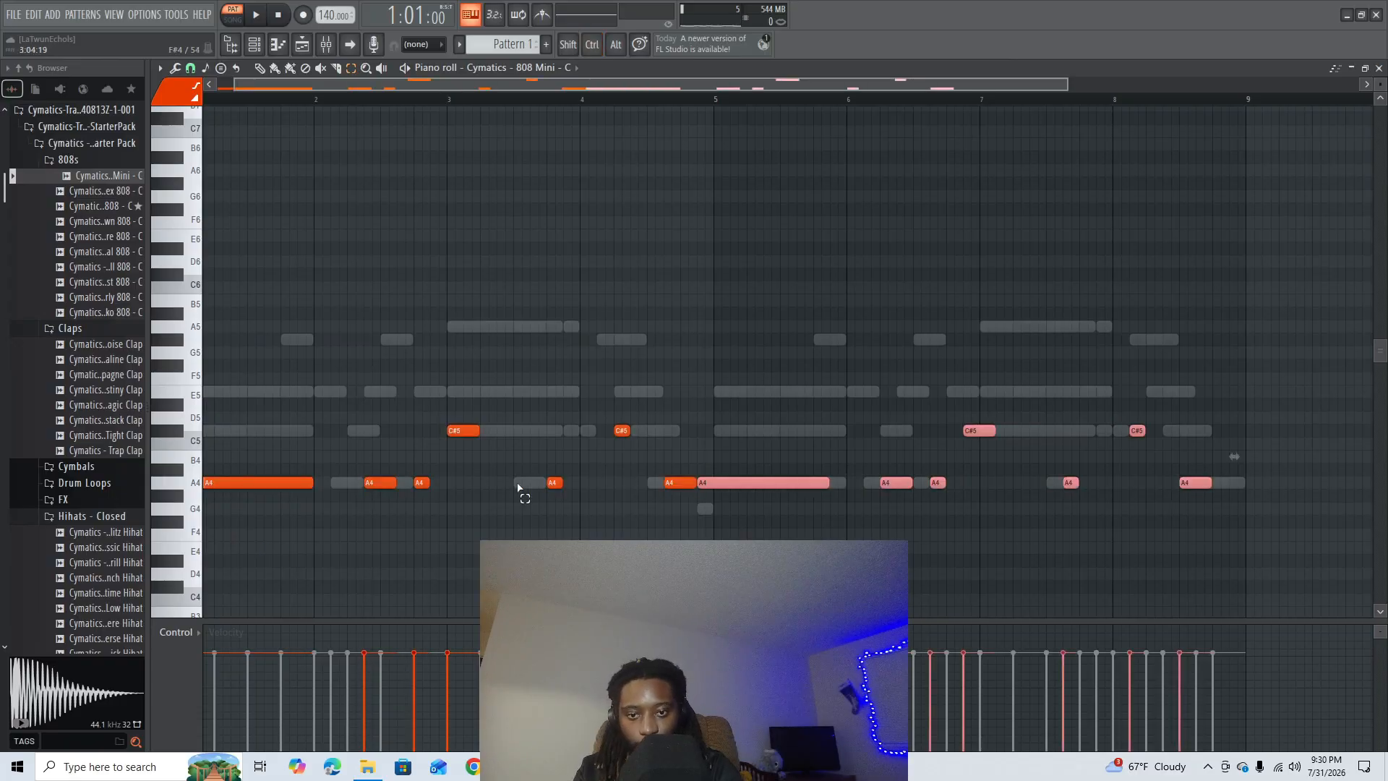
key("shift+Right")
key("shift+Right")
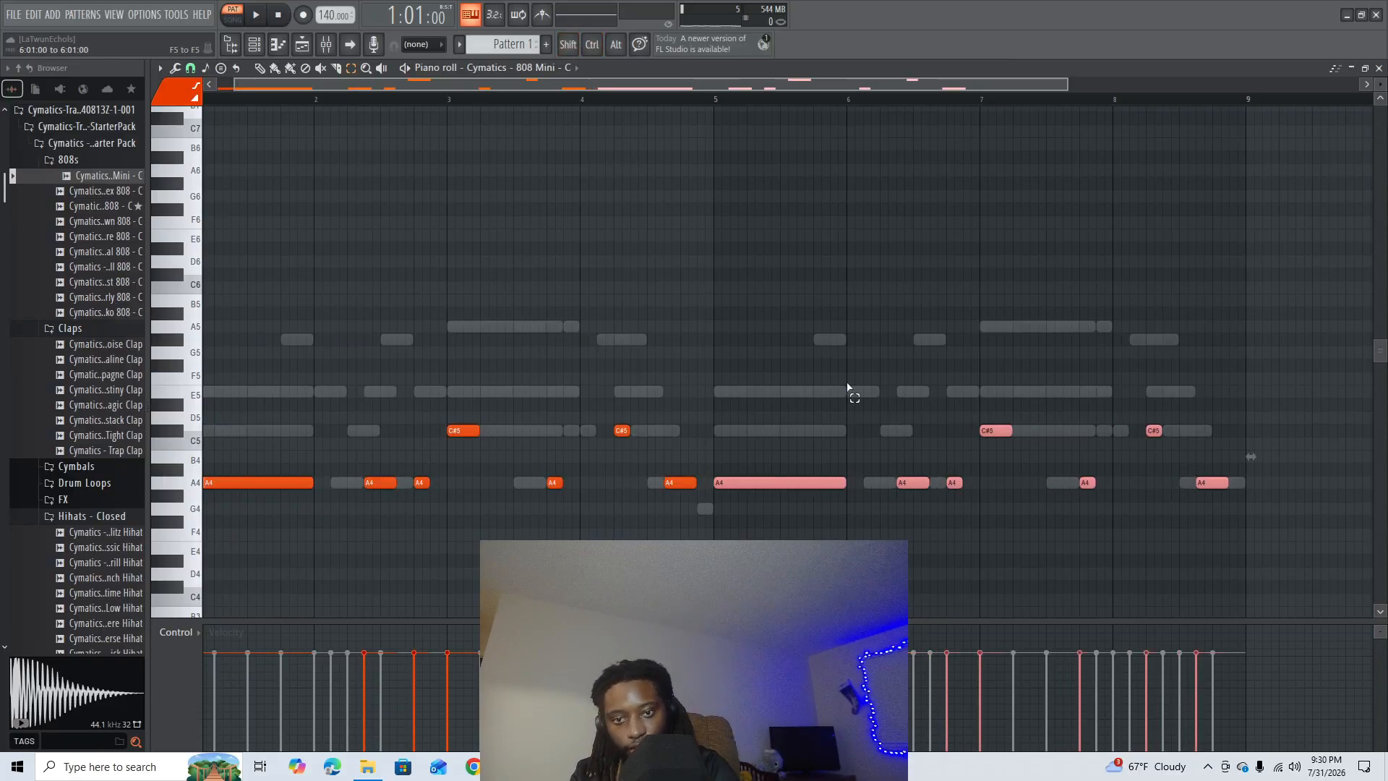
left_click(747, 175)
scroll(696, 102, "down", 2)
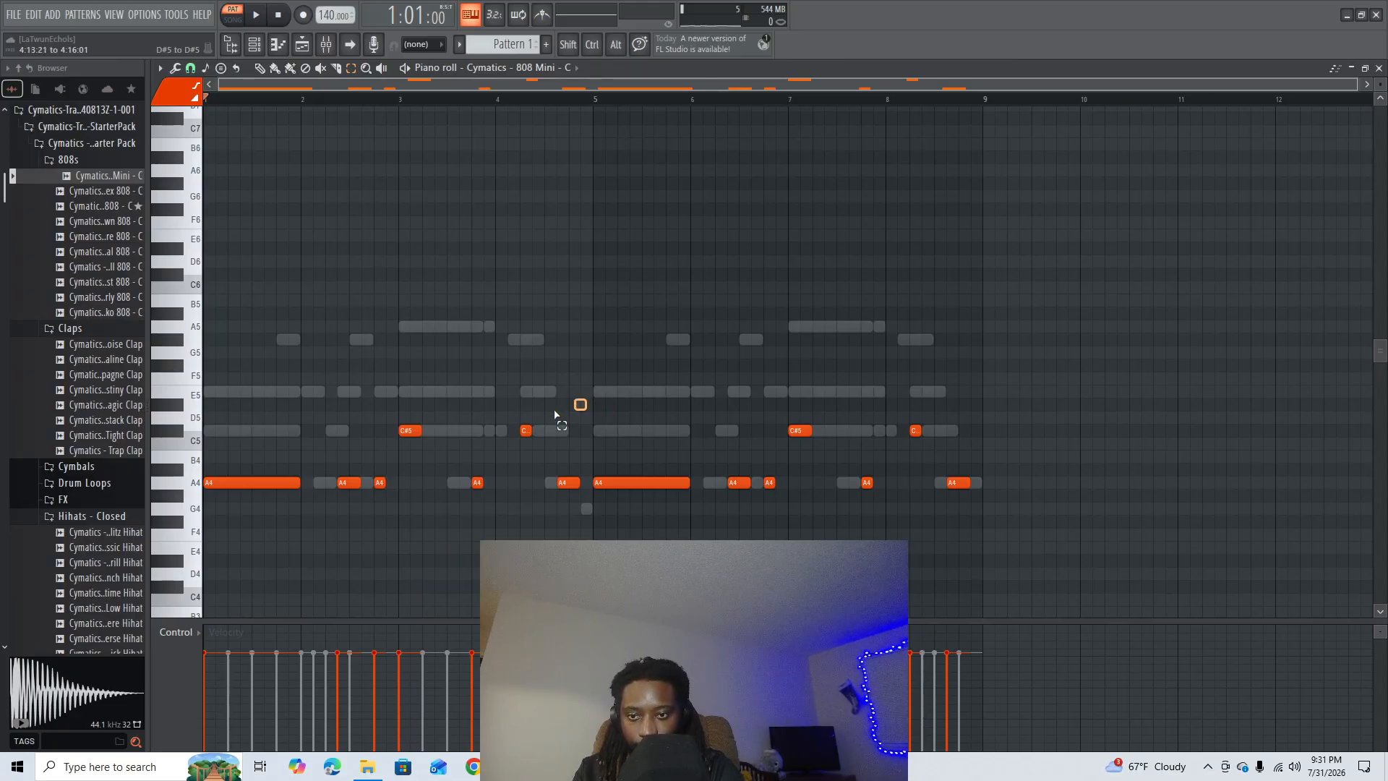
- Raise the C#5 notes in bars 3, 4, 7 and 8 to E5 and play the pattern to check them
left_click_drag(555, 415, 386, 442)
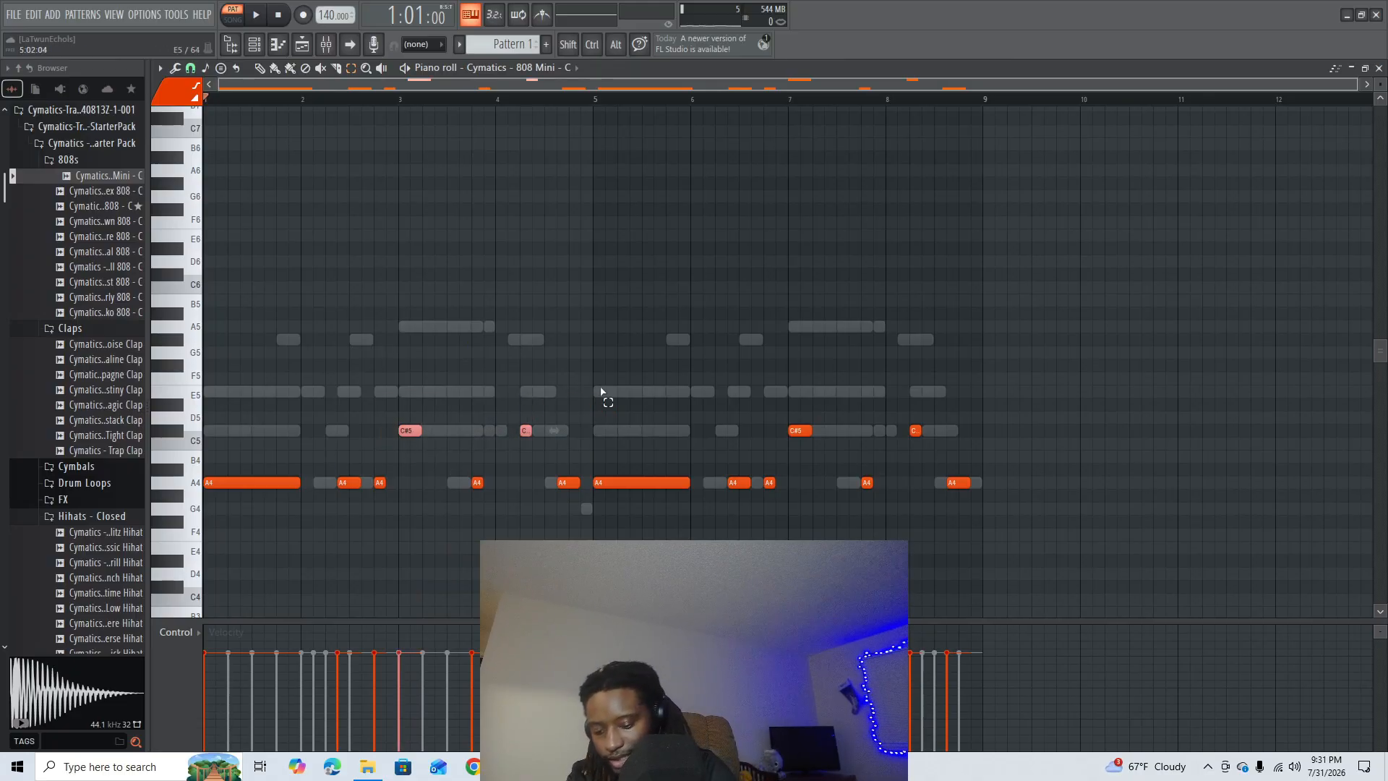
key("shift+Up")
key("shift+Up")
key("shift+Up")
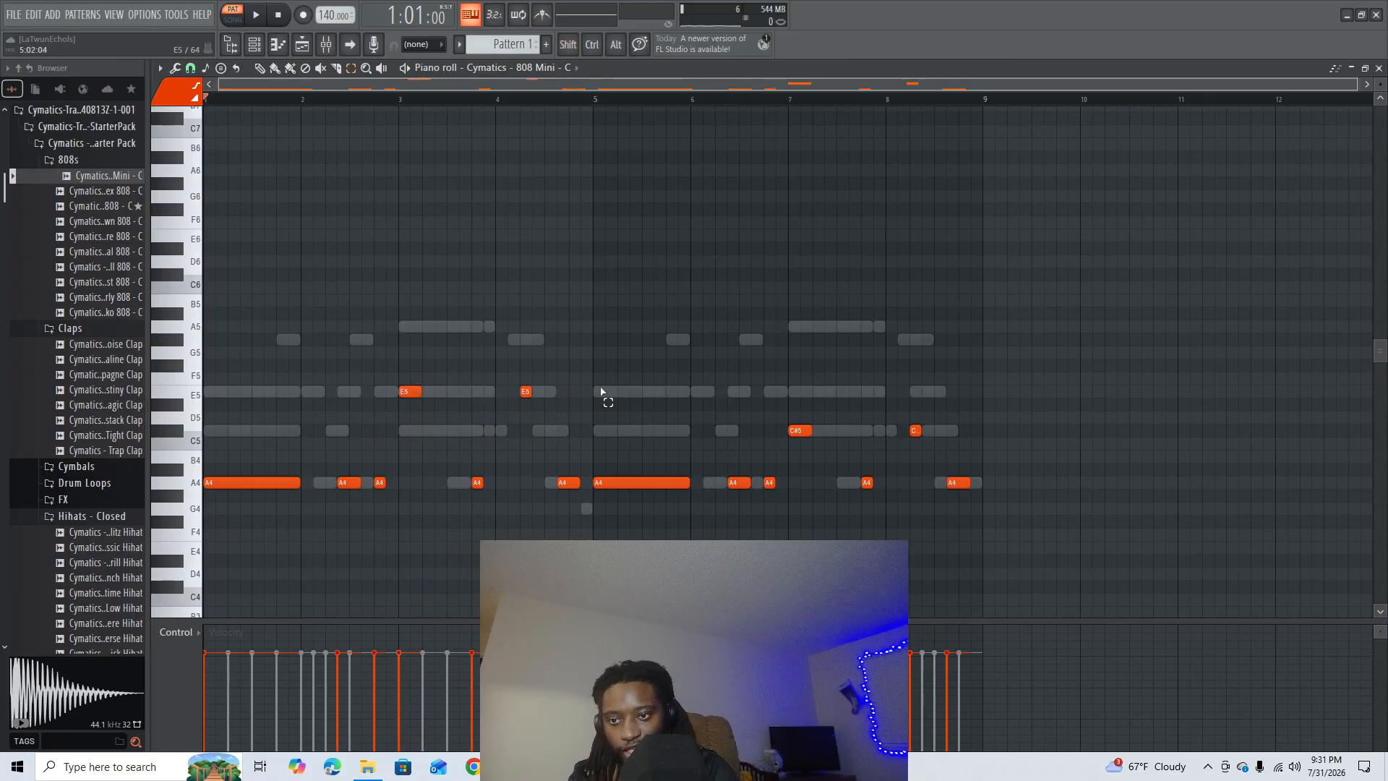
left_click_drag(1007, 398, 724, 462)
key("shift+Up")
key("shift+Up")
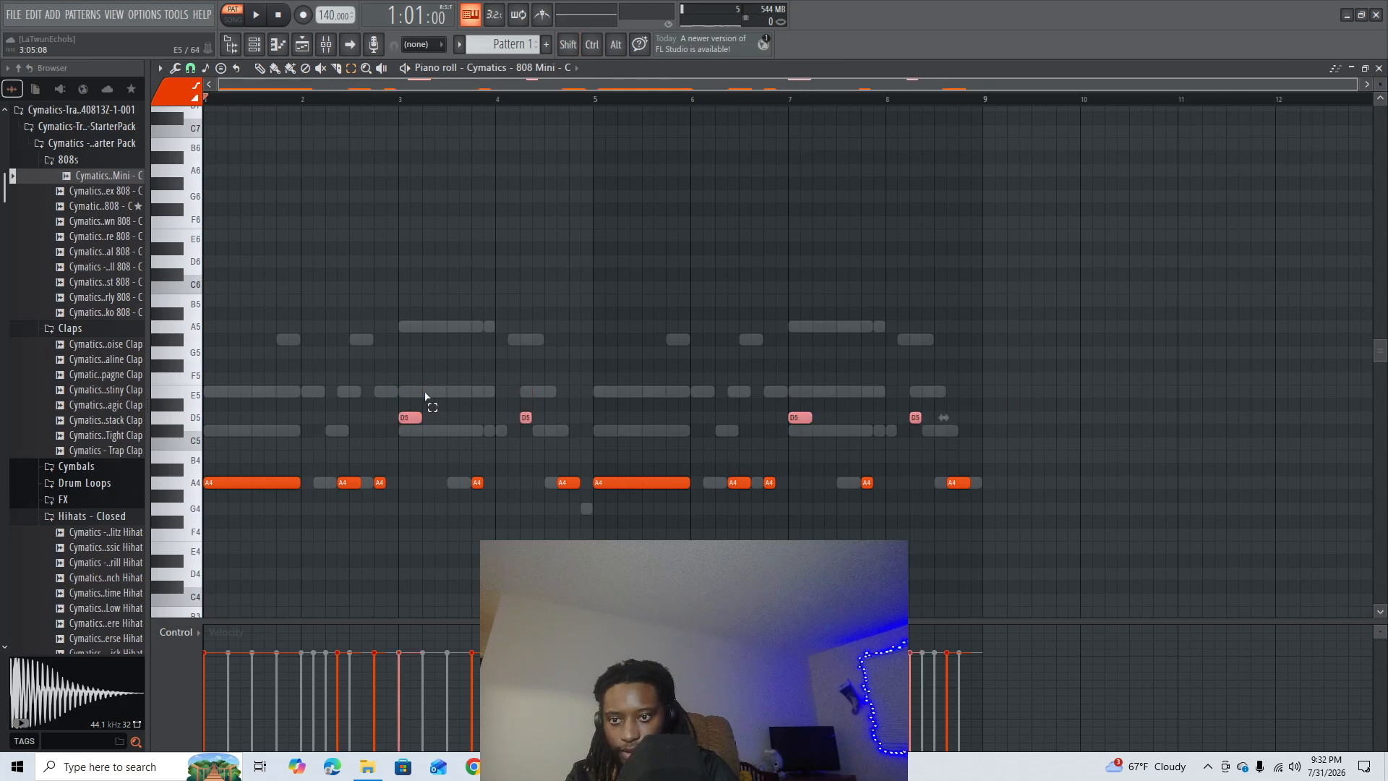
key("shift+Up")
key("shift+Up")
left_click(598, 345)
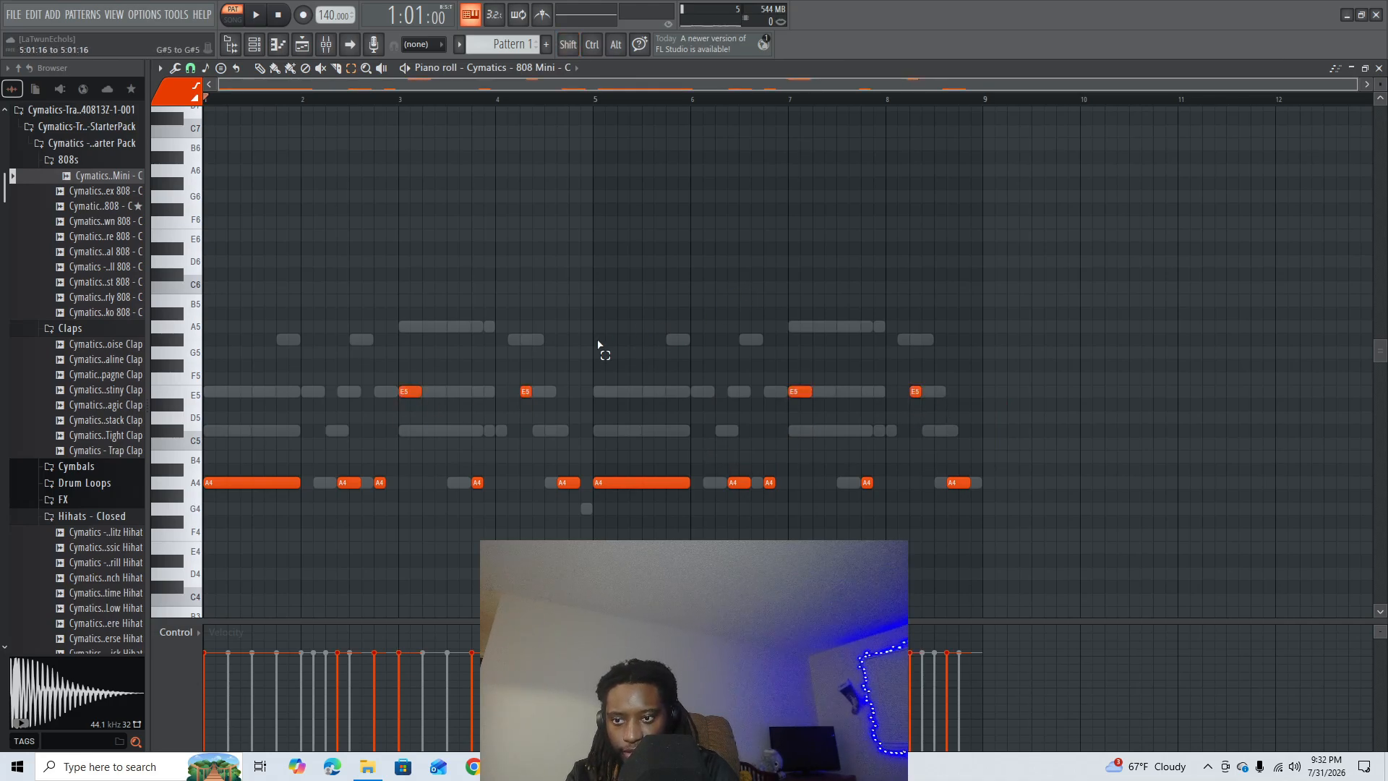
key("space")
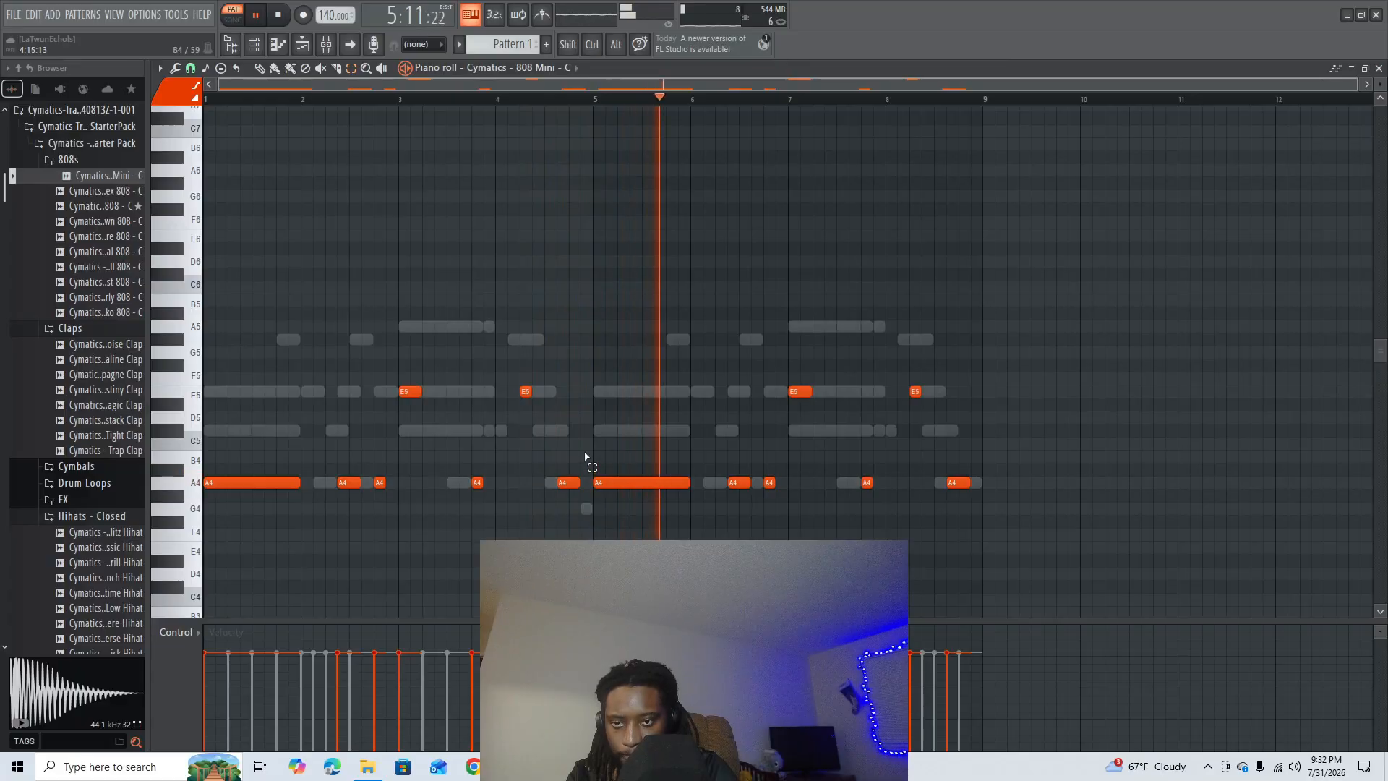
key("space")
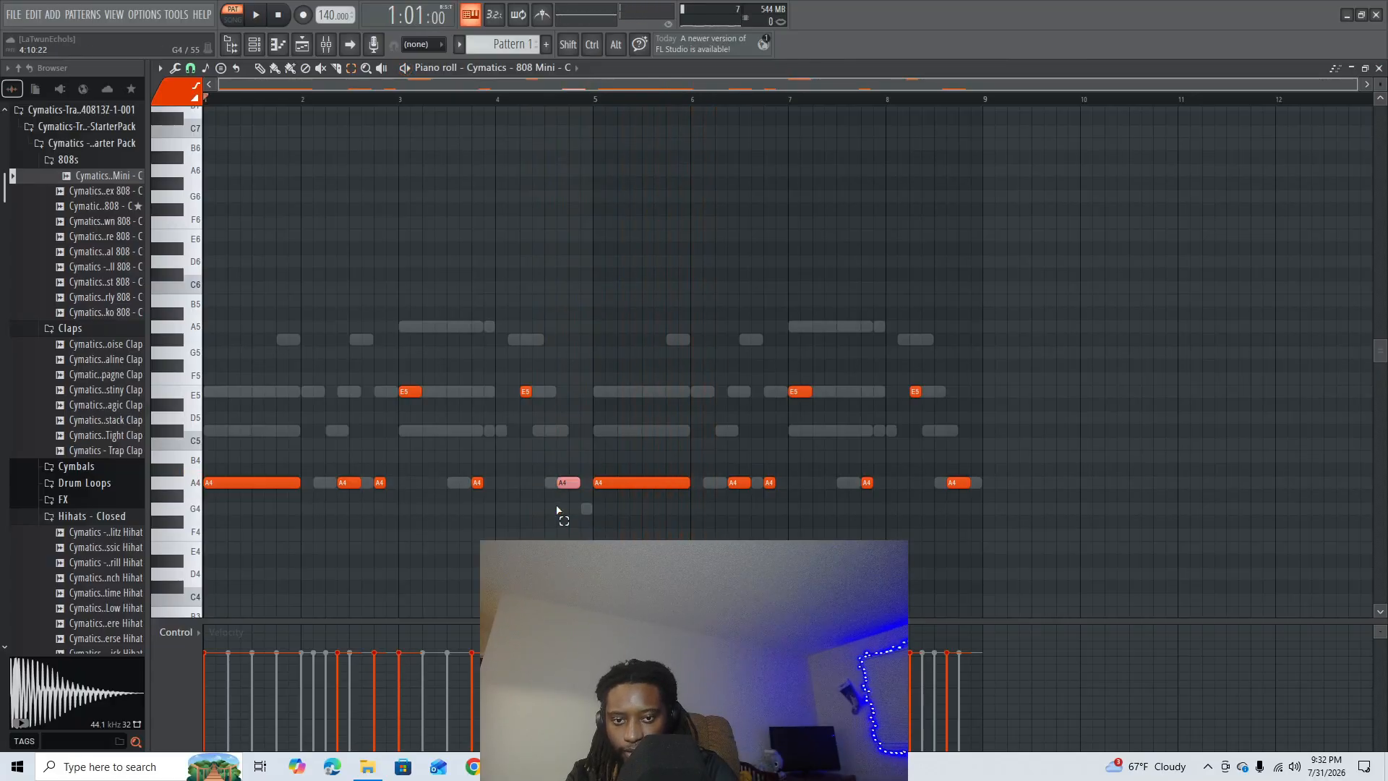
- Raise the last A4 note of bar 4 to E5 and start playback of the pattern
key("shift+Up")
key("shift+Up")
key("shift+Up")
key("shift+Up")
key("shift+Up")
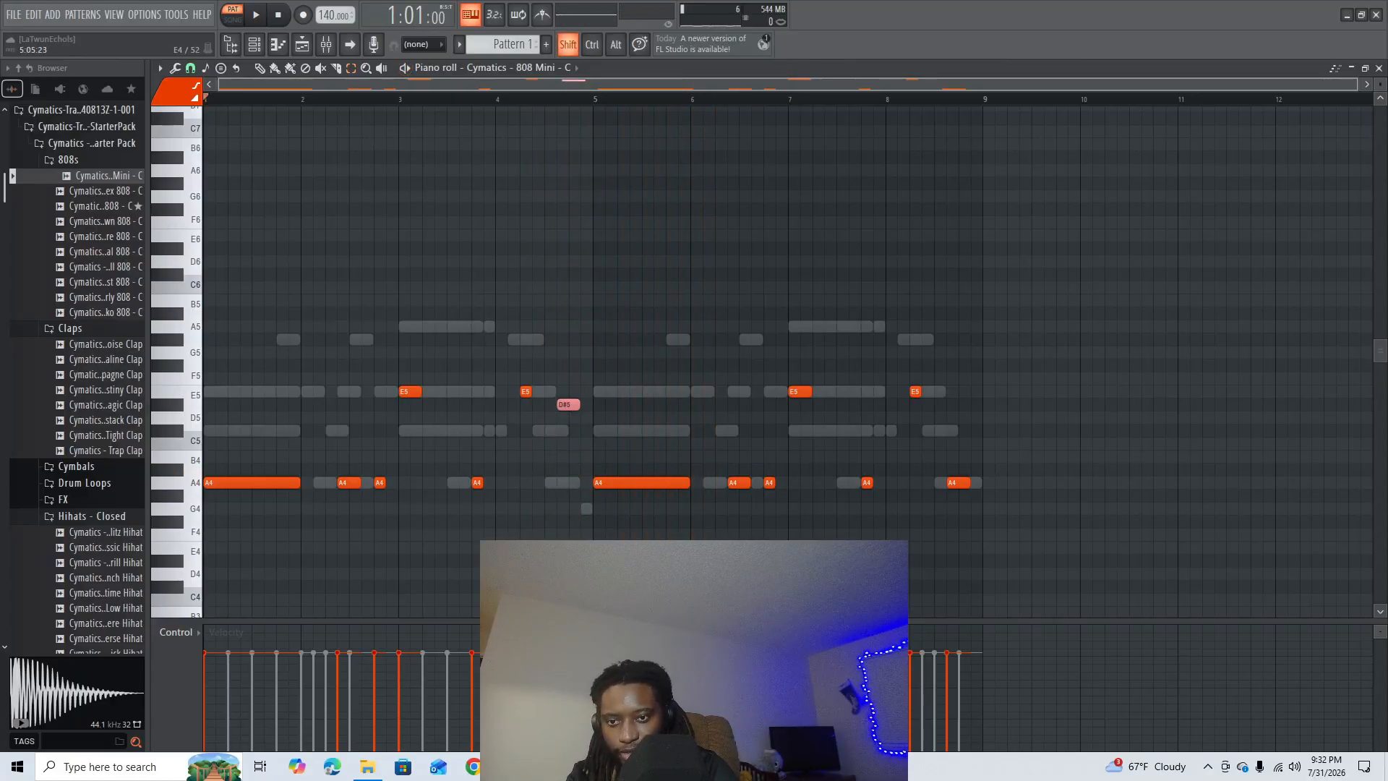
left_click(749, 535)
key("space")
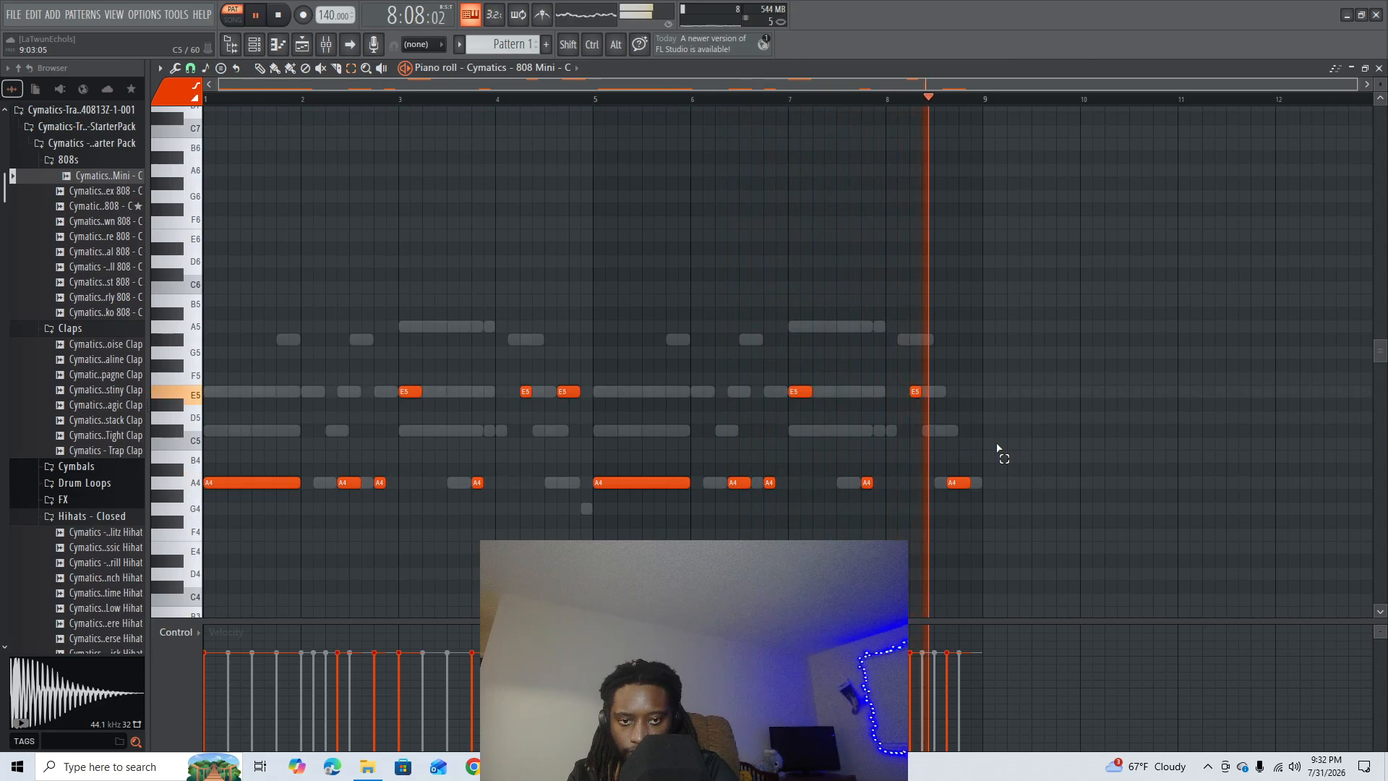
- Raise the last A4 note of bar 8 to G5 while the pattern keeps looping
left_click_drag(990, 454, 944, 491)
key("shift+Up")
key("shift+Up")
key("shift+Up")
key("shift+Up")
key("shift+Up")
key("shift+Up")
key("shift+Up")
key("shift+Up")
key("shift+Up")
key("shift+Up")
key("shift+Up")
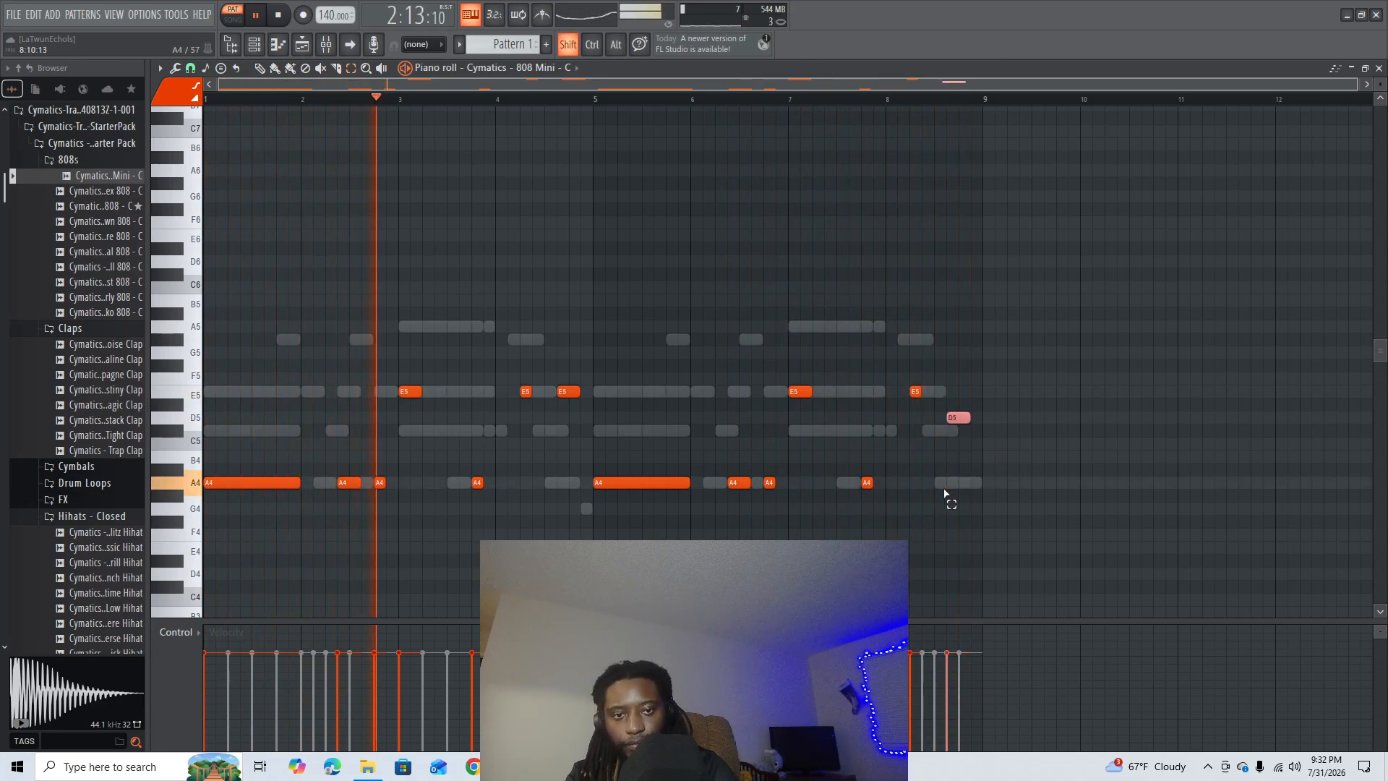
left_click(1003, 438)
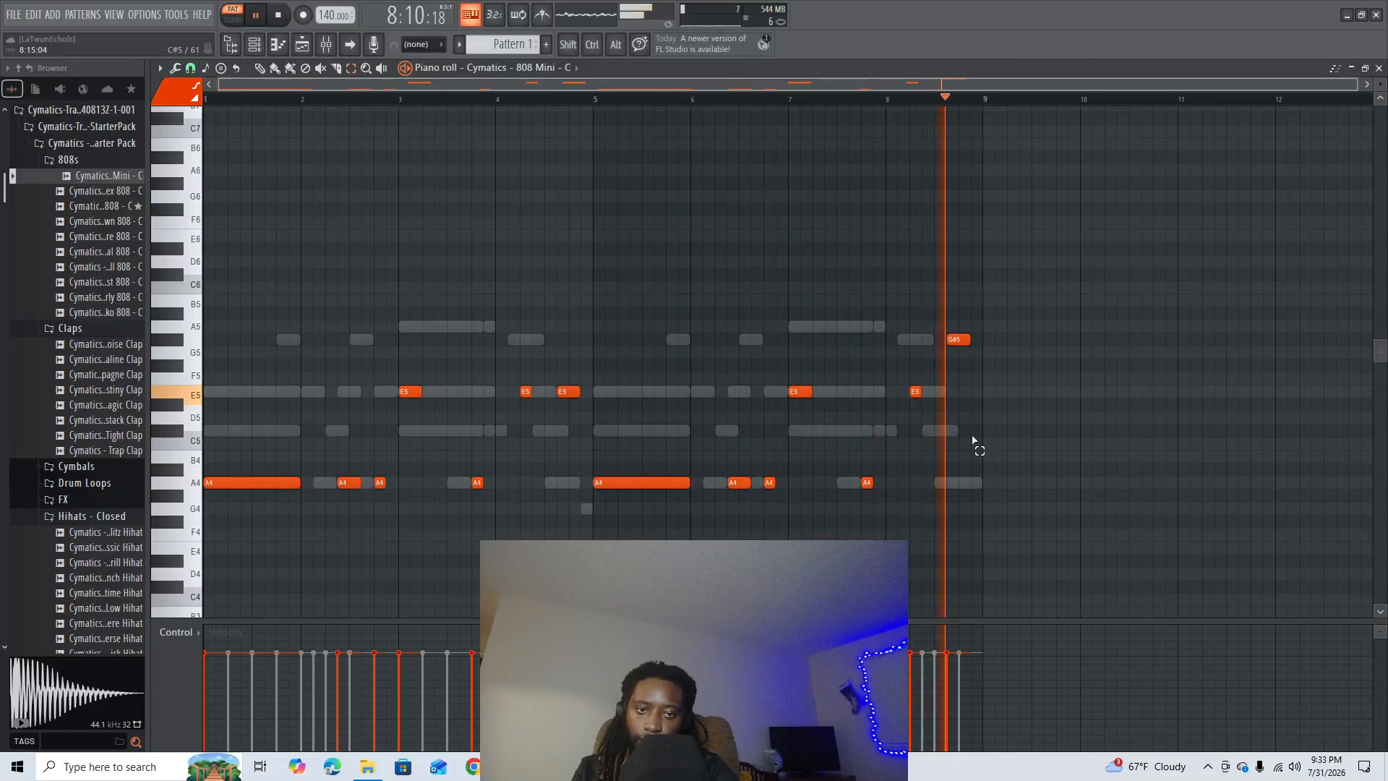
left_click_drag(1007, 320, 954, 358)
key("shift+Down")
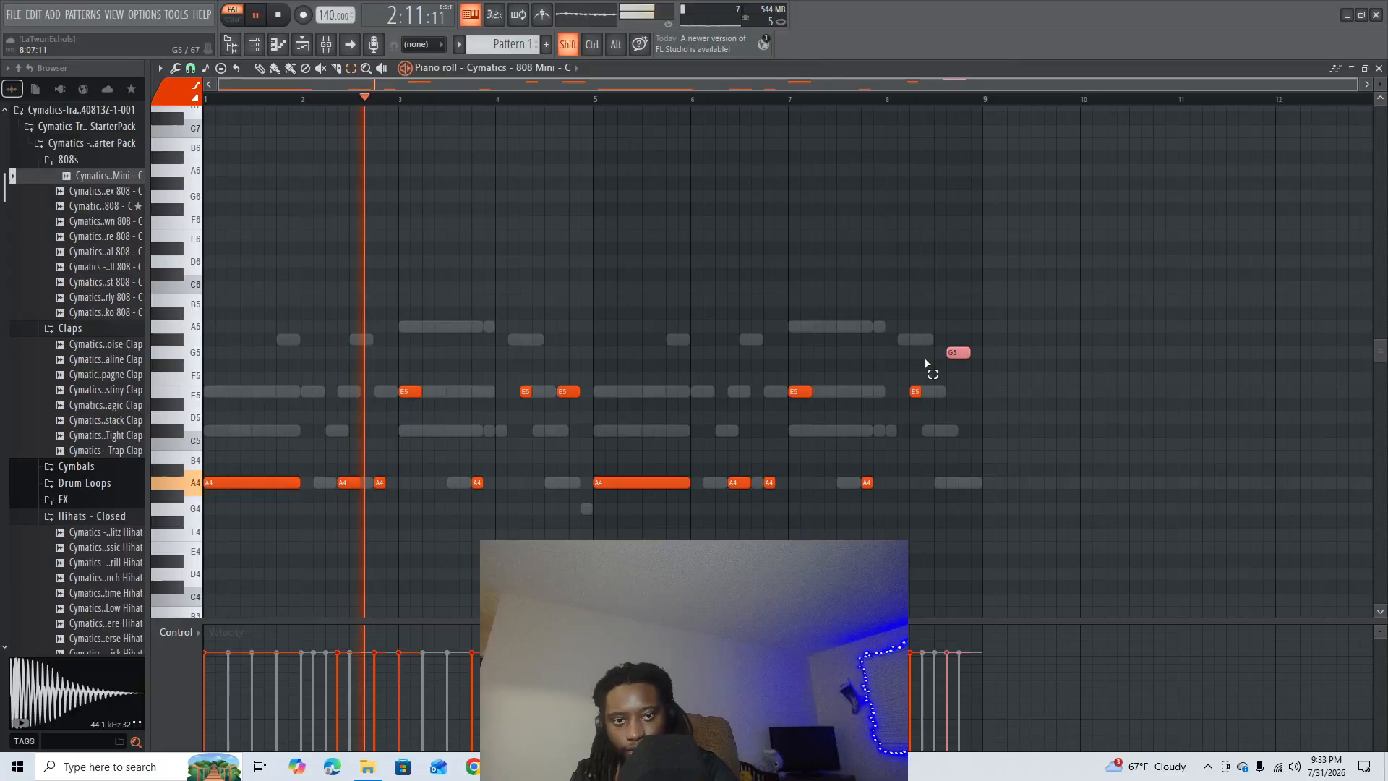
left_click(1012, 322)
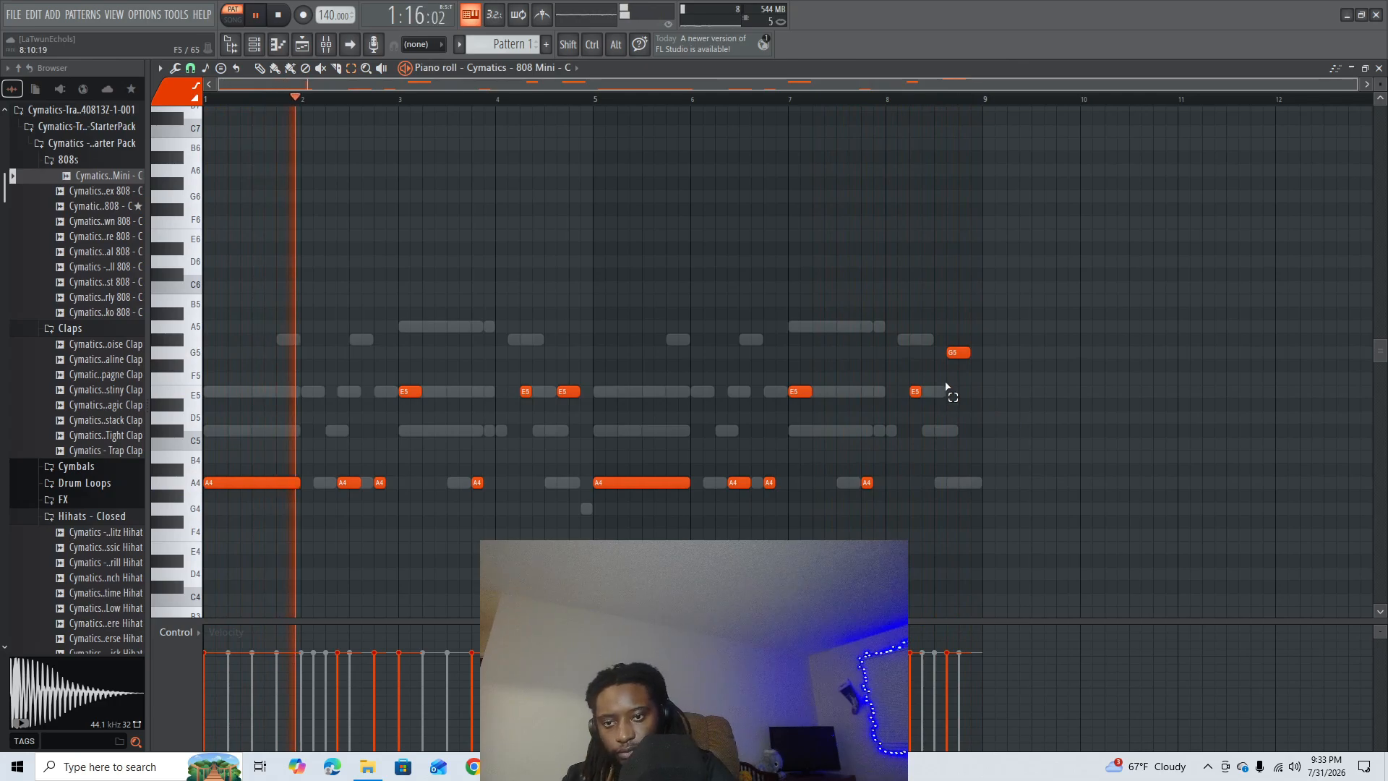
- Stop playback, lower the last 808 note of bar 8 from G5 to E5 and close the piano roll
key("space")
left_click_drag(1061, 281, 915, 377)
key("shift+Down")
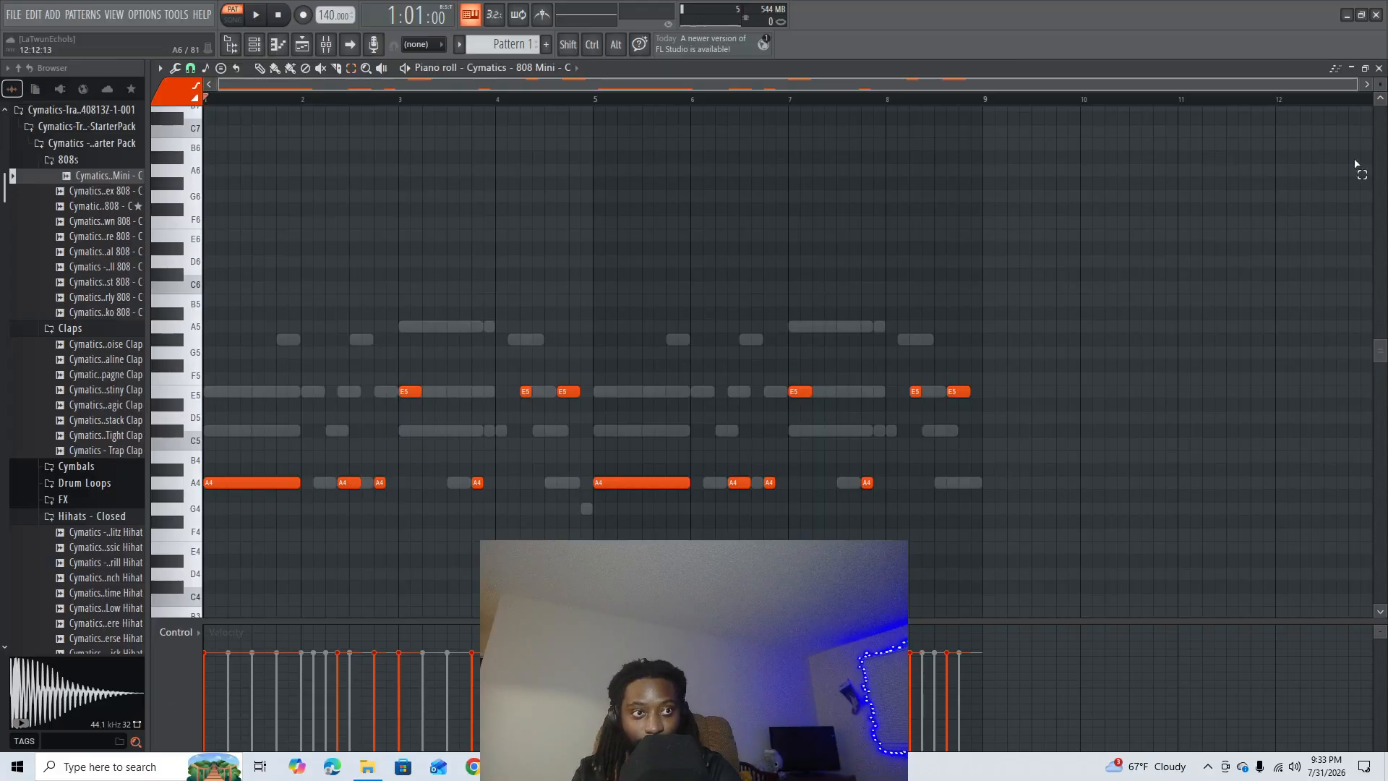
left_click(1379, 67)
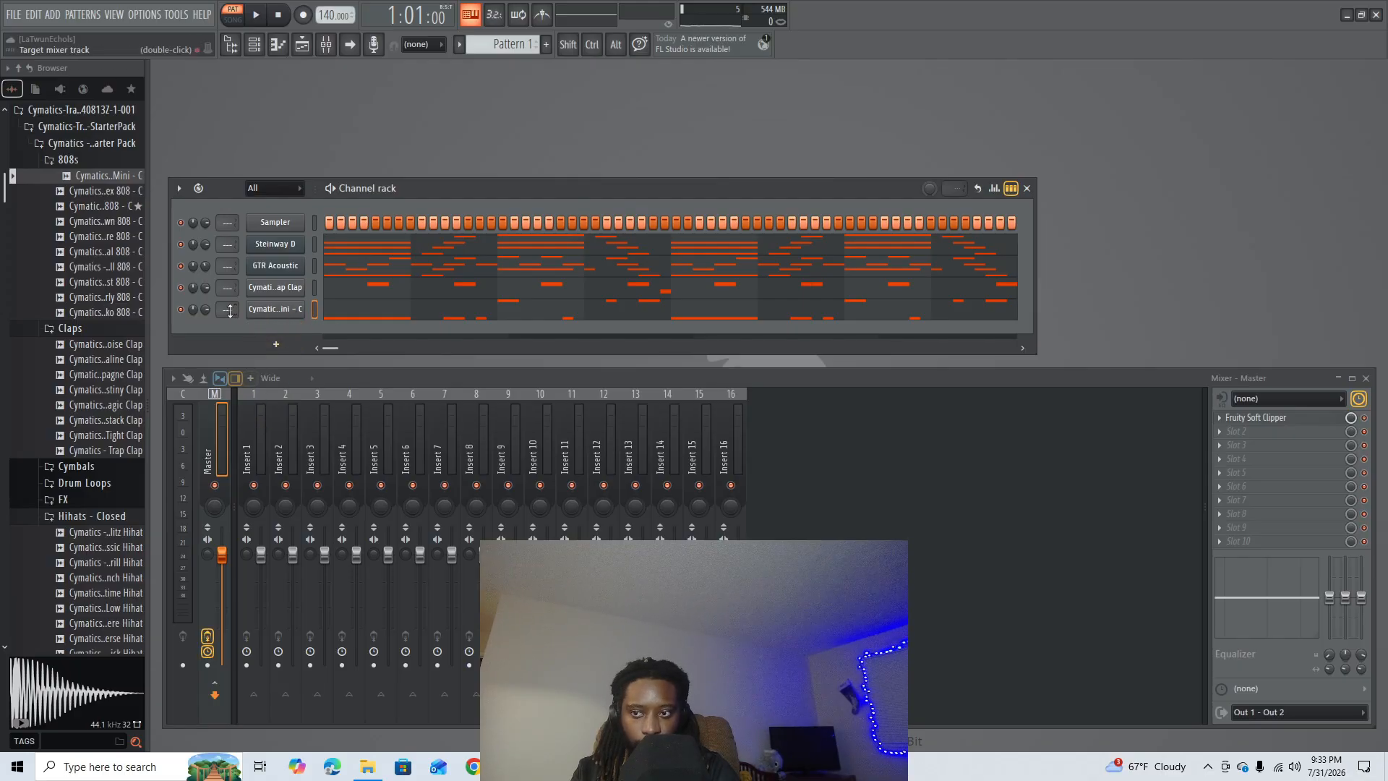
- Route the 808 channel to mixer insert 1 and load Spreader in its first effect slot, adjusting the spread
scroll(227, 310, "up", 1)
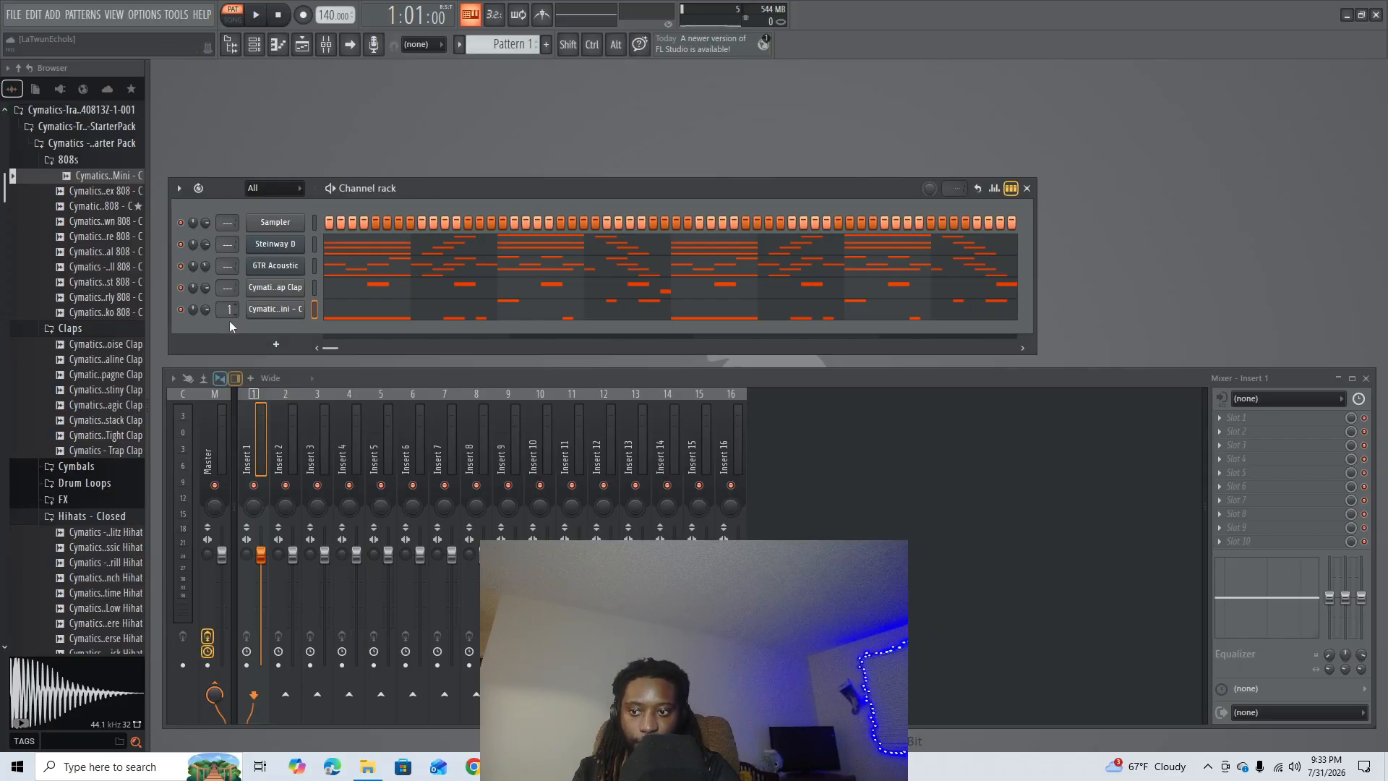
left_click(1258, 423)
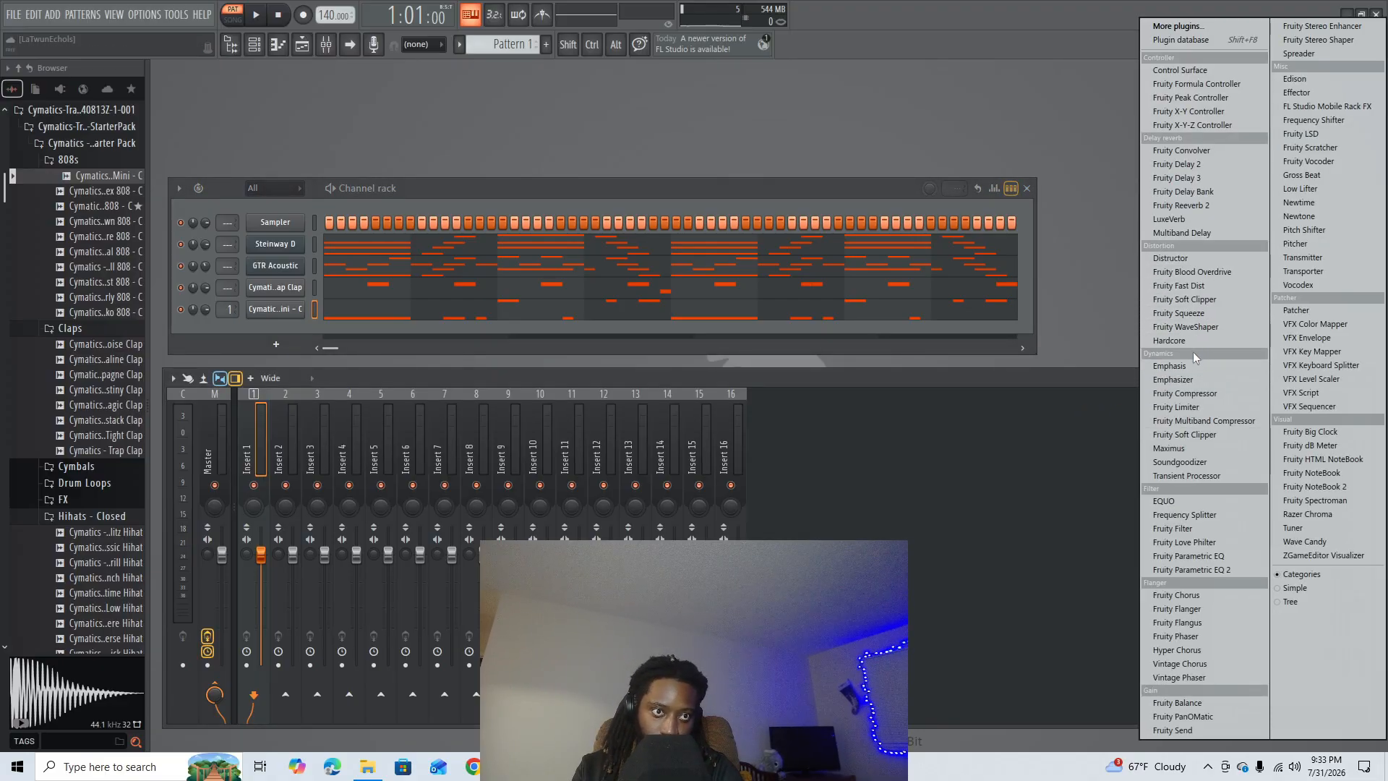
left_click(1298, 53)
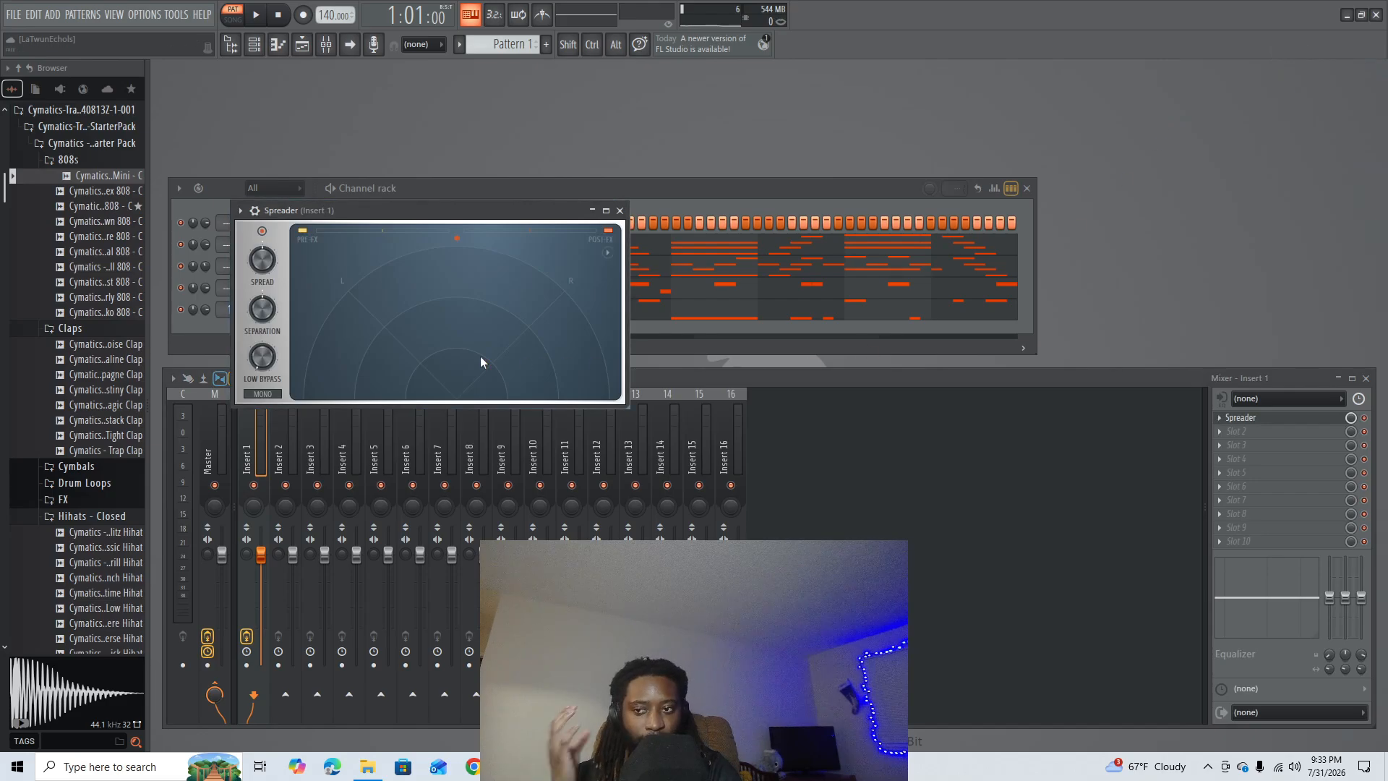
left_click_drag(262, 259, 262, 254)
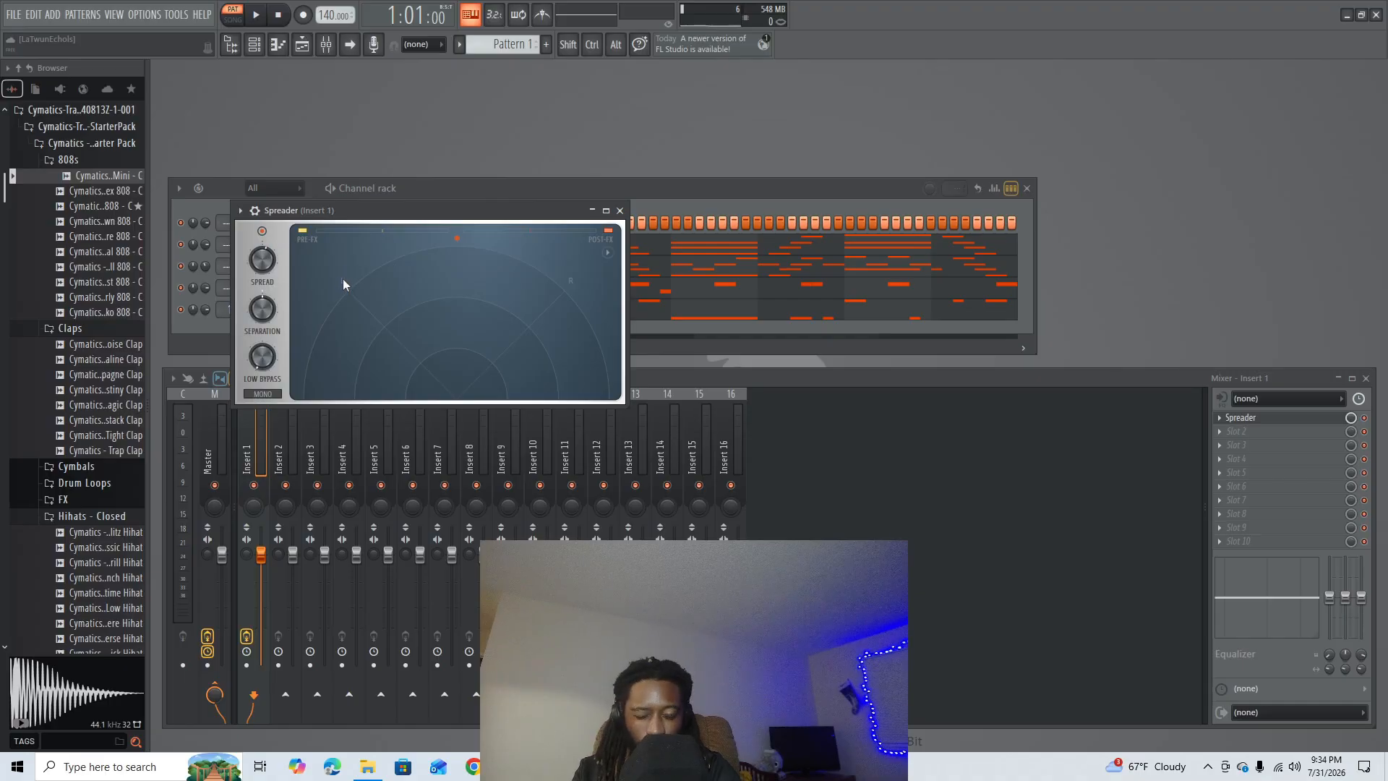
left_click(620, 211)
- Load Maximus in slot 2 of the 808's mixer insert, display its bands and adjust the low band frequency
left_click(1243, 431)
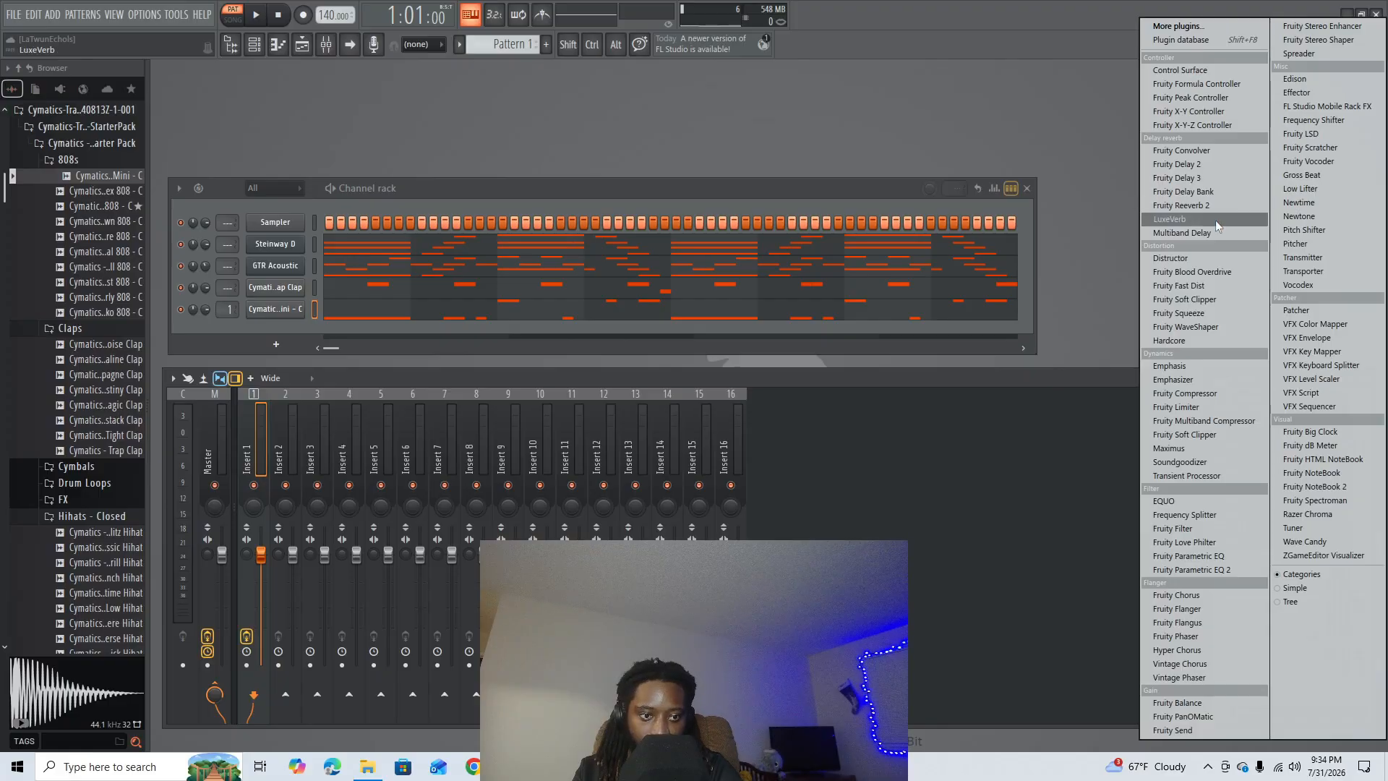
left_click(1169, 448)
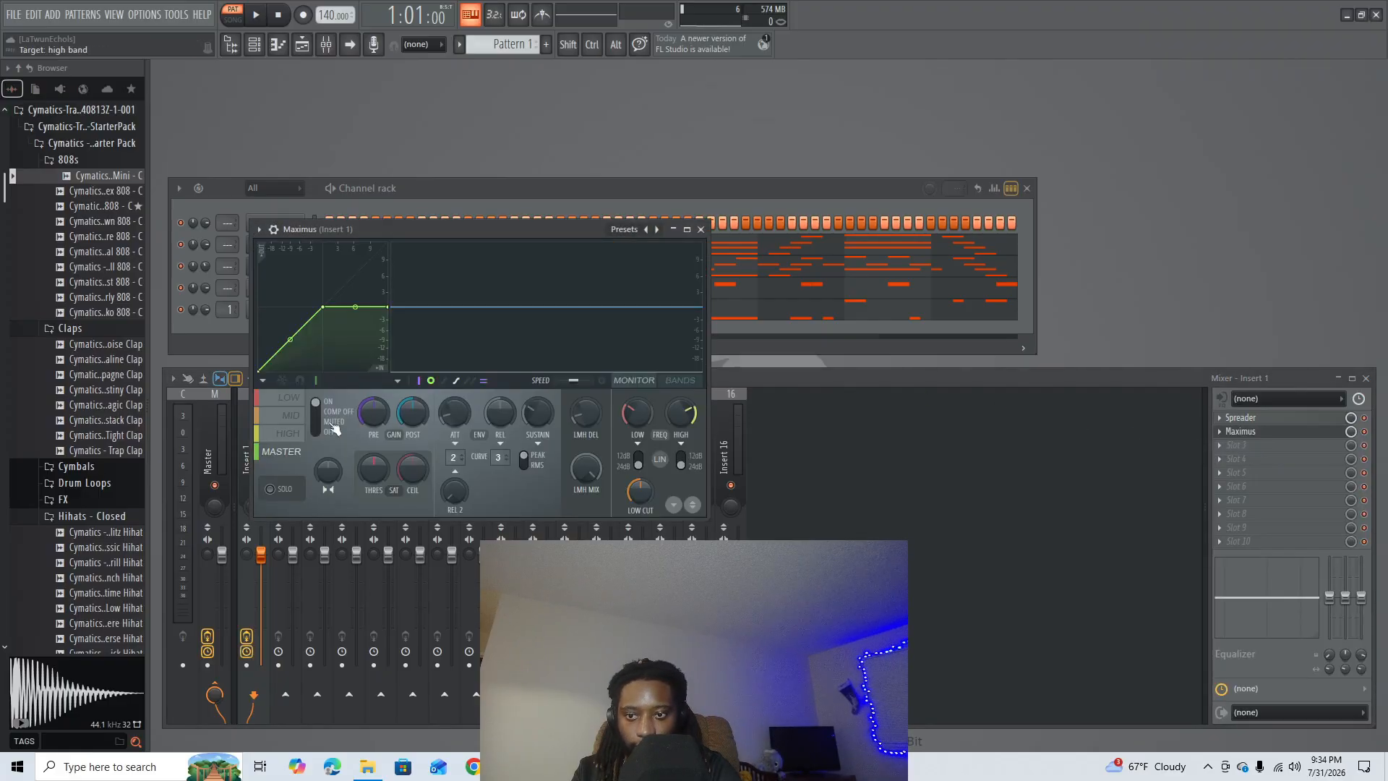
left_click(681, 384)
mouse_move(637, 413)
left_mouse_down()
mouse_move(637, 395)
mouse_move(637, 409)
left_mouse_up()
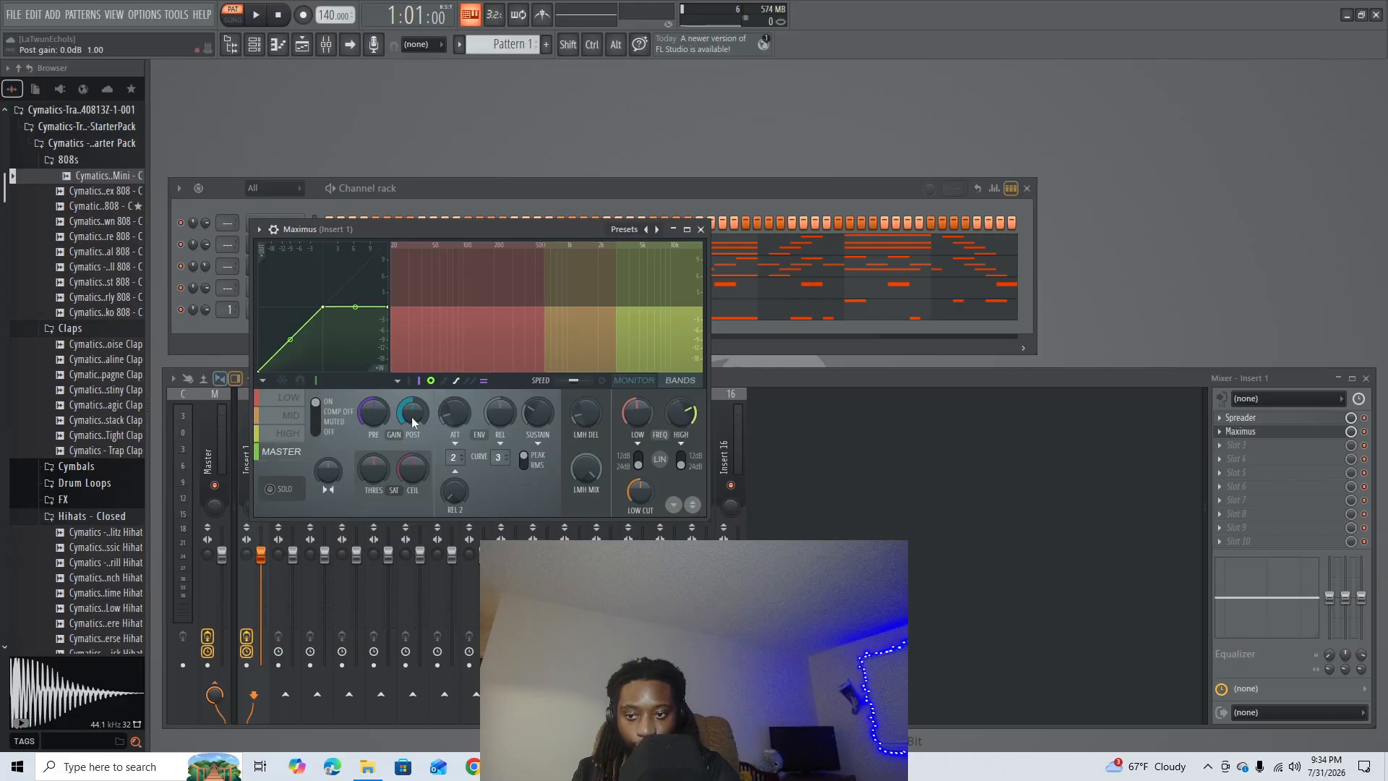
- Set the Maximus master band's saturation threshold to 100% in mode A and play the pattern to check the 808
left_click_drag(410, 416, 411, 414)
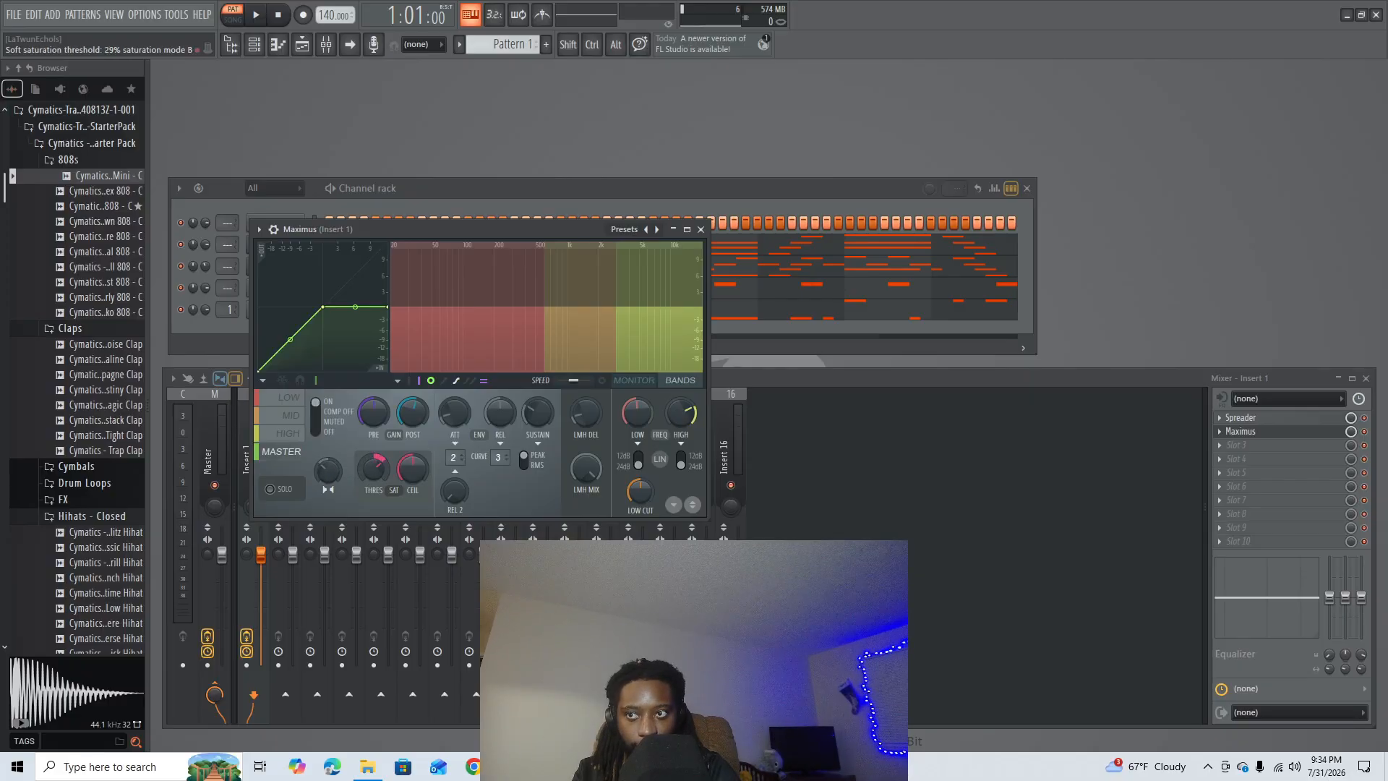
left_click_drag(372, 468, 372, 549)
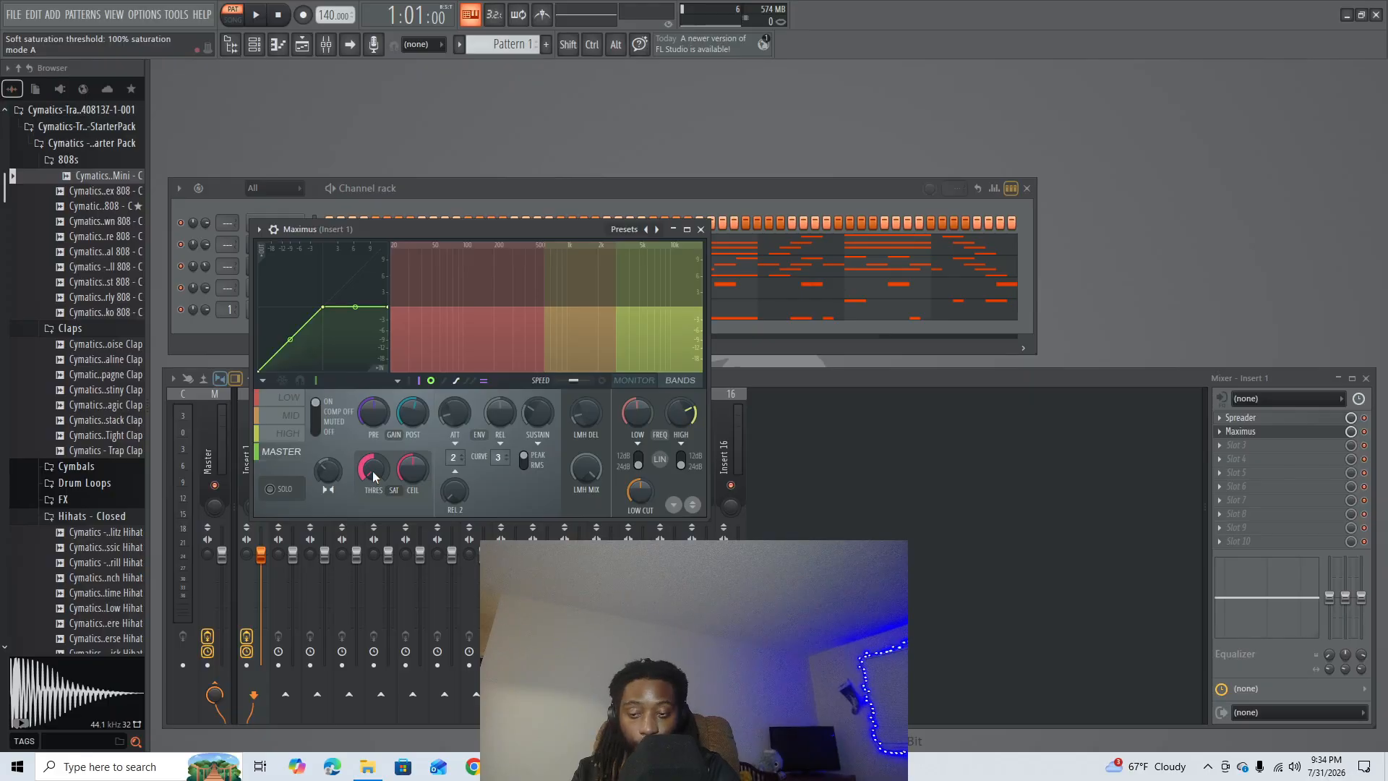
key("space")
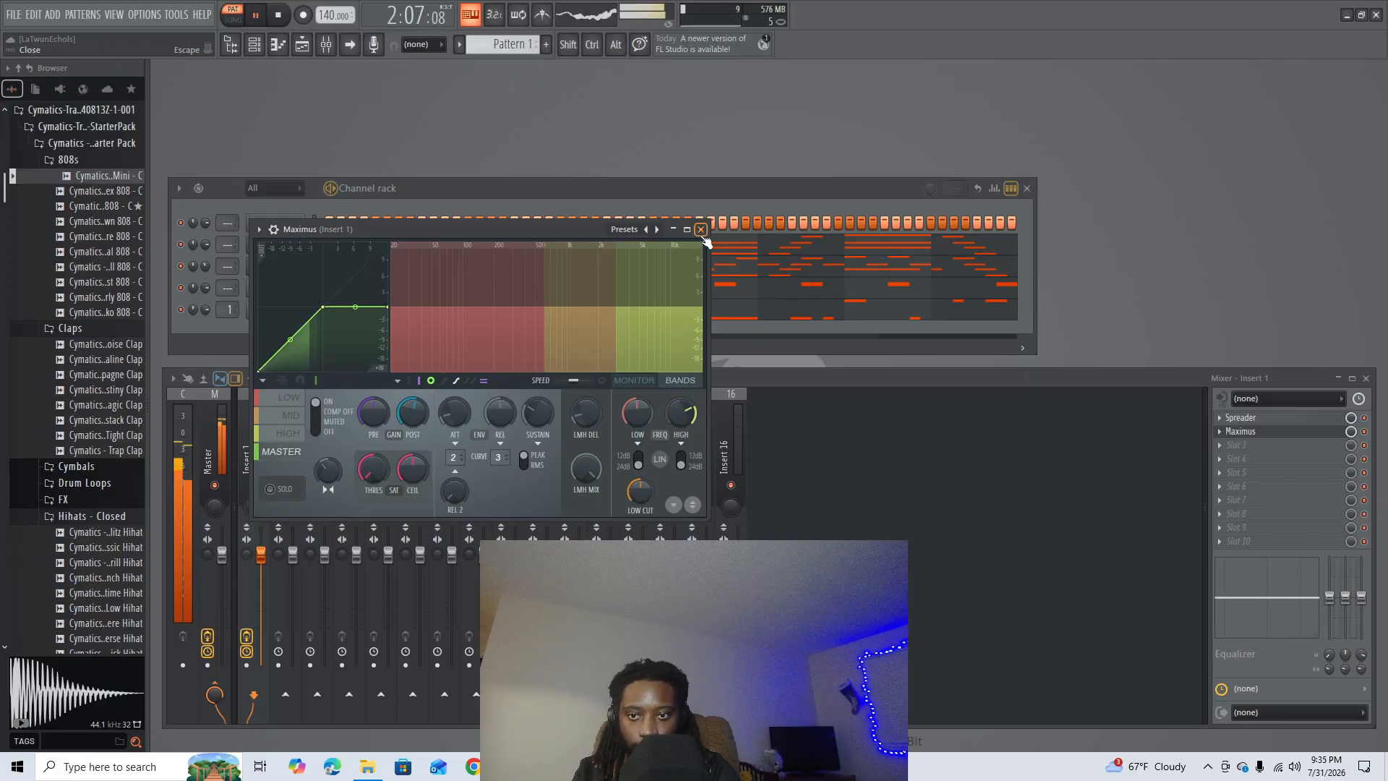
left_click(701, 230)
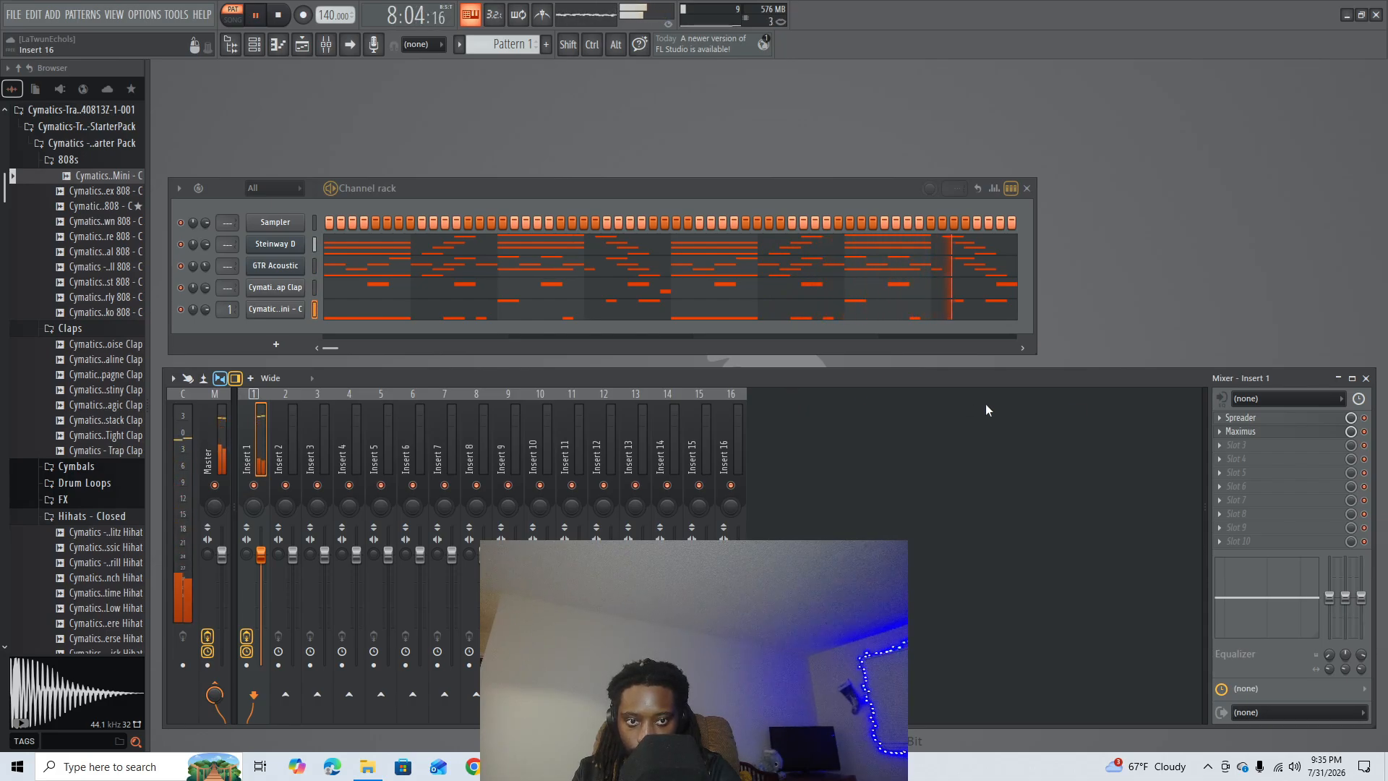
key("space")
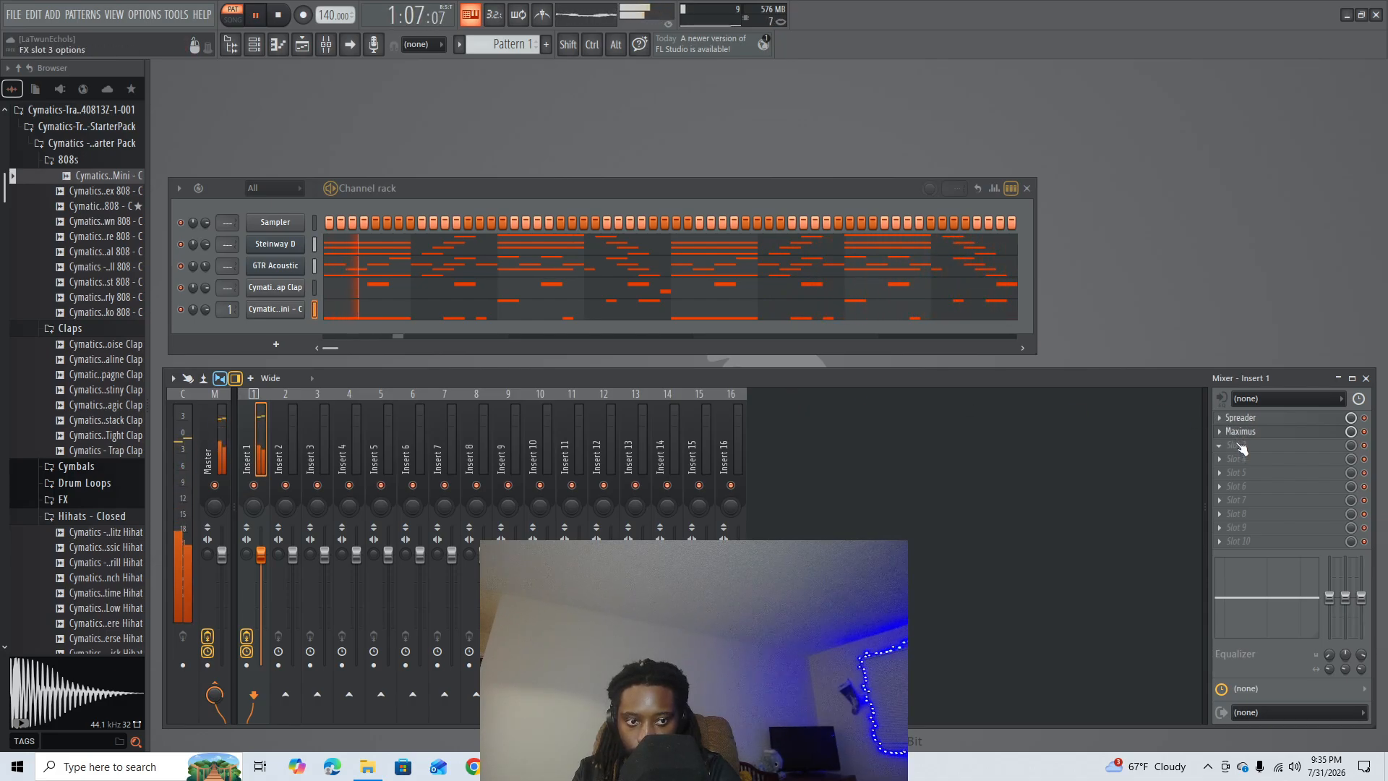
- In Maximus, set the low cut to about 32 Hz, reduce the low and high band frequencies and start playback
left_click(1239, 433)
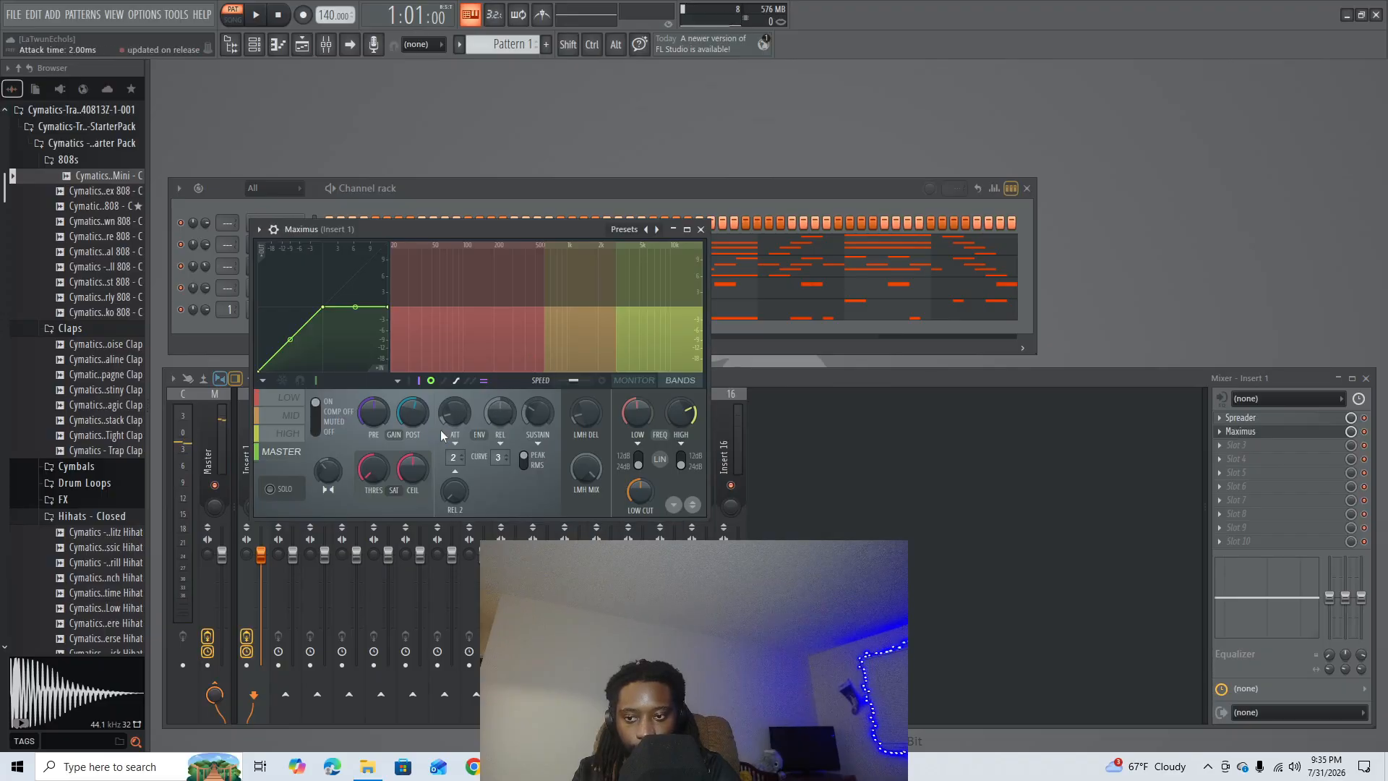
left_click_drag(640, 491, 640, 480)
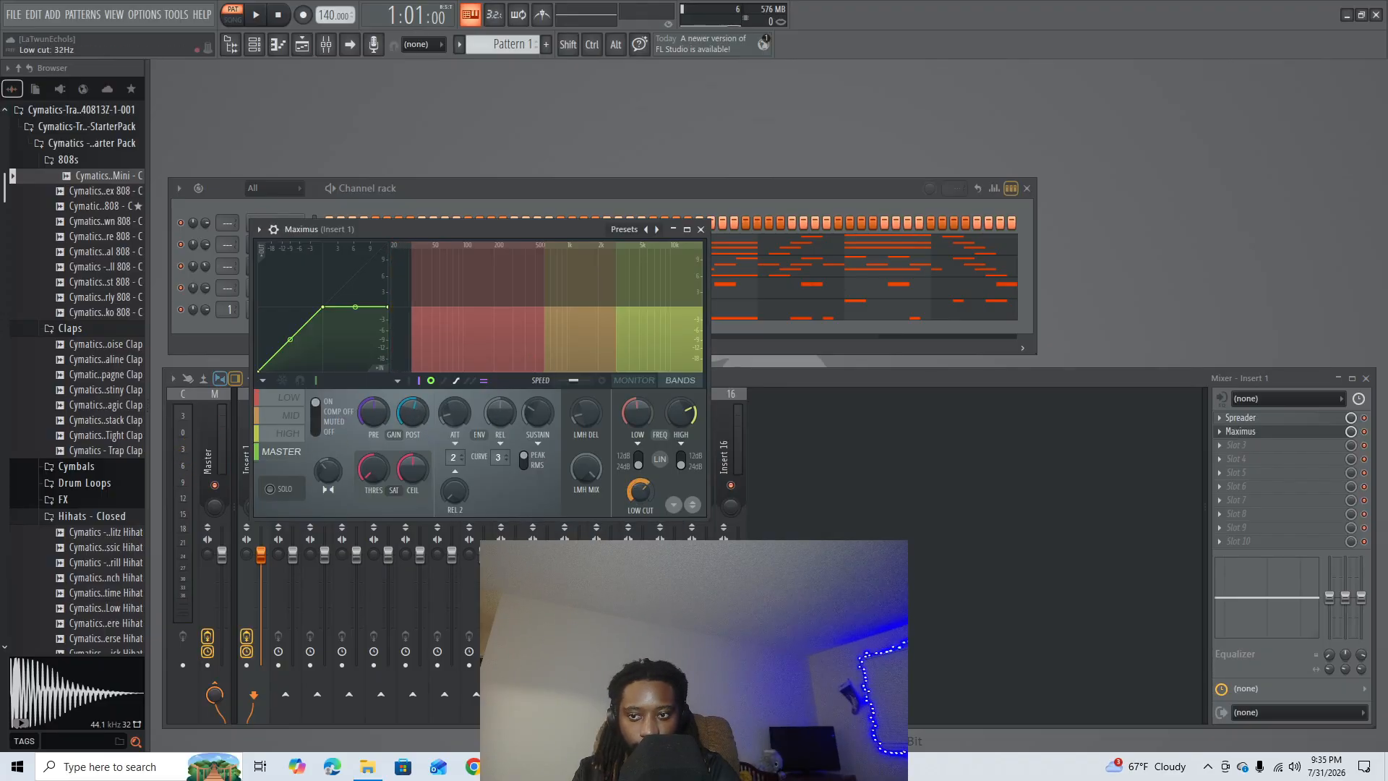
left_click_drag(637, 413, 683, 426)
key("space")
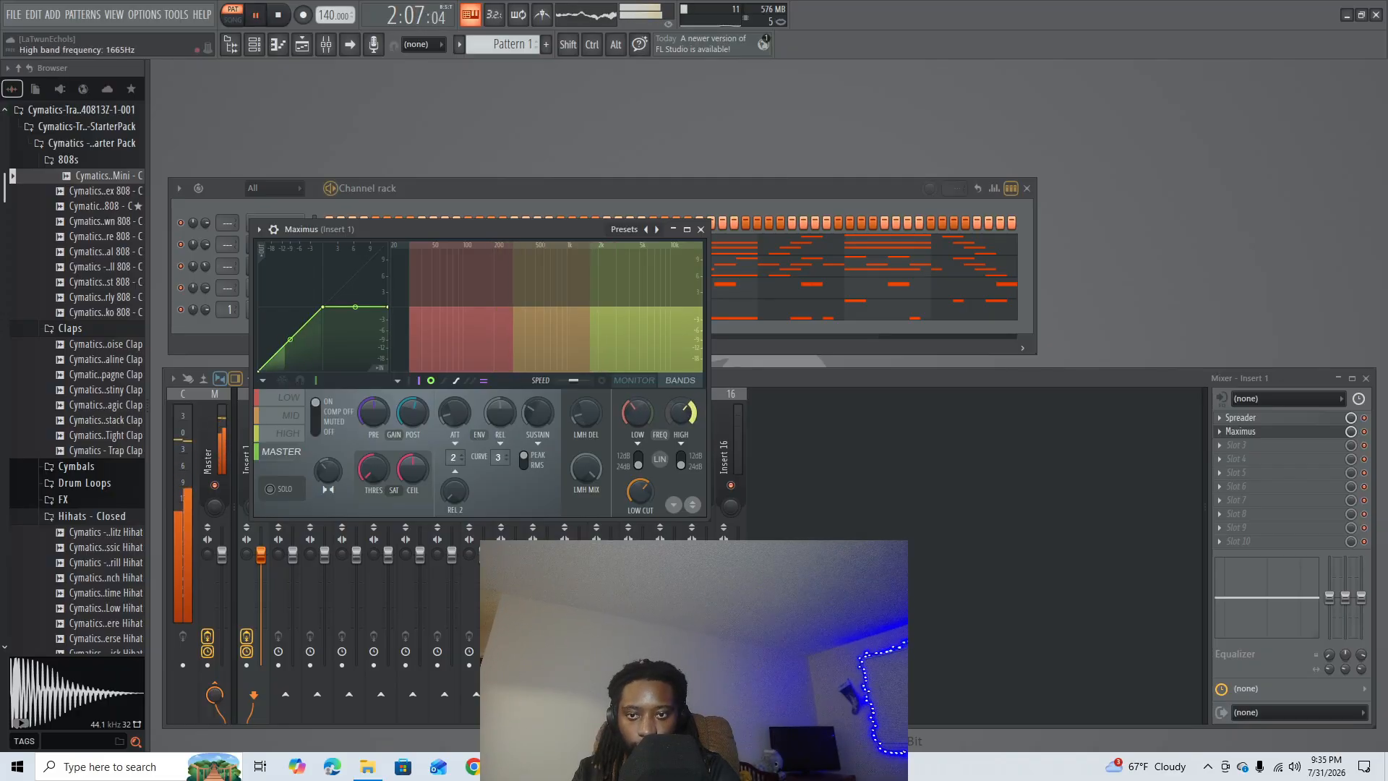
- Set the Maximus high band frequency to about 1906 Hz and adjust the high band's gain during playback
left_click(288, 433)
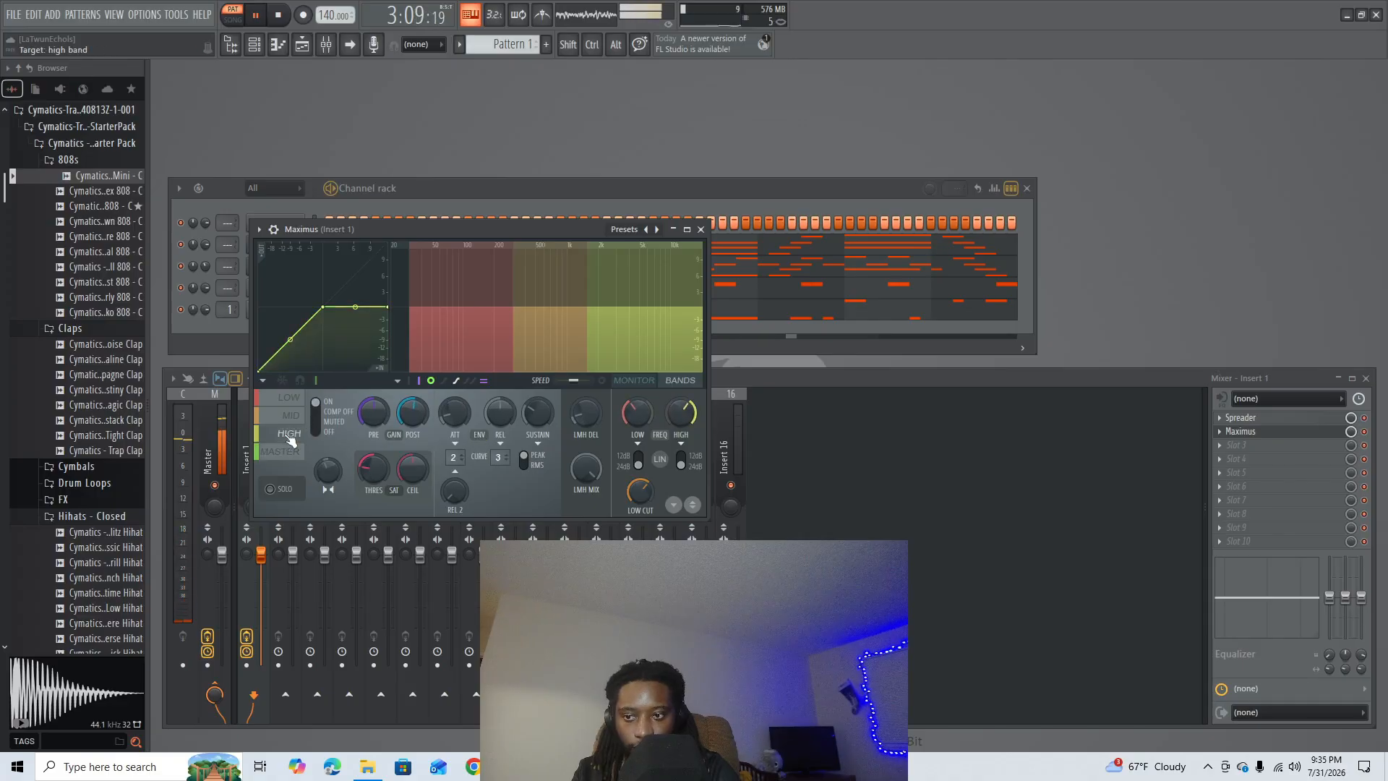
left_click_drag(683, 413, 683, 405)
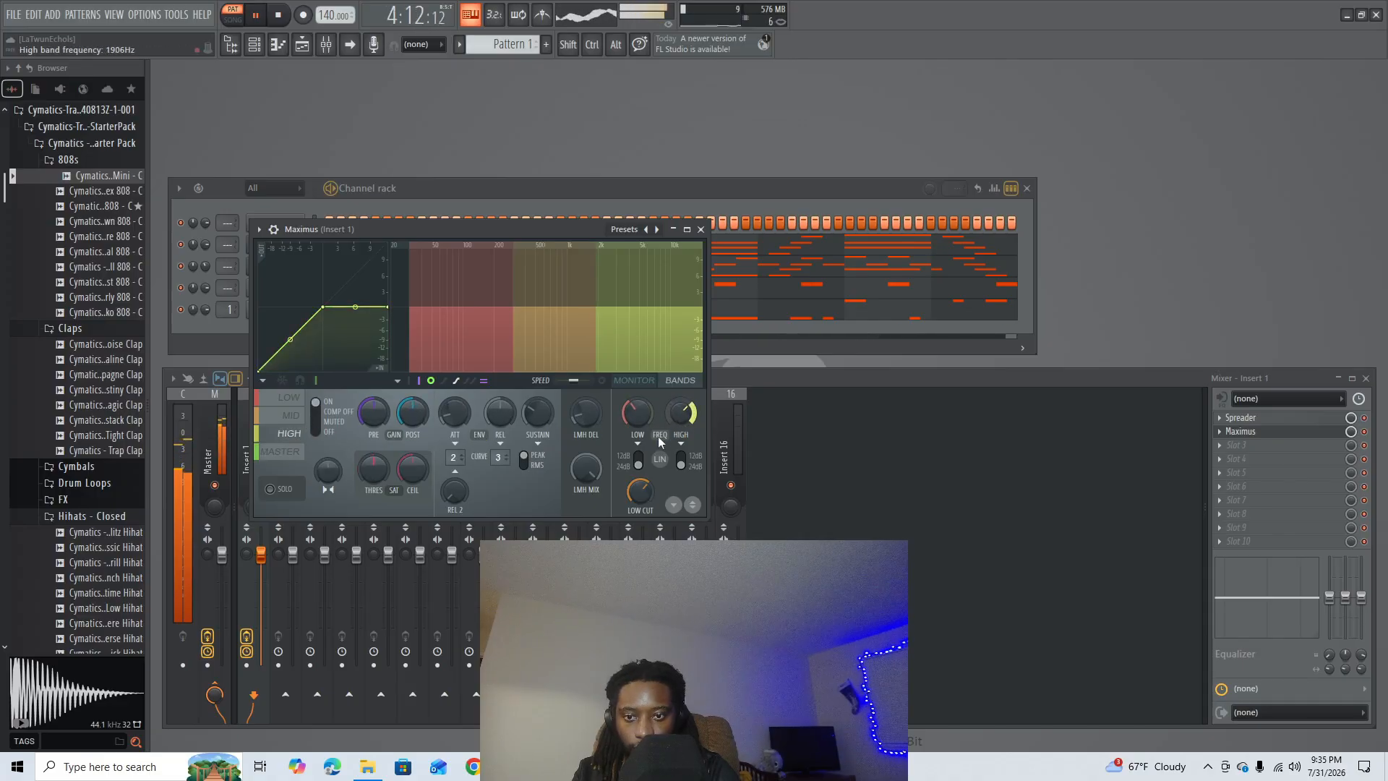
left_click_drag(412, 412, 372, 418)
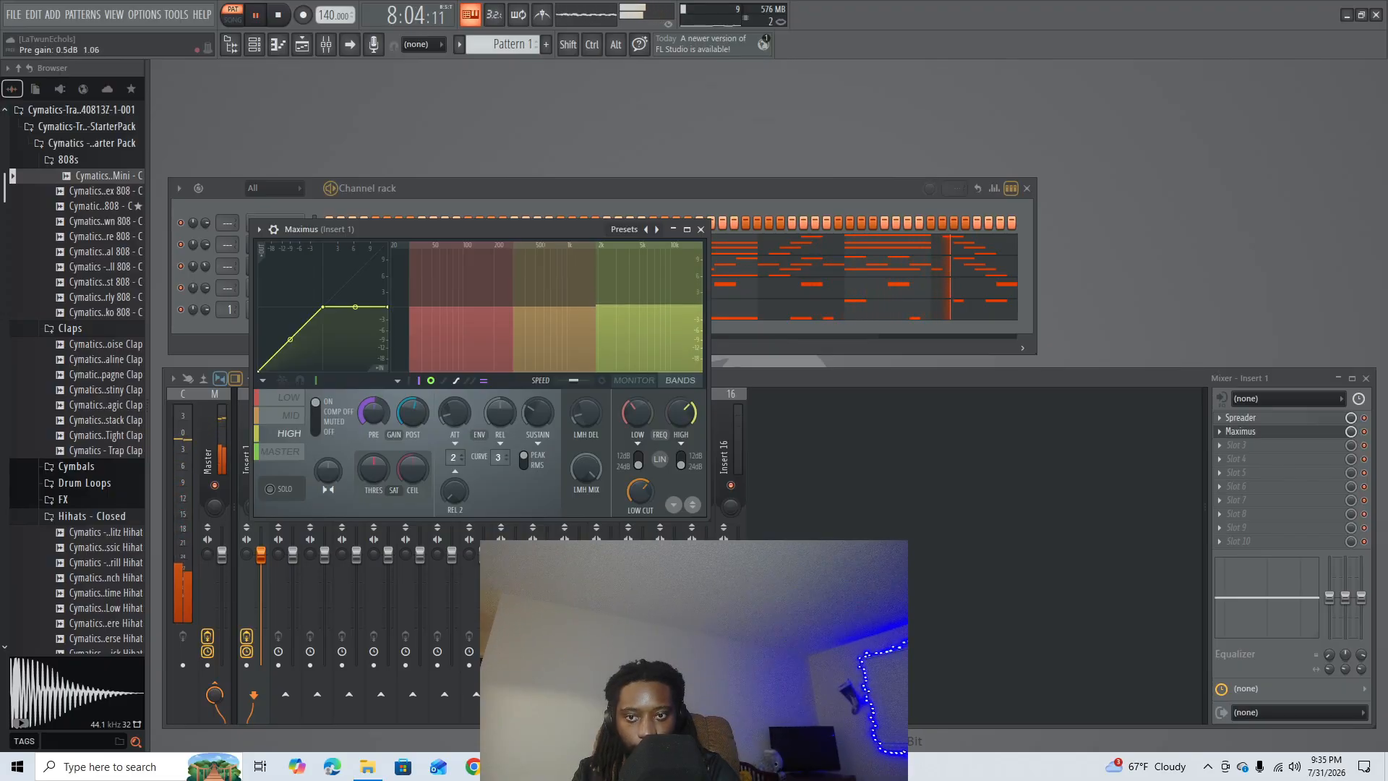
- Raise the Maximus low band's pre gain and the low band frequency slightly, and close the plugin
left_click(289, 397)
left_click_drag(373, 413, 373, 408)
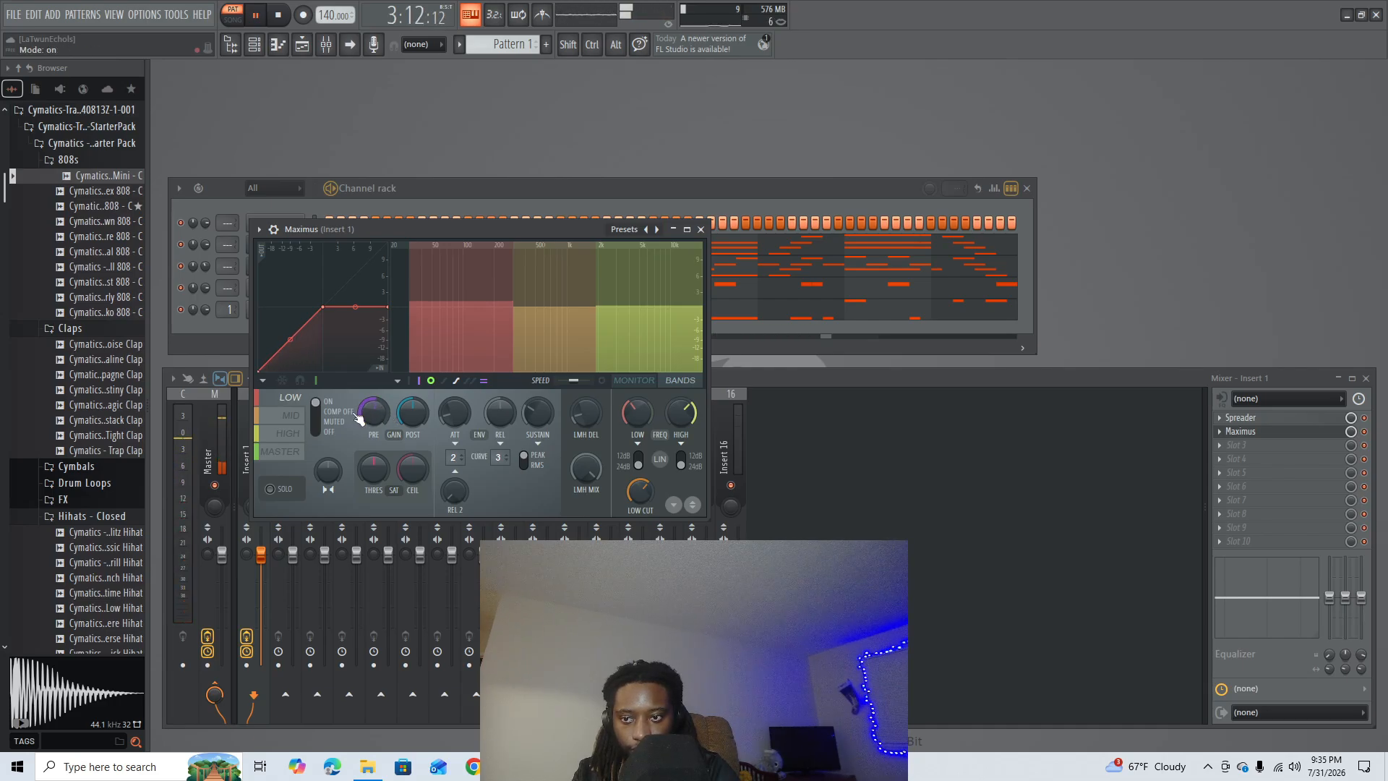
left_click_drag(637, 413, 637, 405)
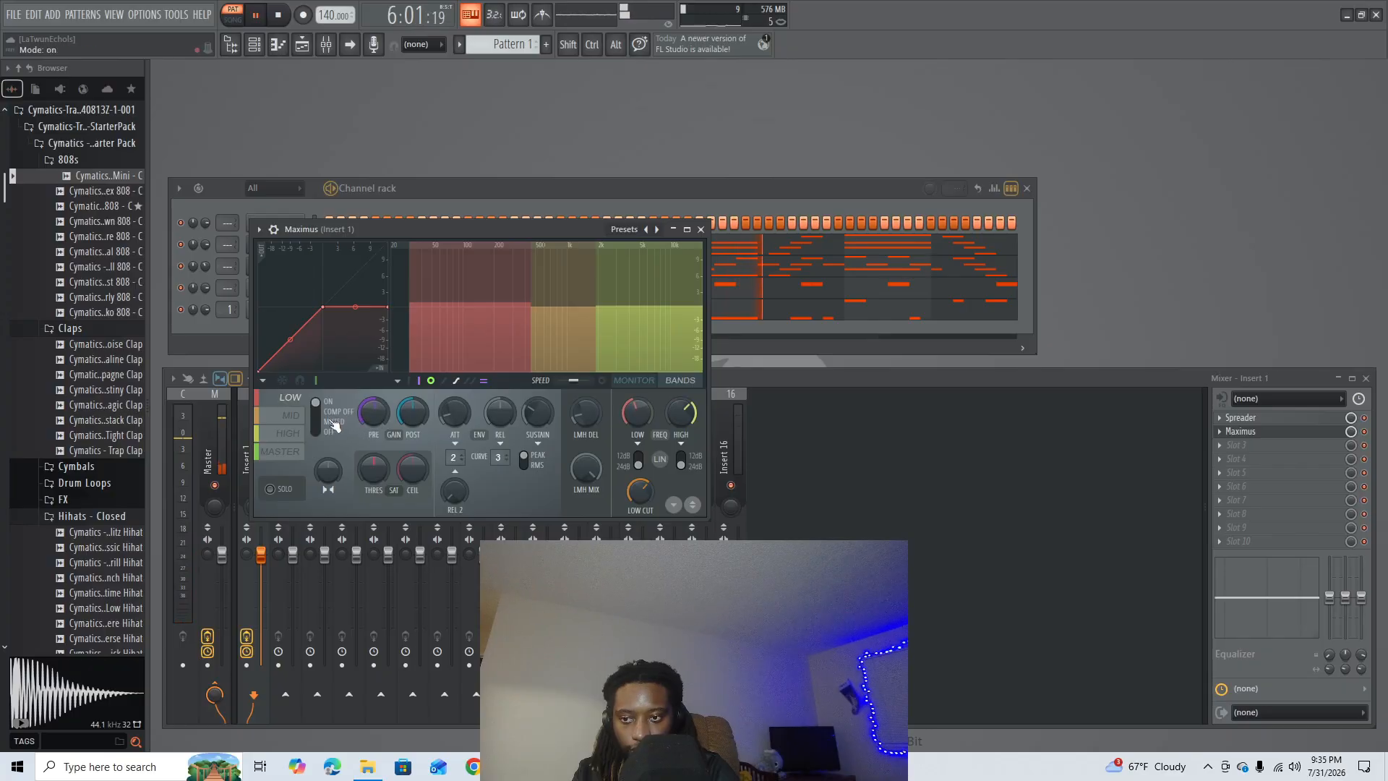
left_click(702, 230)
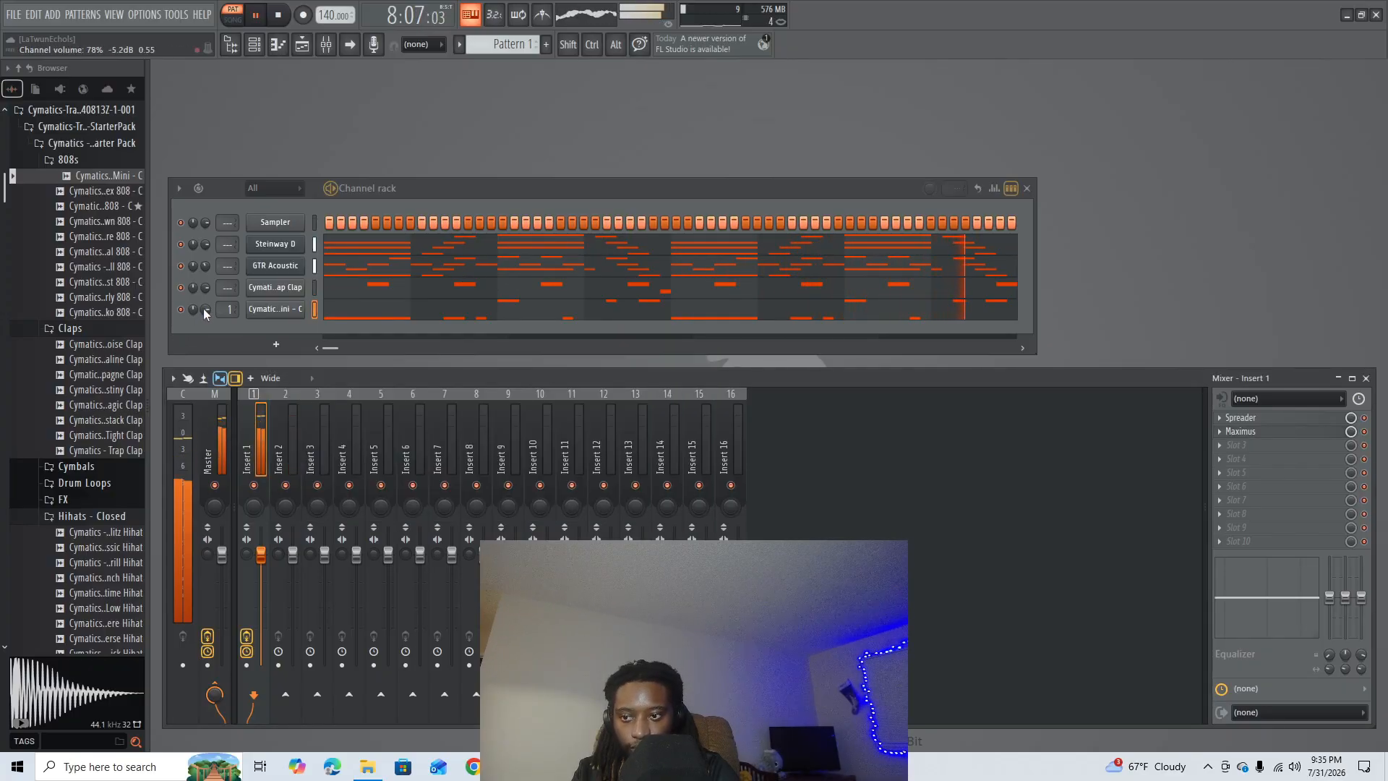
- Lower the 808 channel volume to about 63%, play the pattern to check the mix and reduce the clap channel volume
key("space")
left_click_drag(205, 308, 206, 315)
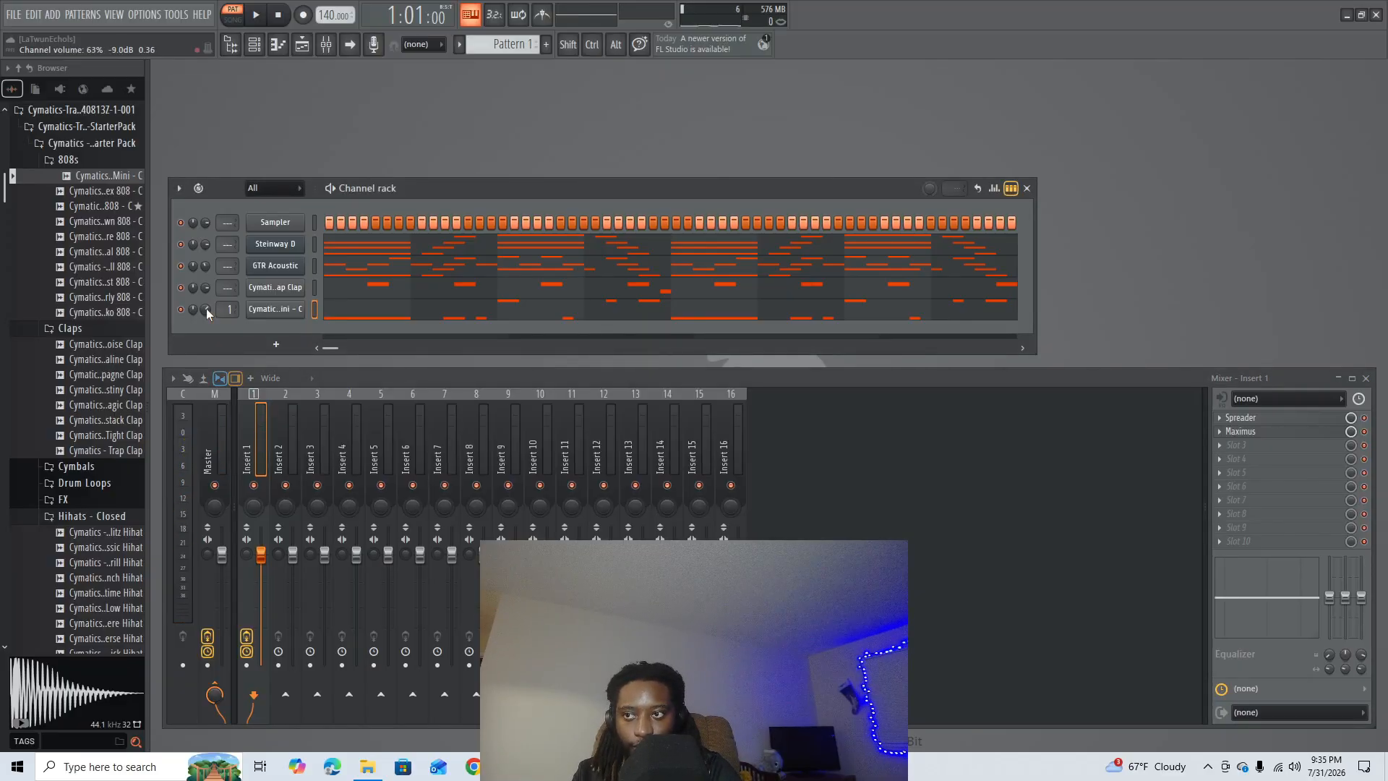
key("space")
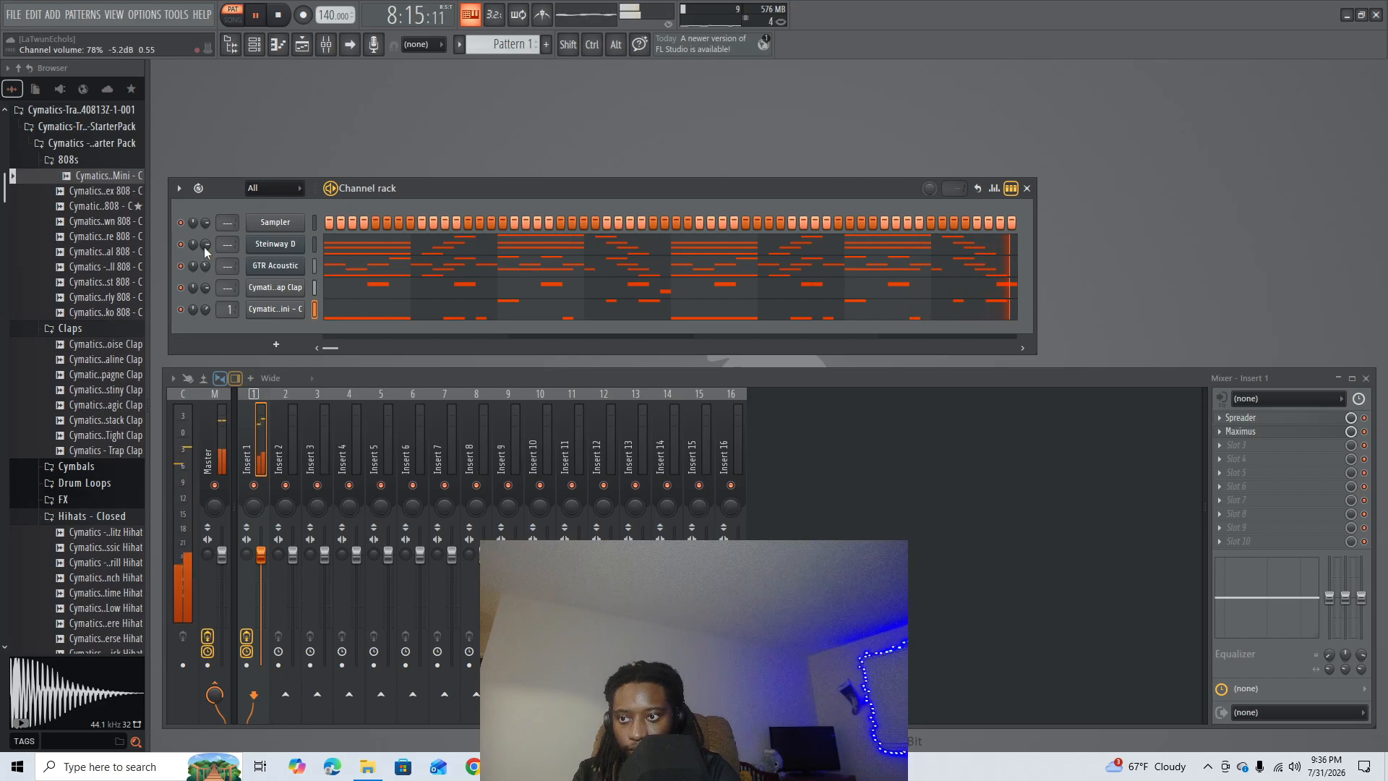
key("space")
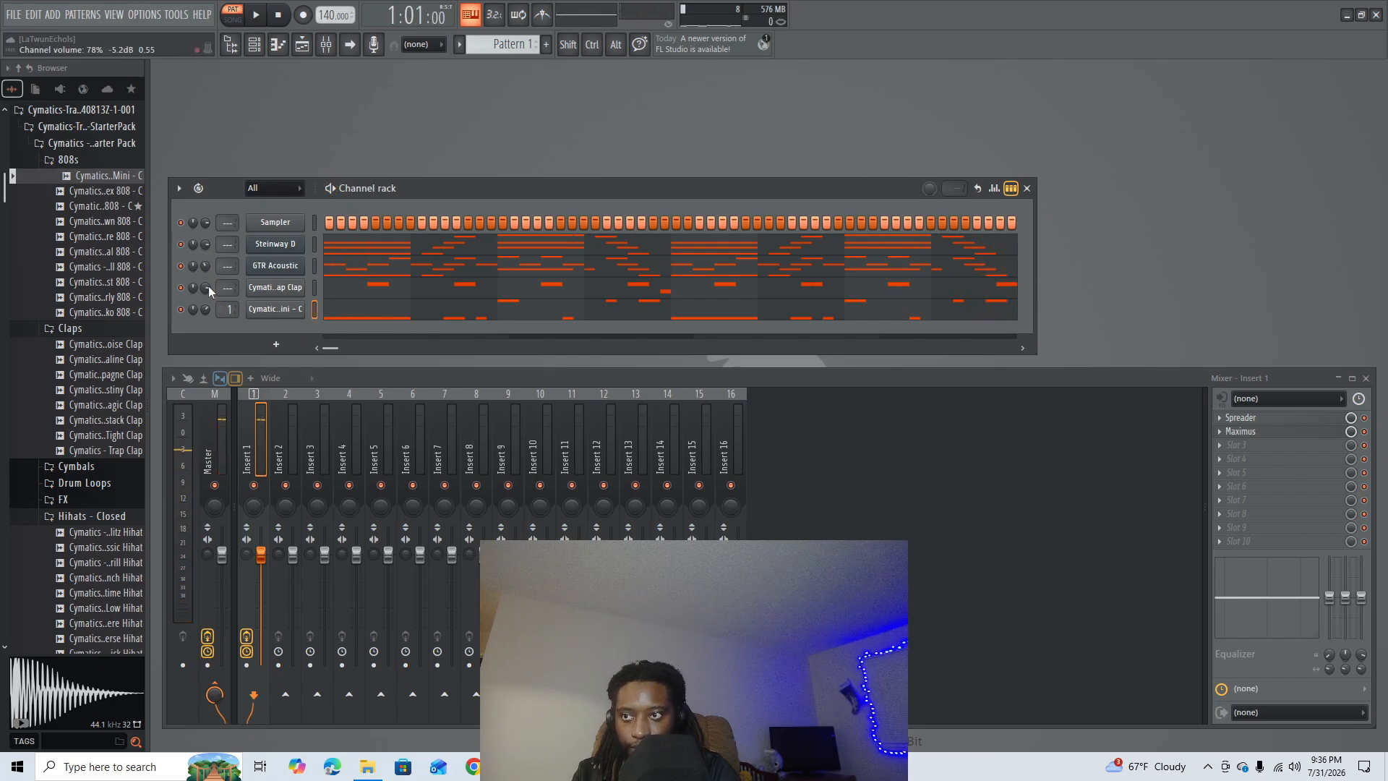
left_click_drag(207, 285, 206, 297)
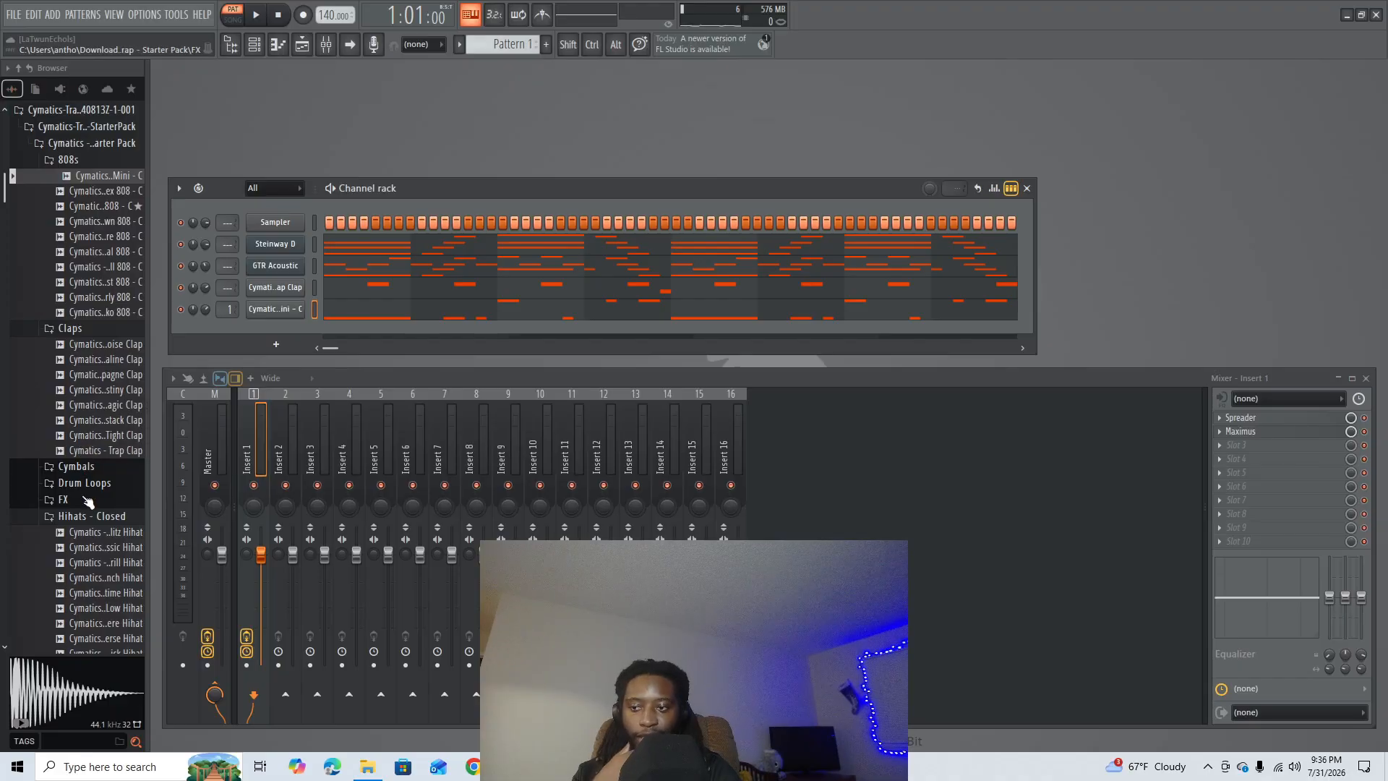
- Add the Cymatics Classic Hihat sample as a new channel in the channel rack and open its piano roll
scroll(108, 376, "down", 4)
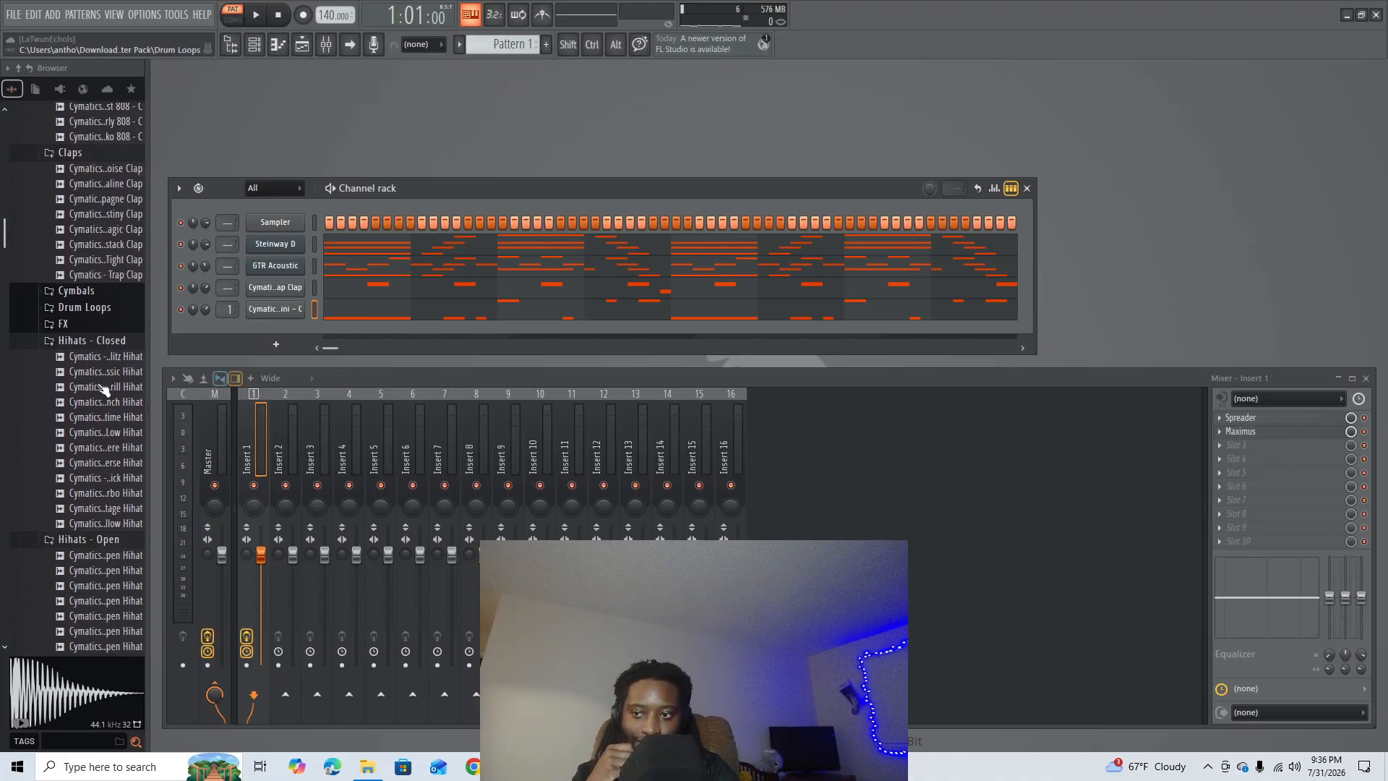
left_click(105, 367)
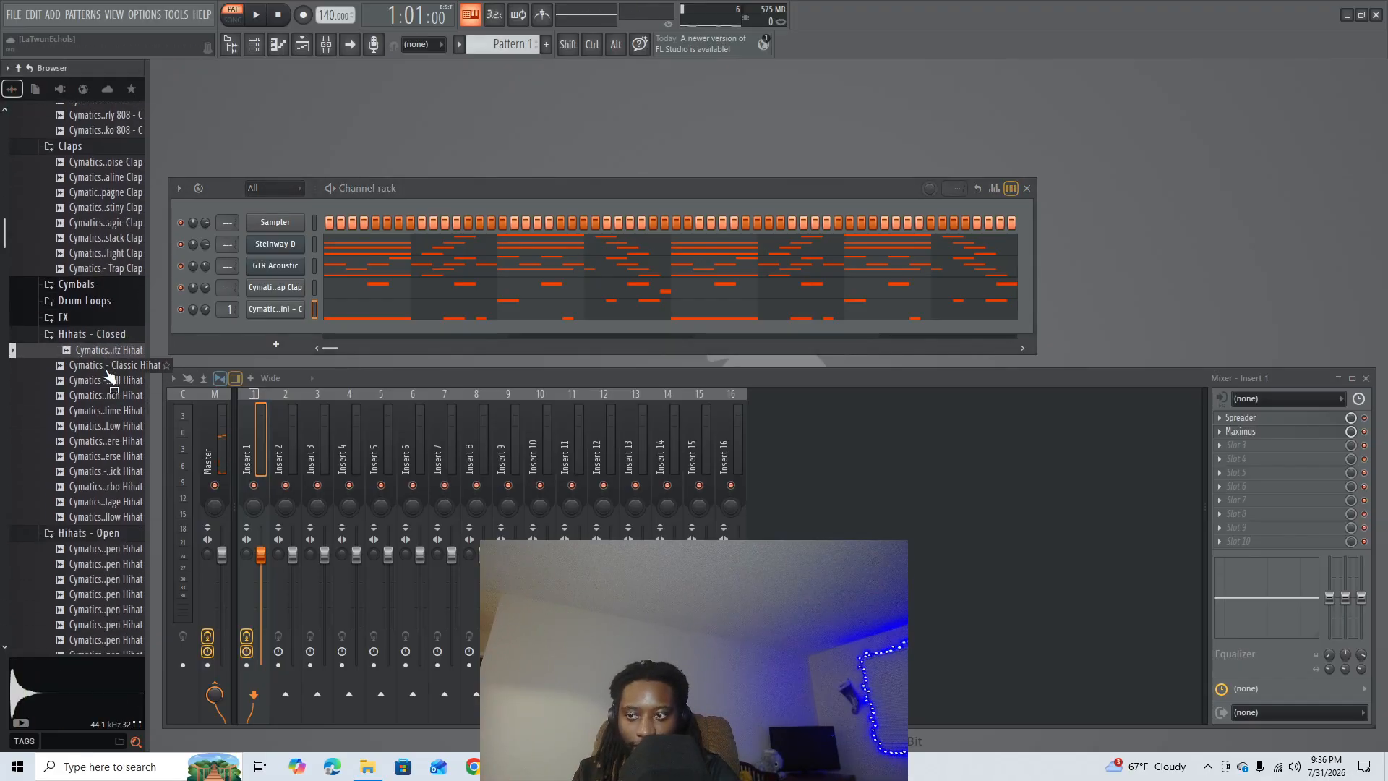
left_click_drag(108, 372, 273, 333)
right_click(272, 331)
left_click(325, 332)
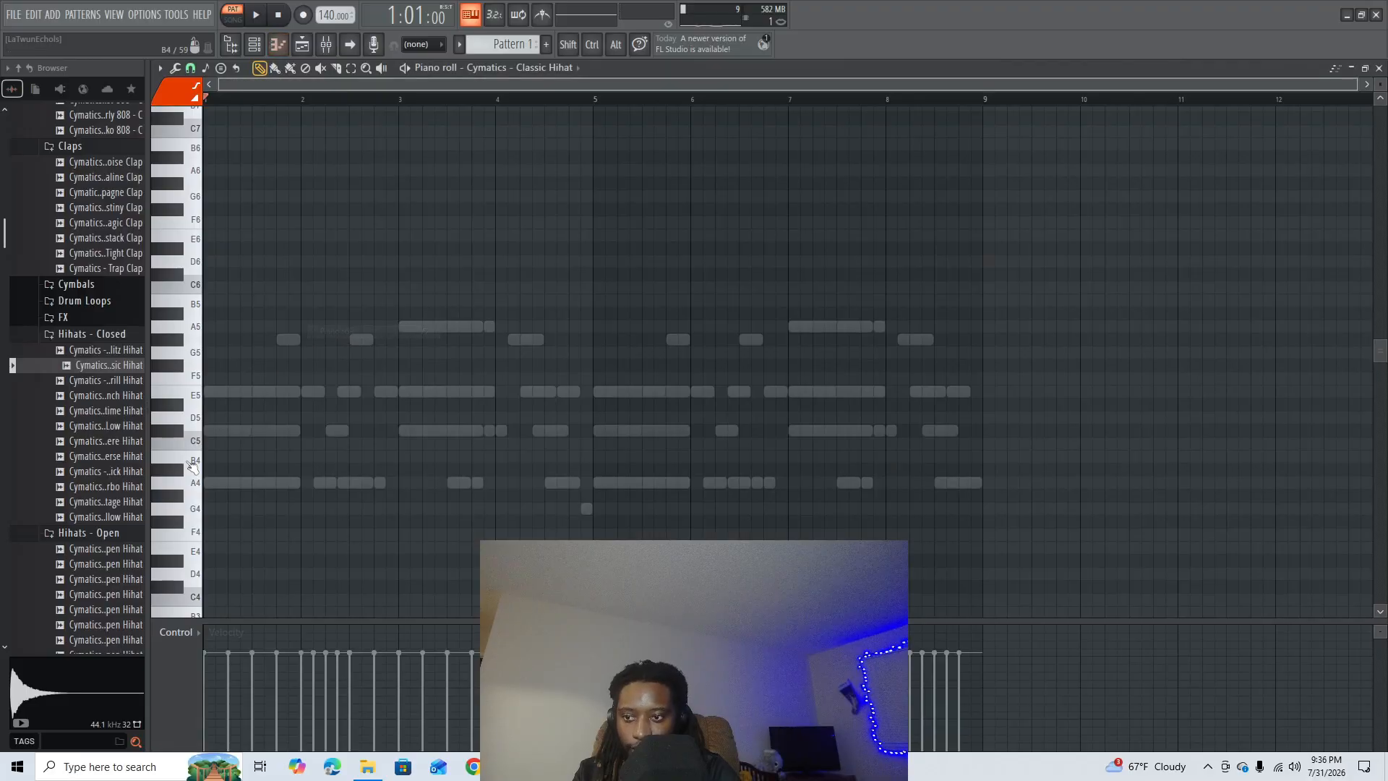
- Place A4 hi-hat notes on every beat of bars 1 and 2
left_click(203, 480)
left_click(265, 483)
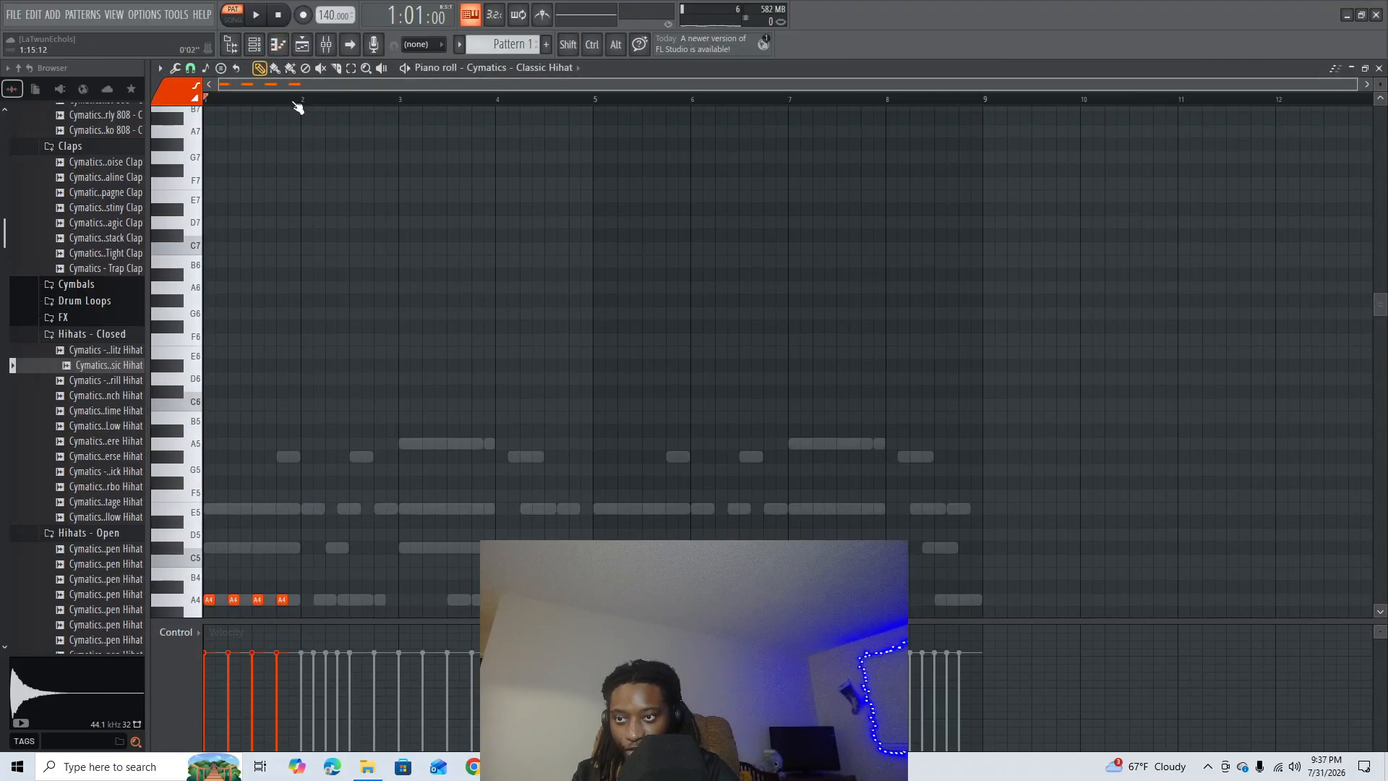
scroll(280, 326, "down", 4)
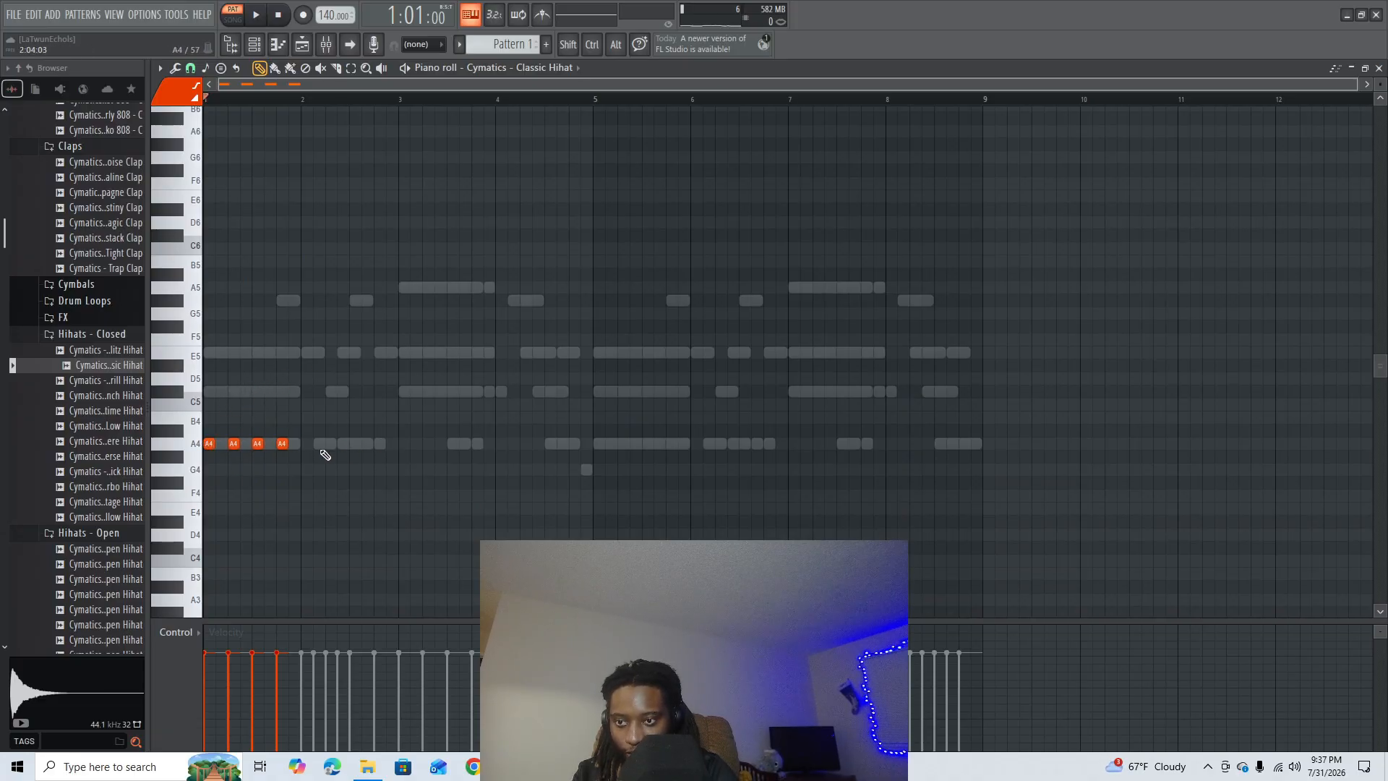
left_click(307, 443)
left_click(331, 443)
left_click(355, 443)
left_click(380, 443)
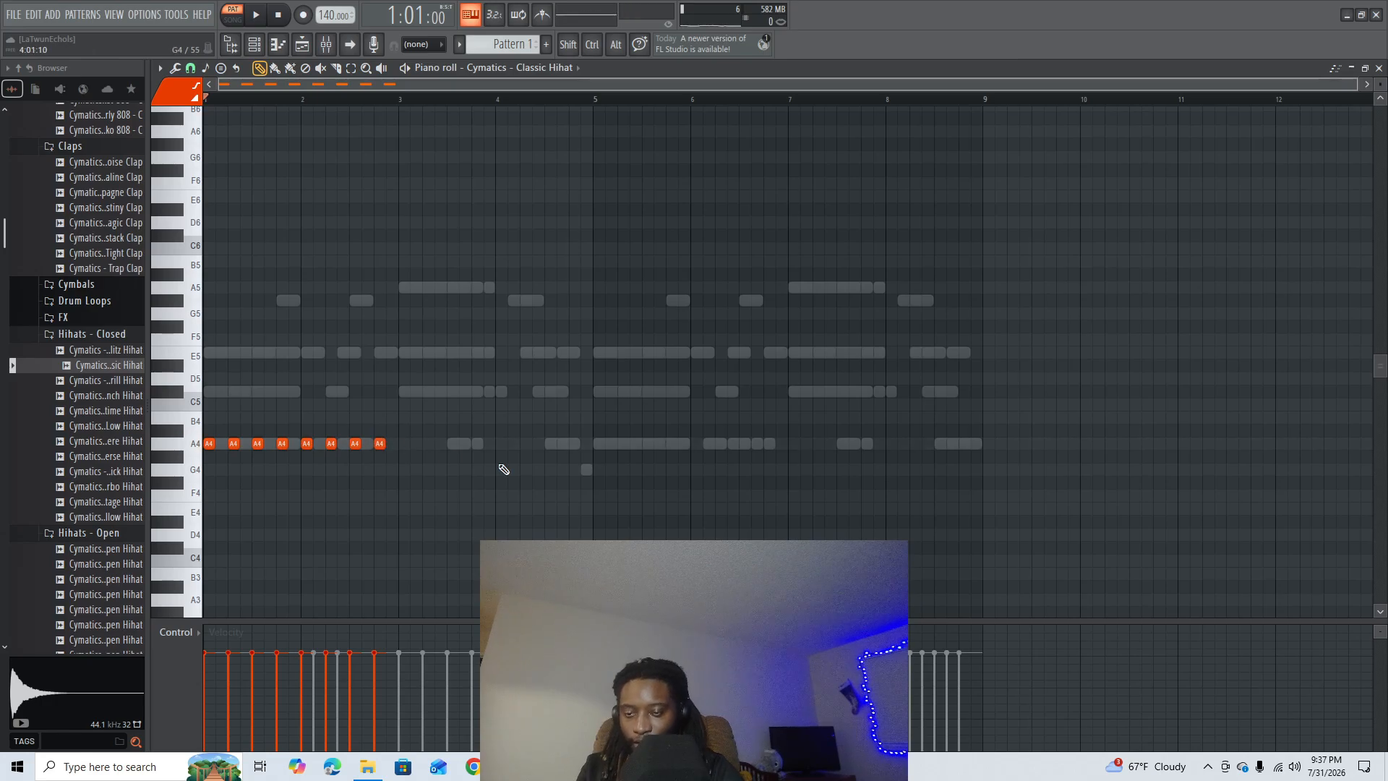
- Duplicate the A4 hi-hat hits across bars 3 to 8, aligned to the beats, and play the pattern
key("ctrl+b")
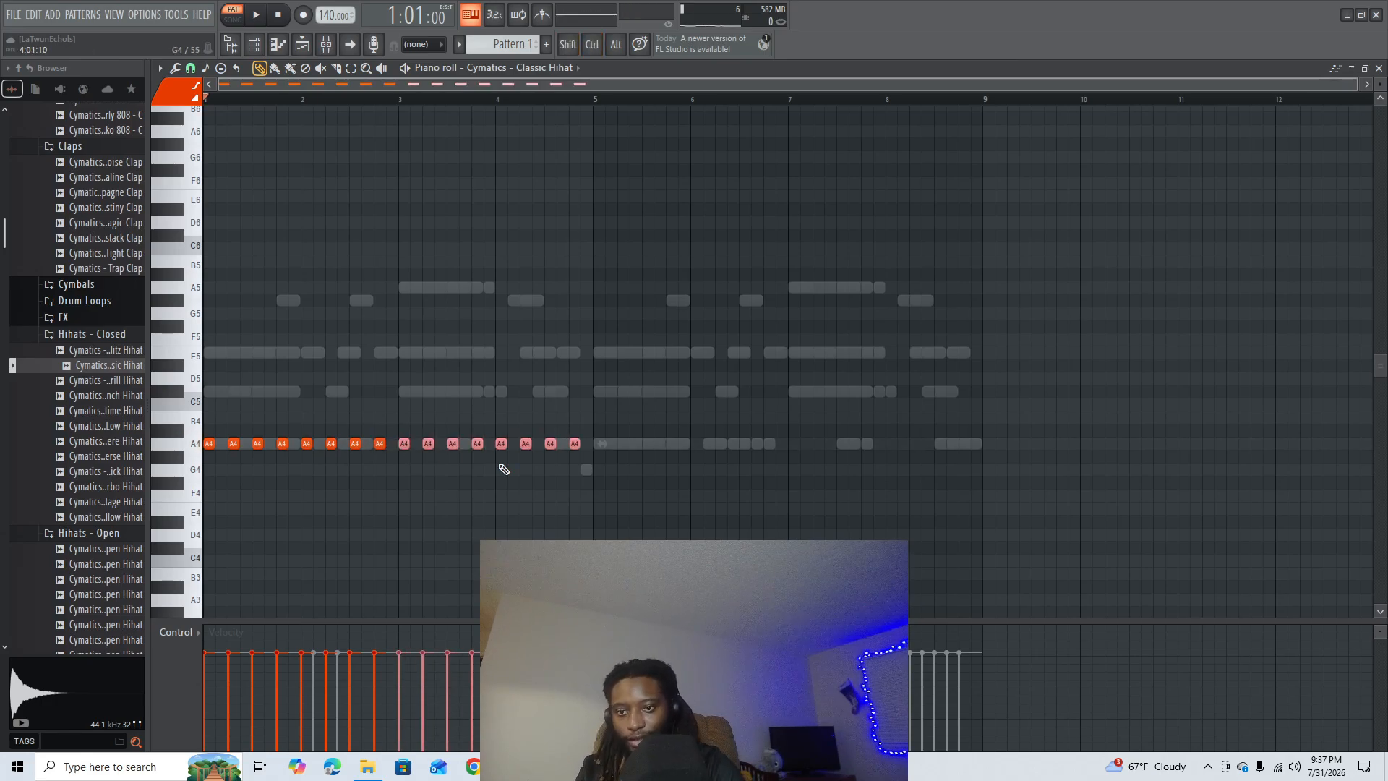
key("ctrl+d")
key("ctrl+b")
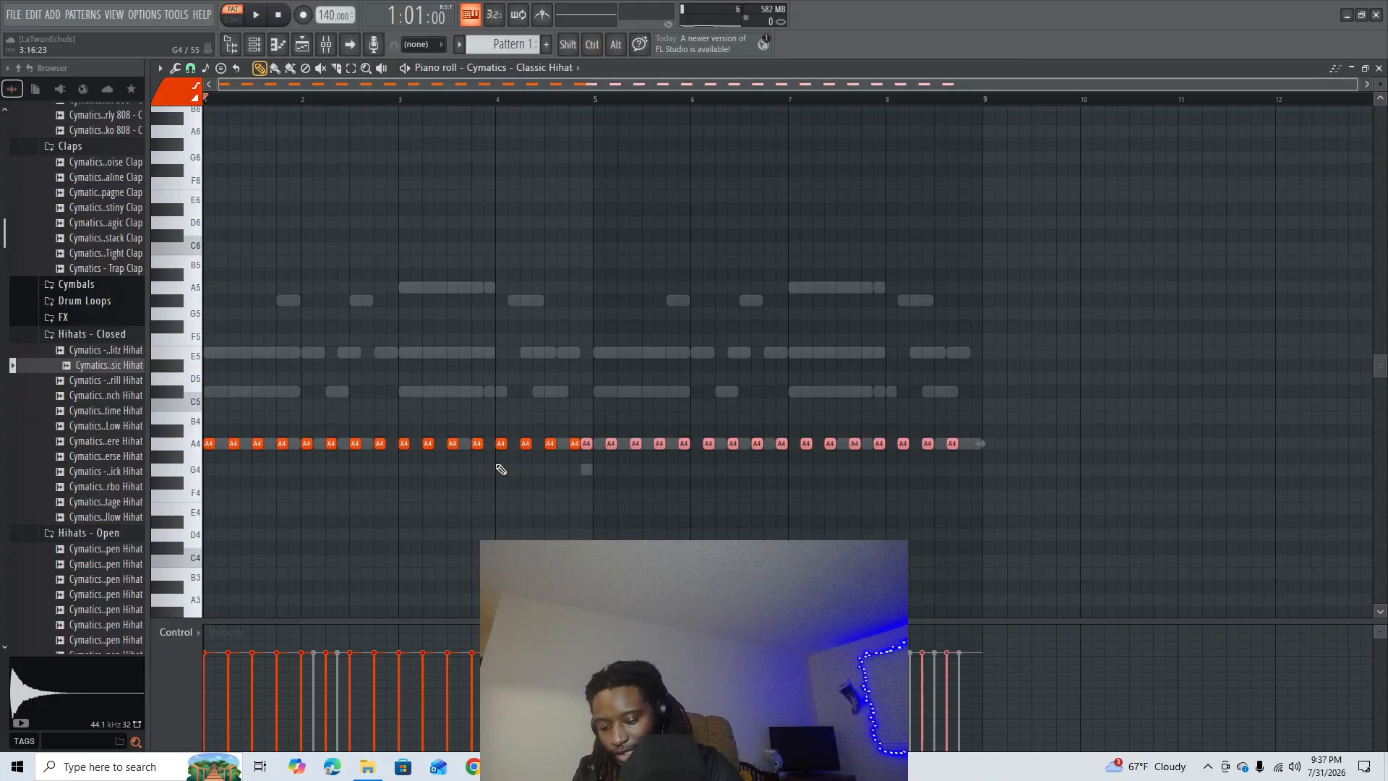
key("shift+Right")
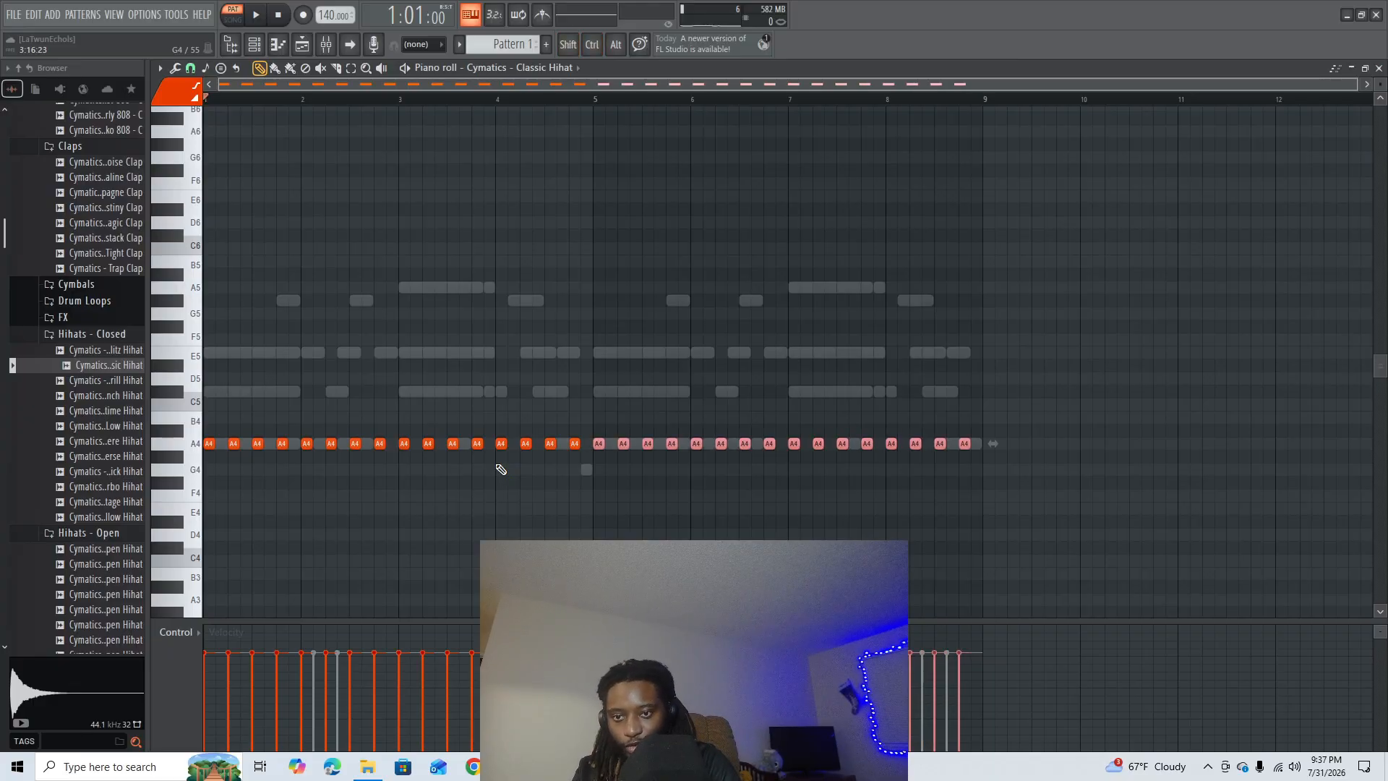
key("ctrl+d")
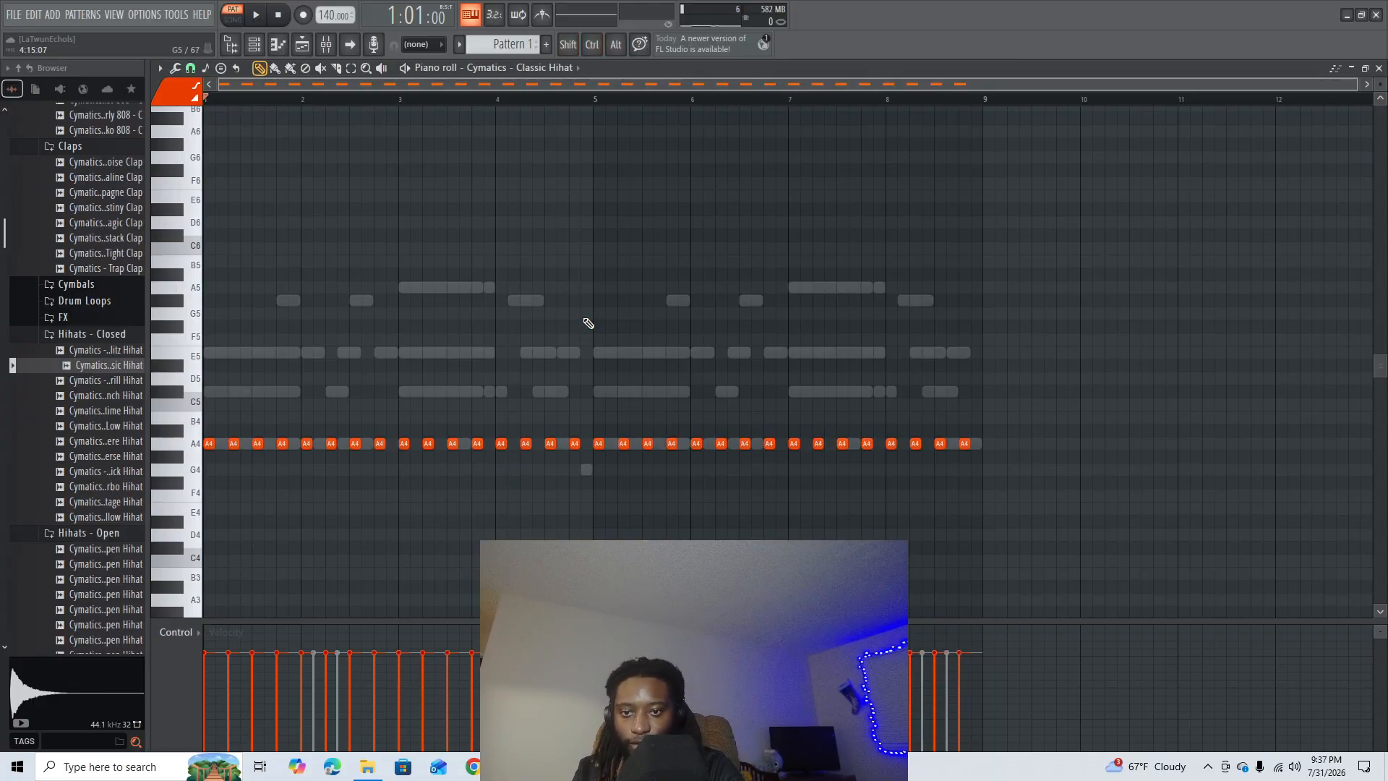
key("space")
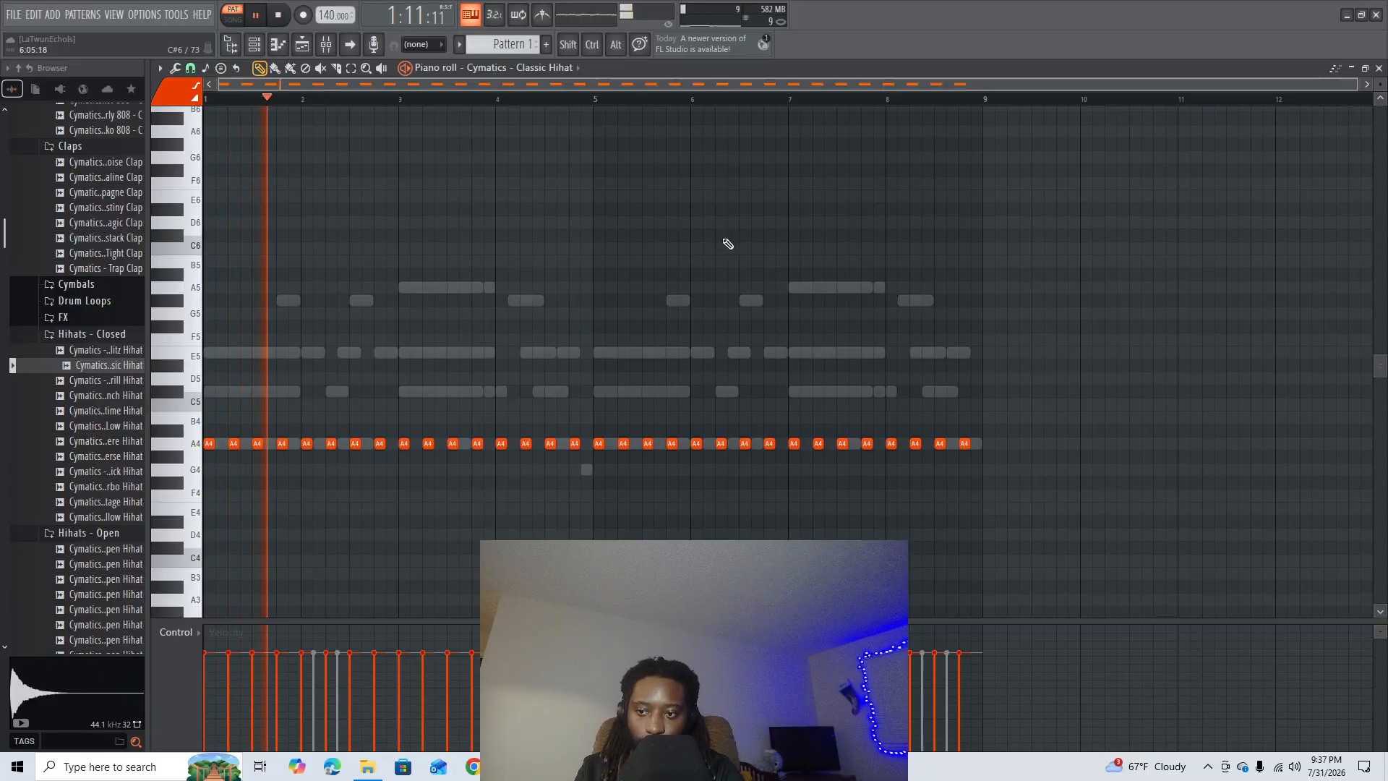
key("space")
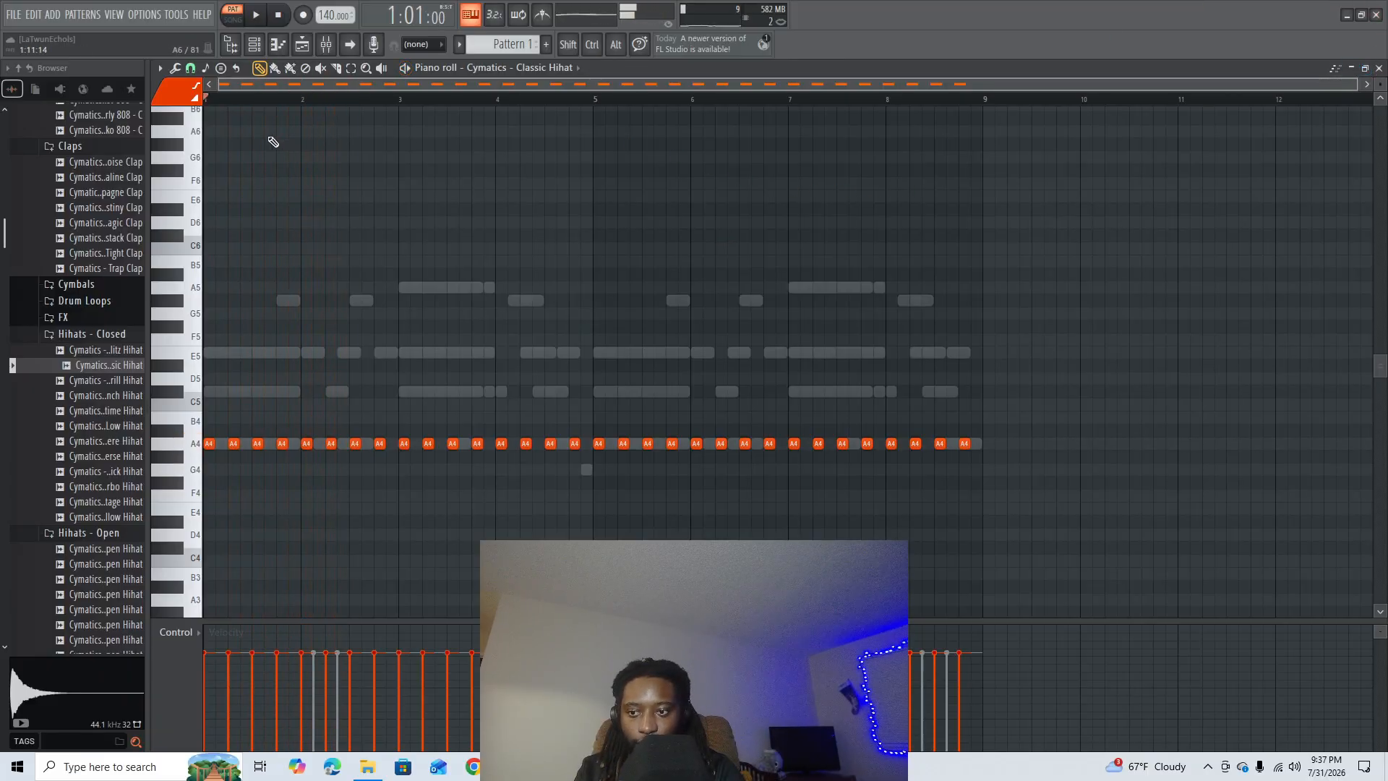
- Add an A4 hit midway between beats 1 and 2 of bar 2 and remove the hits on beats 2 and 3
scroll(339, 109, "up", 2)
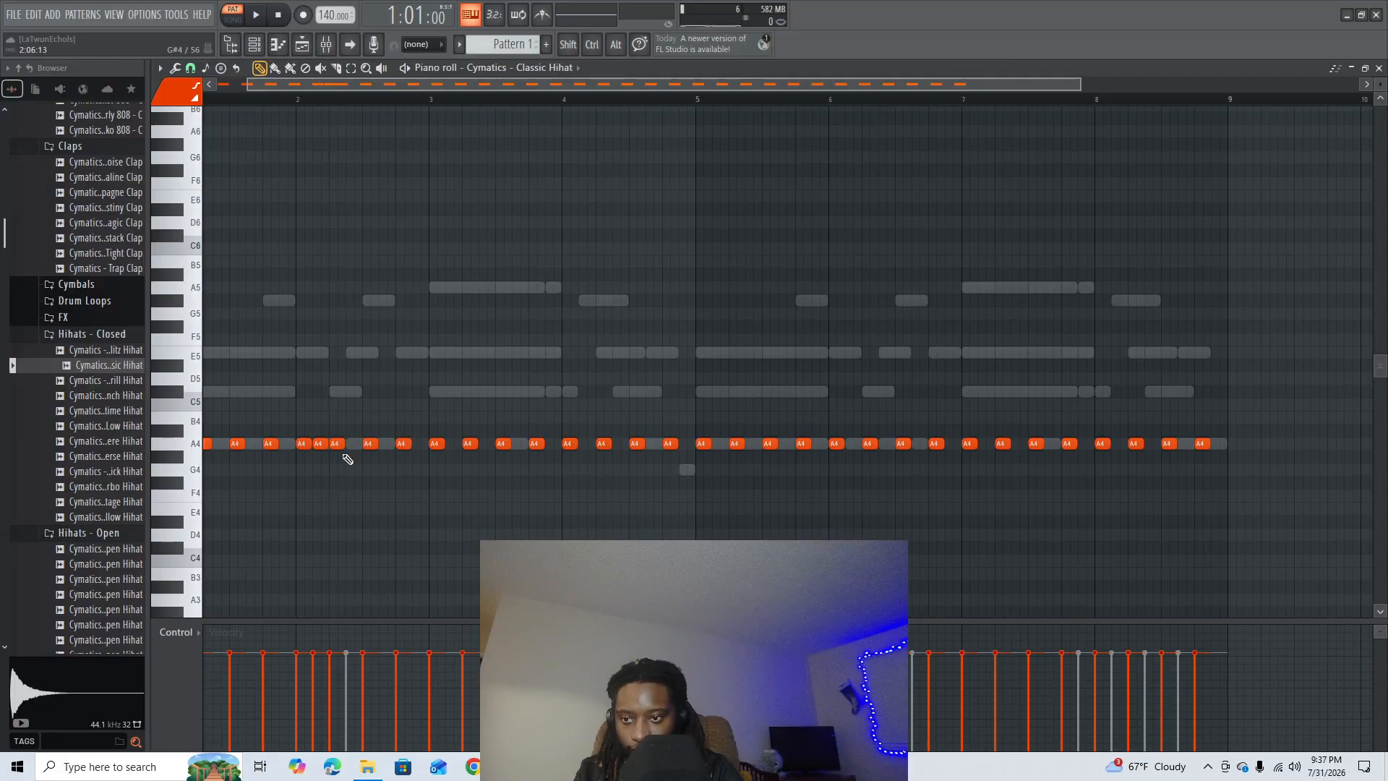
key("space")
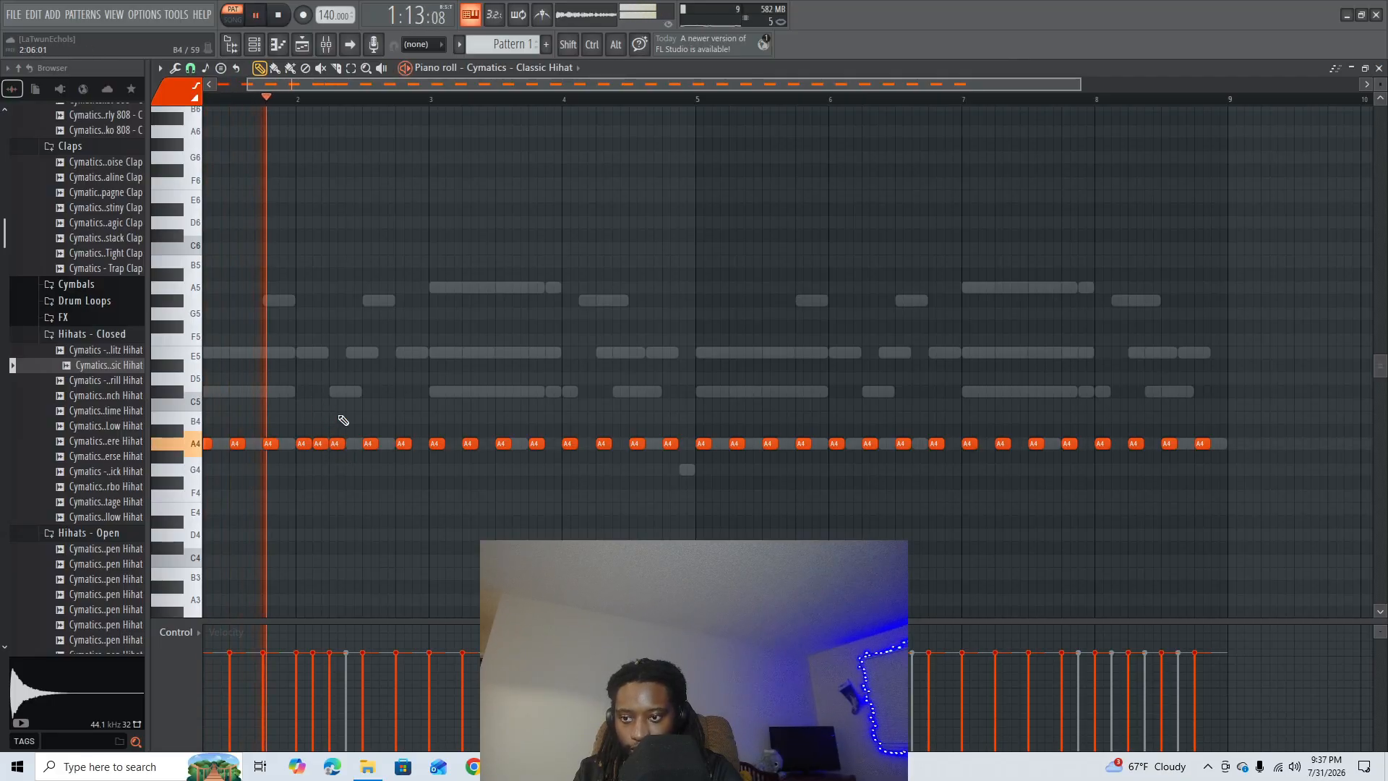
key("space")
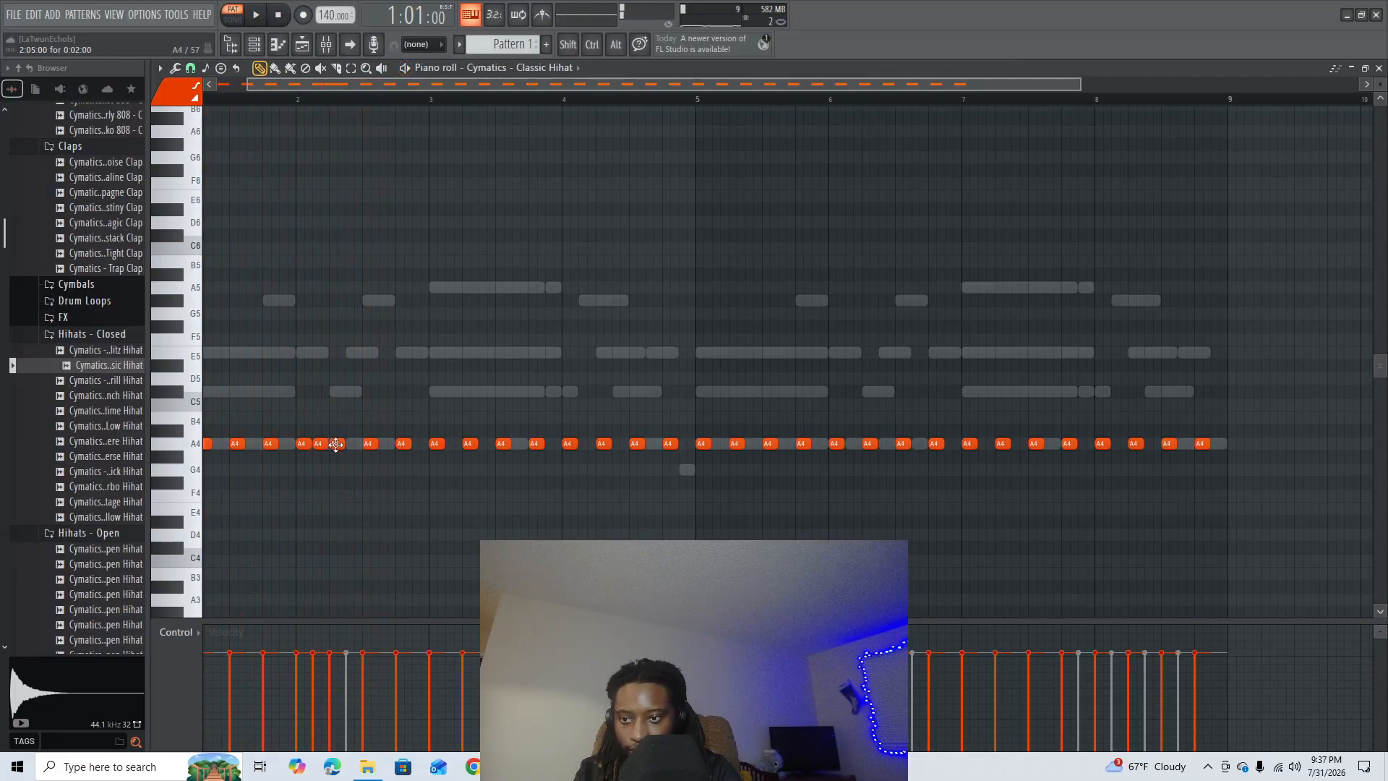
scroll(334, 101, "down", 2)
scroll(333, 101, "up", 6)
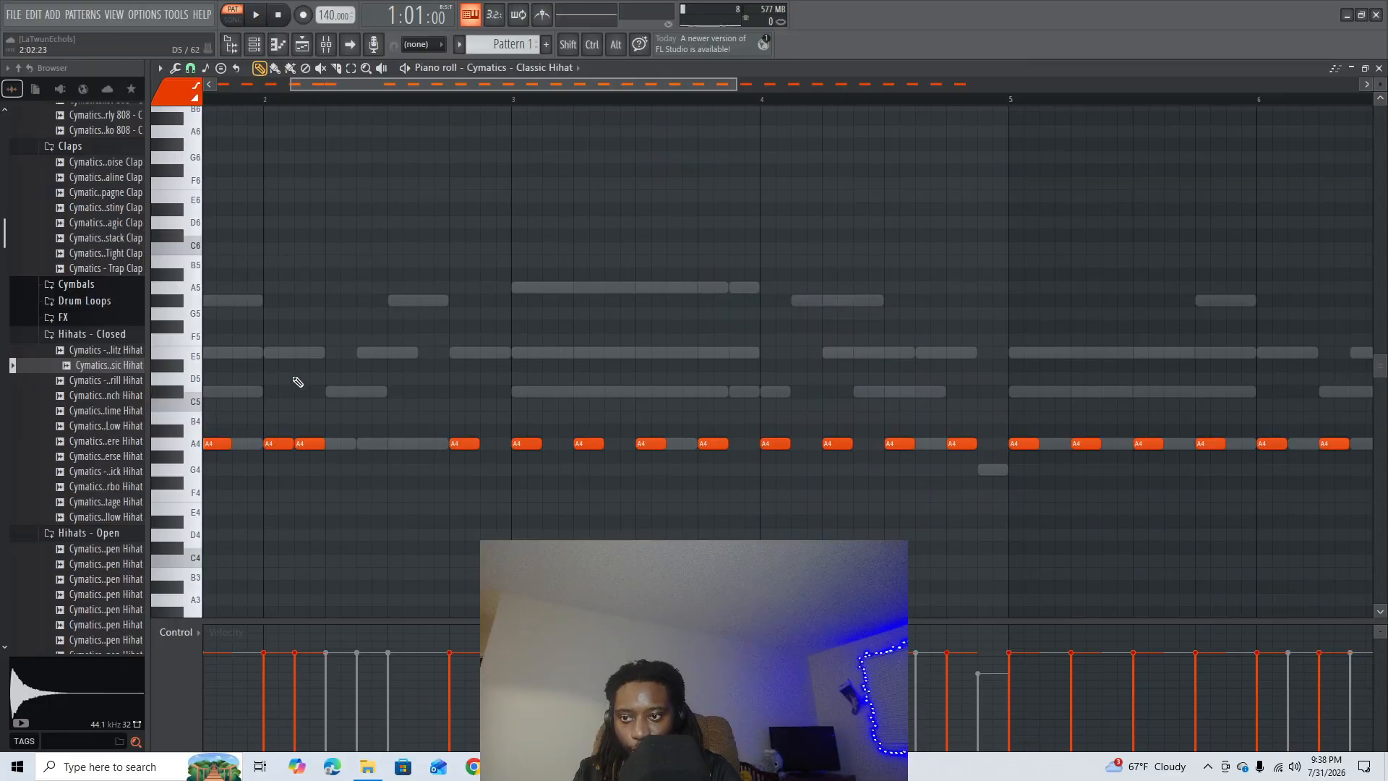
- Draw an E5 note in bar 2, chop it into four hits, shorten them, and move the roll to A4 just after beat 2
left_click(274, 354)
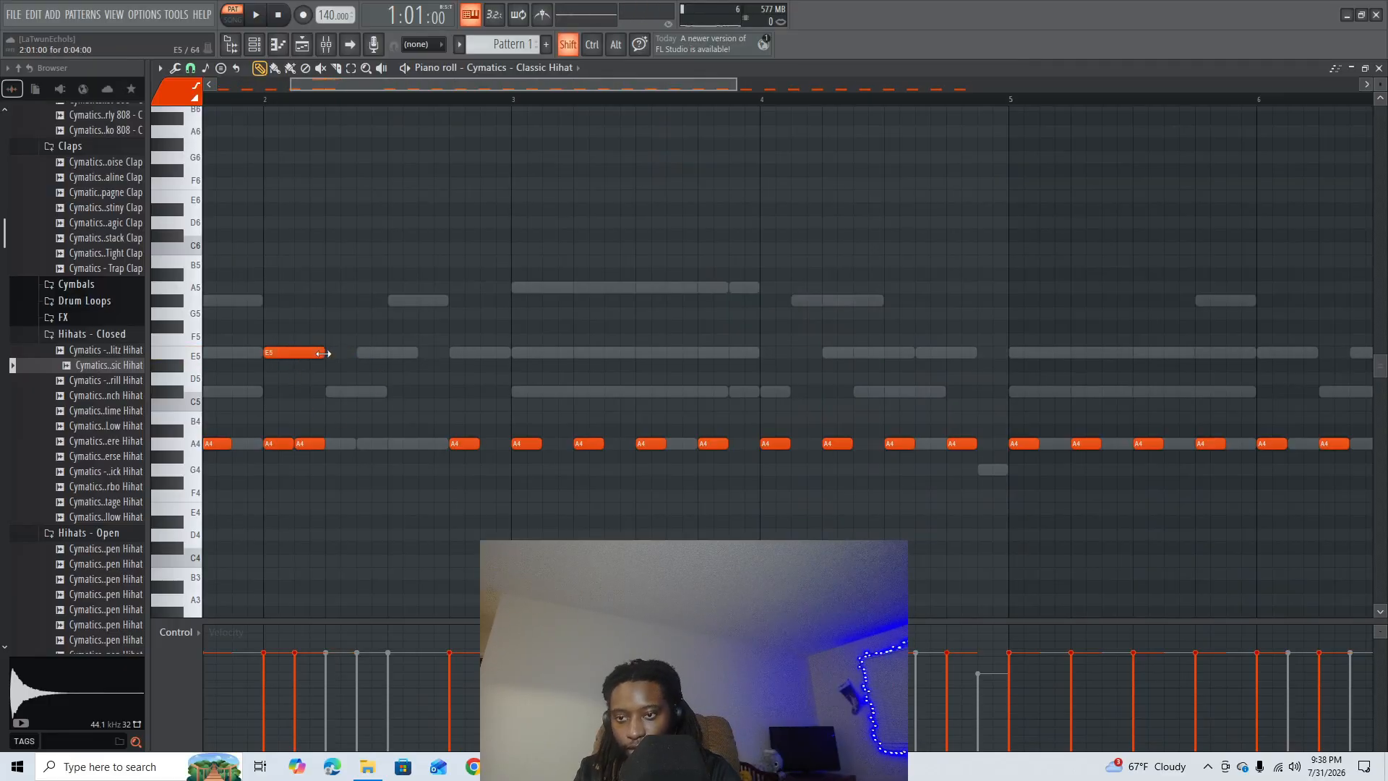
key("shift+e")
left_click_drag(328, 335, 270, 355)
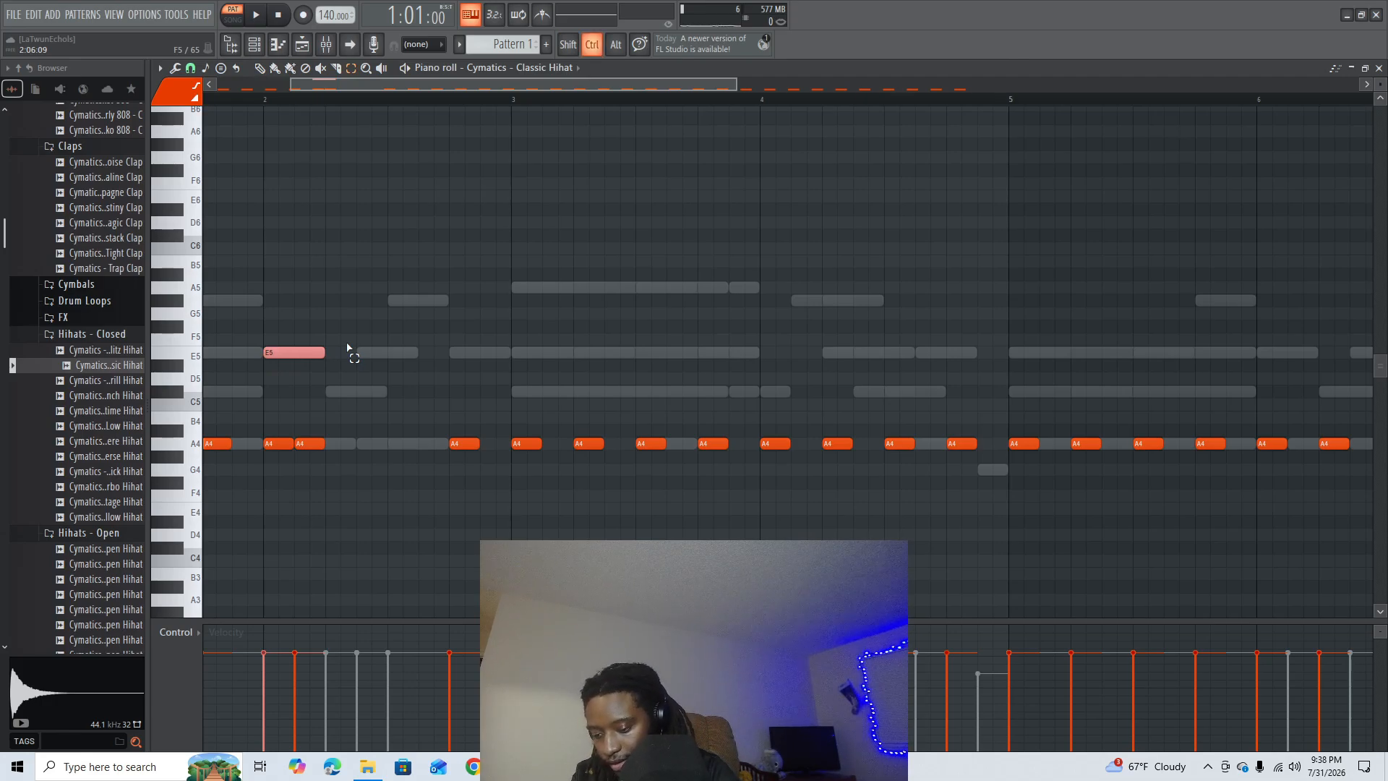
key("ctrl+u")
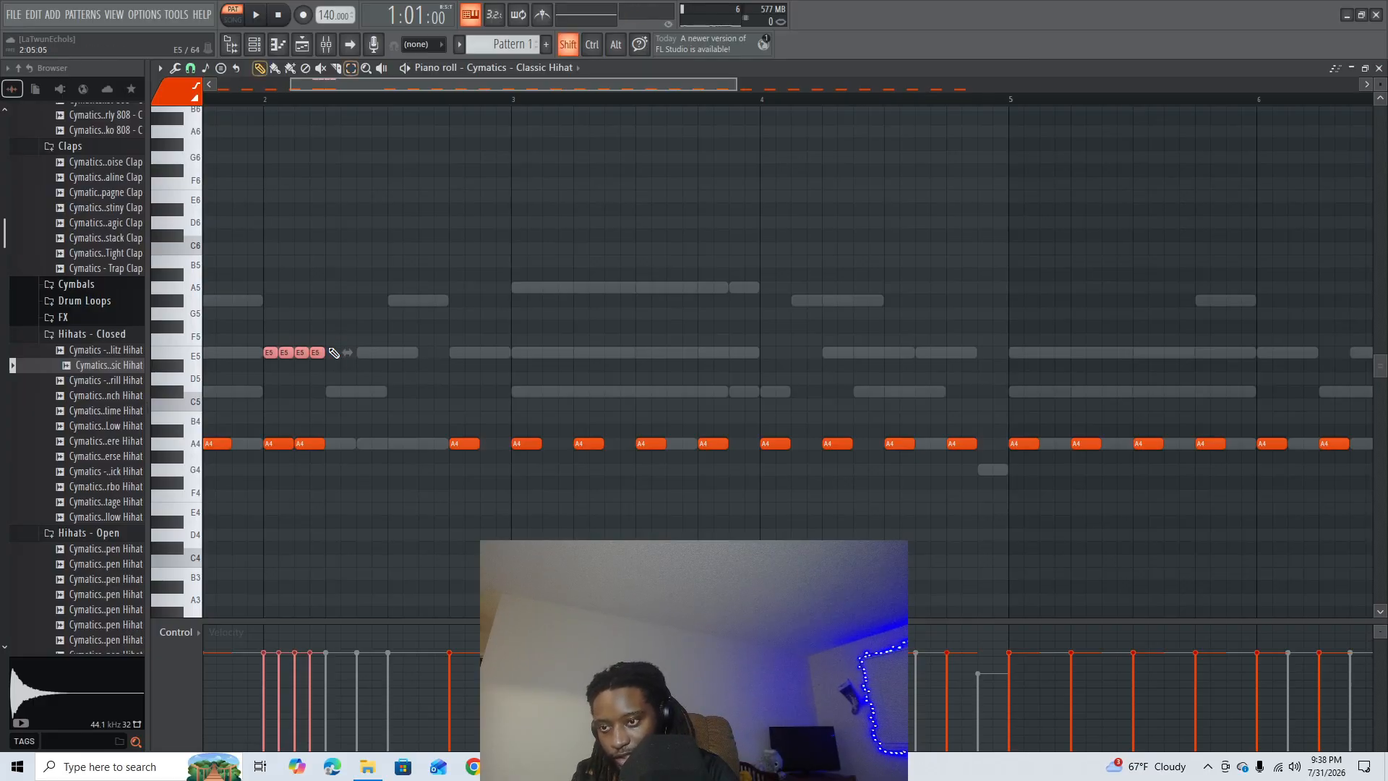
left_click_drag(347, 352, 304, 352)
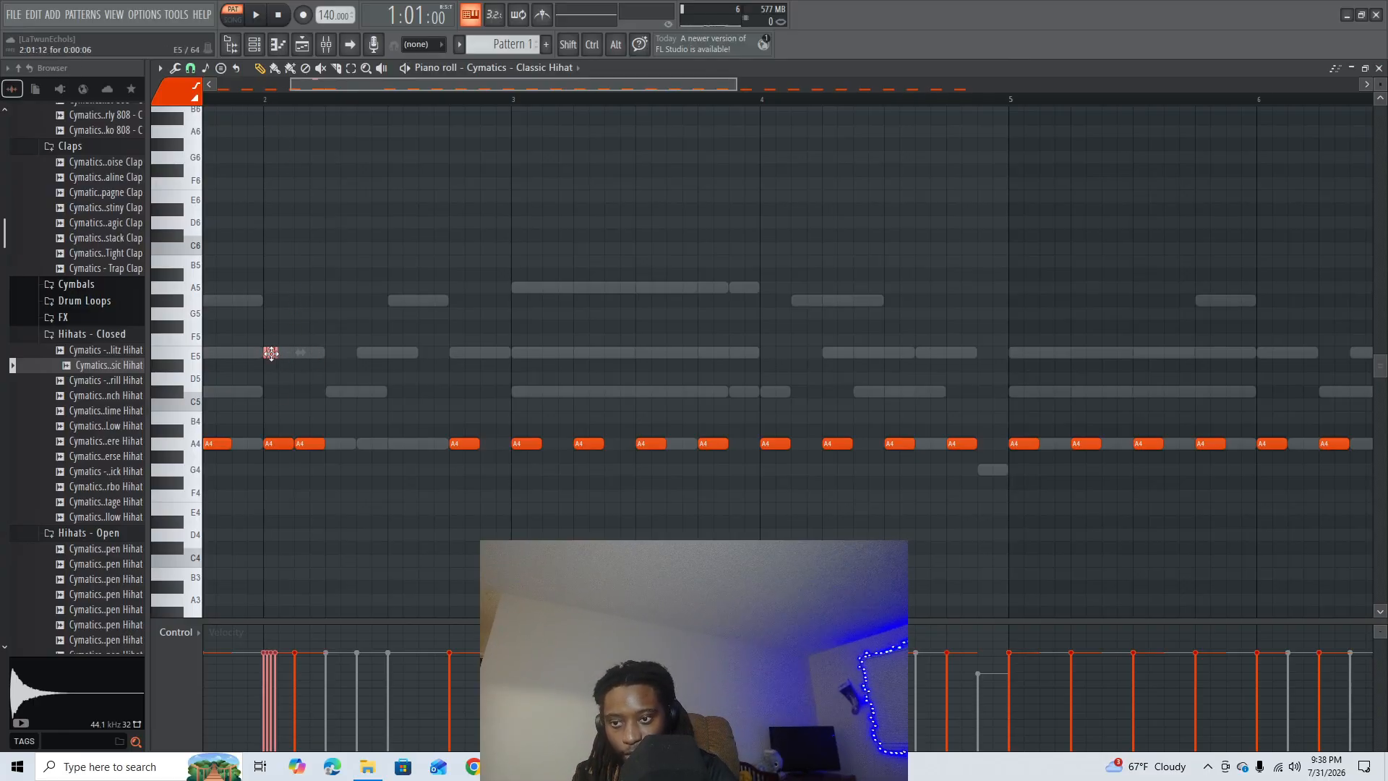
left_click_drag(271, 353, 367, 441)
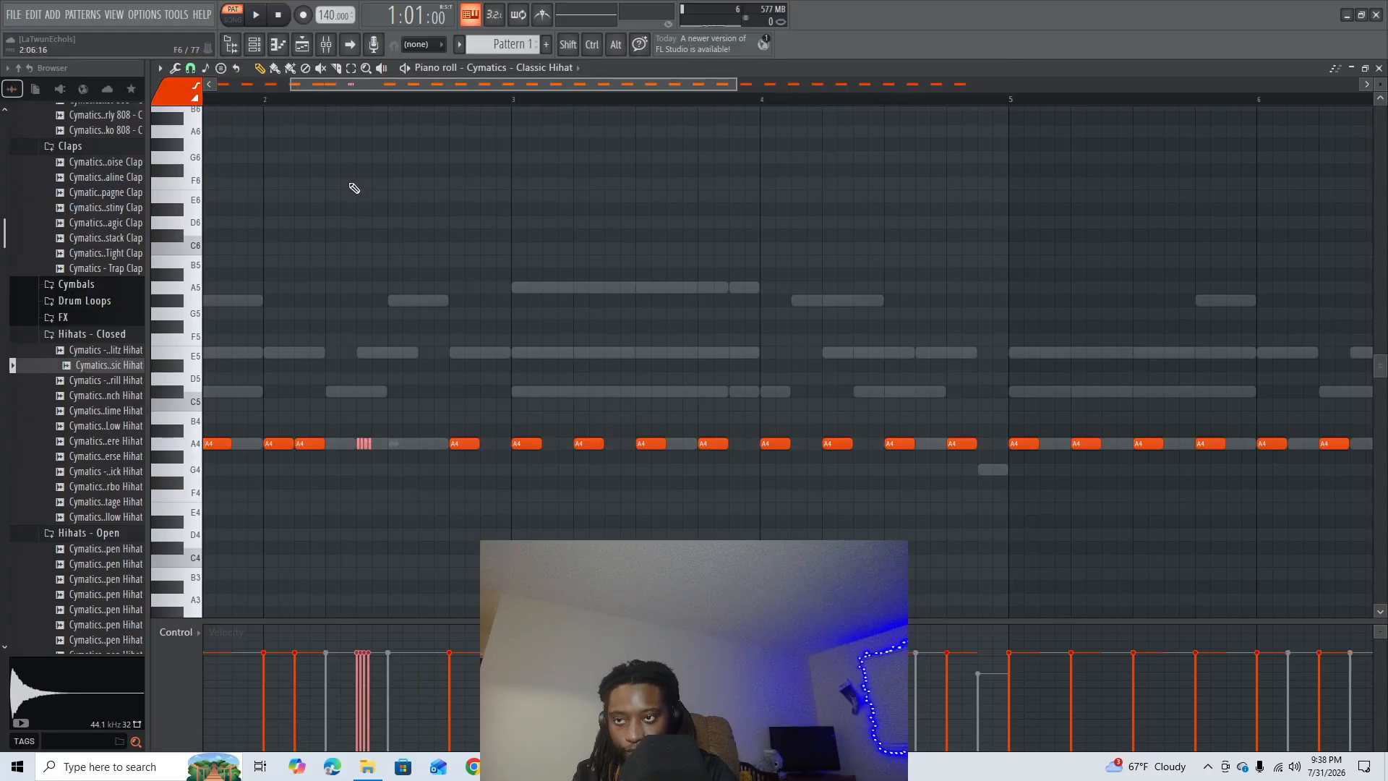
- Stretch the four-hit A4 roll to end on beat 3 of bar 2, and play it back from beat 2
key("space")
scroll(344, 109, "up", 2)
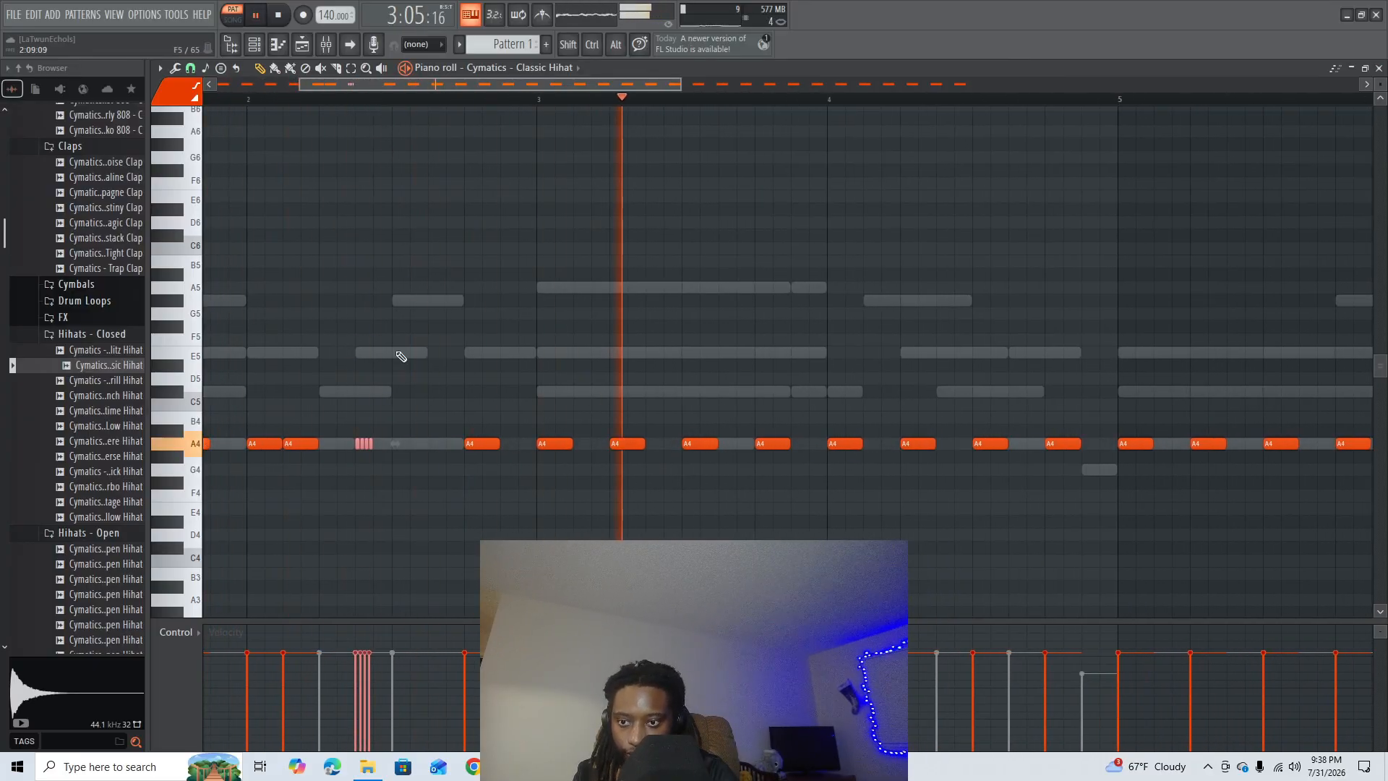
left_click_drag(395, 443, 411, 442)
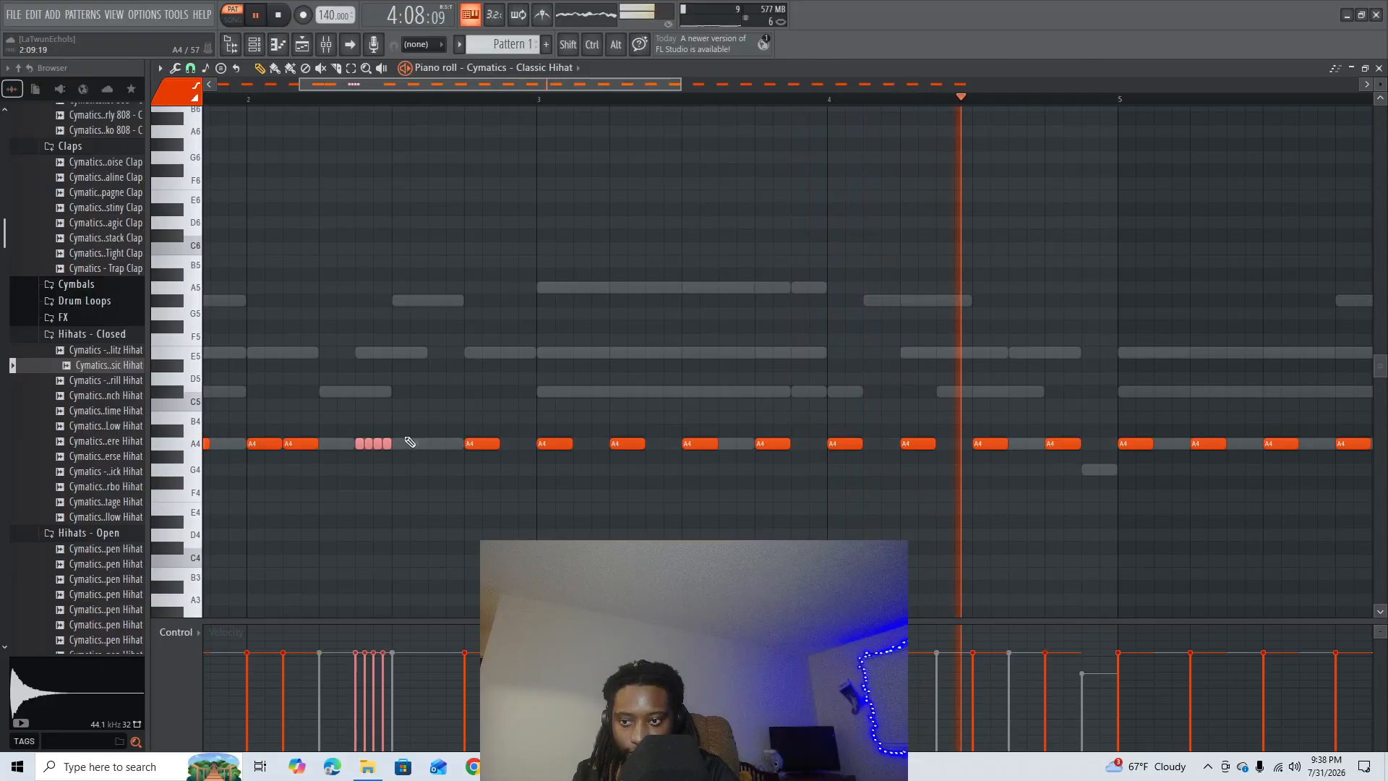
key("space")
left_click(316, 99)
key("space")
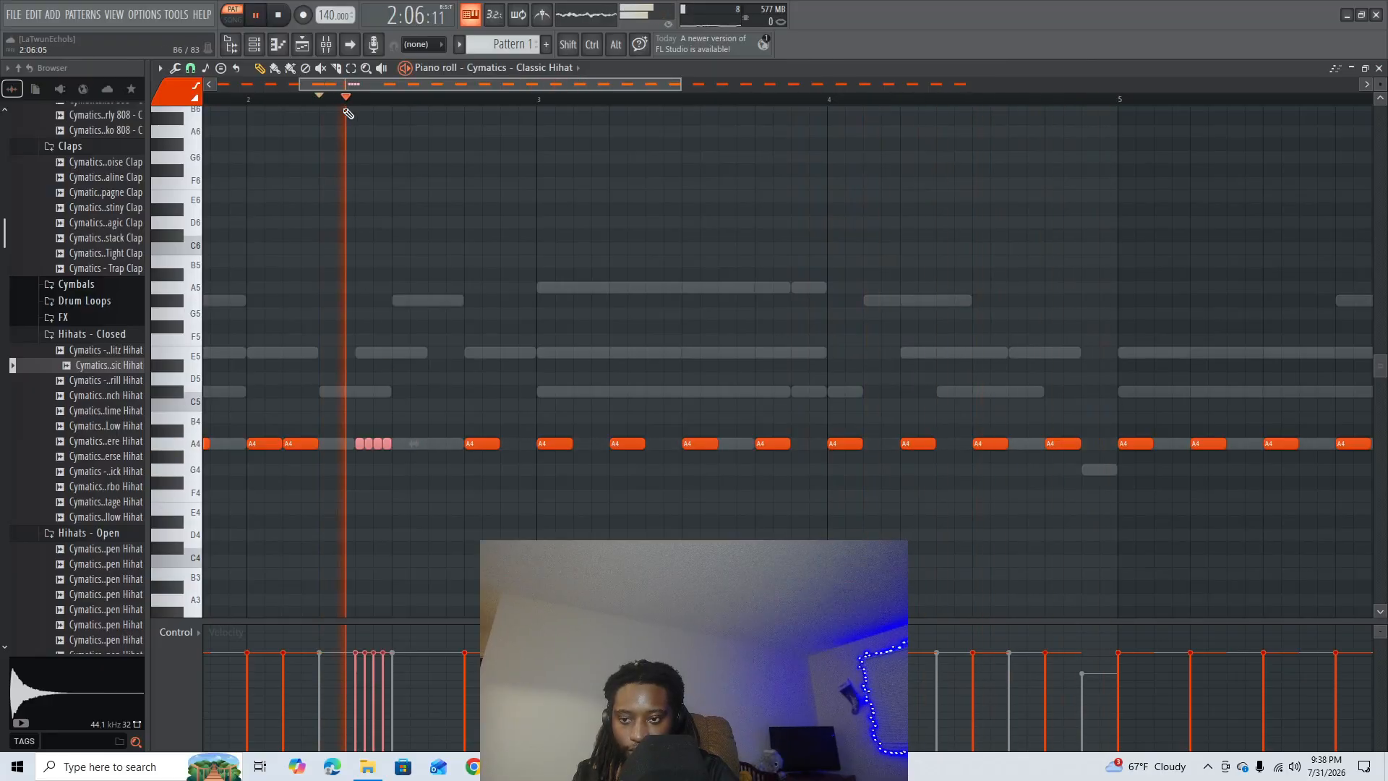
key("space")
scroll(354, 117, "down", 3)
scroll(355, 117, "up", 3)
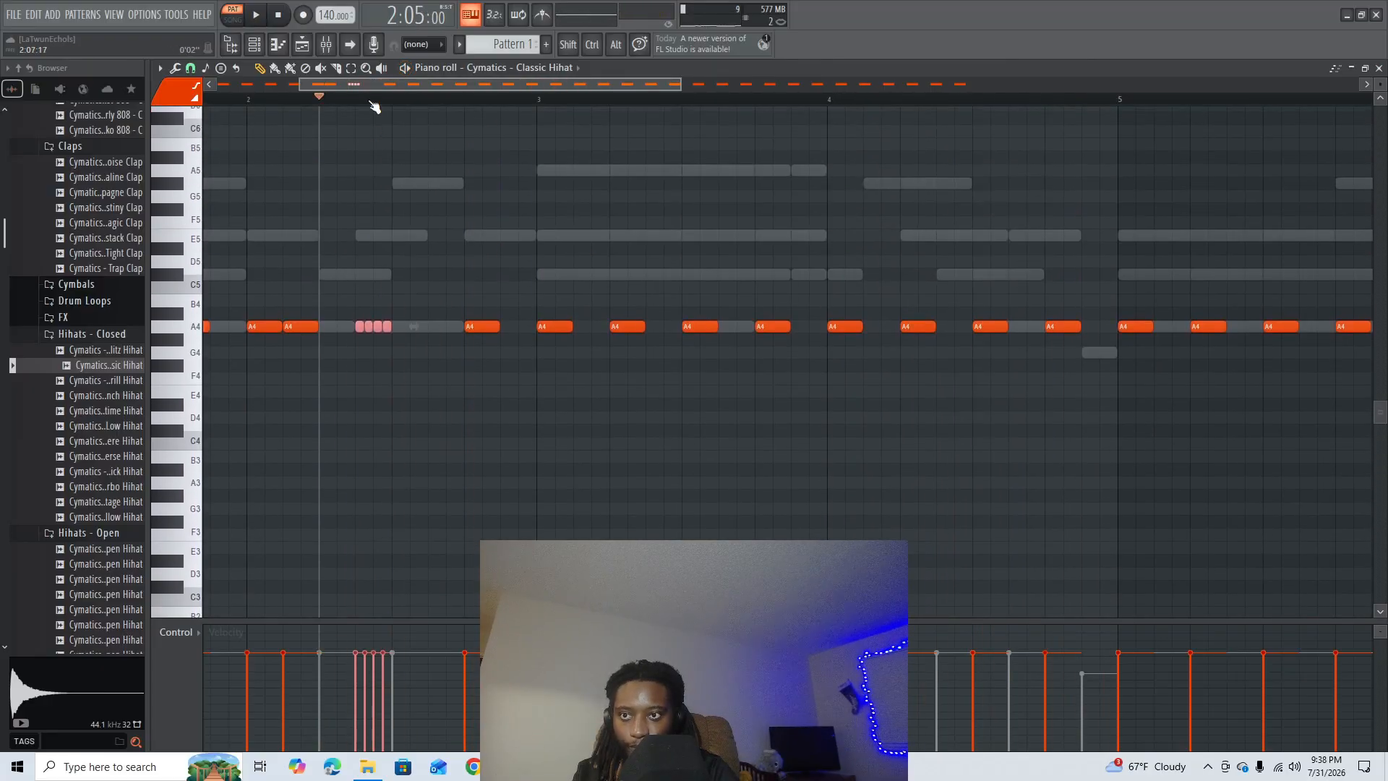
- Play the hi-hat pattern from bar 7 and from two points in bar 4 to check the rolls
scroll(373, 100, "down", 3)
scroll(403, 146, "up", 2)
scroll(334, 103, "down", 2)
left_click(811, 99)
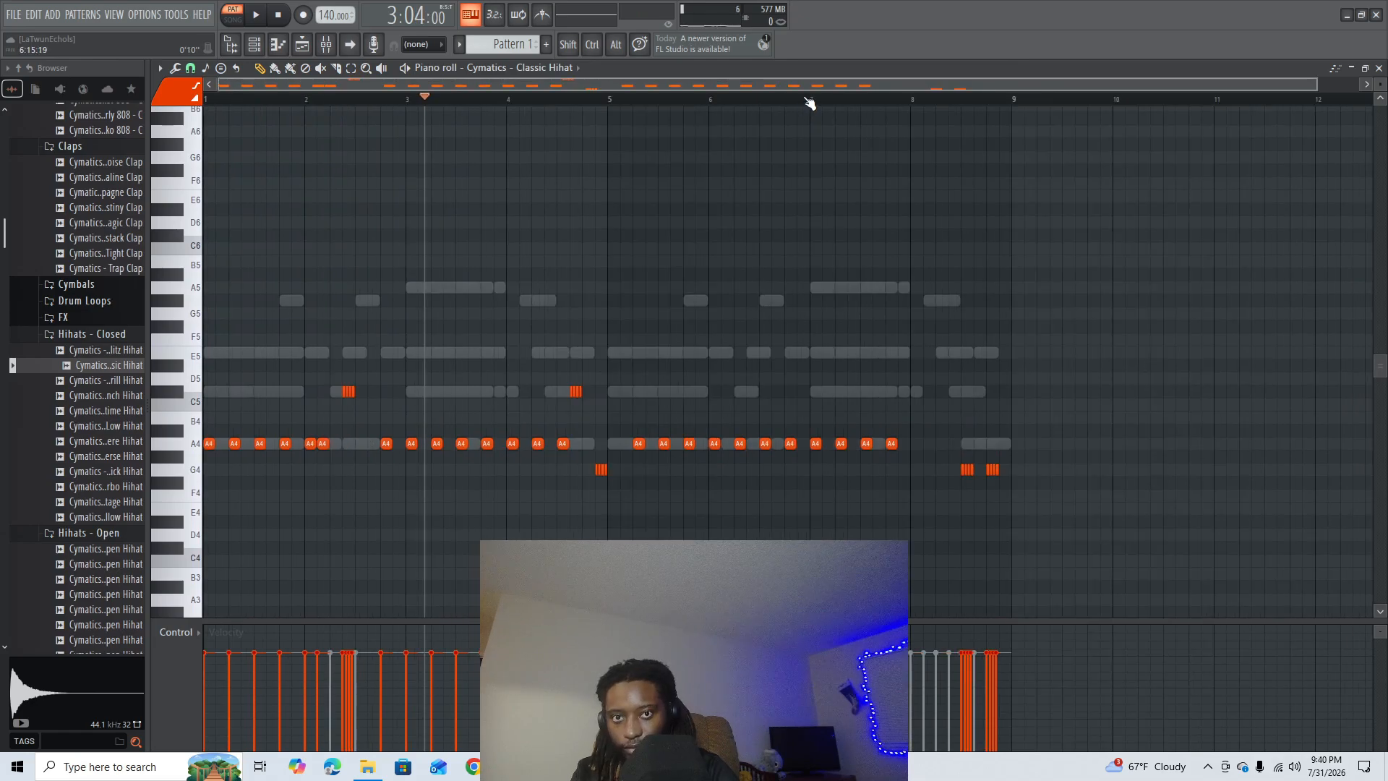
key("space")
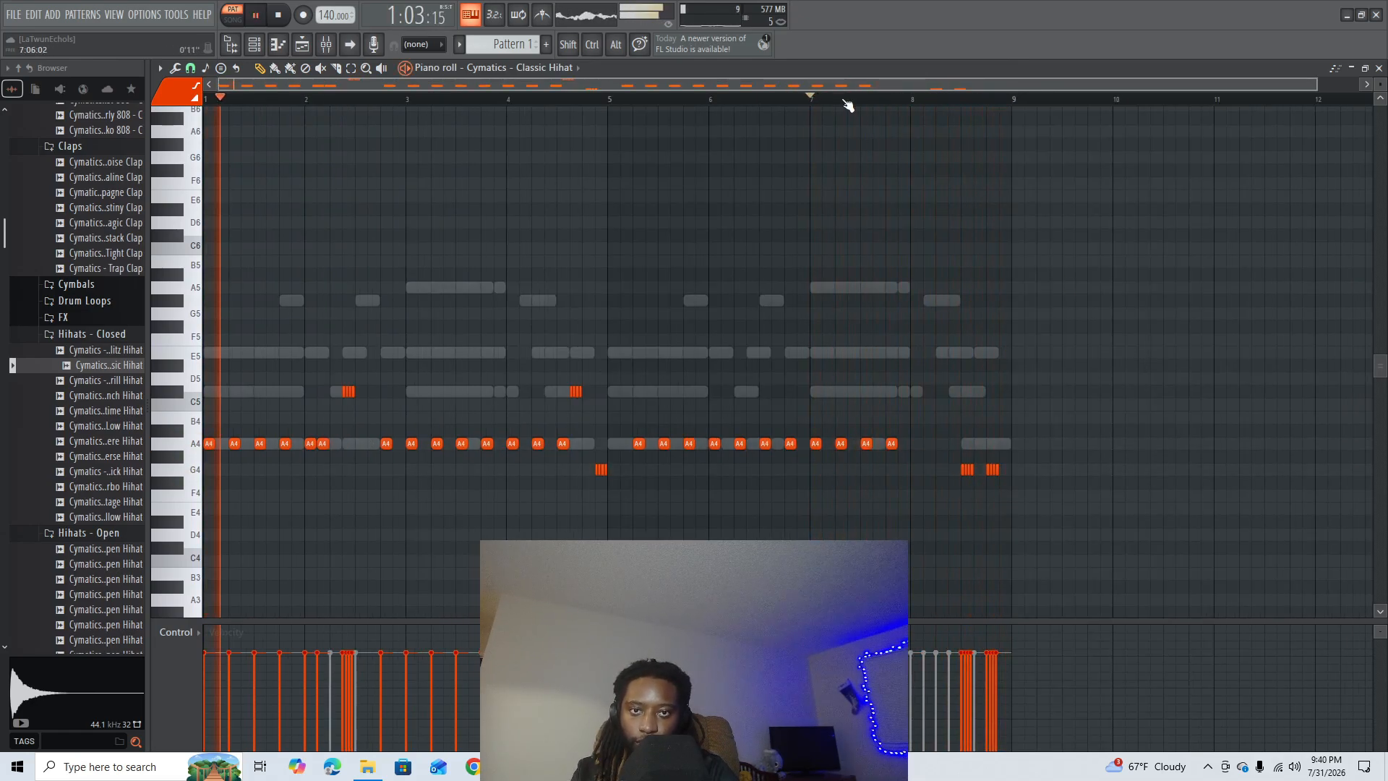
scroll(976, 293, "down", 1)
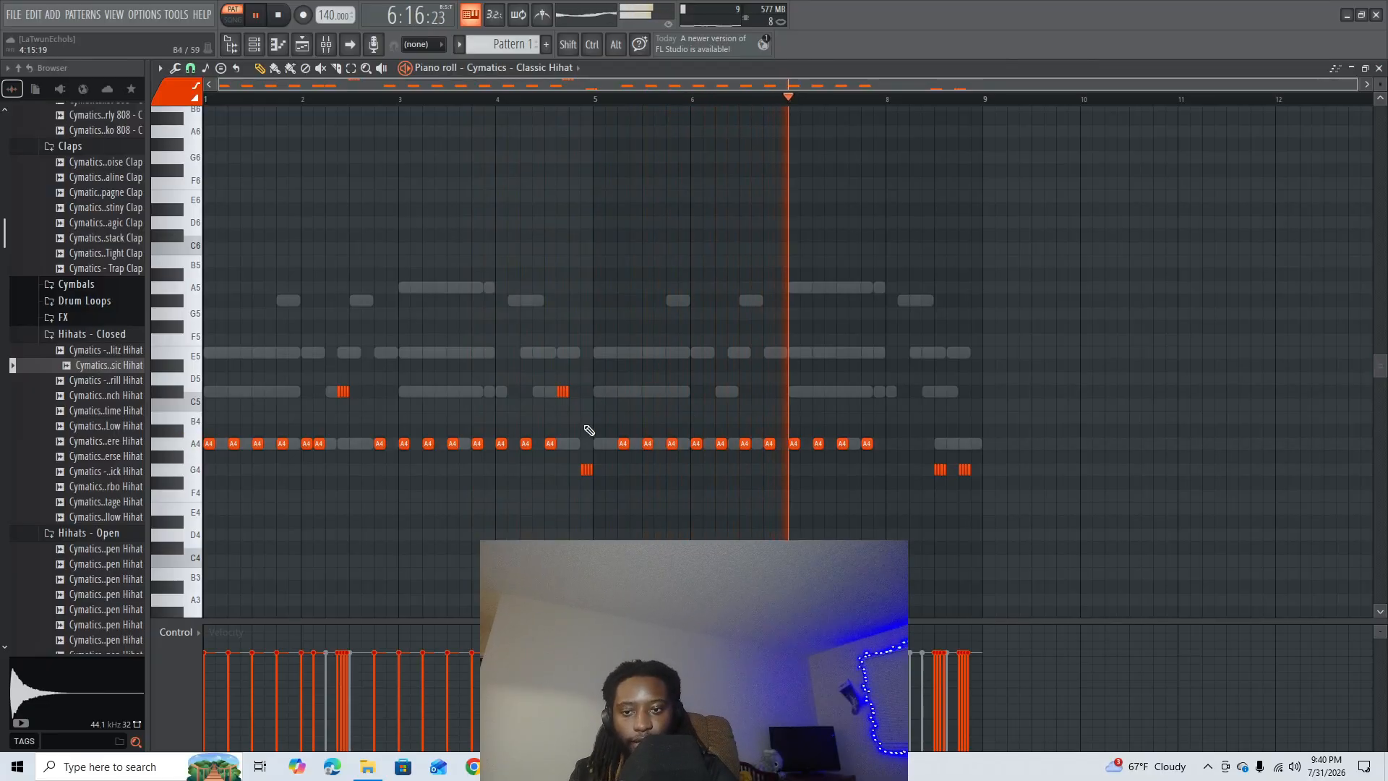
key("space")
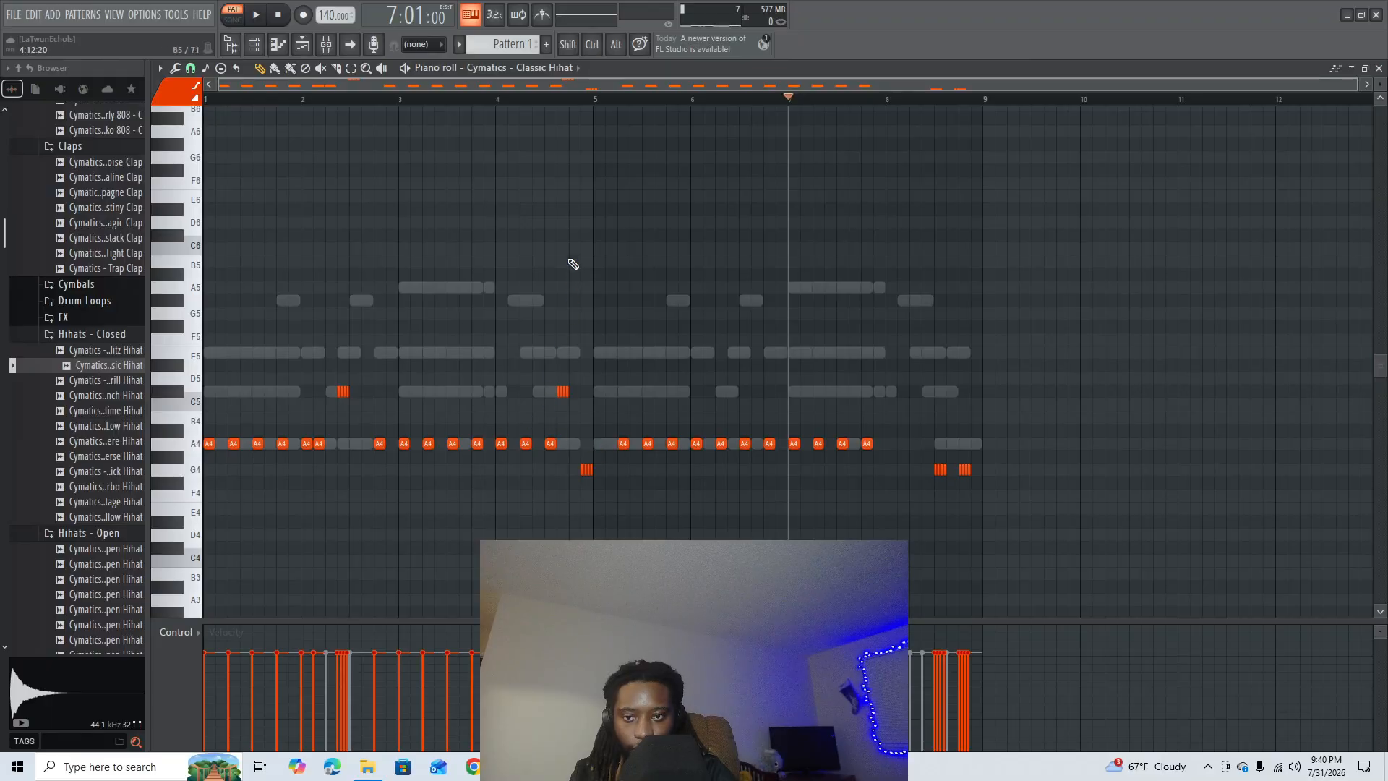
left_click(557, 101)
key("space")
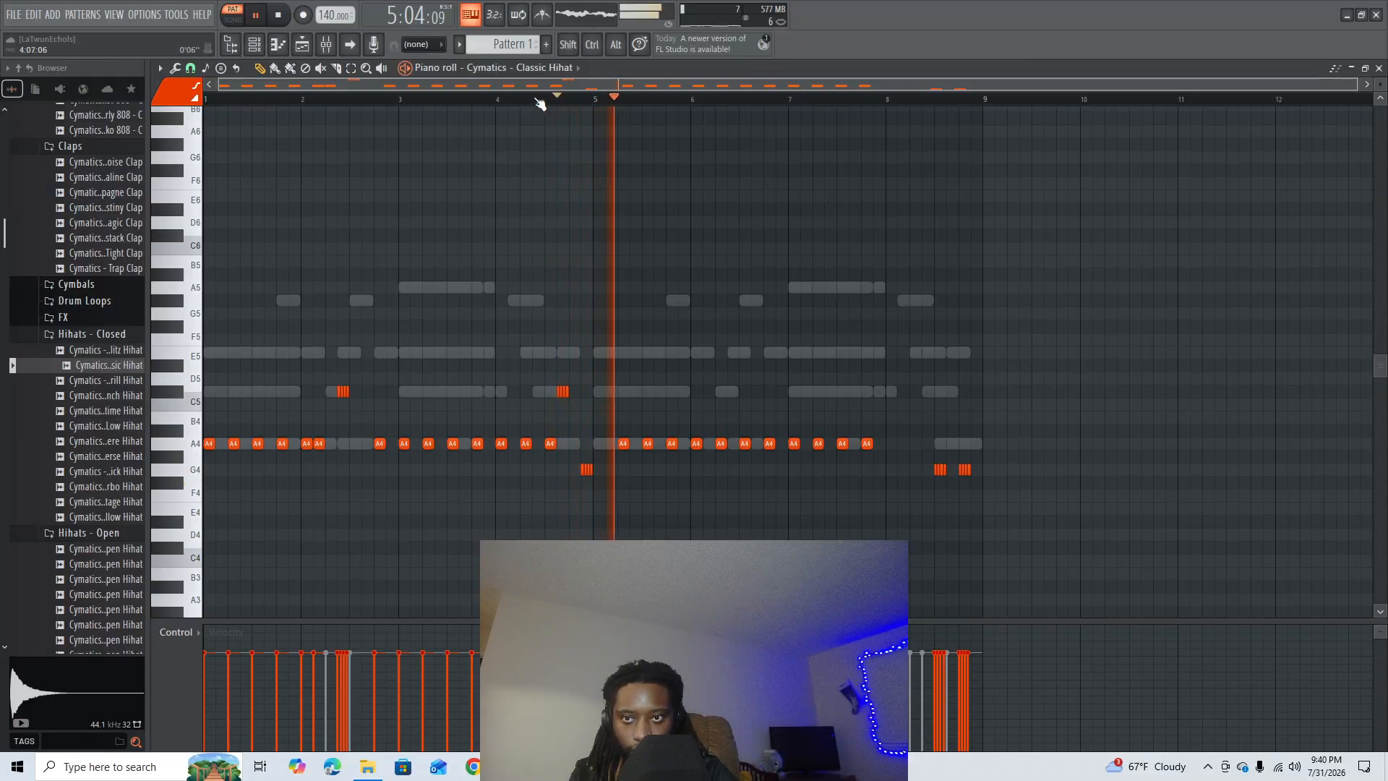
key("space")
left_click(534, 100)
key("space")
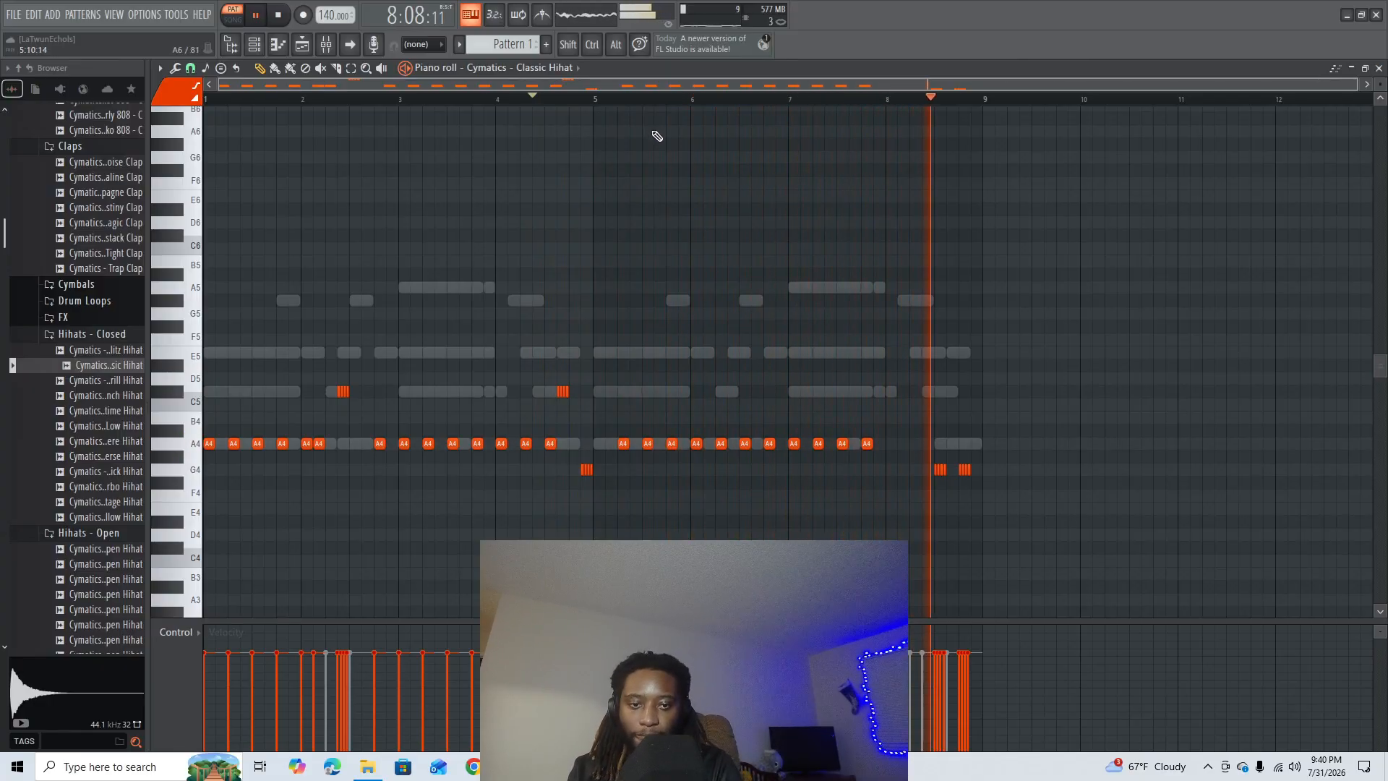
key("space")
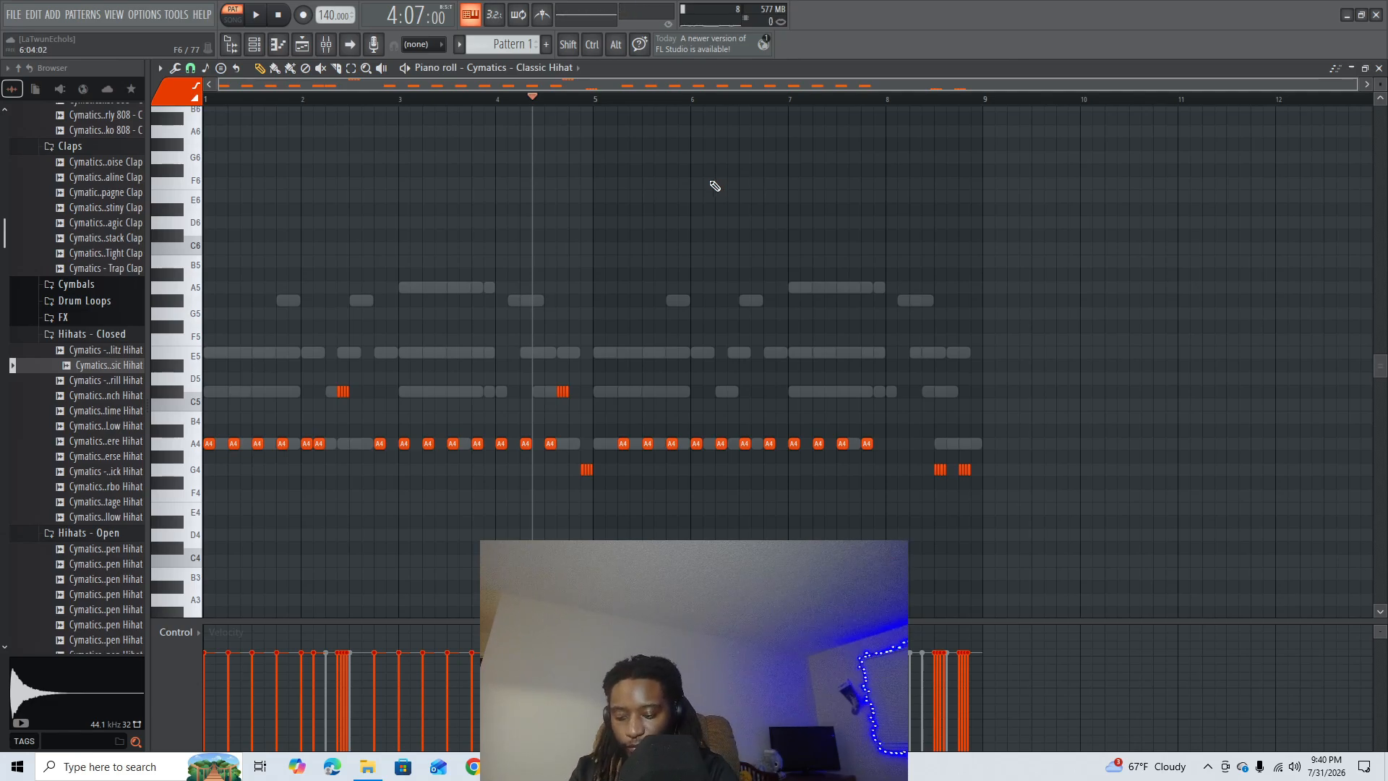
- Randomize the hi-hat levels with pitch about 16% and velocity -25%, adjust the panning amount, choose another levels seed and accept
key("alt+r")
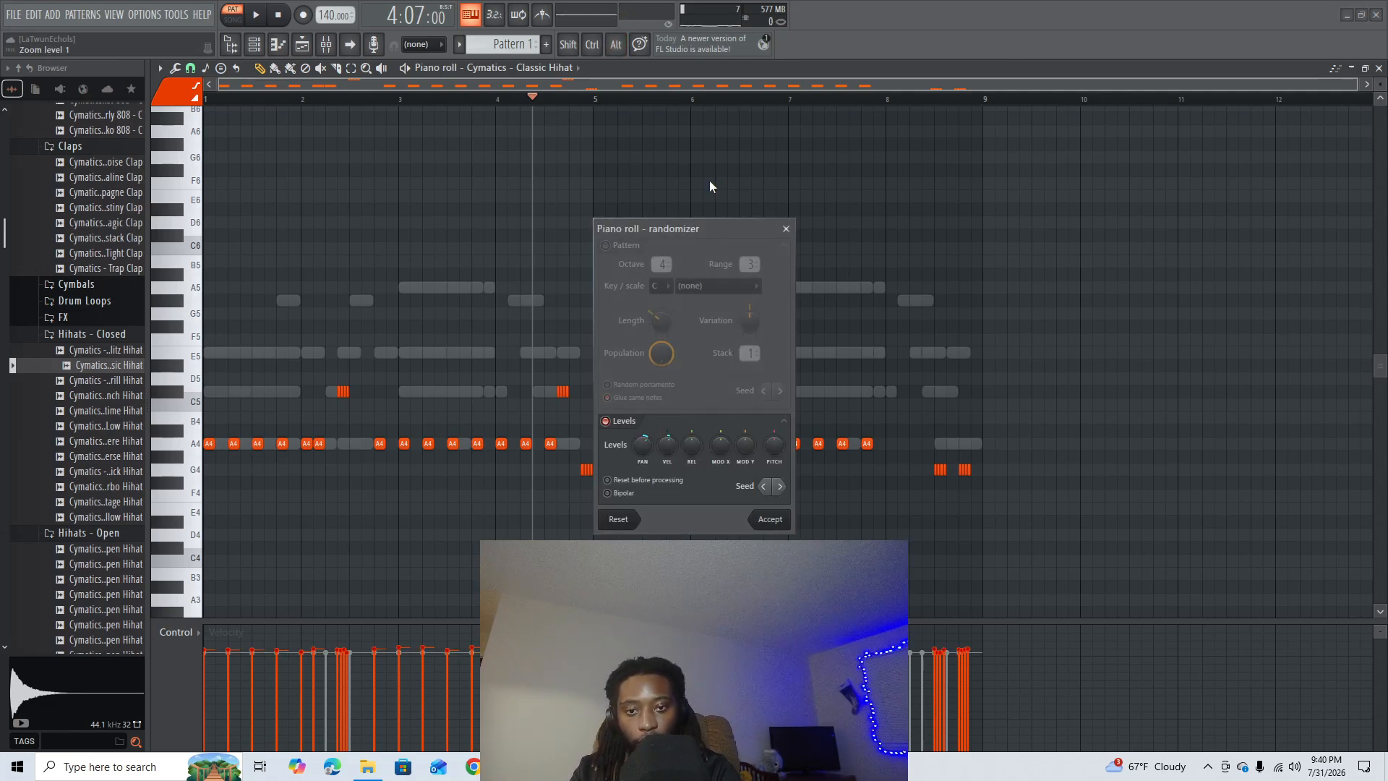
left_click_drag(774, 445, 774, 429)
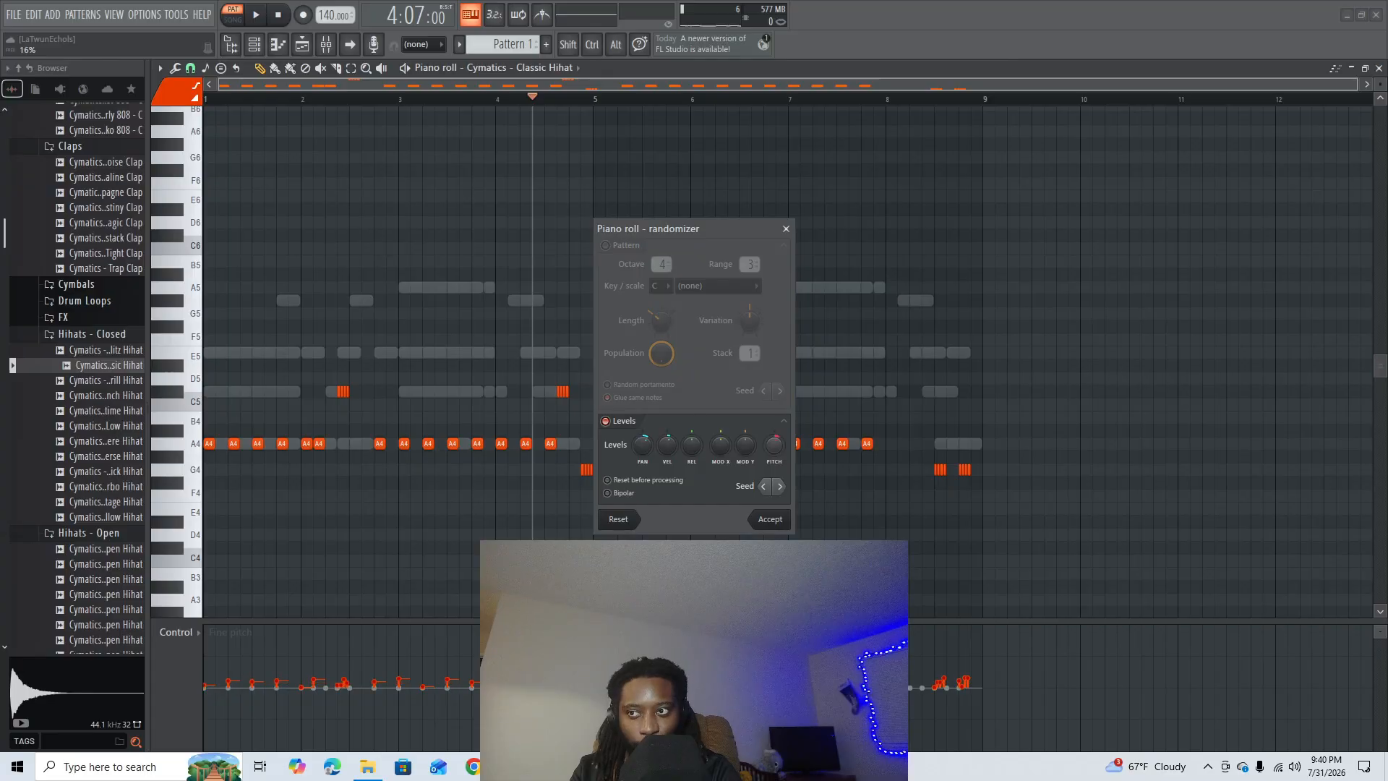
left_click_drag(642, 445, 666, 461)
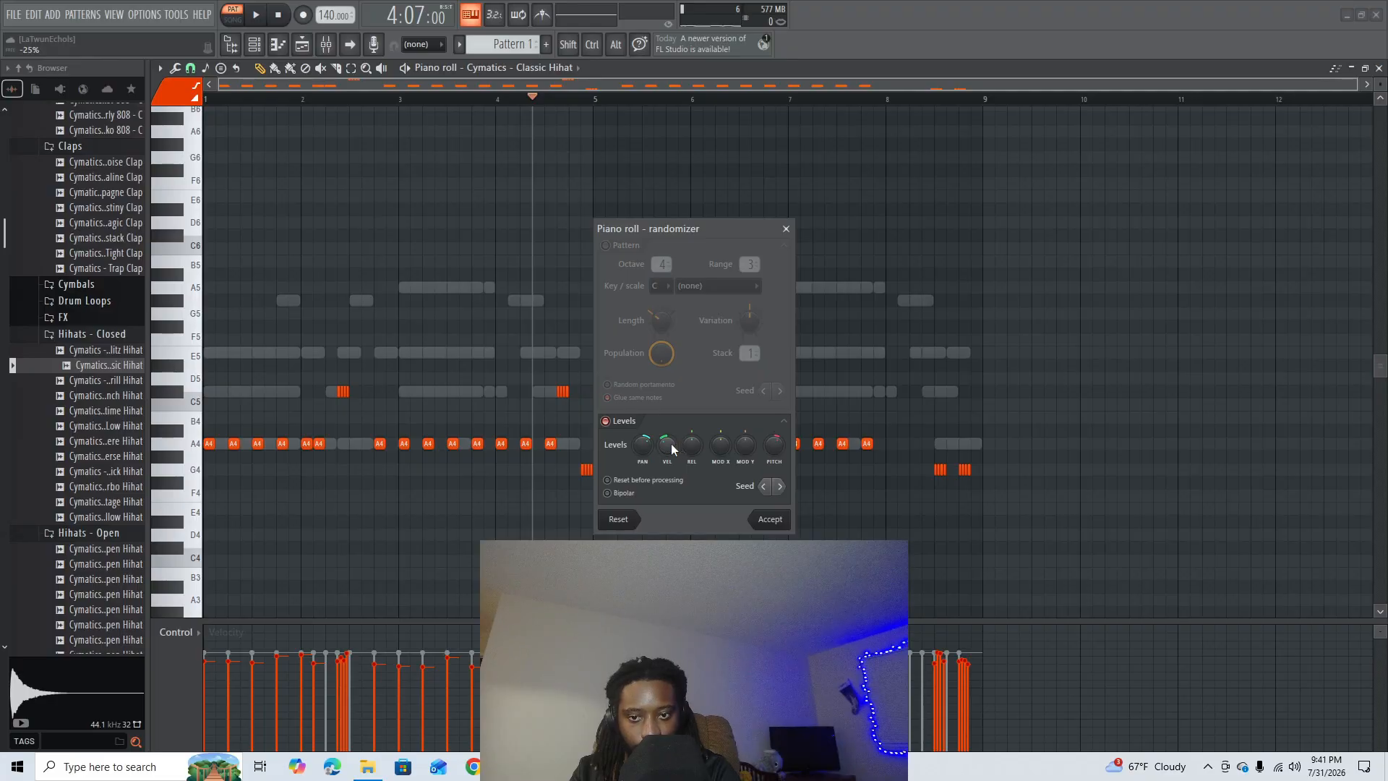
left_click(779, 487)
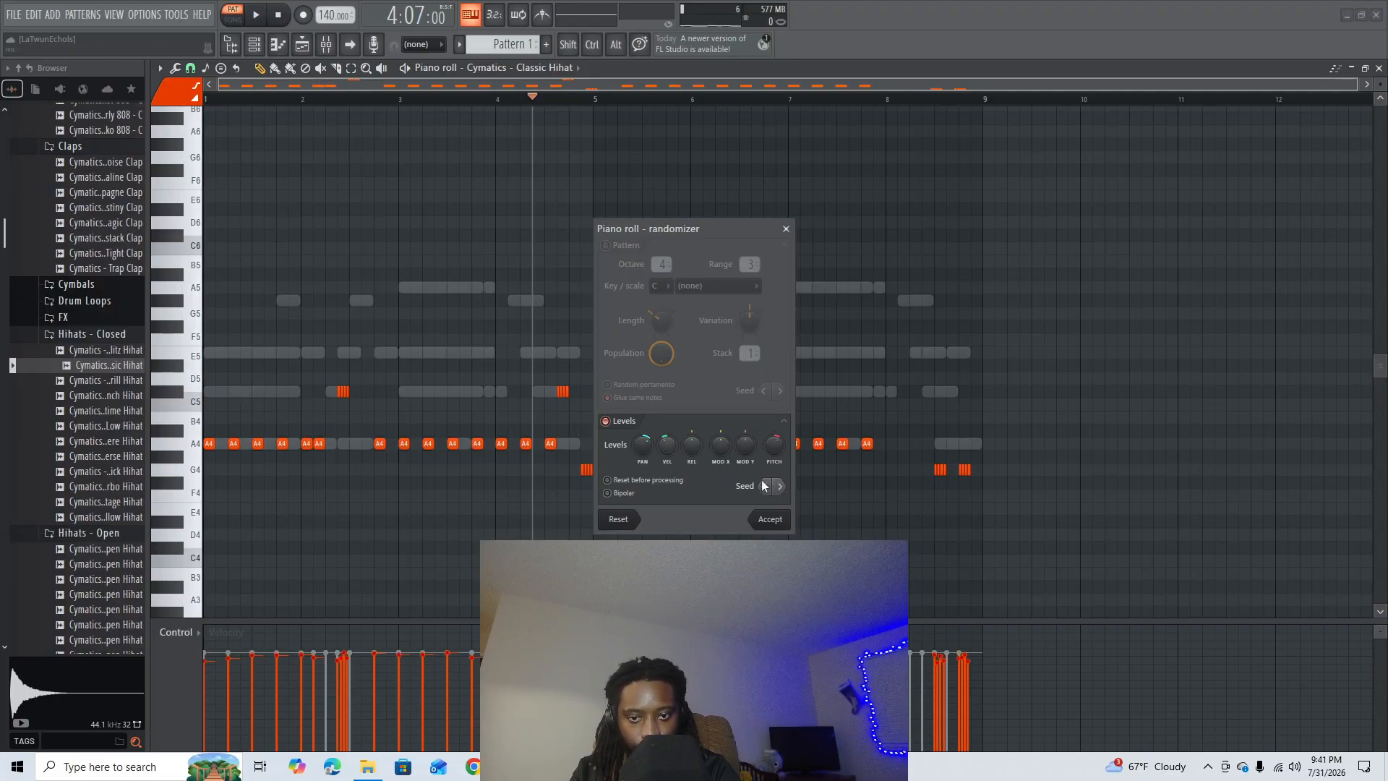
left_click(767, 521)
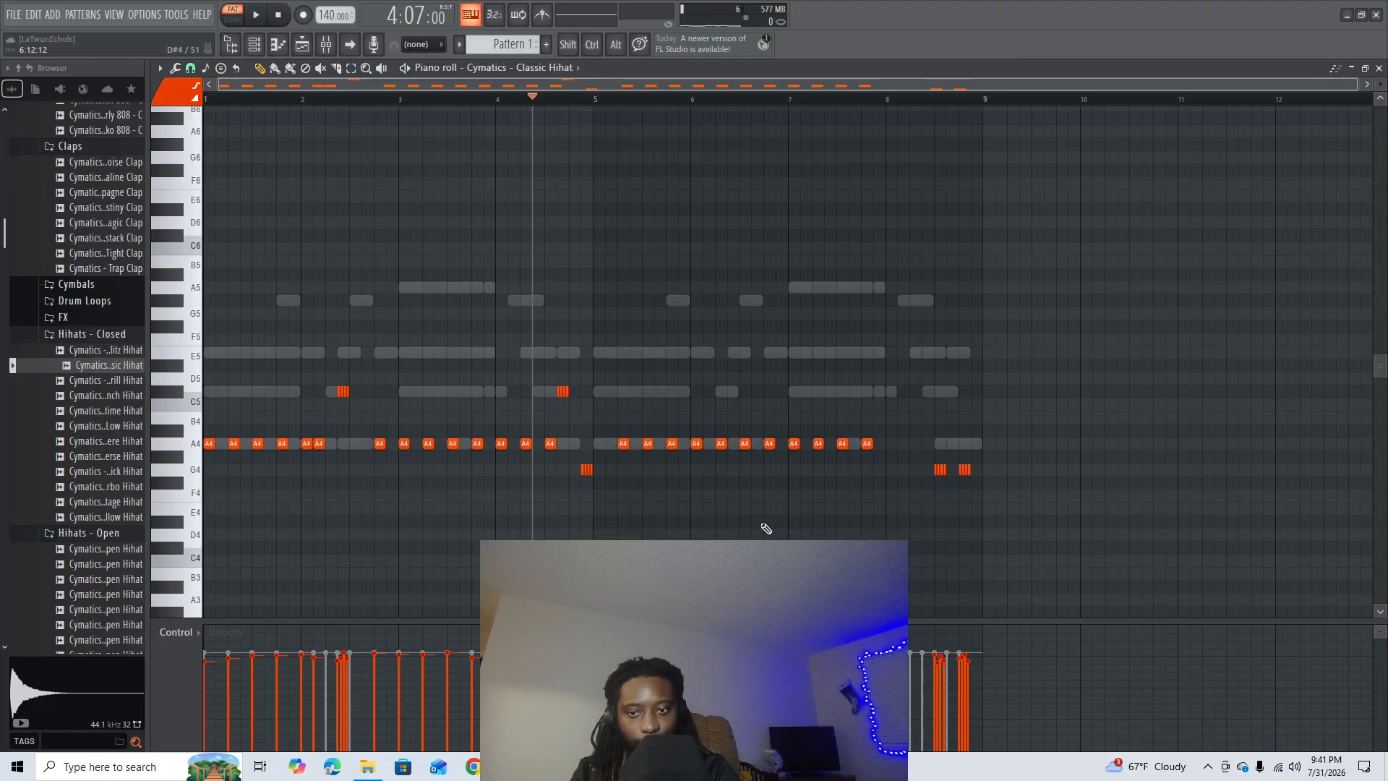
- Close the piano roll, play the full pattern, and look through the open hi-hat, kick and percussion samples
left_click(1379, 68)
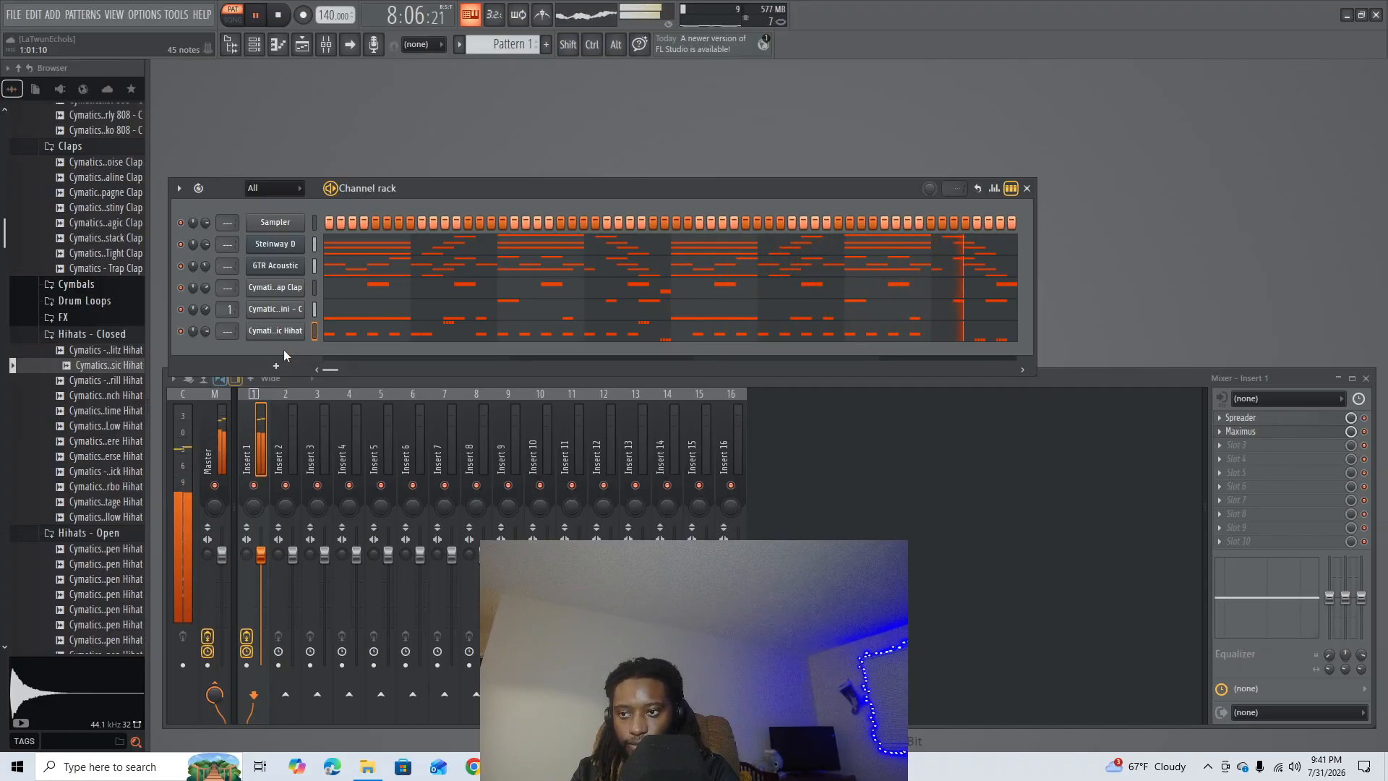
key("space")
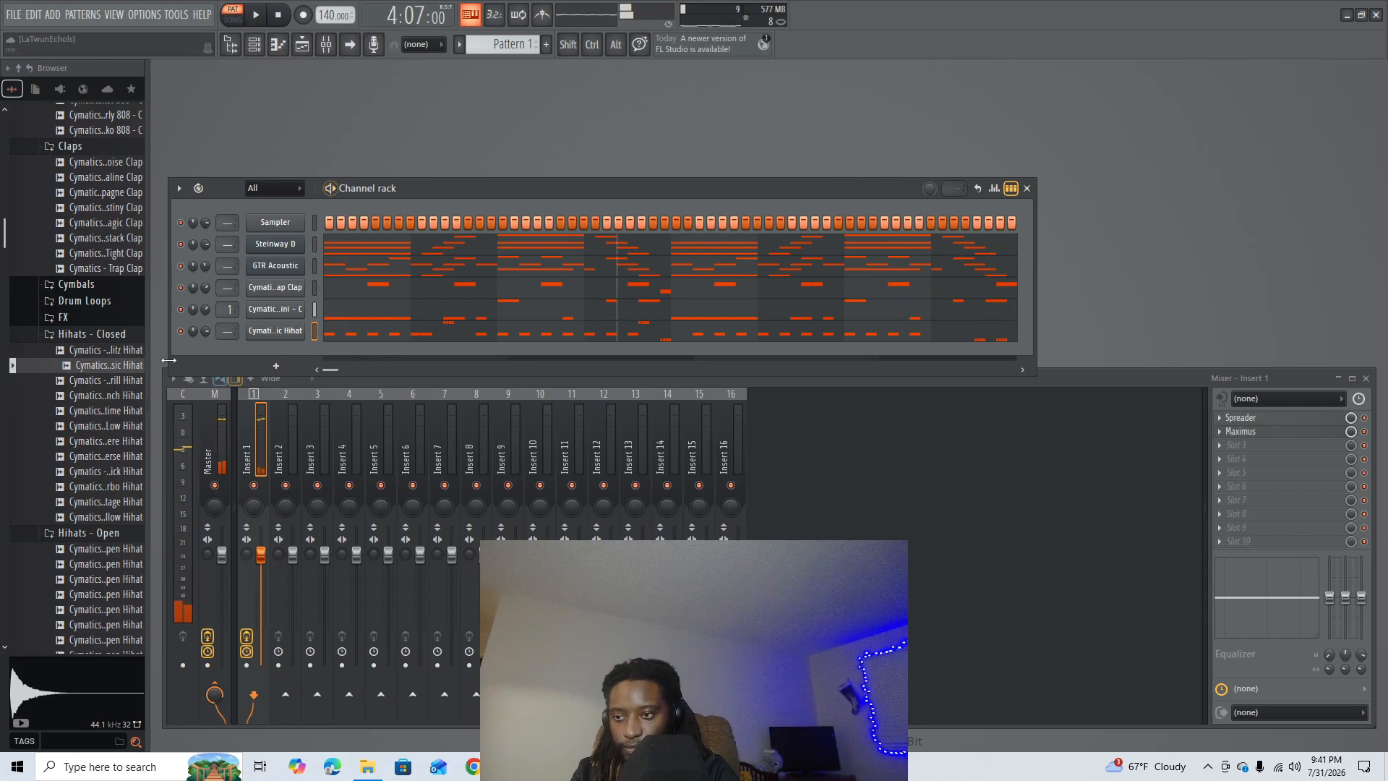
scroll(101, 416, "down", 6)
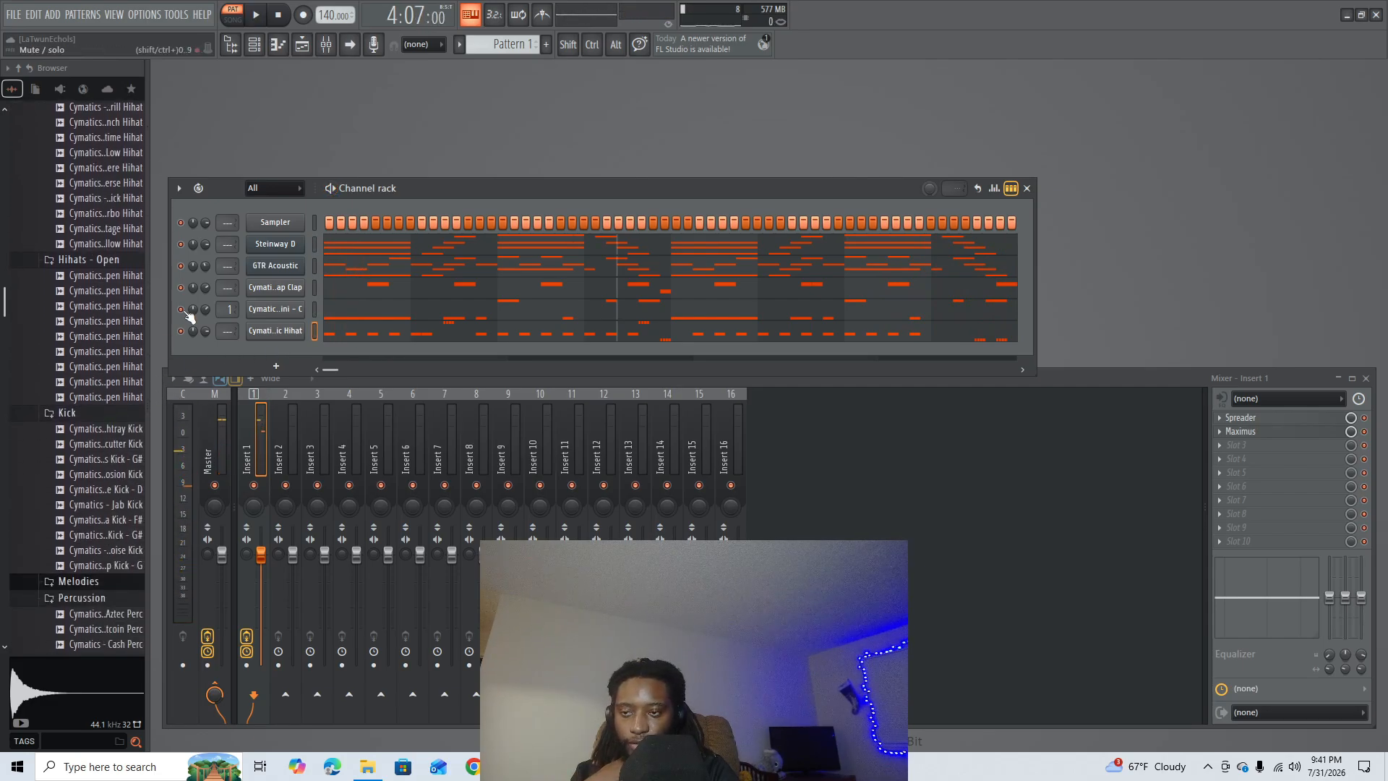
scroll(137, 362, "up", 6)
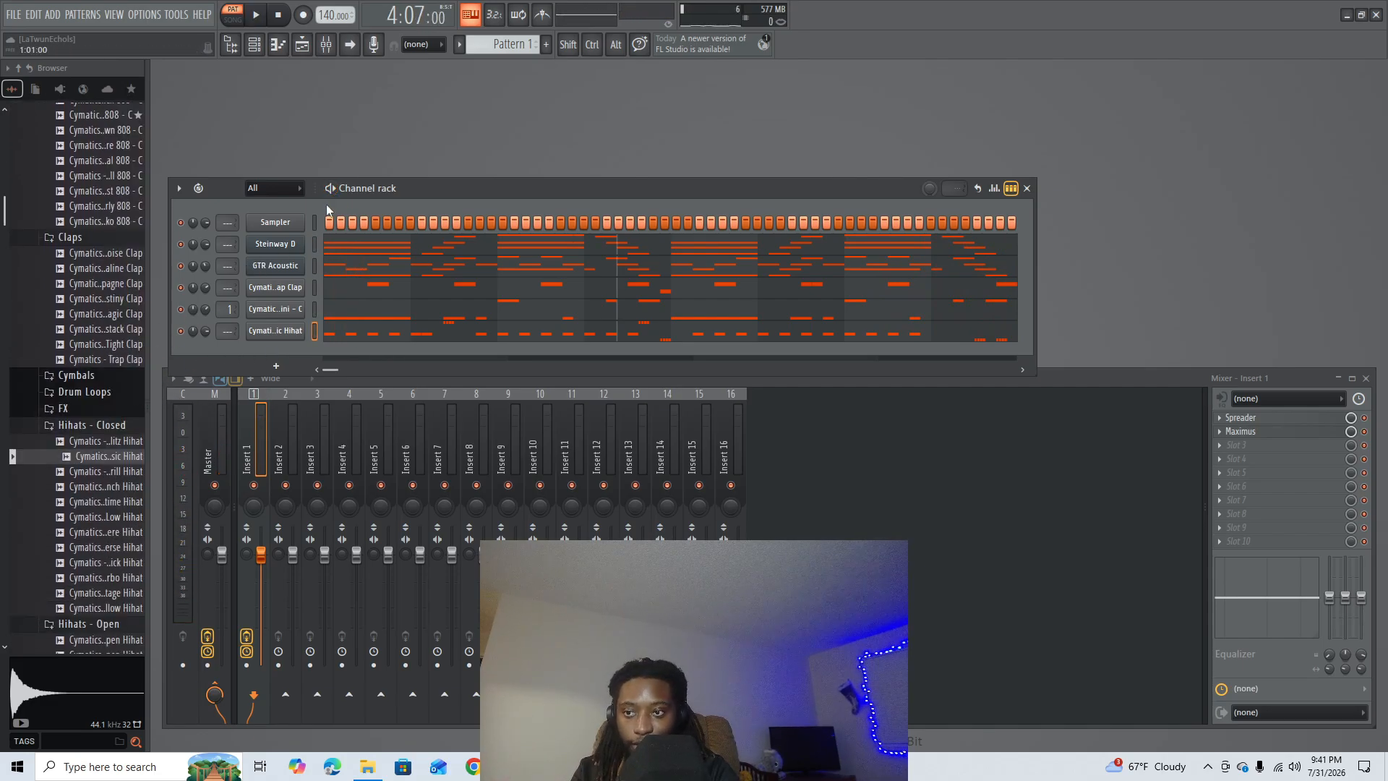
- Open the levels randomizer on the Steinway D notes, take out the pitch amount and adjust the panning and velocity amounts
left_click(352, 248)
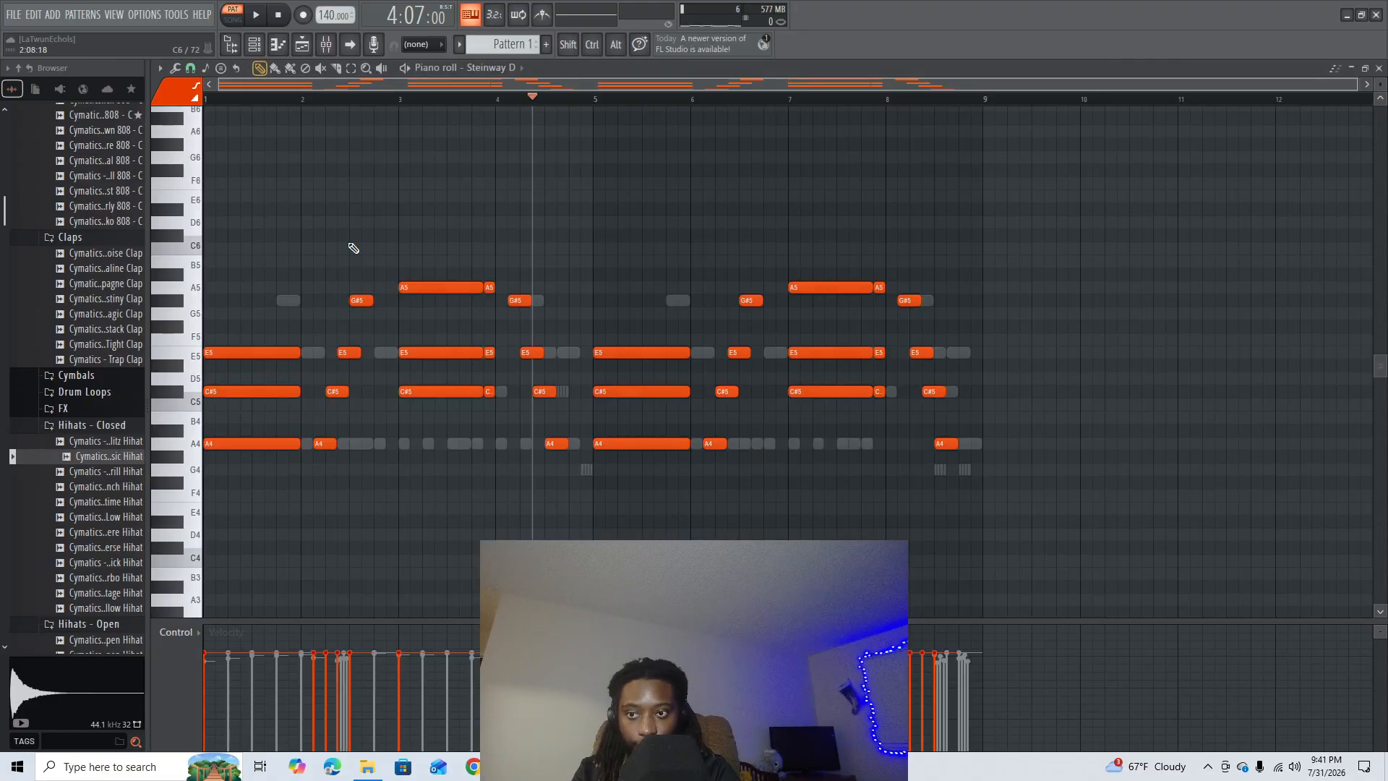
key("alt+r")
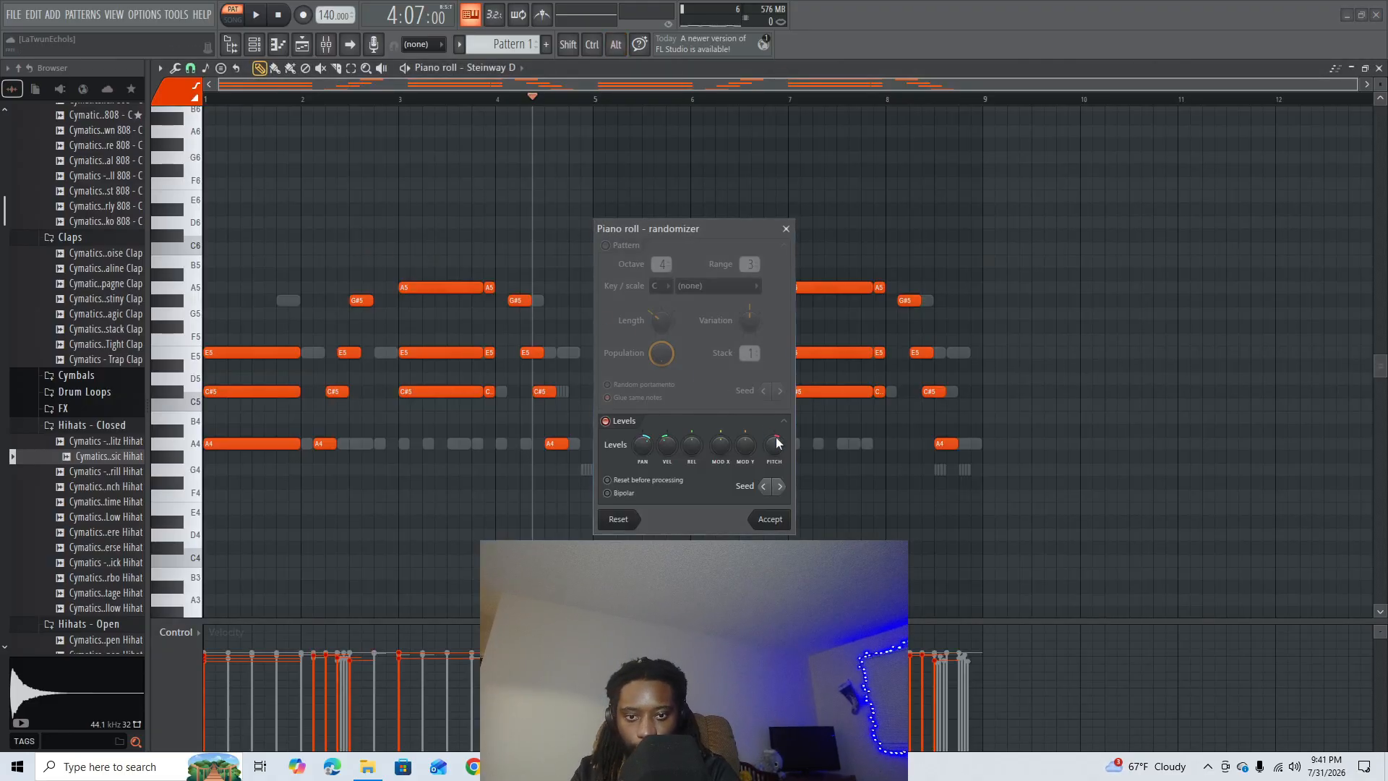
left_click_drag(775, 445, 774, 457)
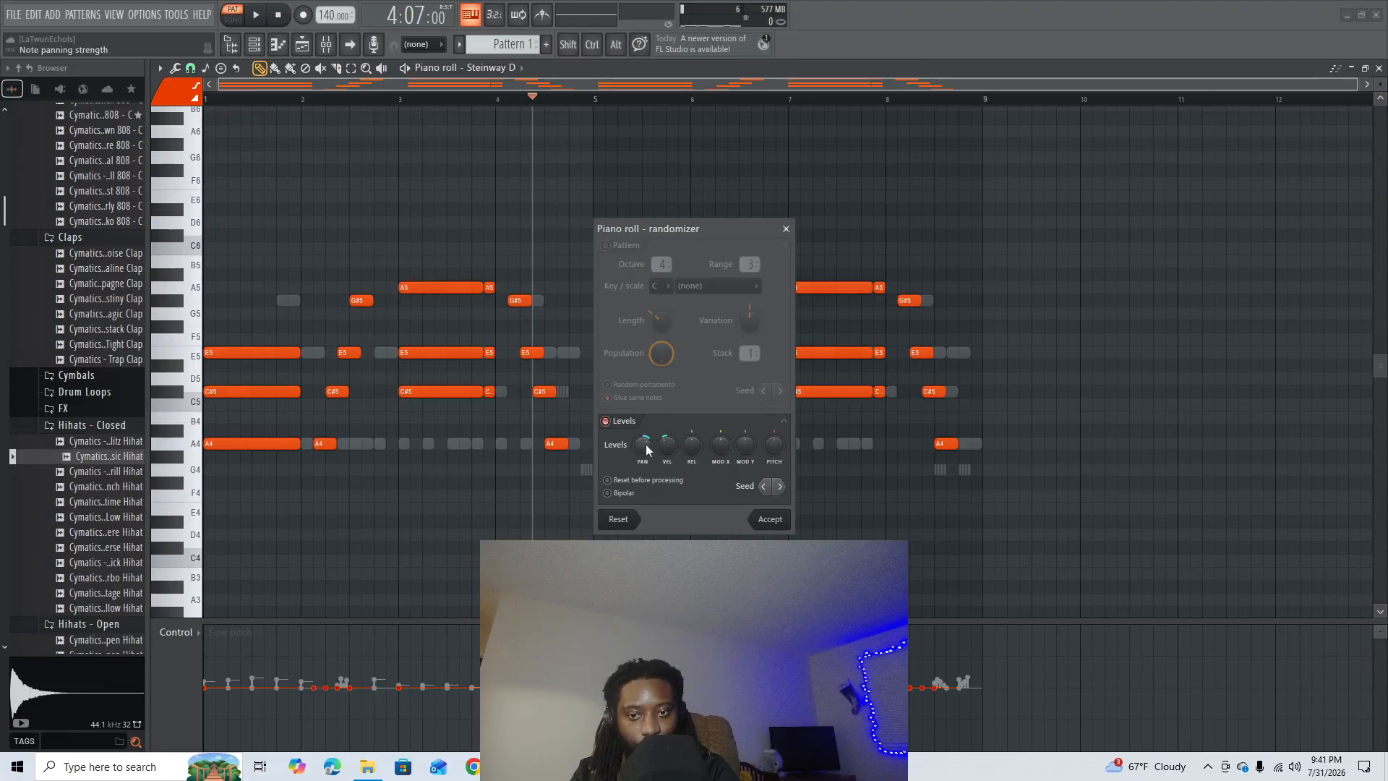
left_click_drag(645, 444, 644, 441)
mouse_move(668, 445)
left_mouse_down()
mouse_move(668, 457)
mouse_move(667, 437)
left_mouse_up()
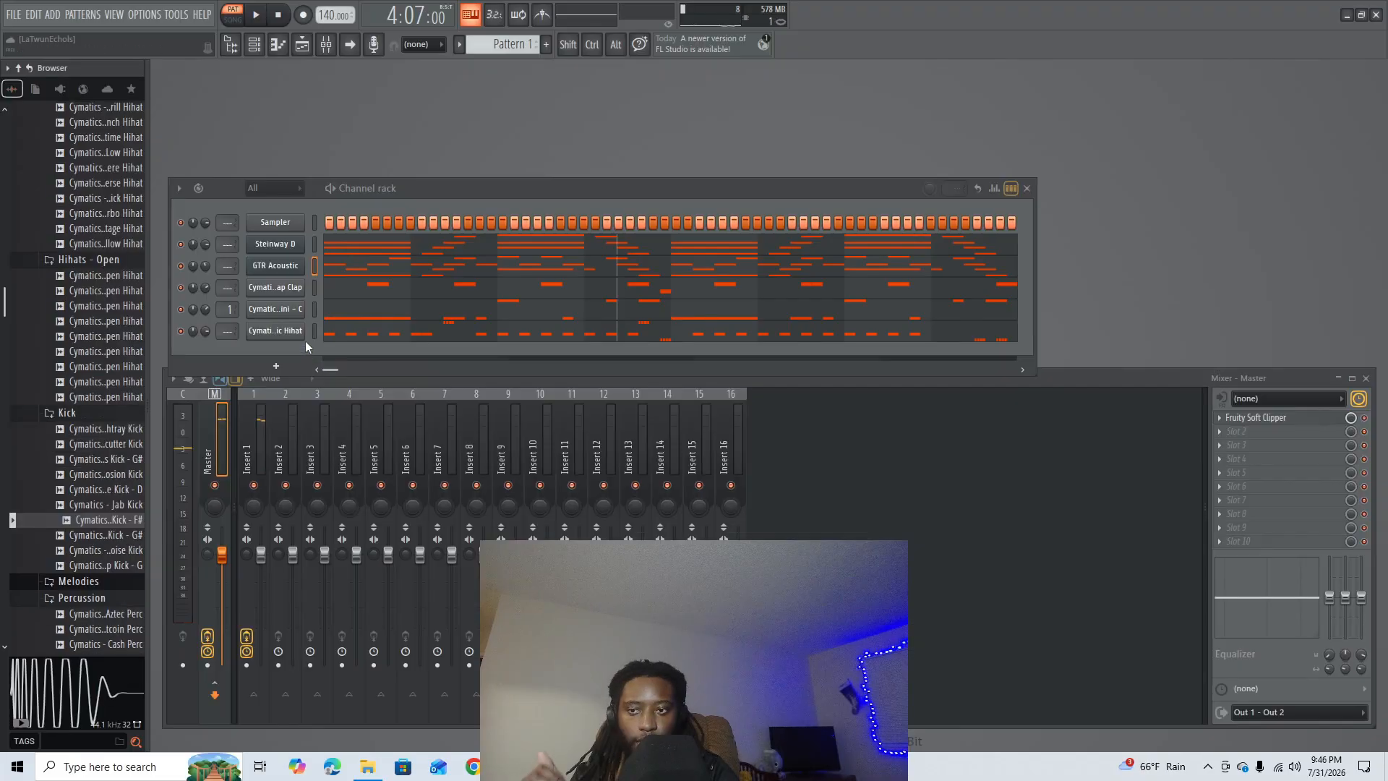
- Open the playlist in place of the channel rack and mixer, and split Pattern 1 by channel
scroll(145, 461, "down", 4)
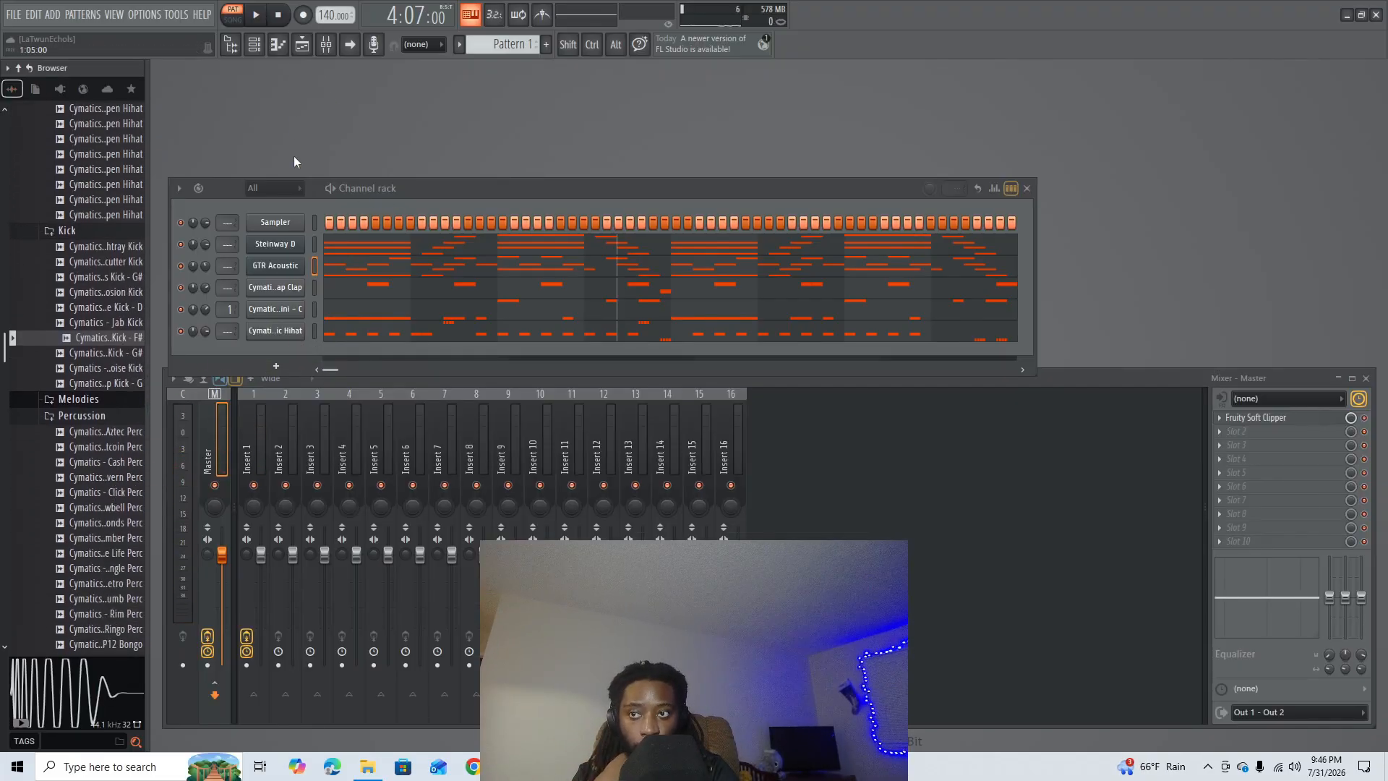
left_click(1028, 190)
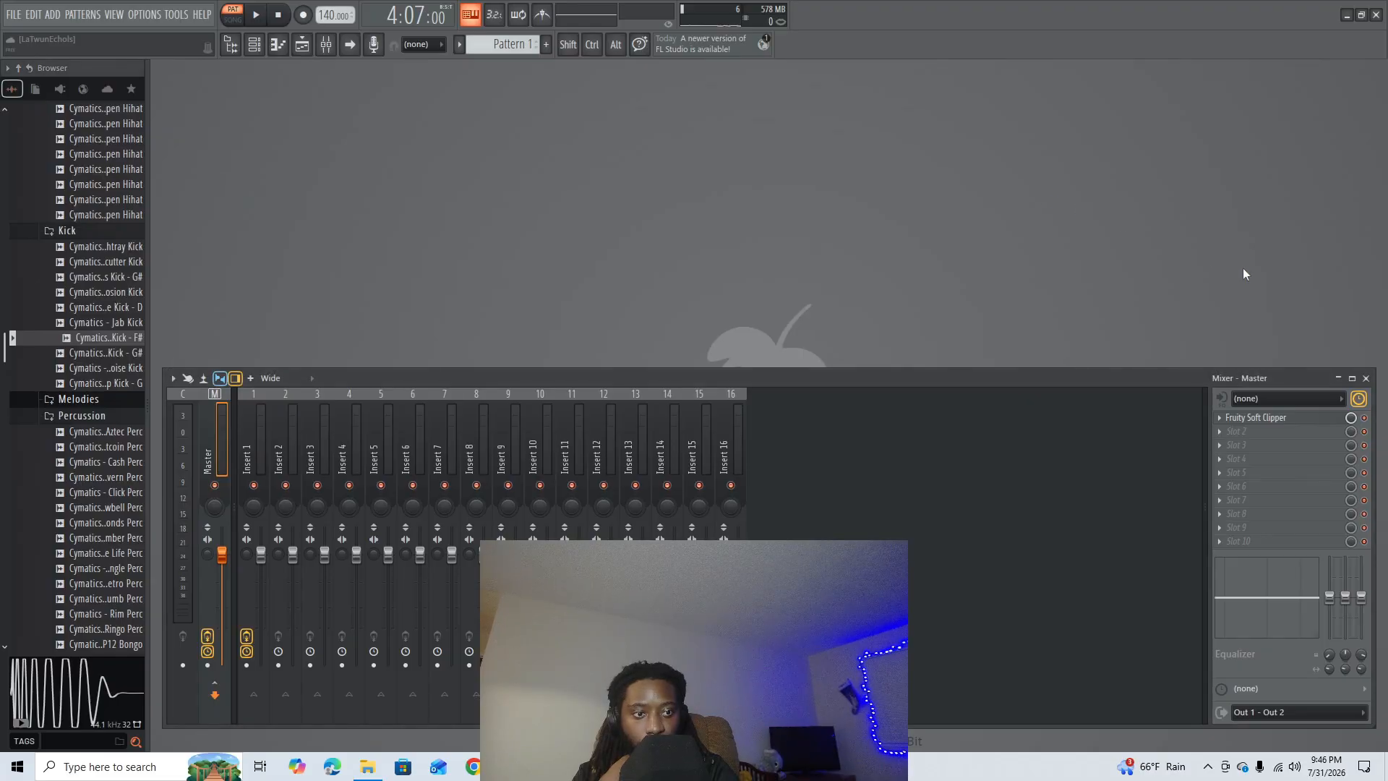
left_click(1367, 378)
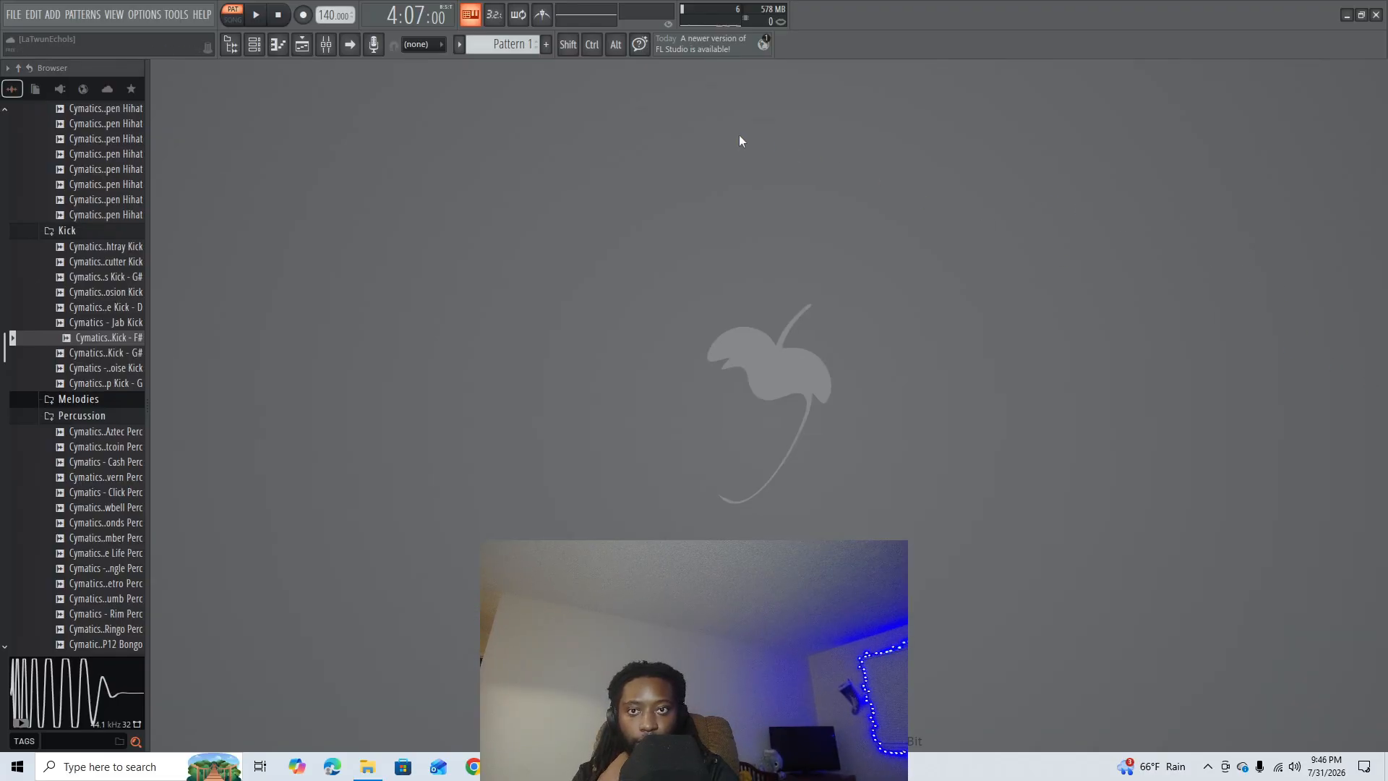
left_click(301, 49)
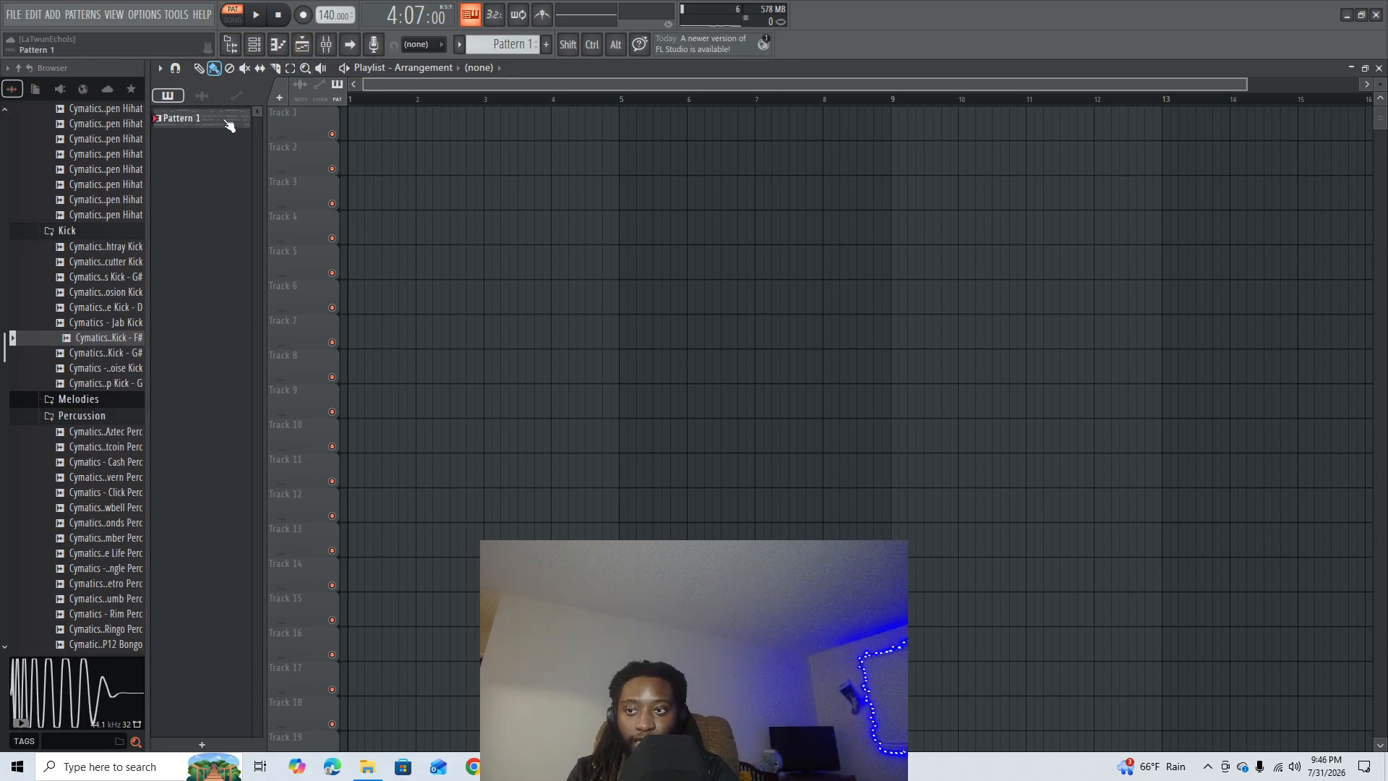
right_click(186, 116)
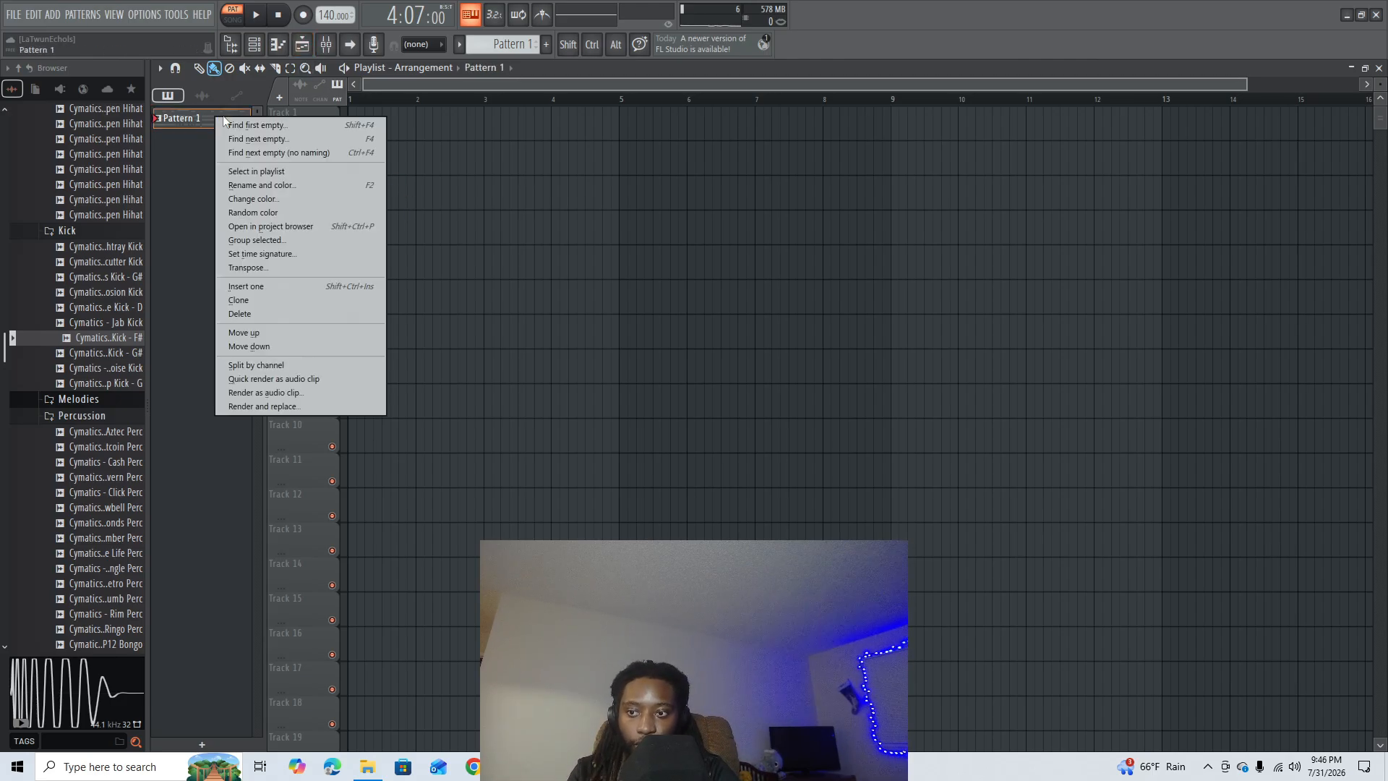
left_click(259, 365)
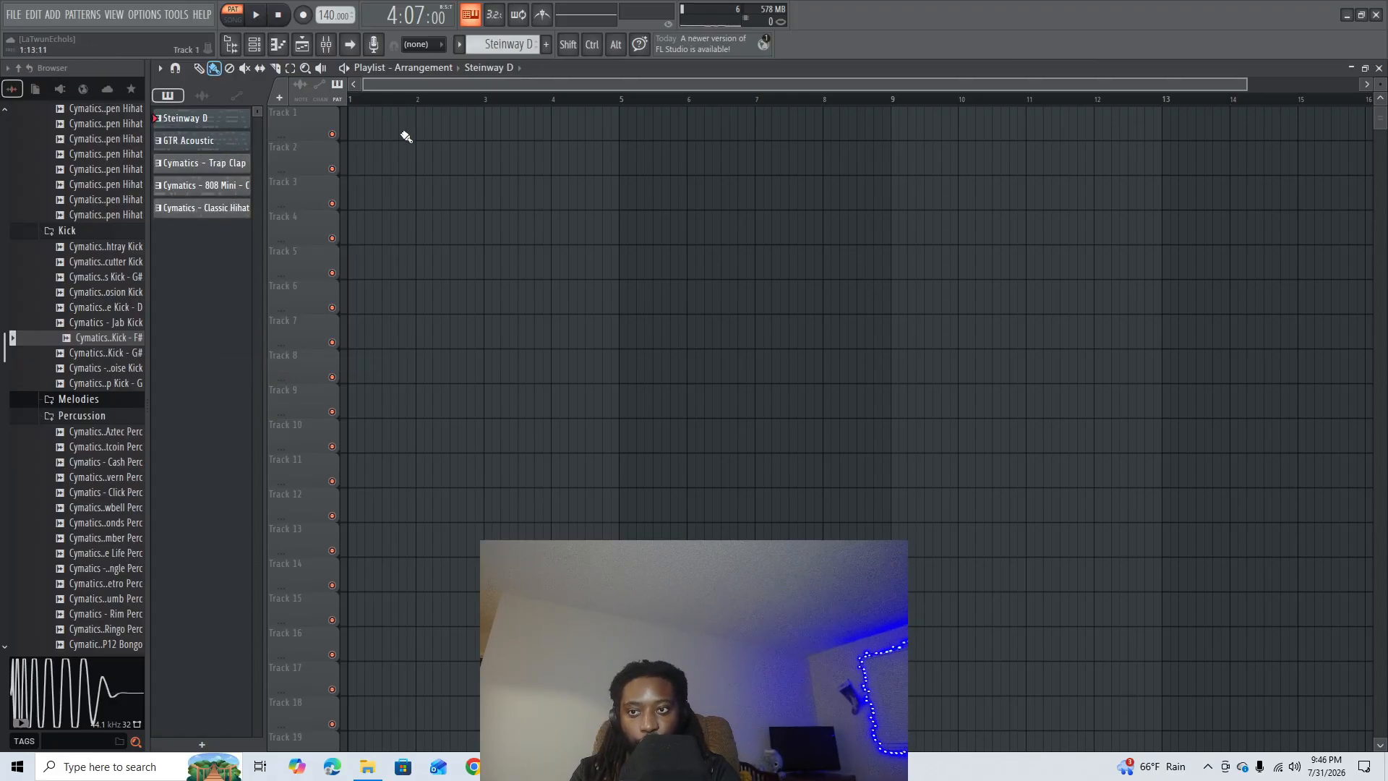
- Place the Steinway D pattern at bar 1 on Track 1 and duplicate it to bar 9
left_click(379, 125)
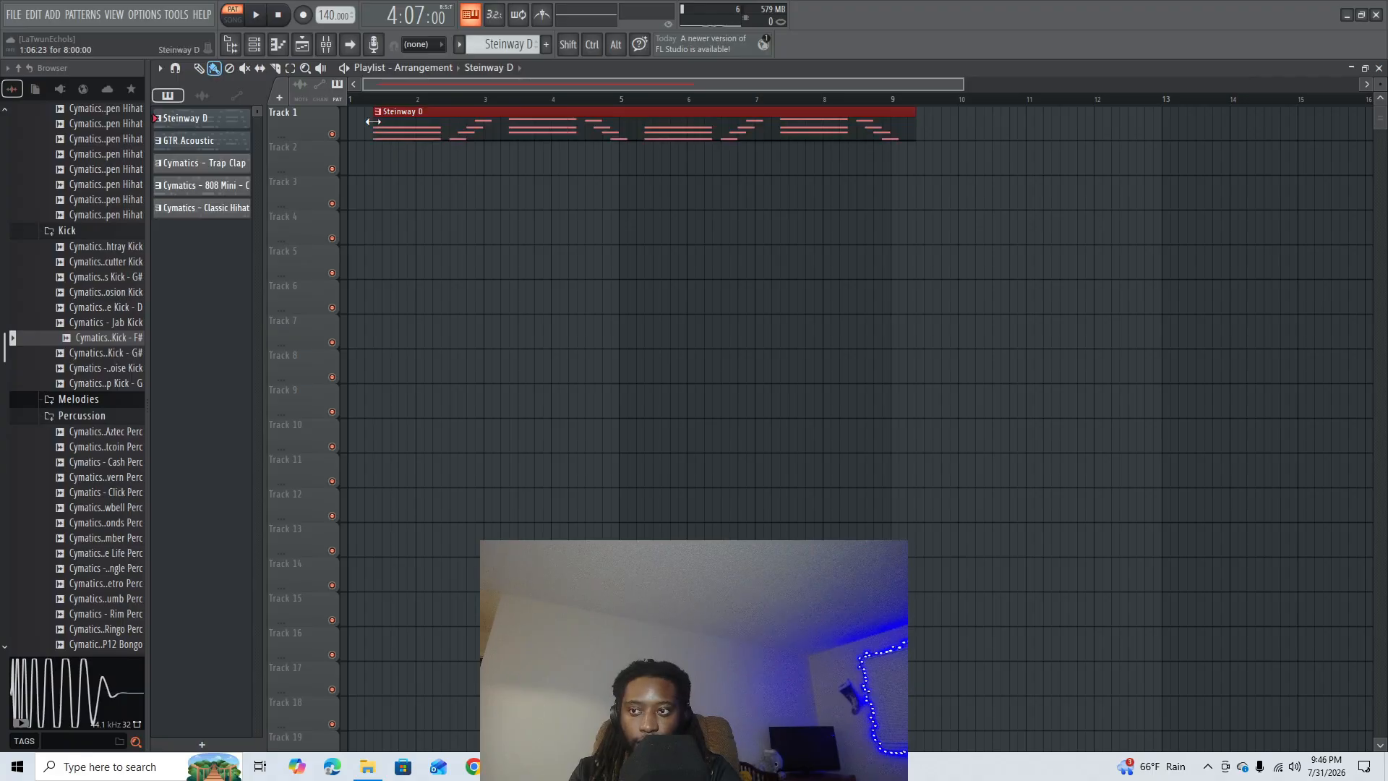
scroll(470, 103, "down", 2)
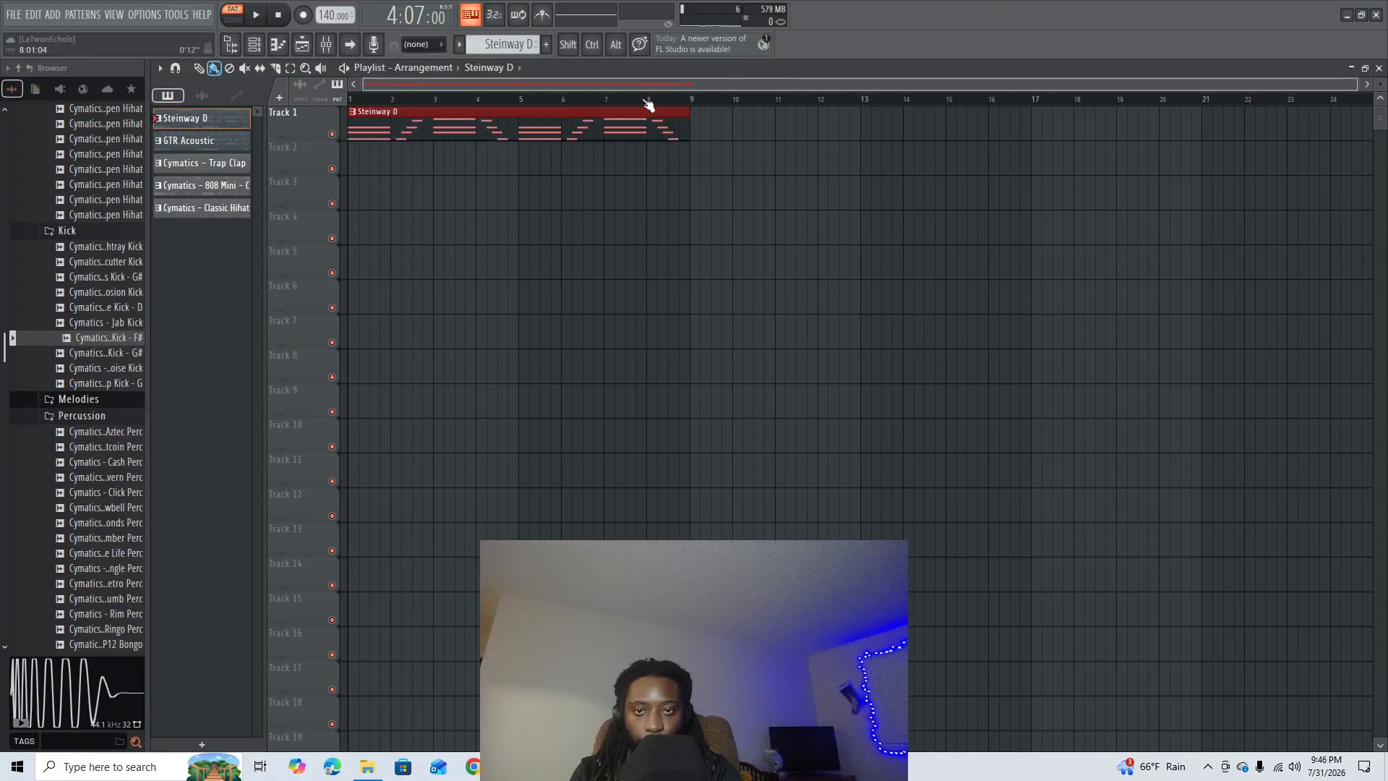
left_click(702, 125)
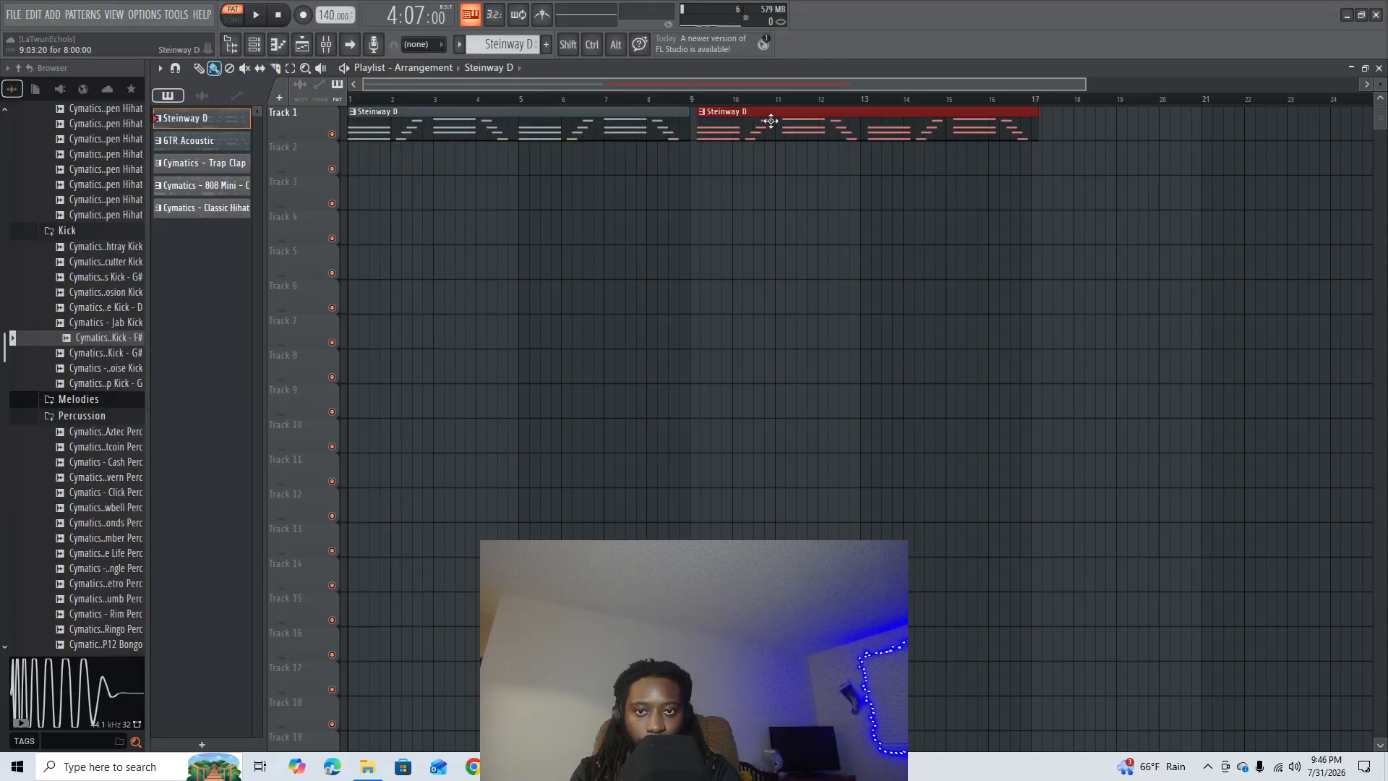
key("ctrl+z")
left_click_drag(562, 154, 571, 117)
key("ctrl+b")
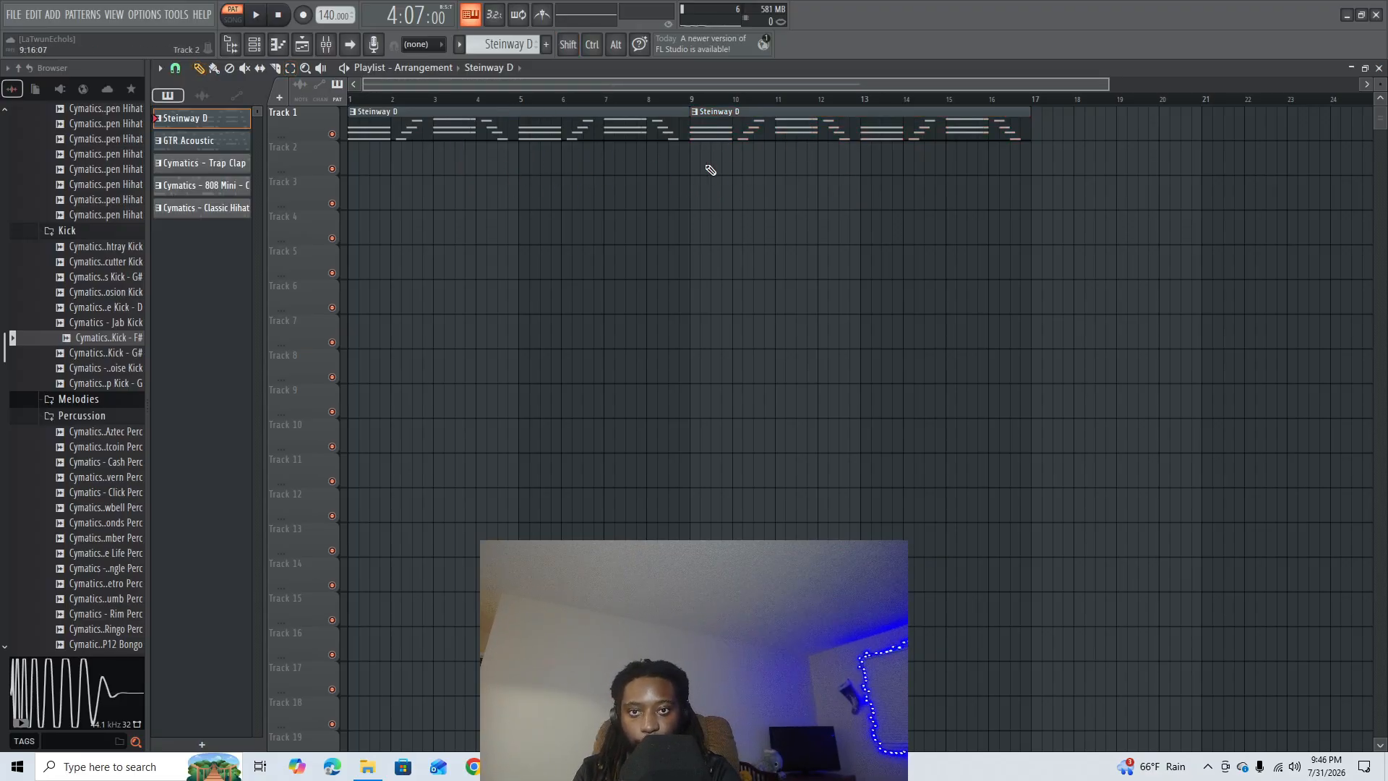
- Place the GTR Acoustic pattern on Track 2 and the Trap Clap pattern on Track 3, both starting at bar 9
key("KP_Add")
left_click_drag(741, 162, 703, 164)
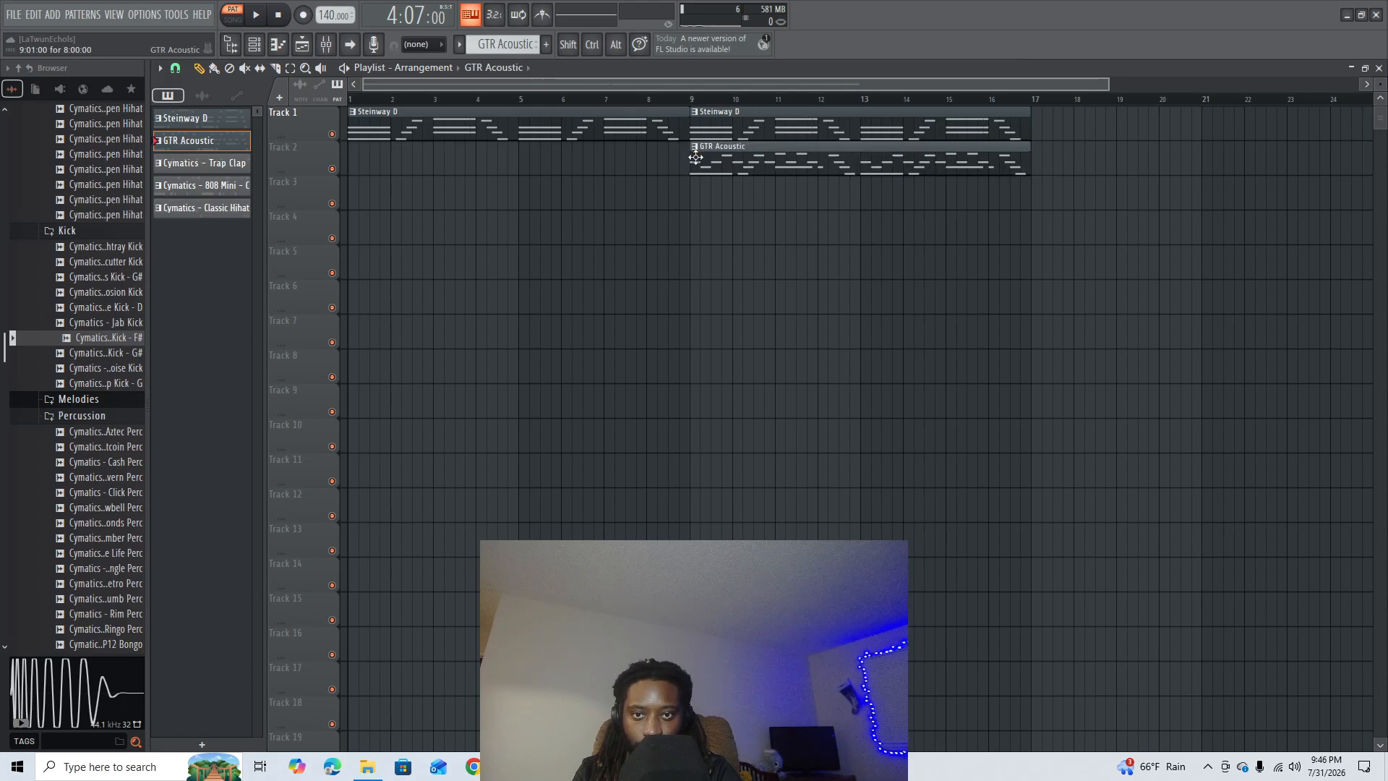
left_click(701, 199)
right_click(764, 193)
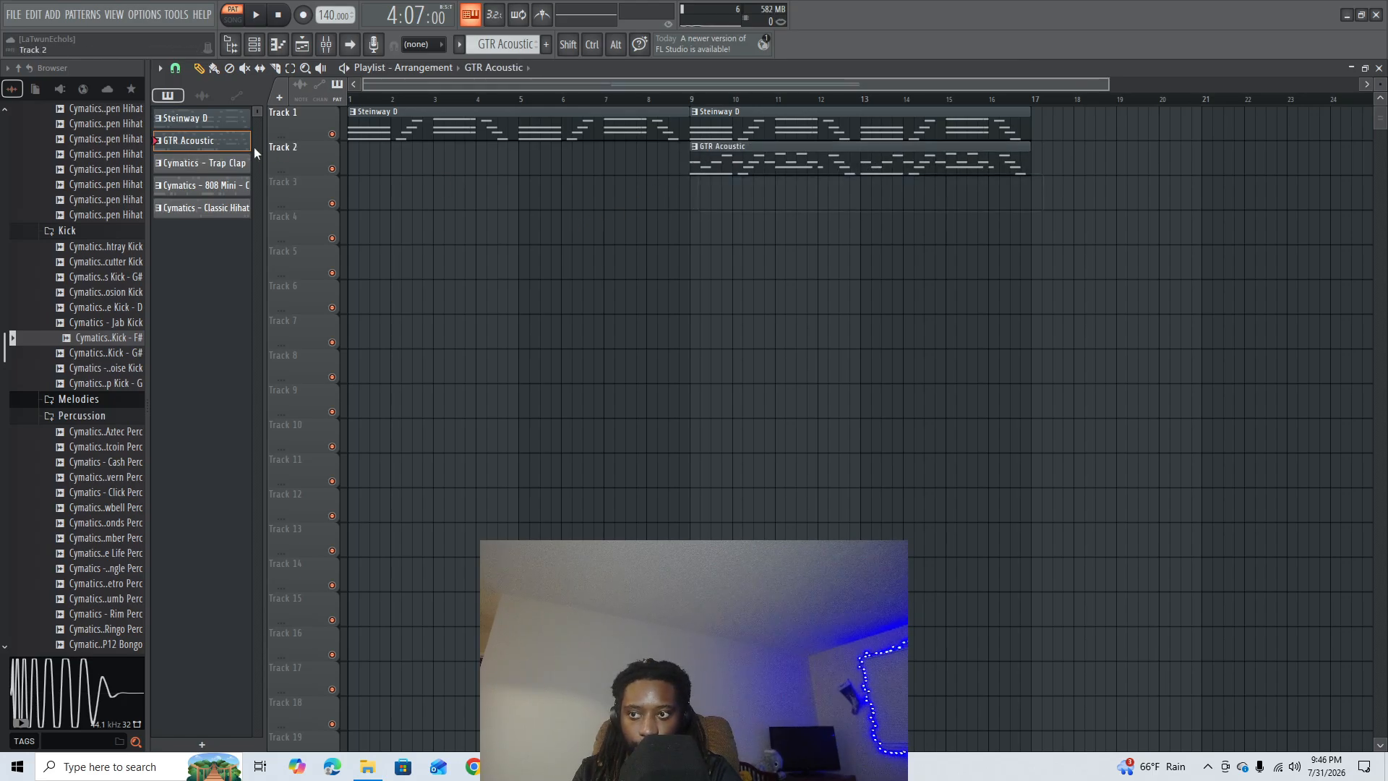
left_click(230, 163)
left_click(693, 193)
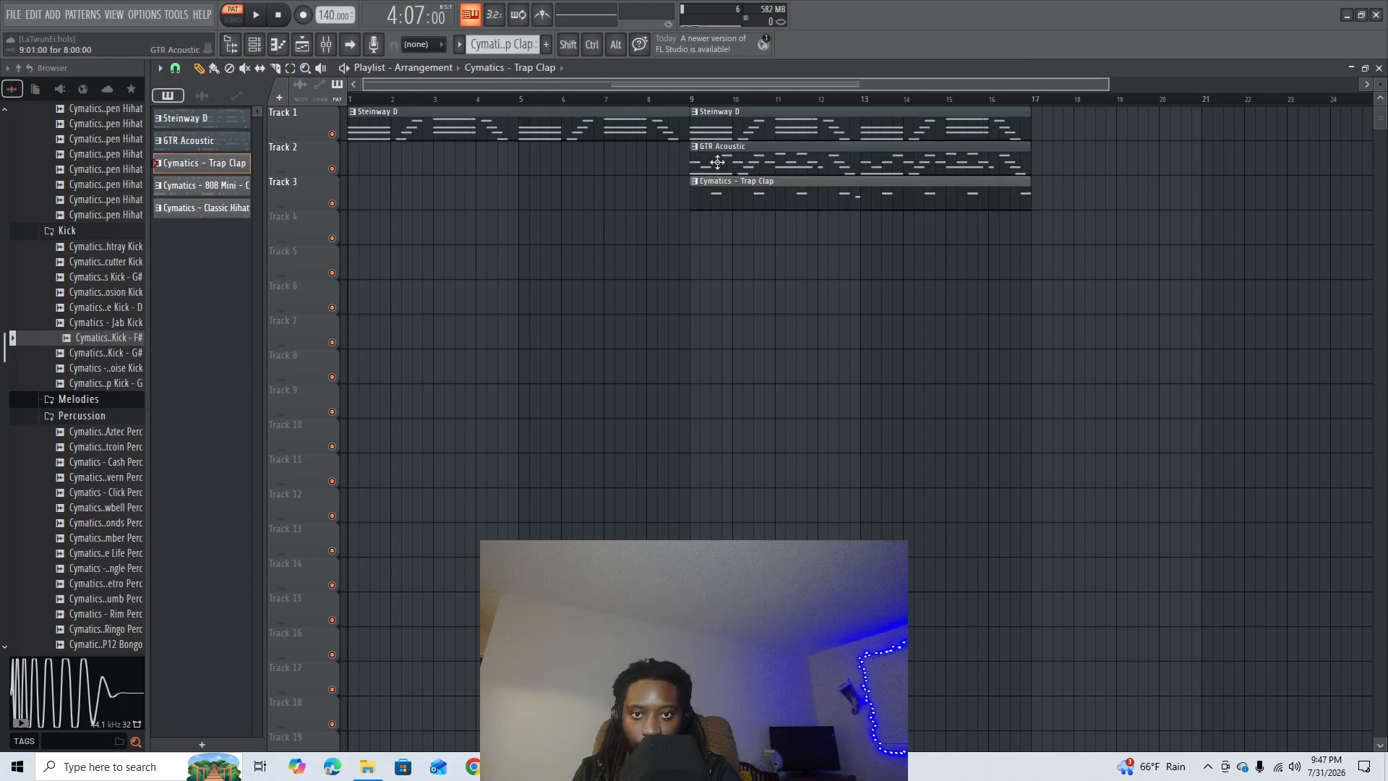
- Place the 808 Mini pattern on Track 5 and the Classic Hihat pattern on Track 4, both starting at bar 9
left_click(245, 188)
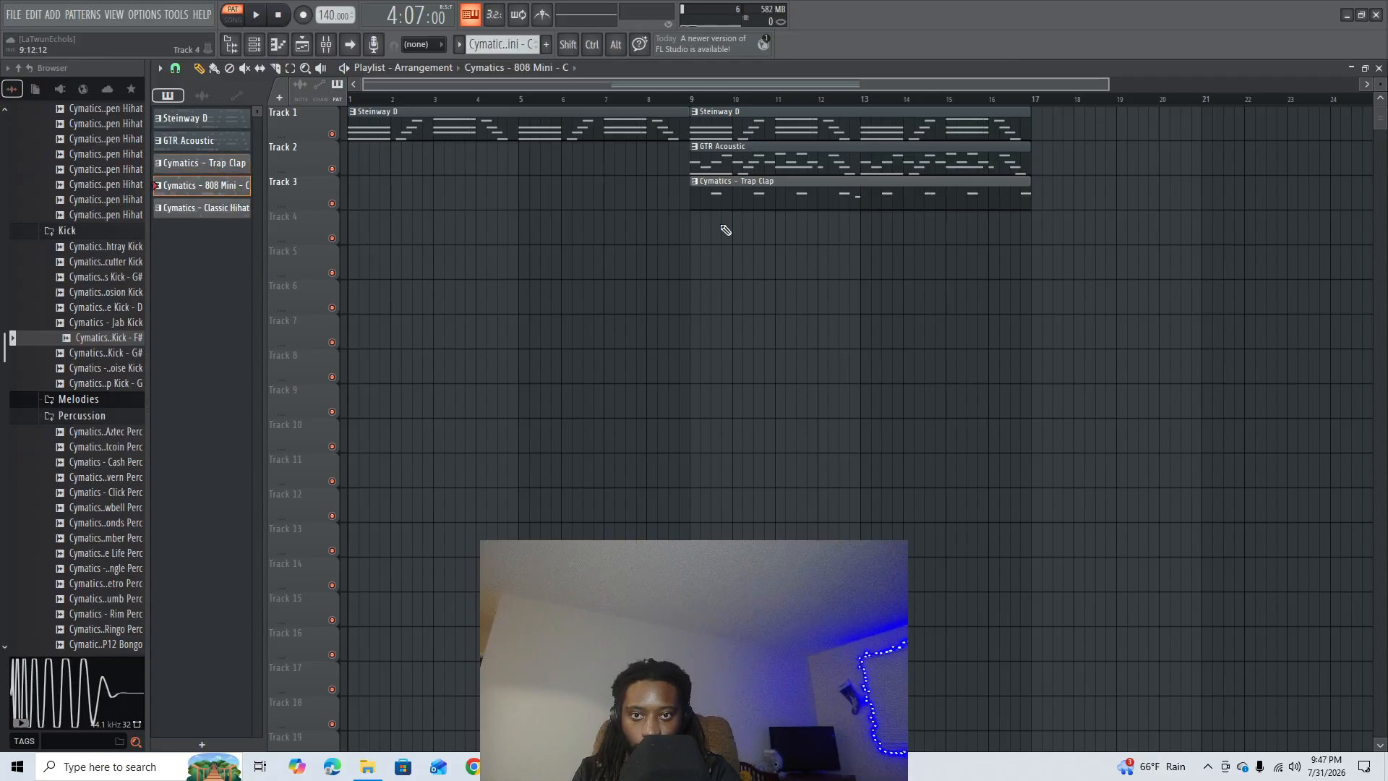
left_click(697, 269)
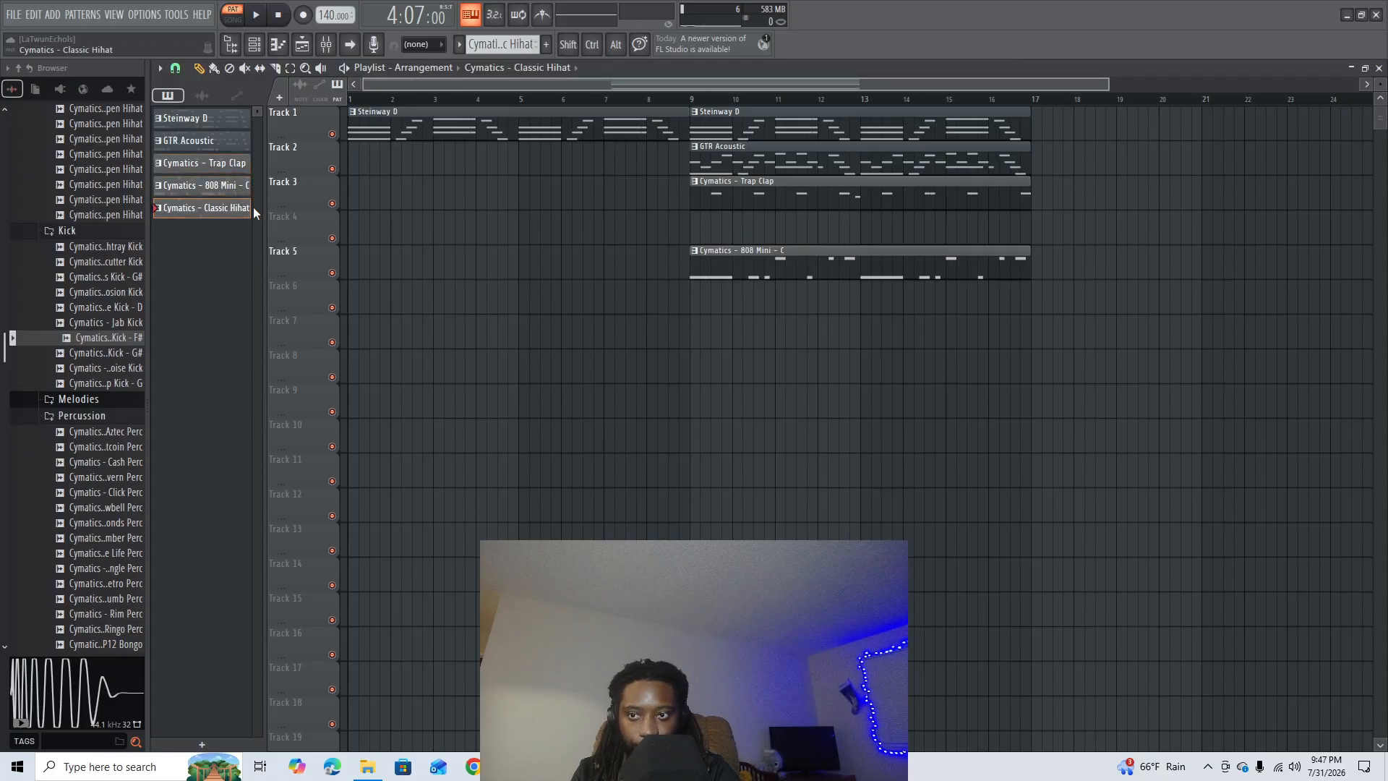
left_click(695, 230)
- Select all five clips that start at bar 9 and duplicate them to bar 17
scroll(951, 109, "down", 2)
scroll(920, 109, "up", 1)
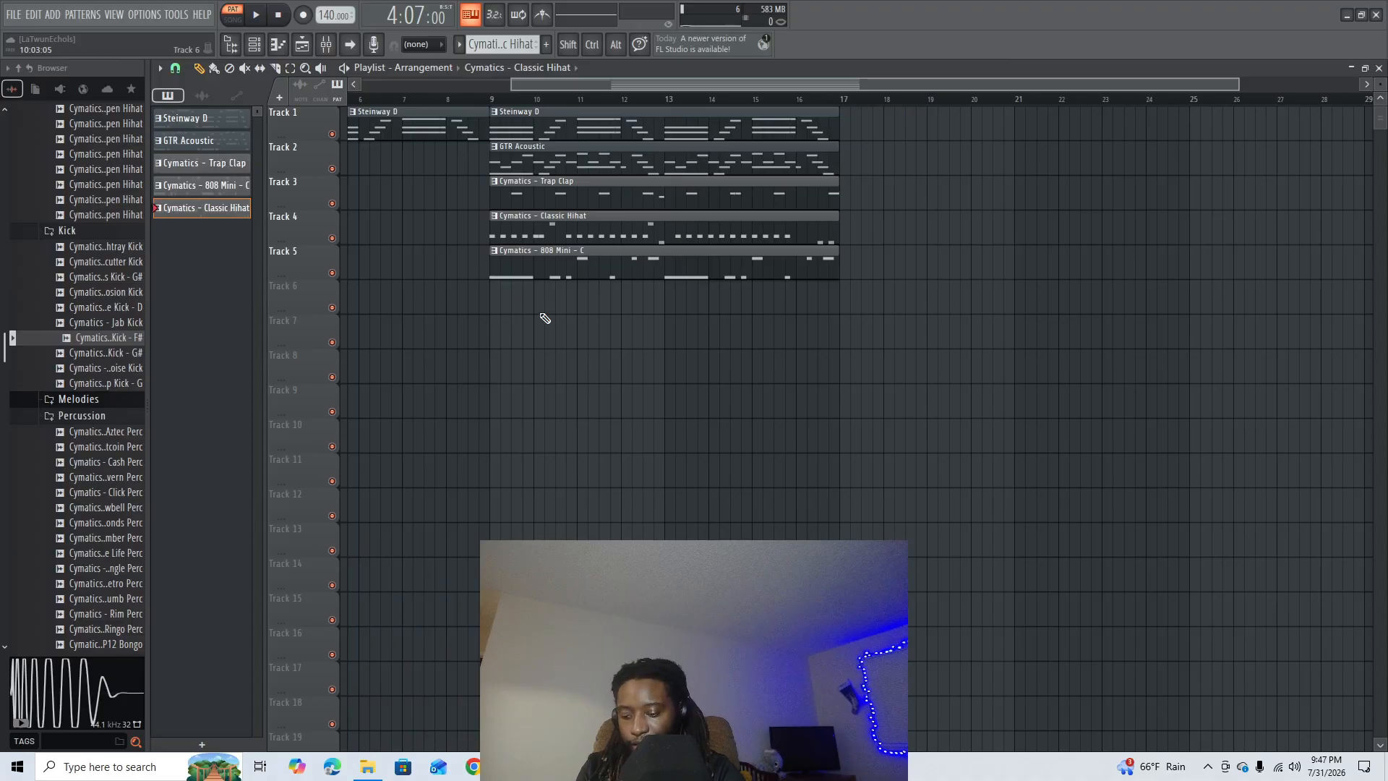
left_click_drag(698, 347, 642, 119)
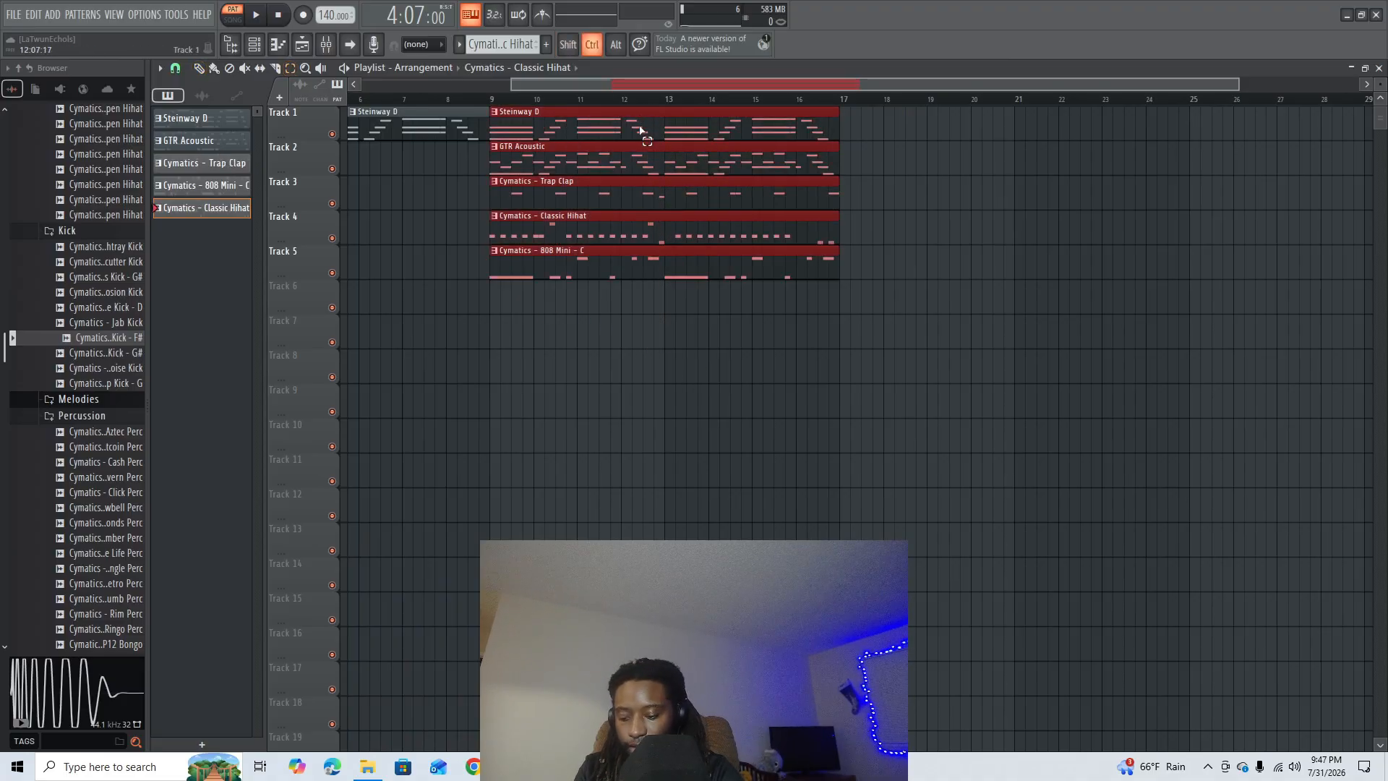
key("ctrl+b")
left_click(1156, 165)
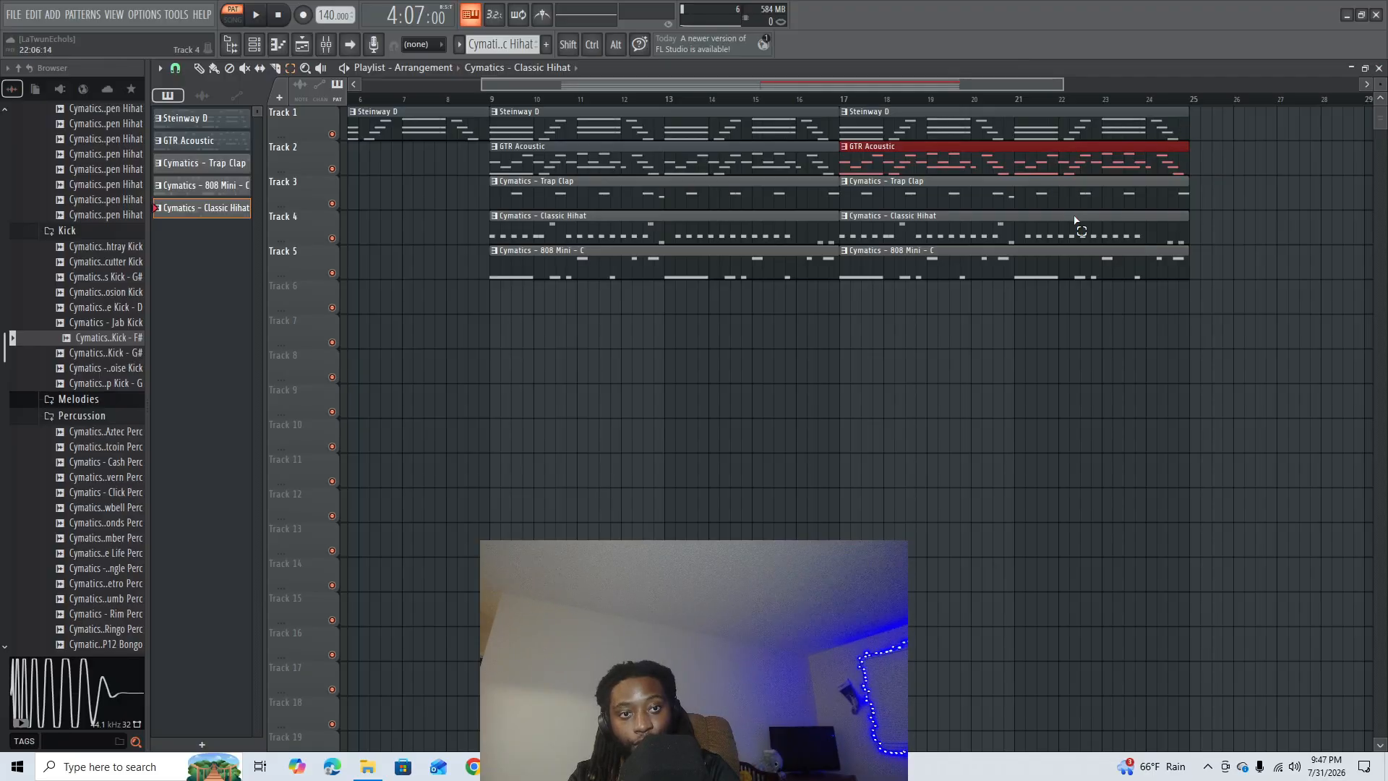
- Delete the GTR Acoustic, Trap Clap and 808 Mini clips from the section starting at bar 17
right_click(901, 165)
left_click_drag(946, 175, 911, 210)
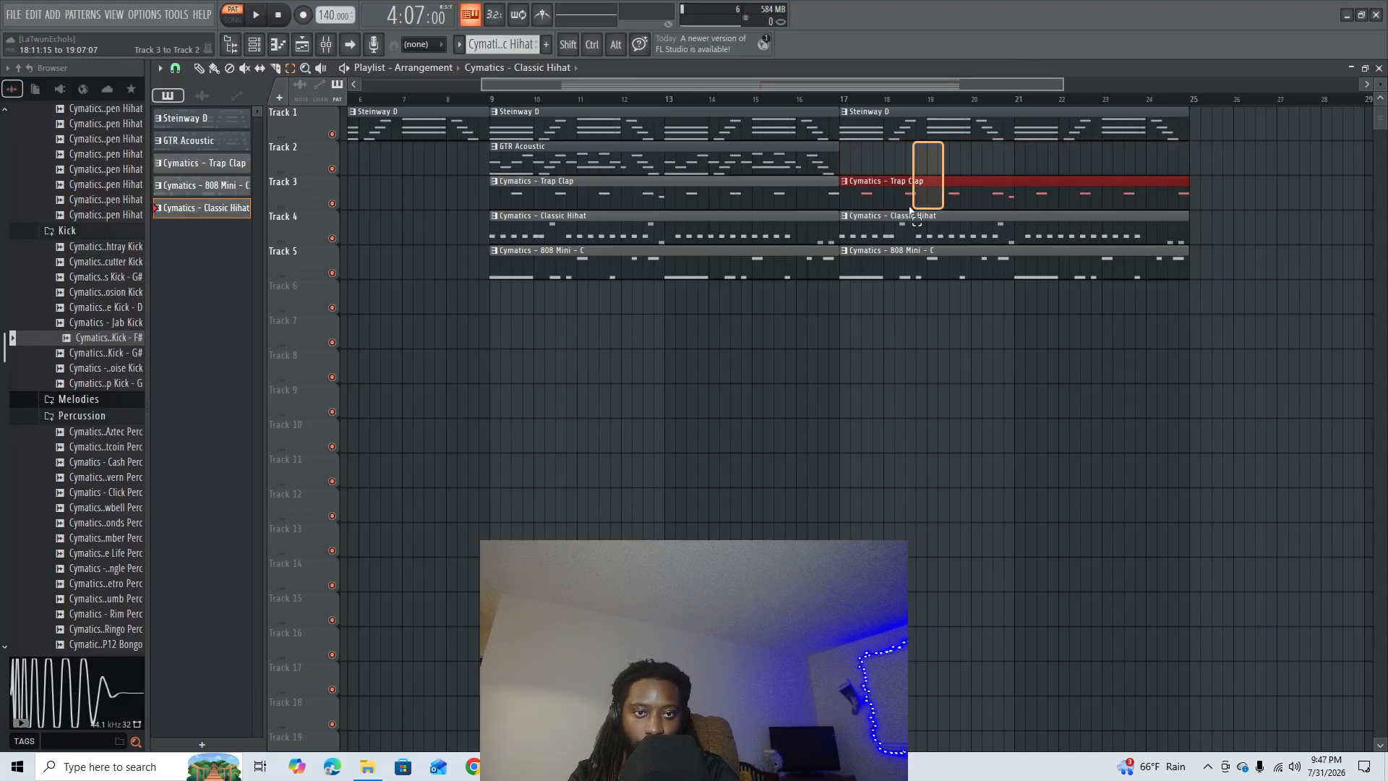
key("Delete")
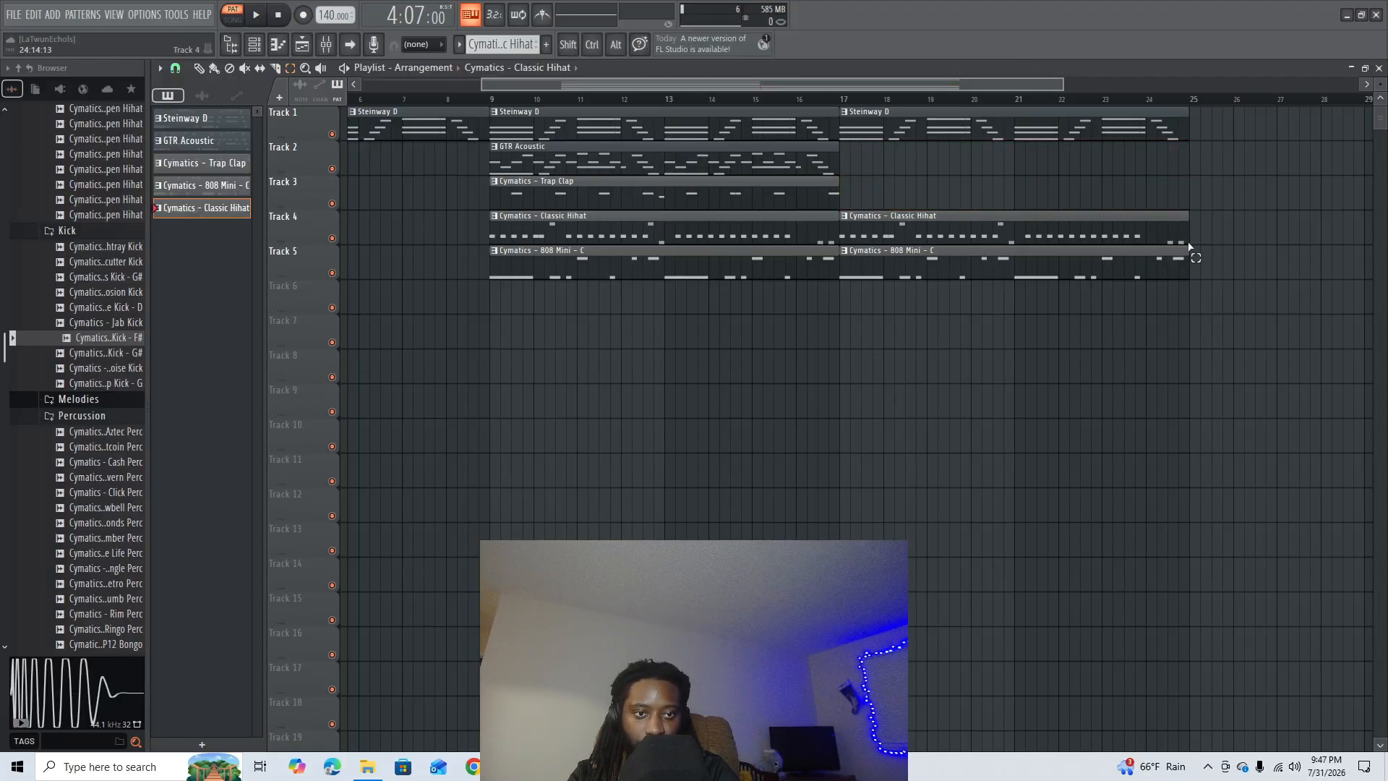
left_click_drag(1211, 276, 1010, 328)
key("Delete")
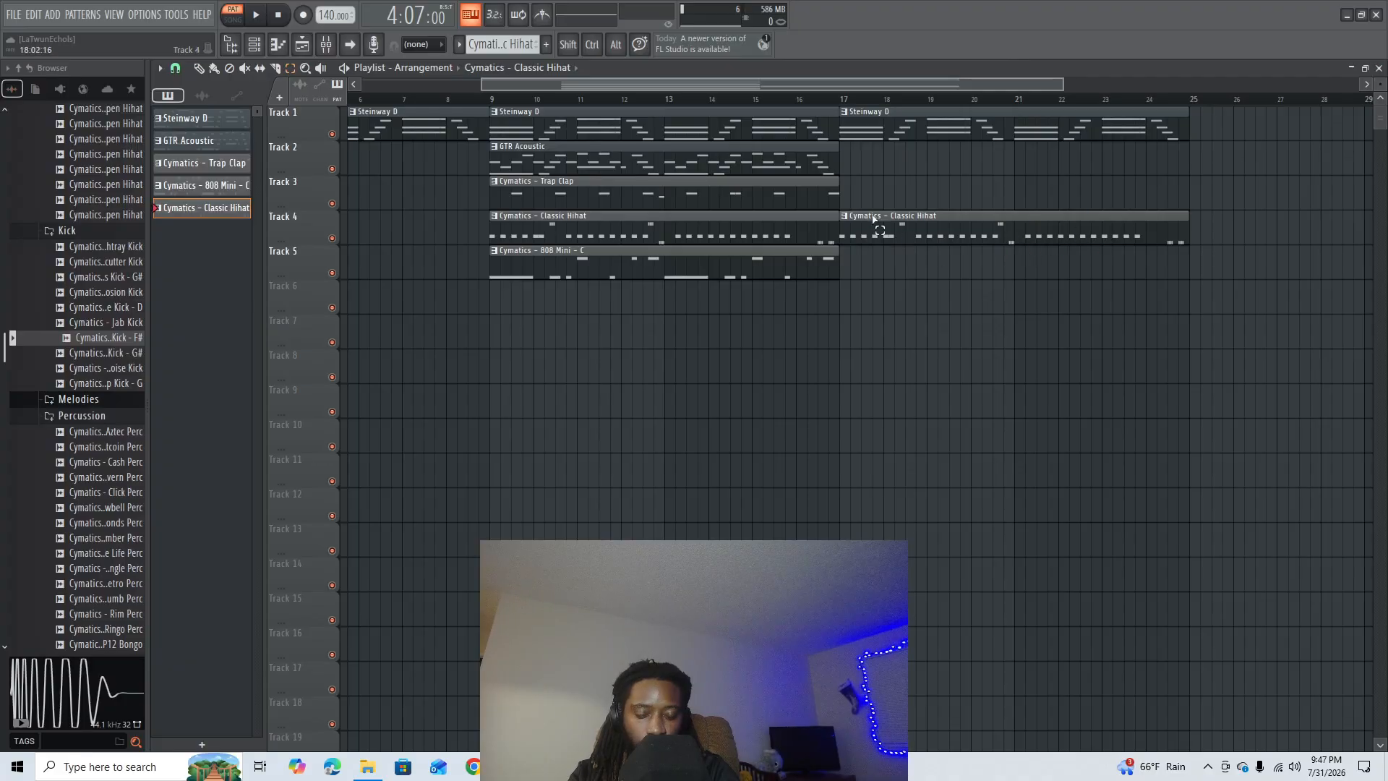
- Duplicate the Trap Clap clip on Track 3 from bar 9 to bar 17
scroll(1040, 99, "down", 3)
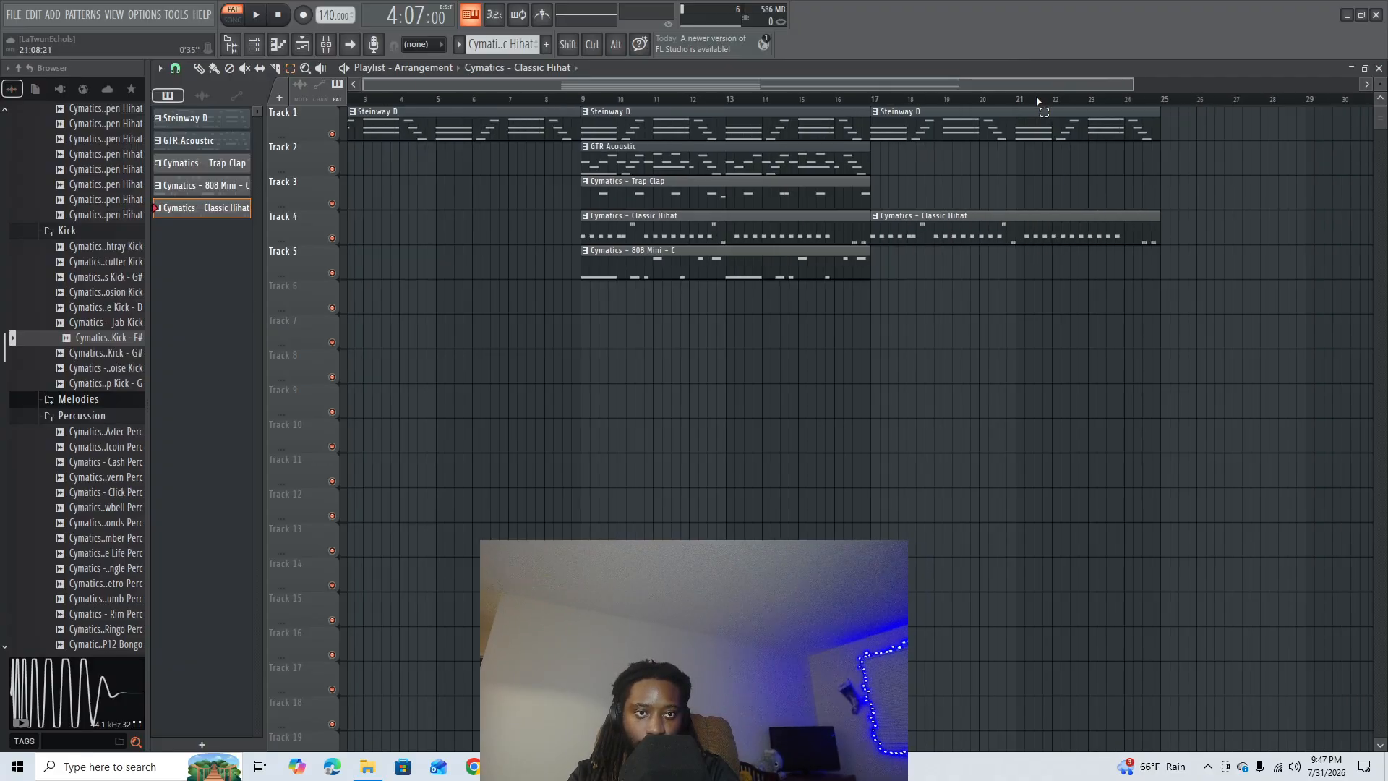
left_click(733, 194)
key("ctrl+b")
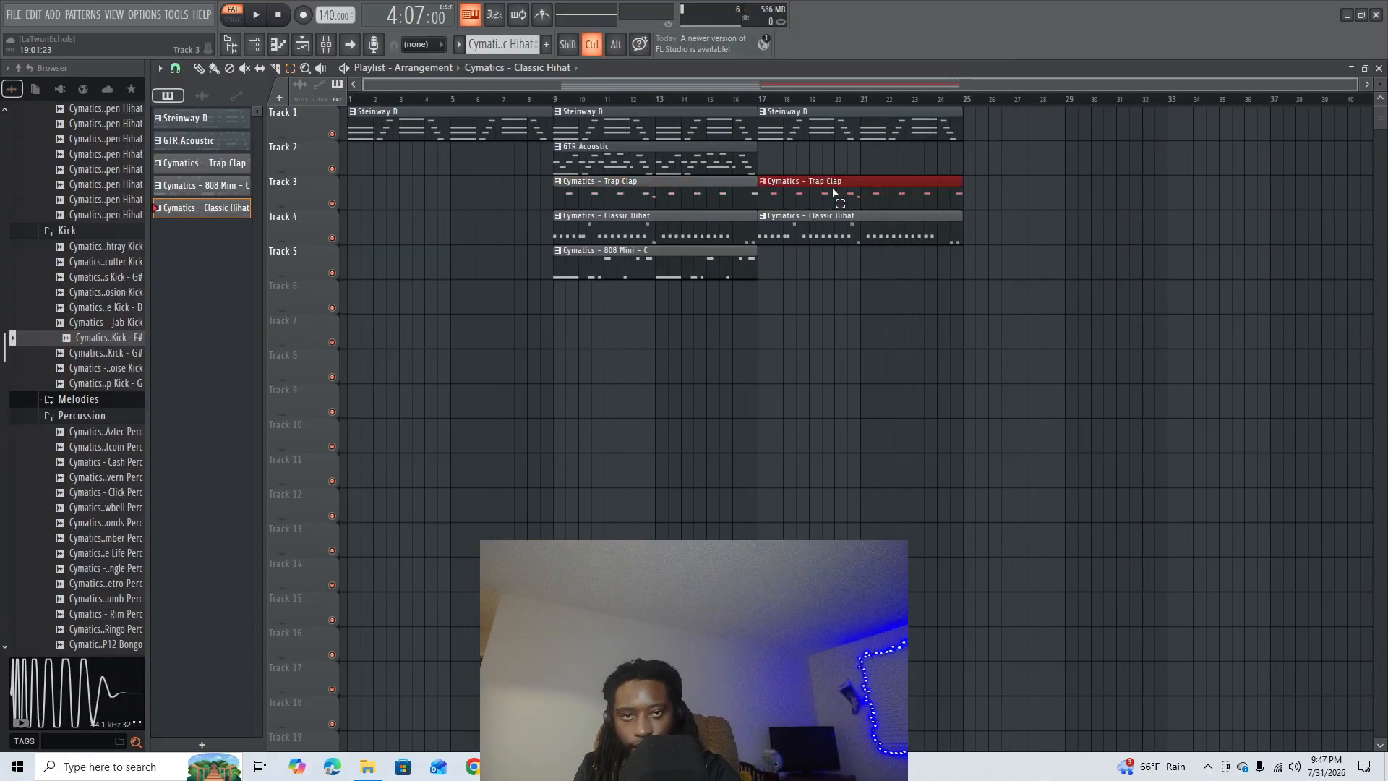
left_click(1124, 188, "ctrl")
- Duplicate the Steinway D, Trap Clap and Classic Hihat clips from bar 17 to bar 25, and remove the copied Steinway D clip
left_click_drag(1018, 106, 858, 284)
key("ctrl+b")
left_click(1194, 186)
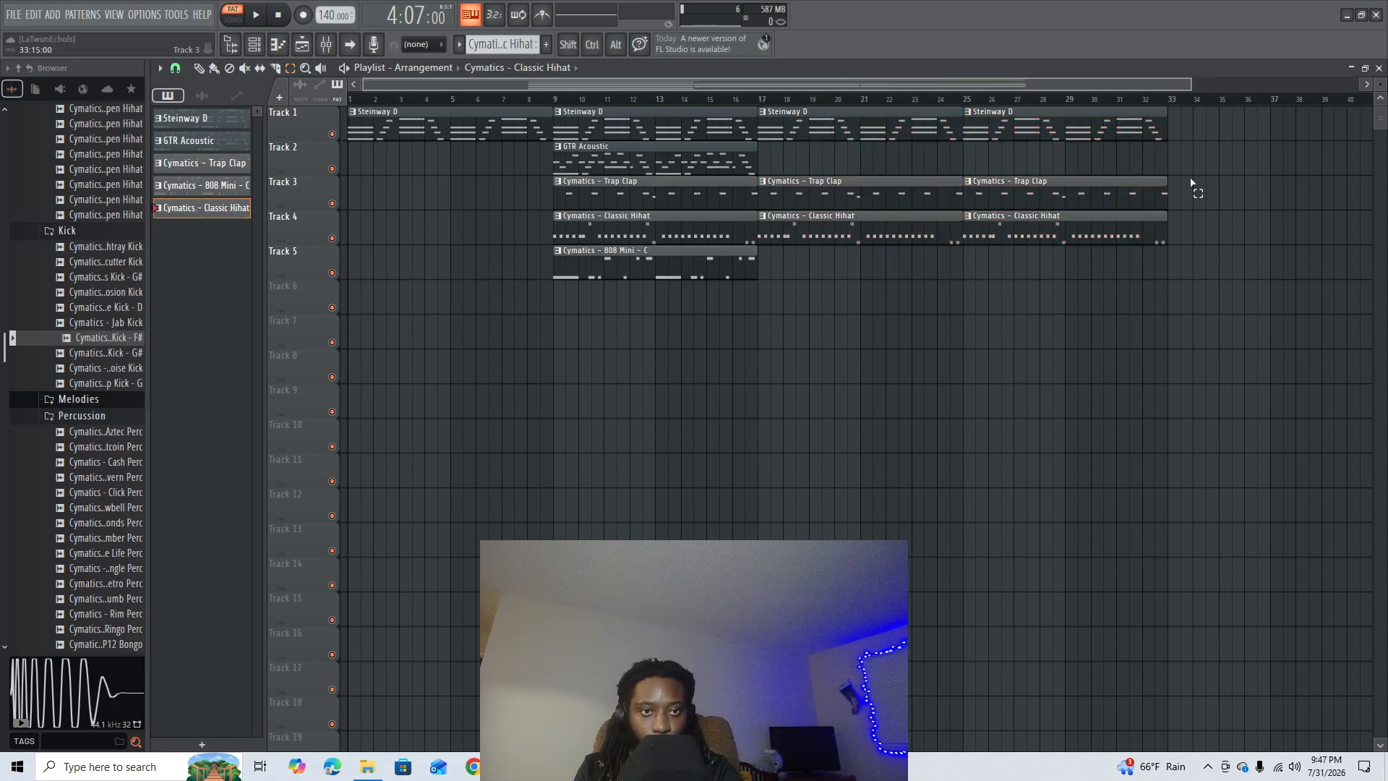
left_click(1099, 141)
right_click(1098, 141)
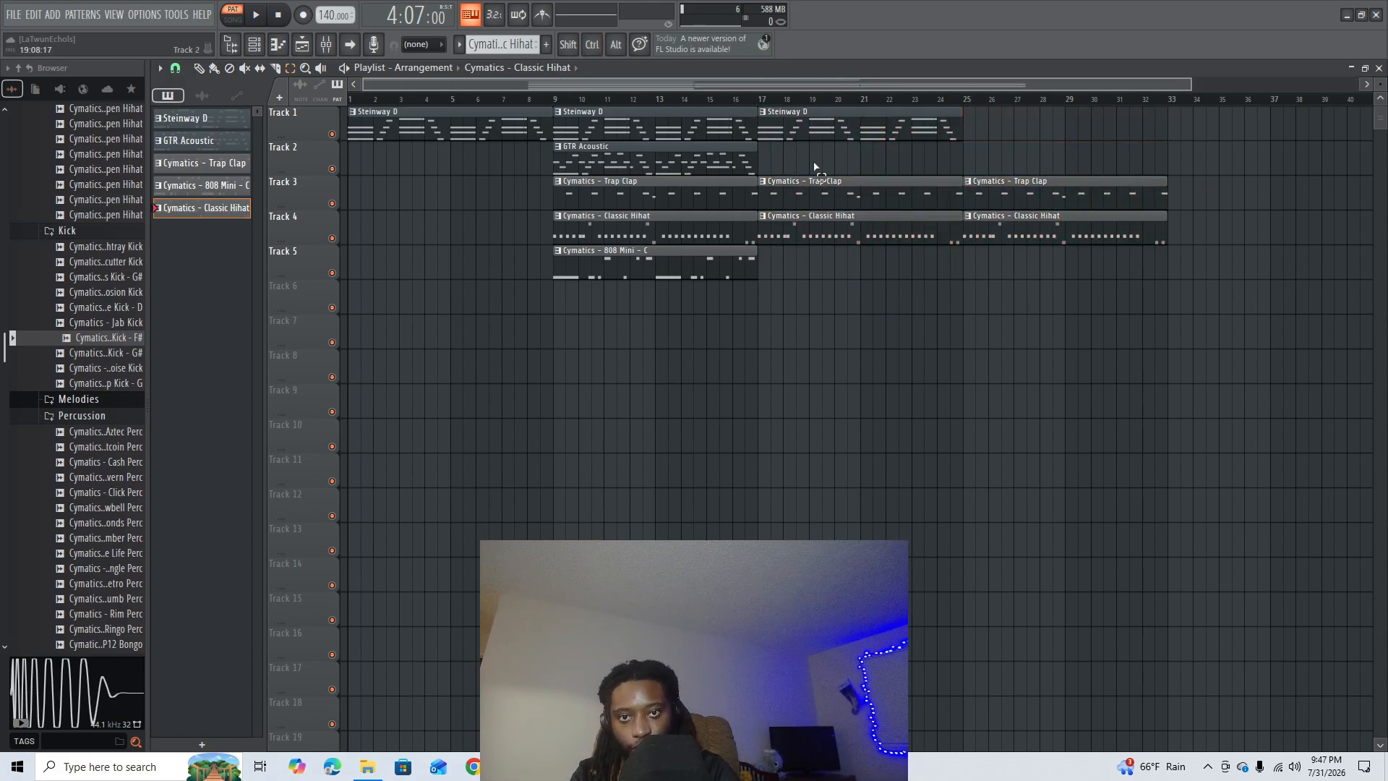
- Duplicate the GTR Acoustic clip on Track 2 and move the copy to start at bar 25
left_click(727, 162)
key("ctrl+b")
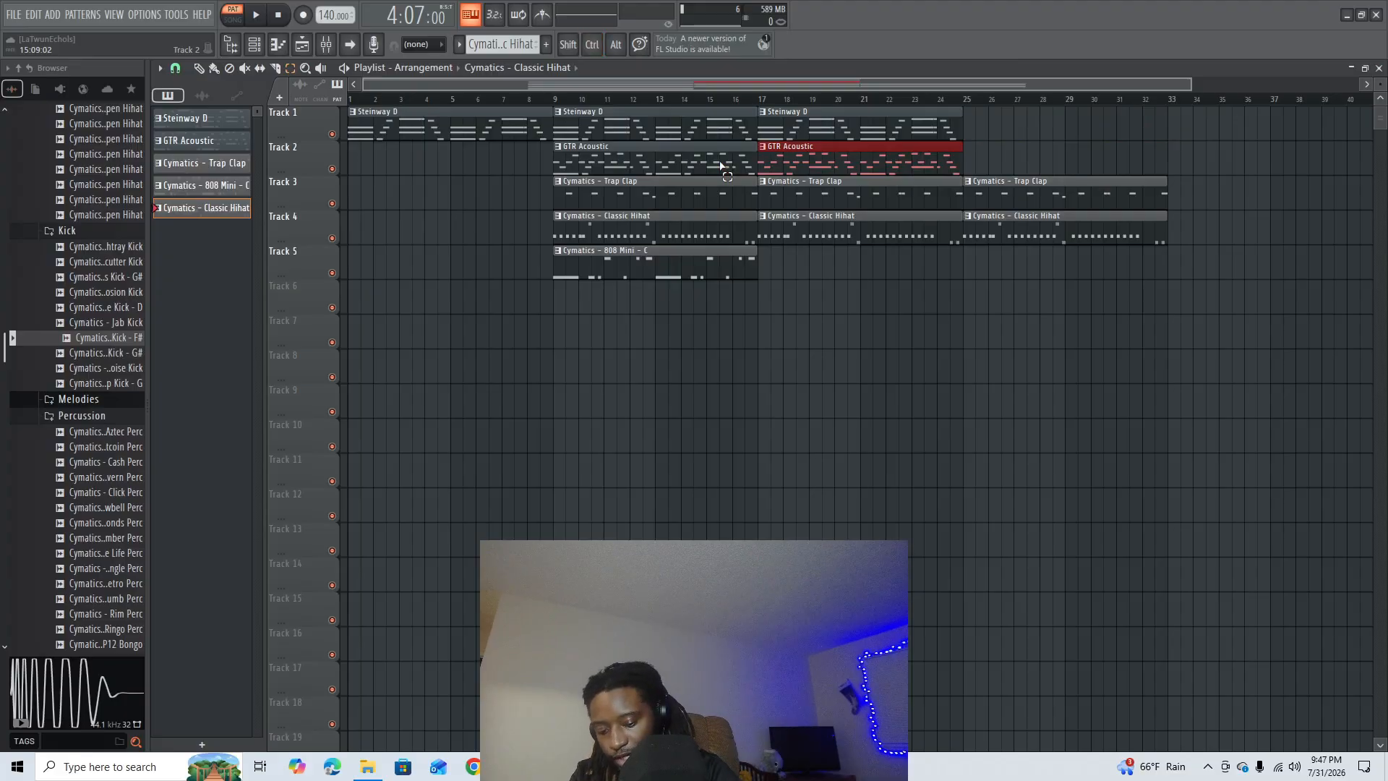
key("shift+Right")
key("shift+Right")
key("shift+Right")
key("shift+Right")
key("shift+Right")
key("shift+Right")
key("shift+Right")
key("shift+Right")
key("shift+Right")
key("shift+Right")
key("shift+Right")
key("shift+Right")
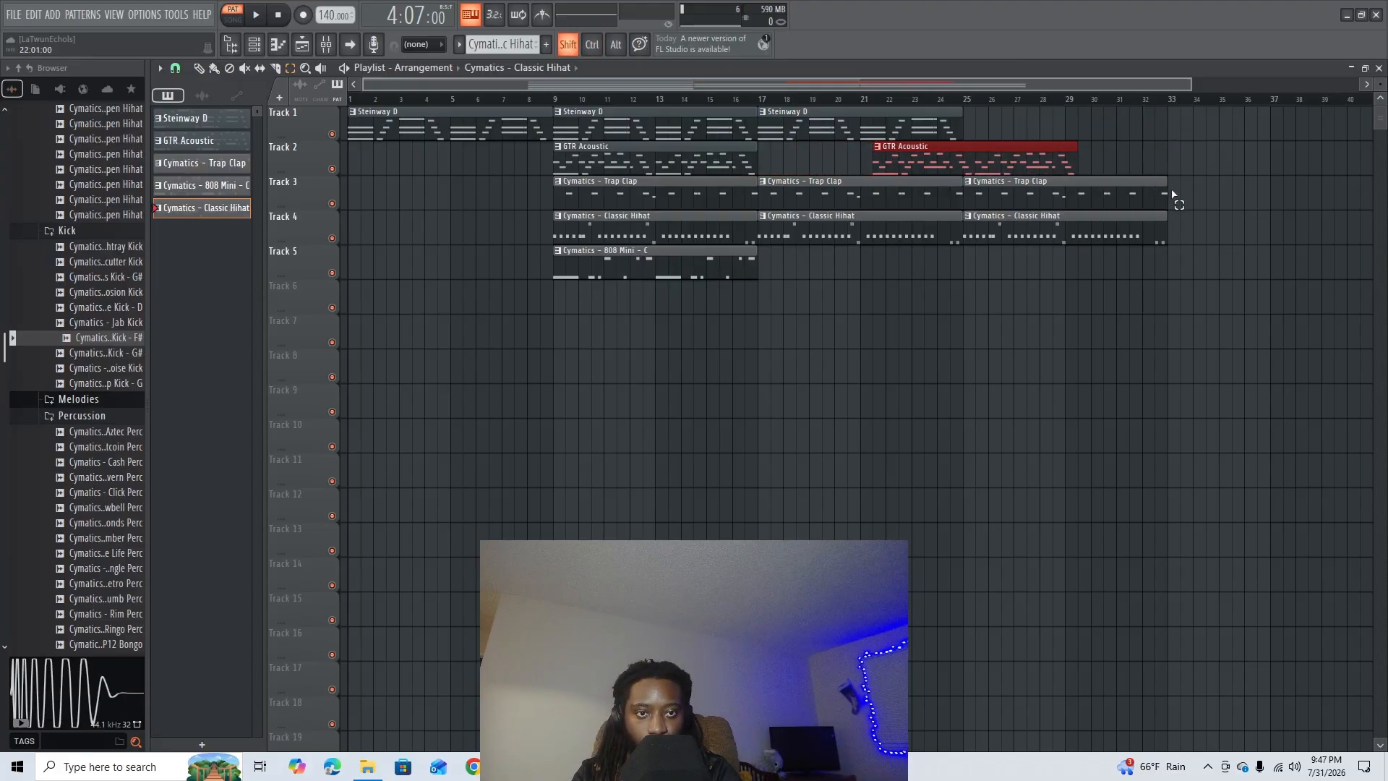
key("shift+Right")
key("shift+Right")
key("shift+Right")
key("shift+Right")
left_click(1233, 189)
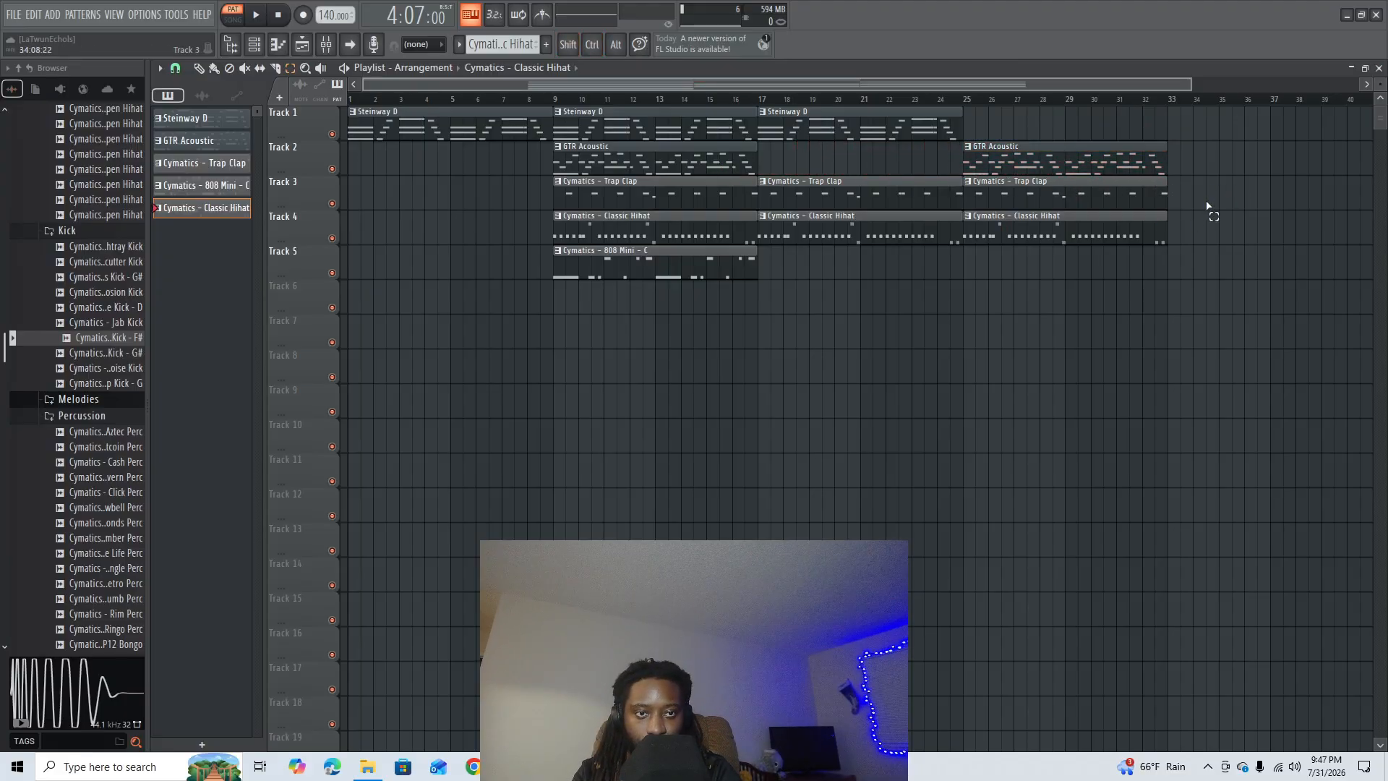
- Delete the Trap Clap and Classic Hihat clips at bar 25, and place a duplicate of the 808 Mini clip there on Track 5
left_click_drag(1195, 204, 1063, 250)
key("Delete")
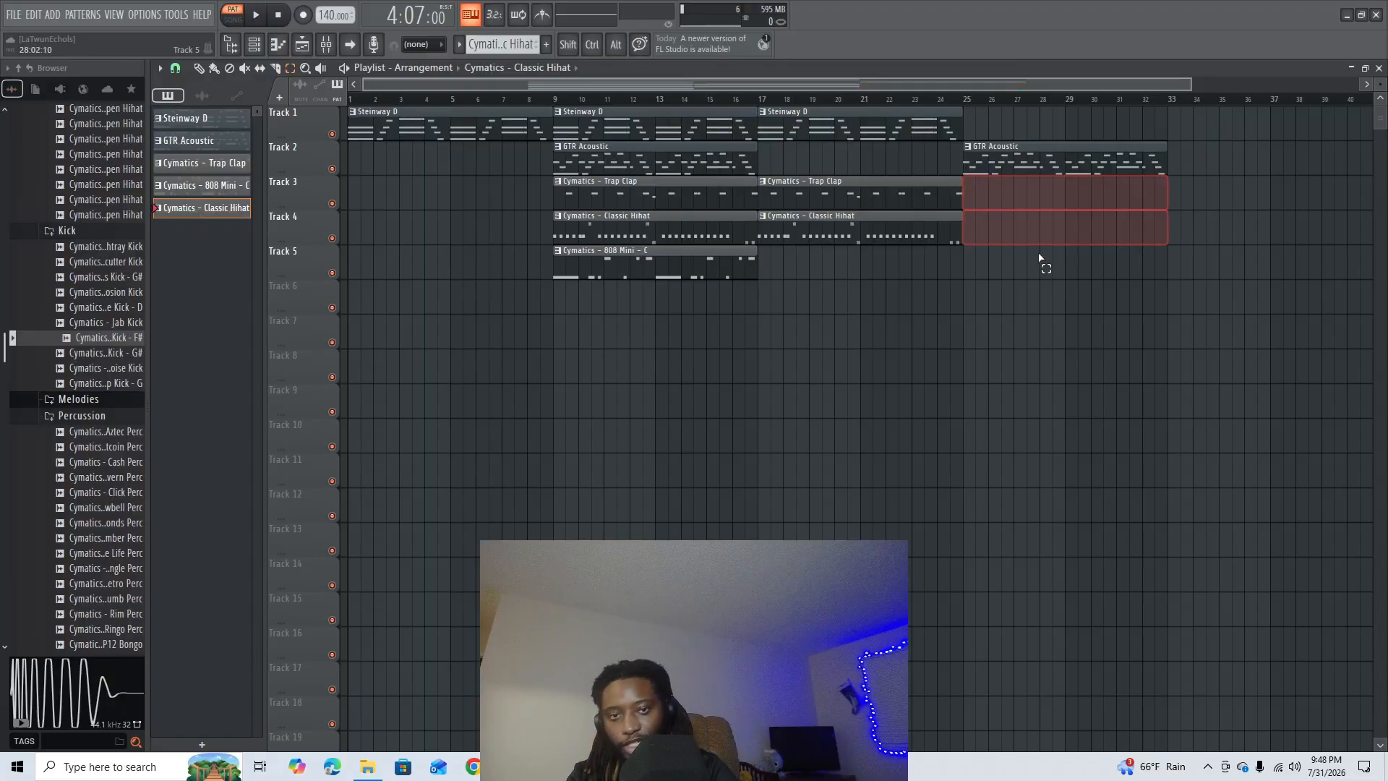
left_click_drag(786, 261, 626, 283)
key("ctrl+b")
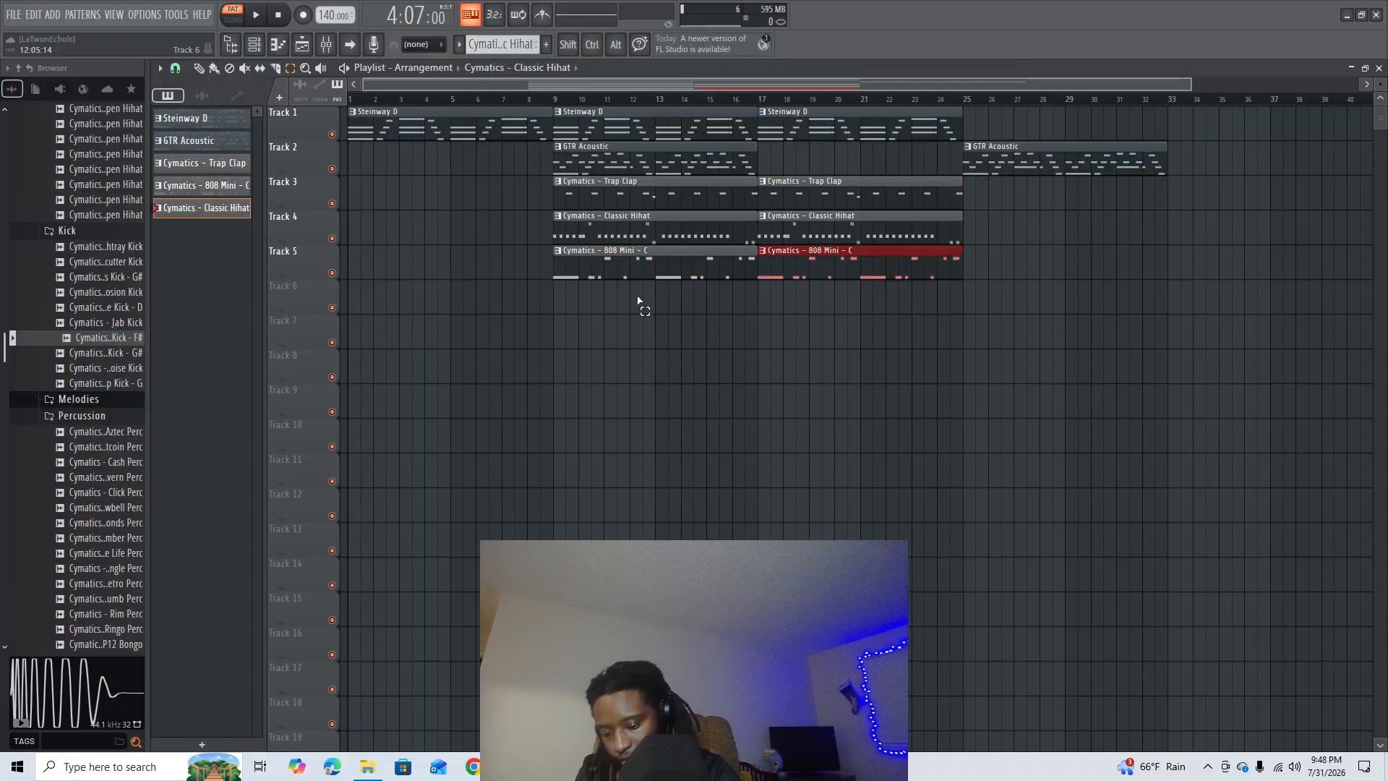
key("shift+Right")
key("shift+Right")
key("shift+Right")
key("shift+Right")
key("shift+Right")
key("shift+Right")
key("shift+Right")
key("shift+Right")
key("shift+Right")
key("shift+Right")
key("shift+Right")
key("shift+Right")
key("shift+Right")
key("shift+Right")
key("shift+Right")
key("shift+Right")
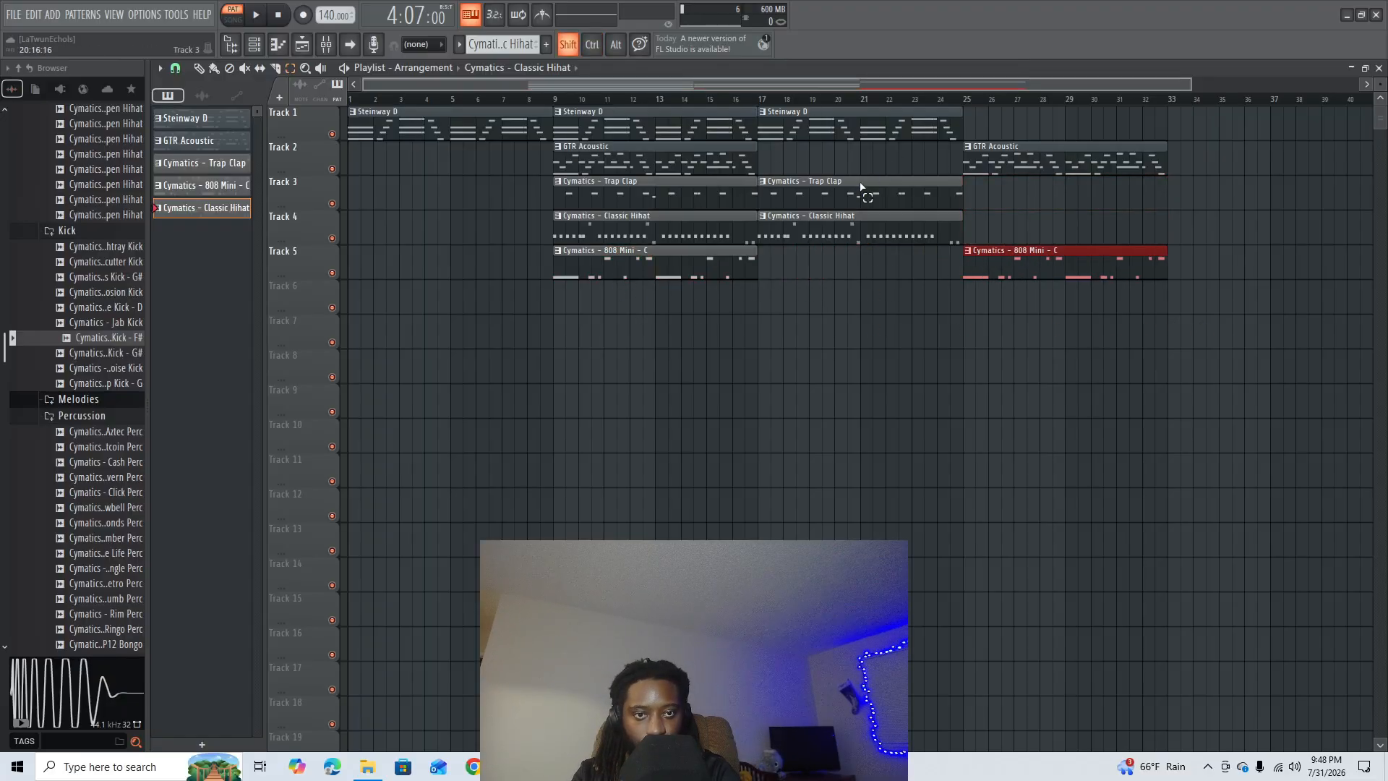
- Duplicate all clips on Tracks 1 to 5 between bars 9 and 33 so the copied section starts at bar 33
scroll(1004, 83, "down", 1)
left_click_drag(778, 338, 730, 219)
left_click_drag(1190, 350, 631, 107)
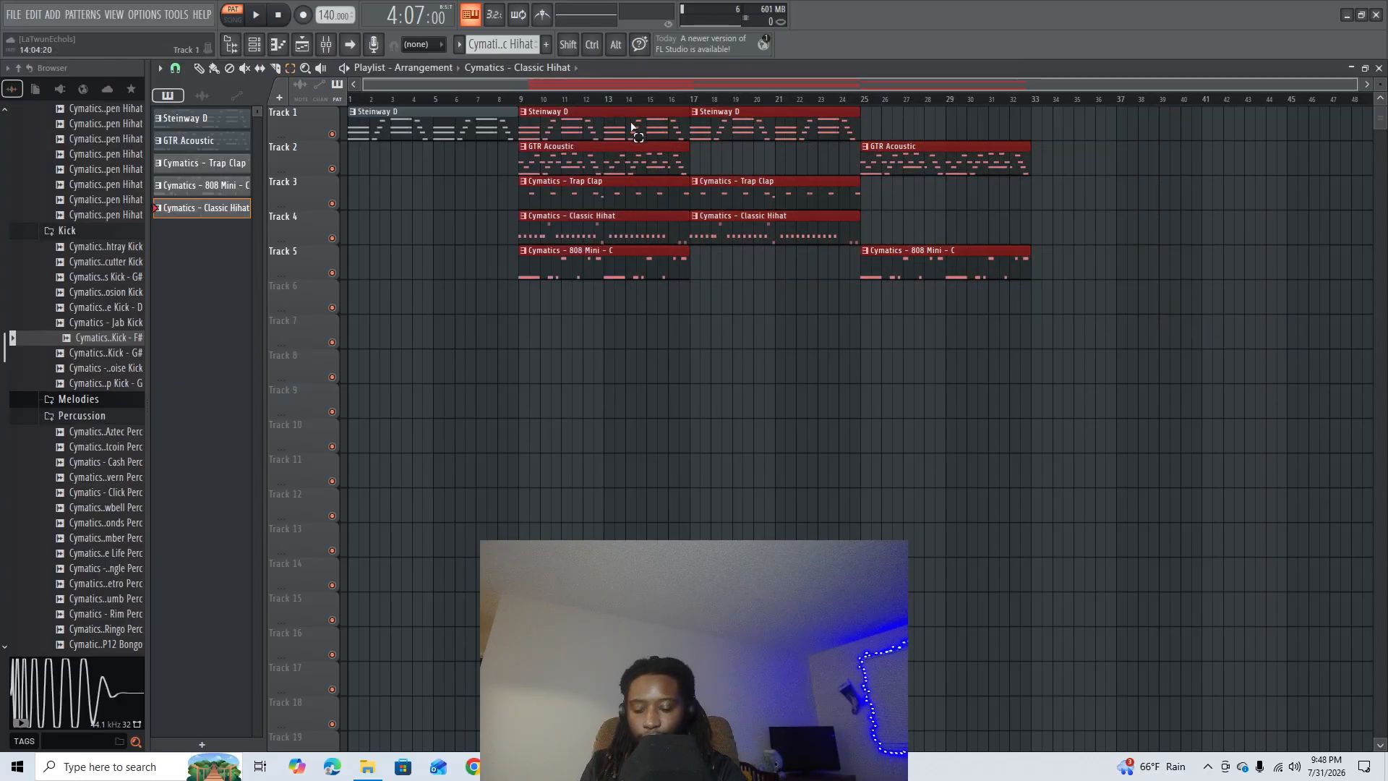
key("ctrl+b")
left_click(818, 413)
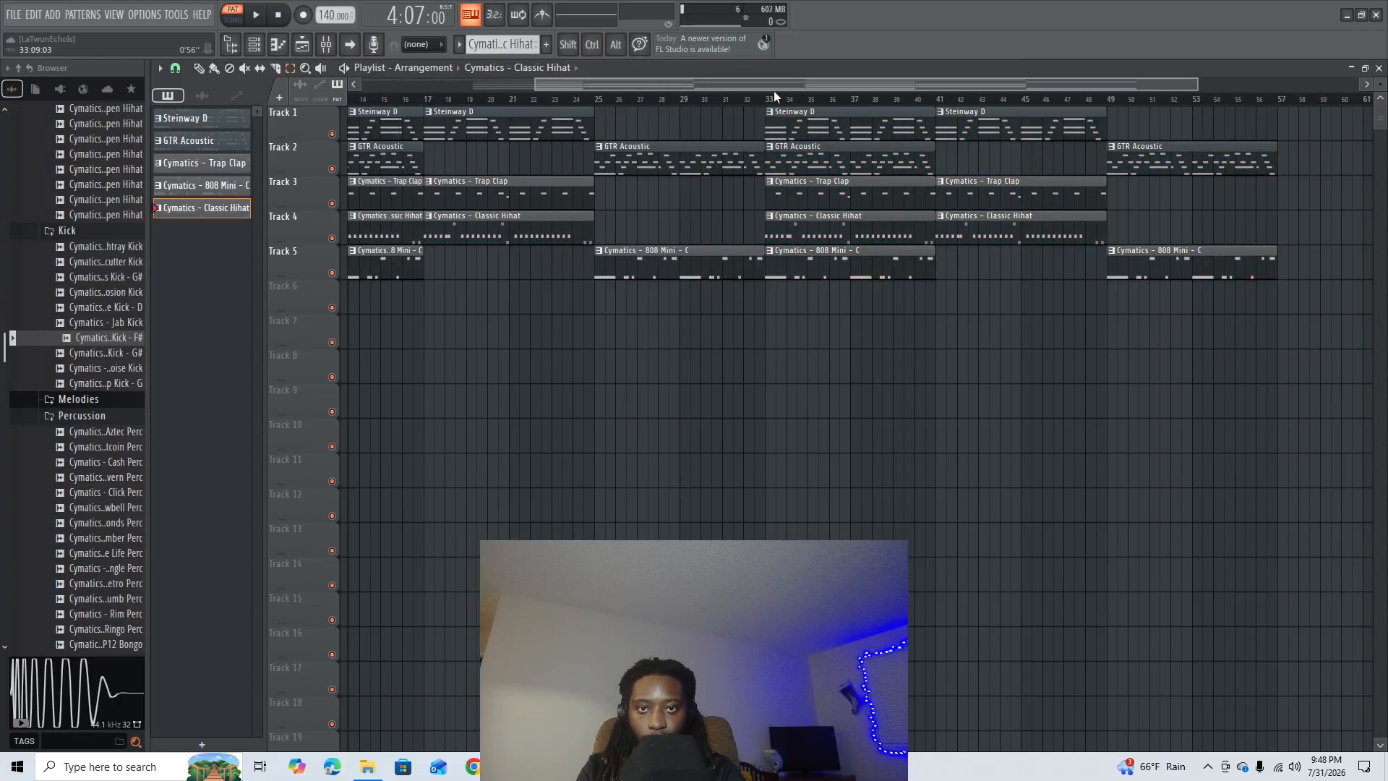
- Duplicate the opening Steinway D clip on Track 1 and move the copy to start at bar 57 as an outro
scroll(772, 102, "down", 2)
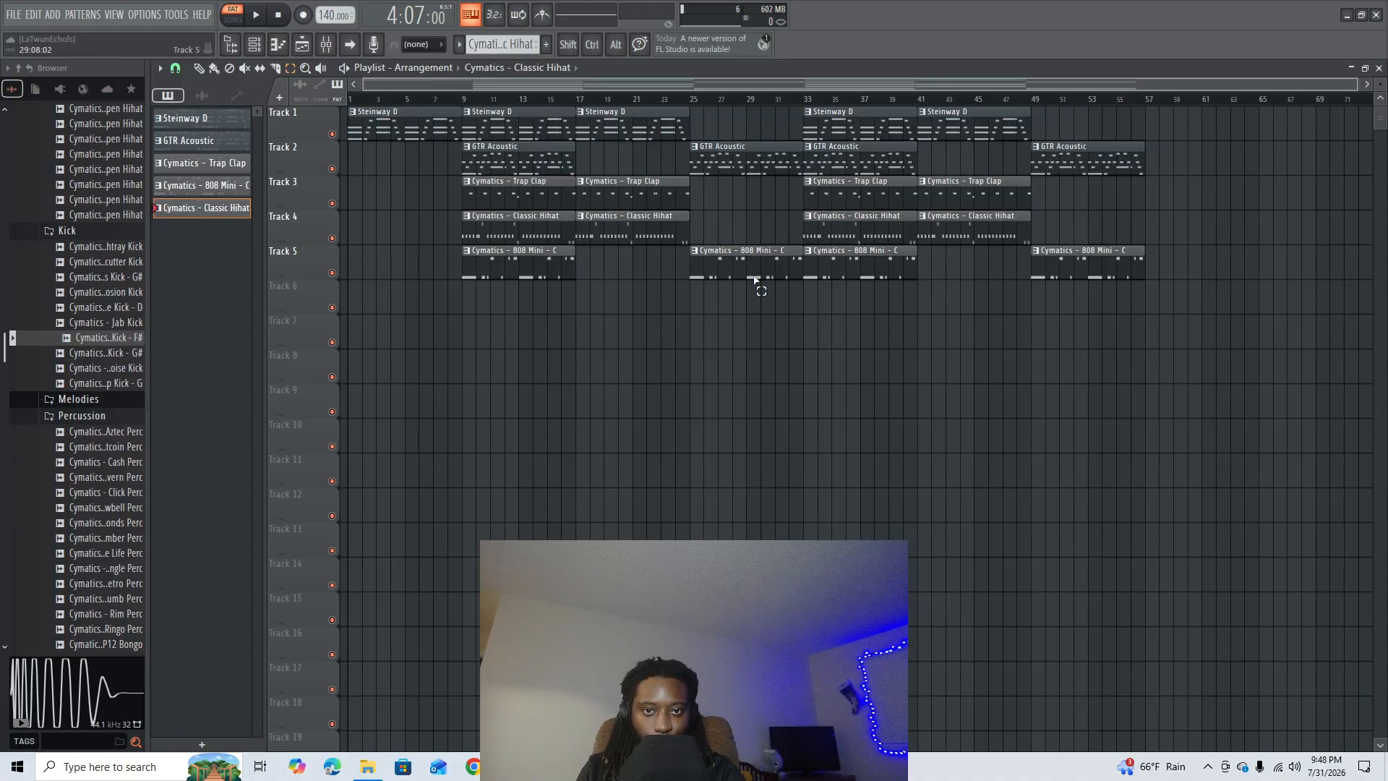
left_click(440, 134)
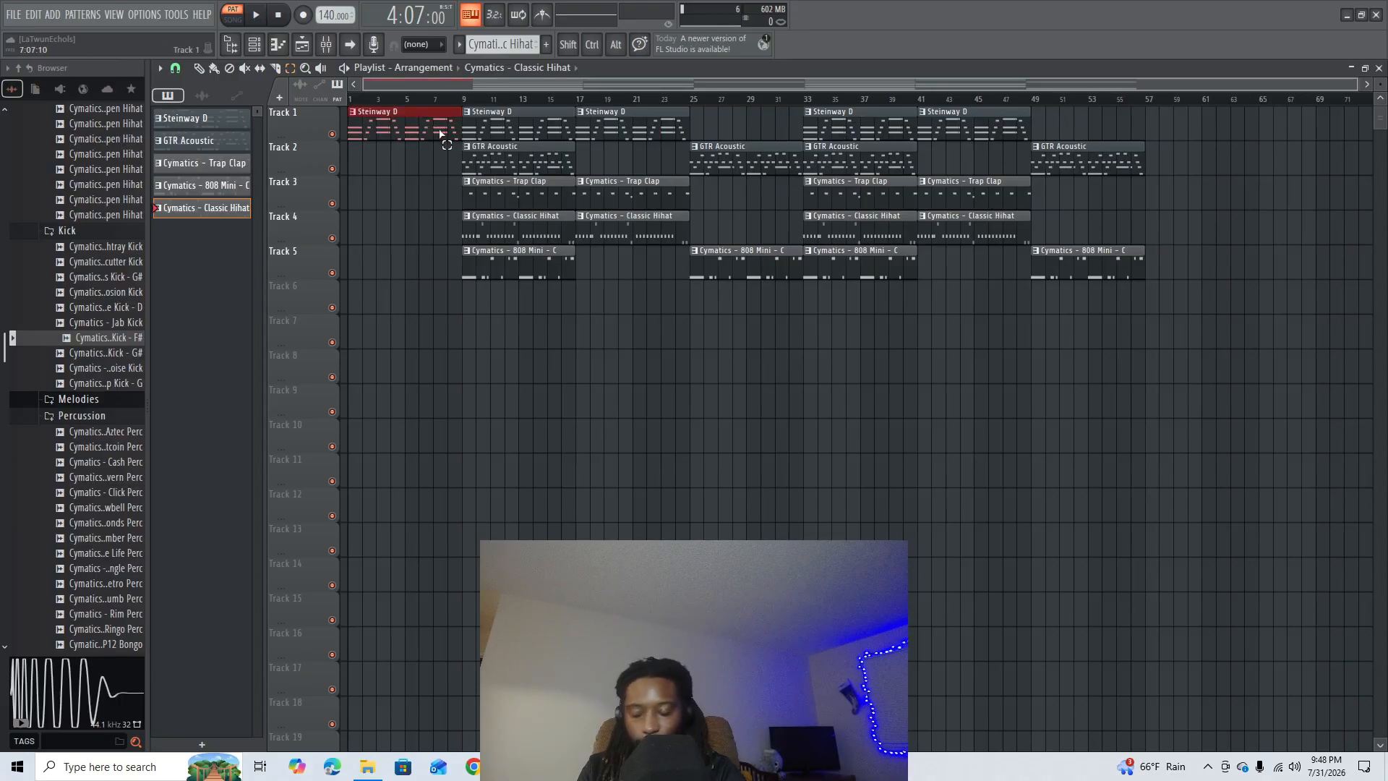
key("ctrl+b")
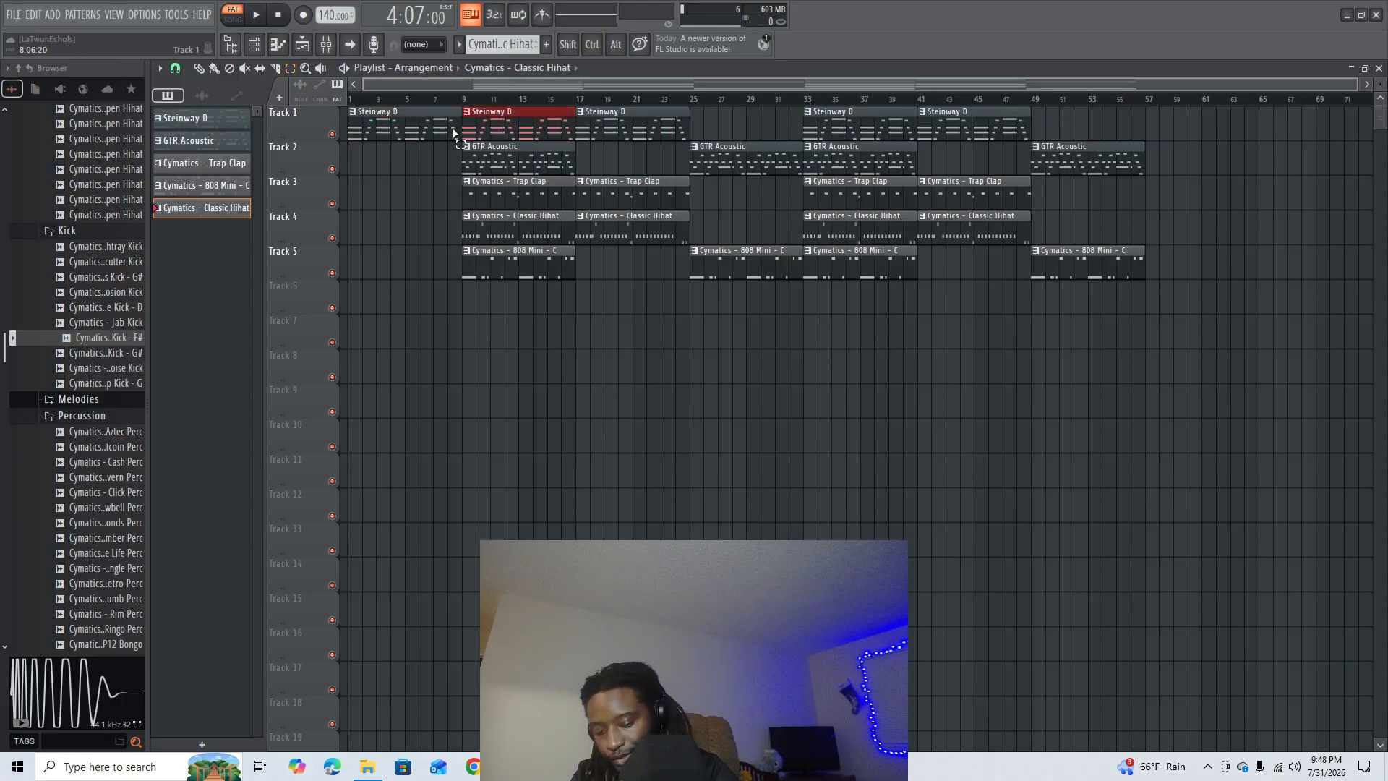
key("shift+Right")
key("shift+Right")
key("shift+Right")
key("shift+Right")
key("shift+Right")
key("shift+Right")
key("shift+Right")
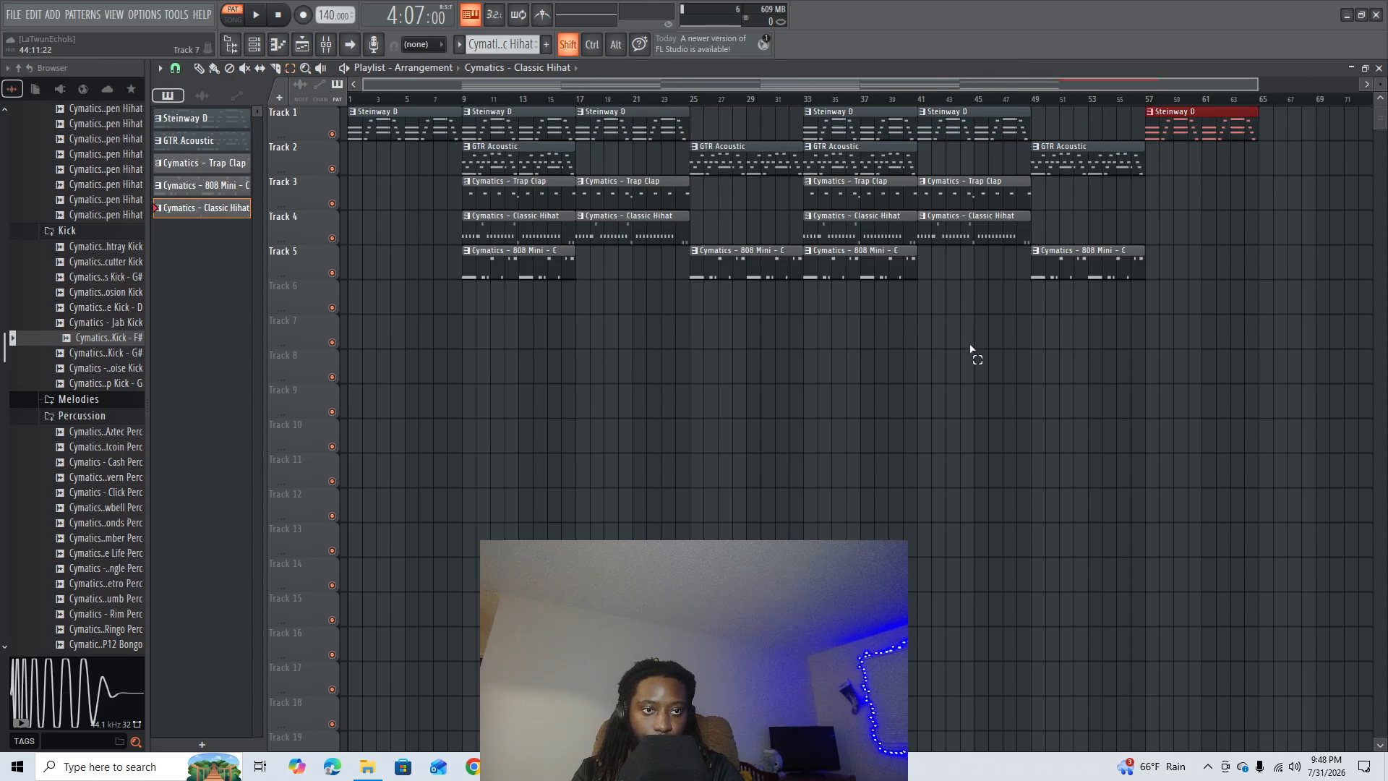
- Play the arrangement from about bar 7 to check the transition from the intro into the section at bar 9
scroll(452, 107, "up", 6)
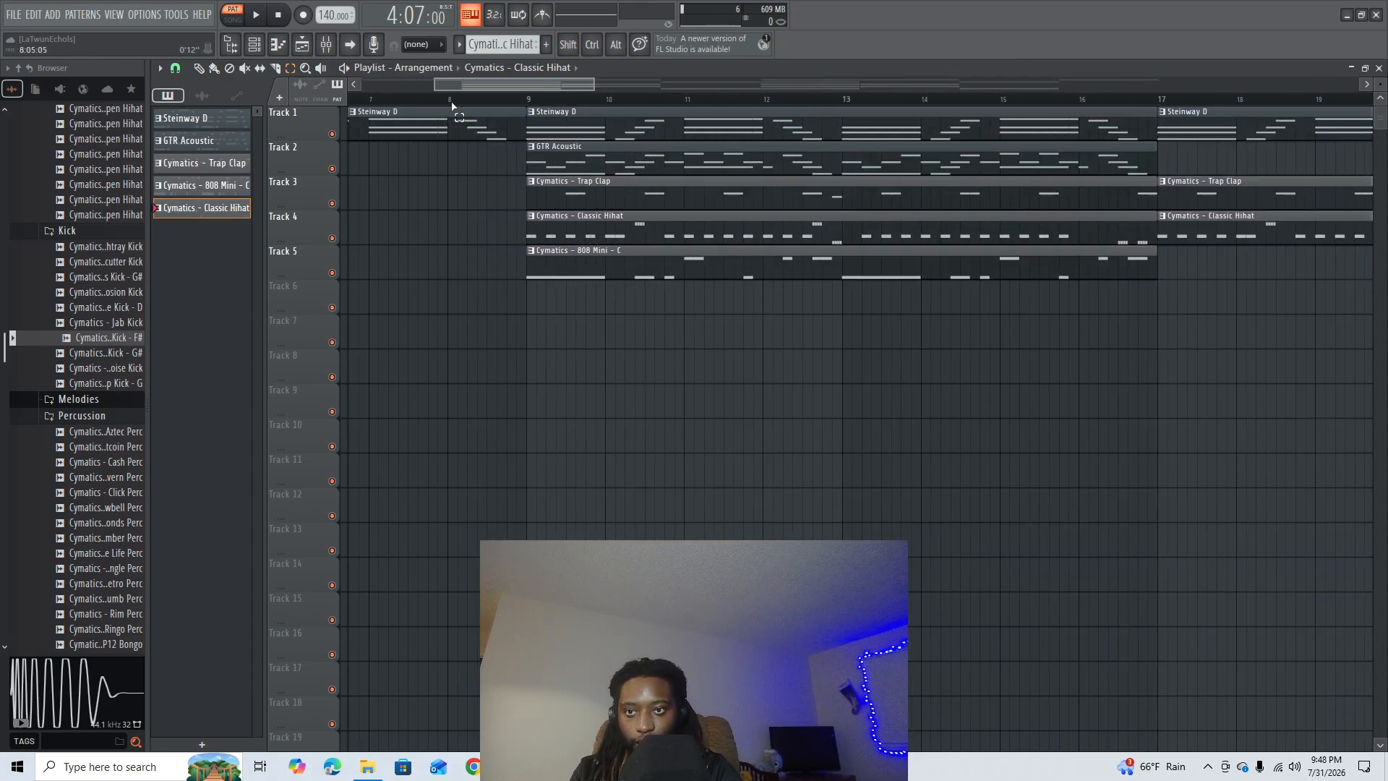
left_click(388, 103)
key("space")
scroll(506, 112, "down", 3)
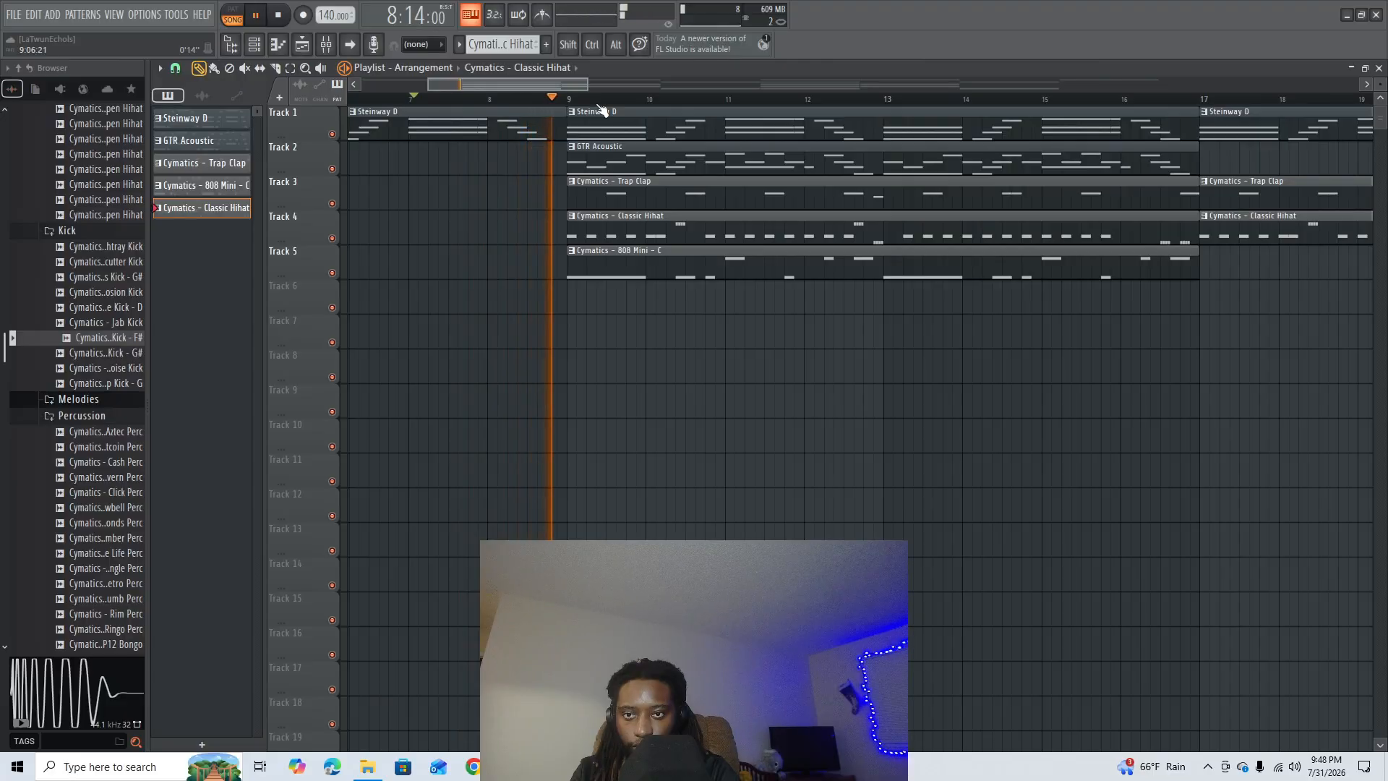
scroll(600, 108, "down", 3)
scroll(600, 108, "down", 3)
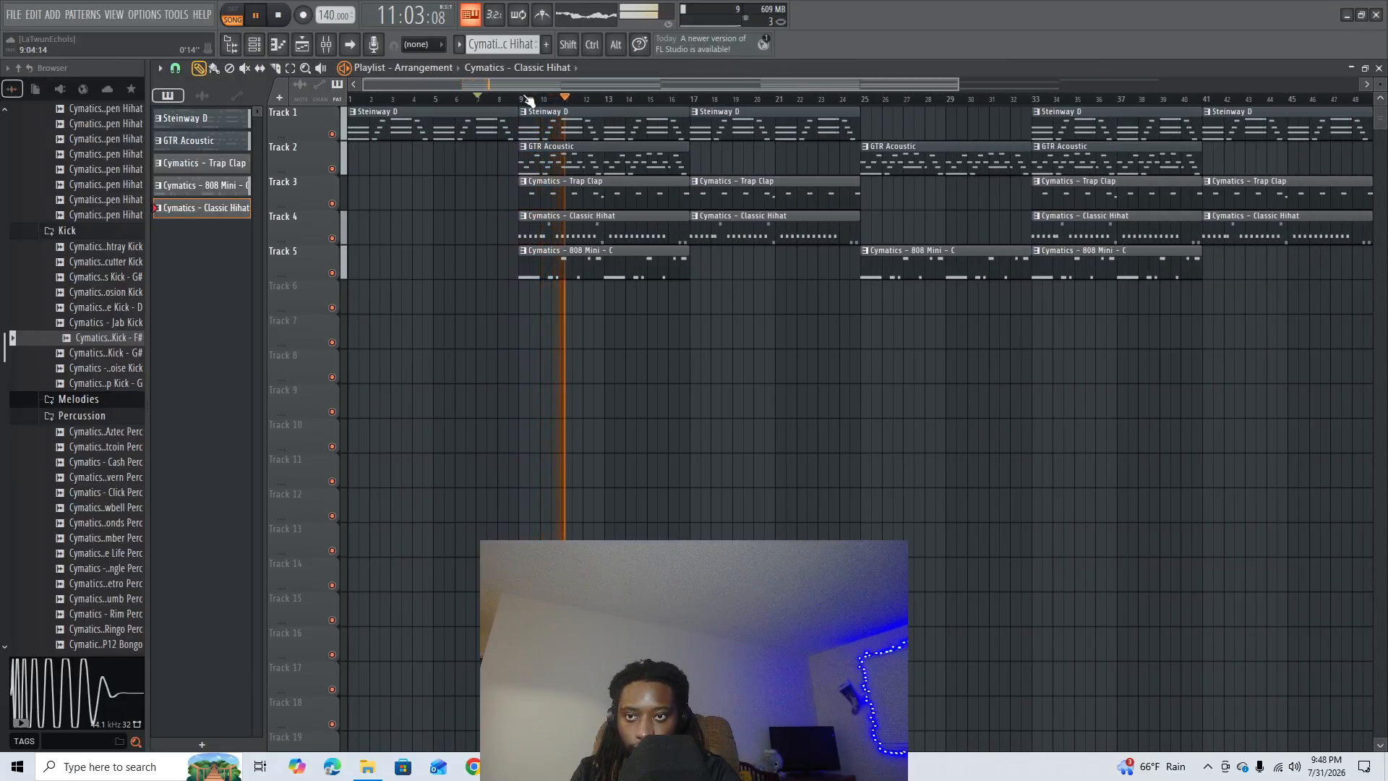
scroll(515, 108, "up", 5)
scroll(524, 105, "up", 3)
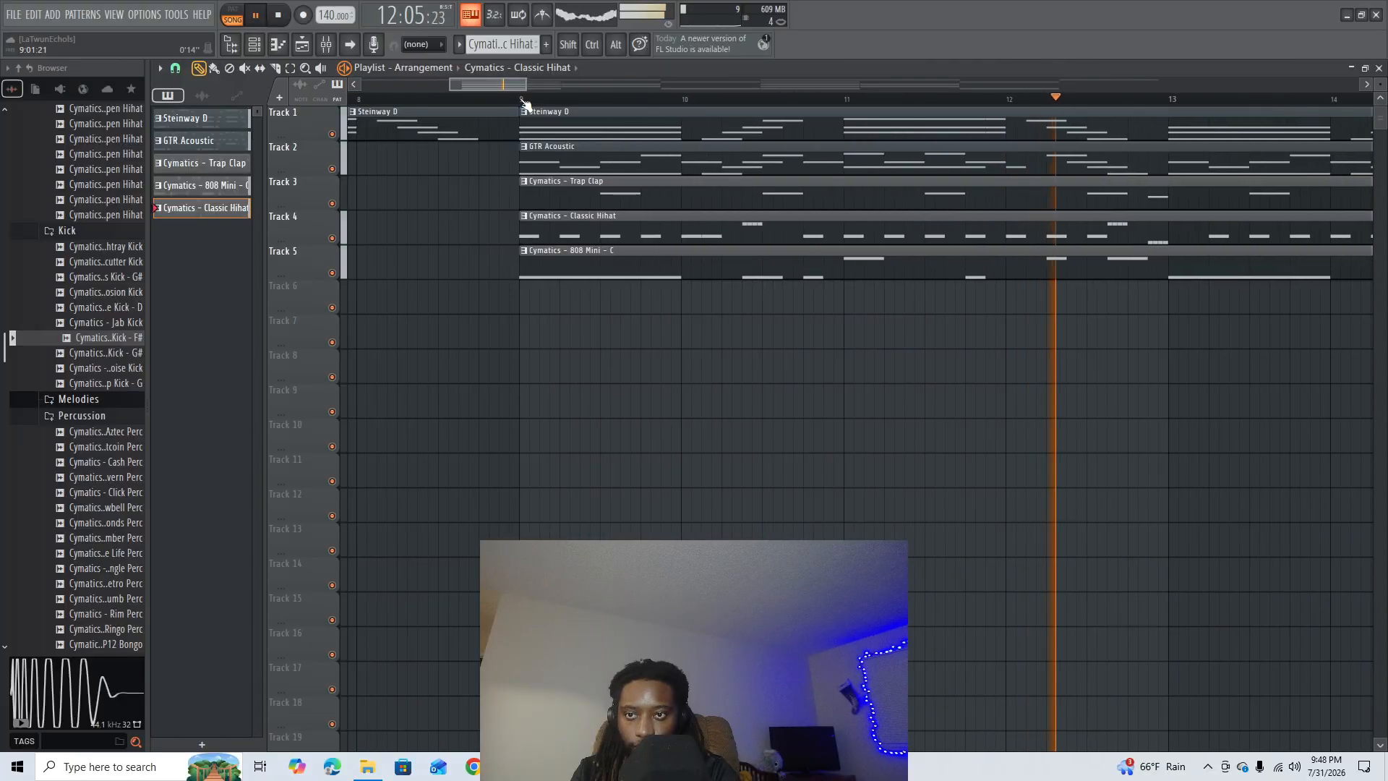
scroll(524, 105, "down", 6)
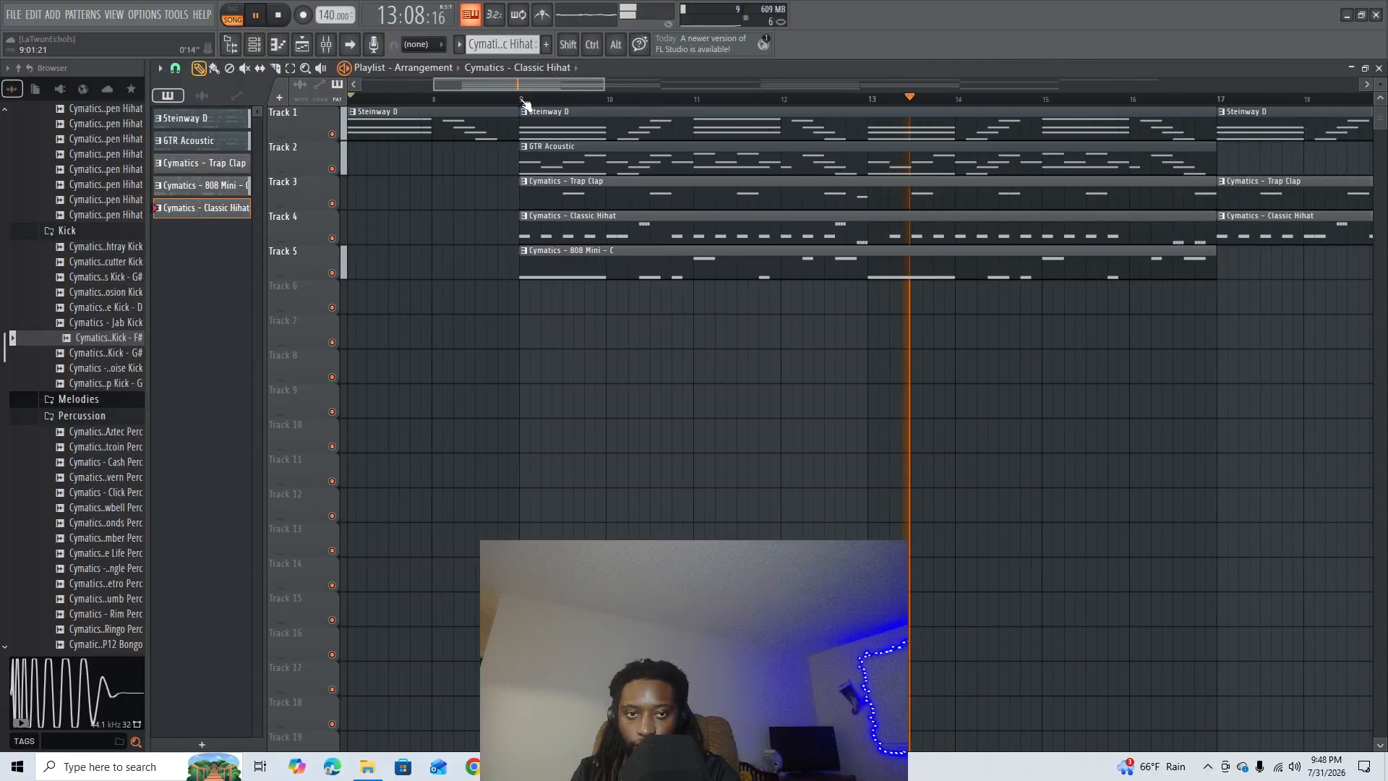
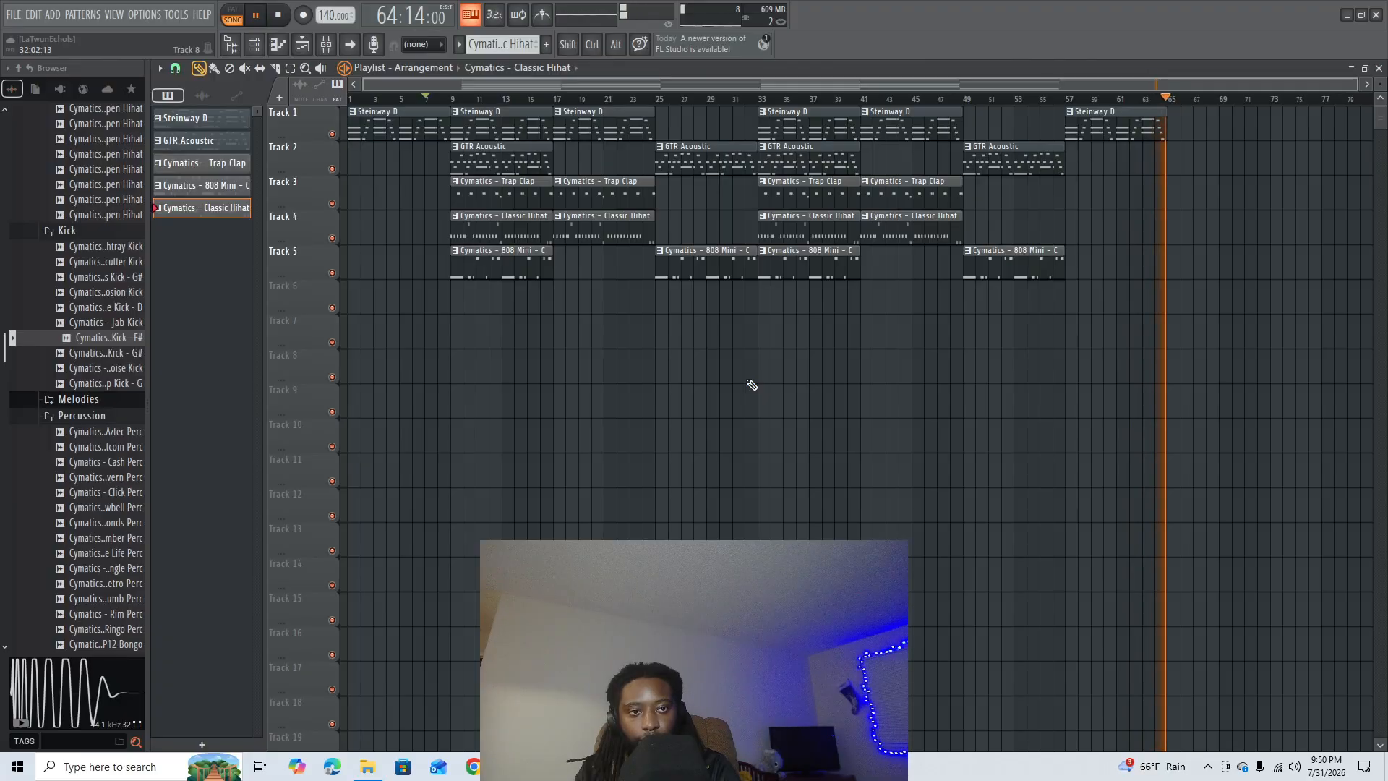
- Stop playback, select the whole arrangement and create an automation clip for the Master volume spanning it
key("space")
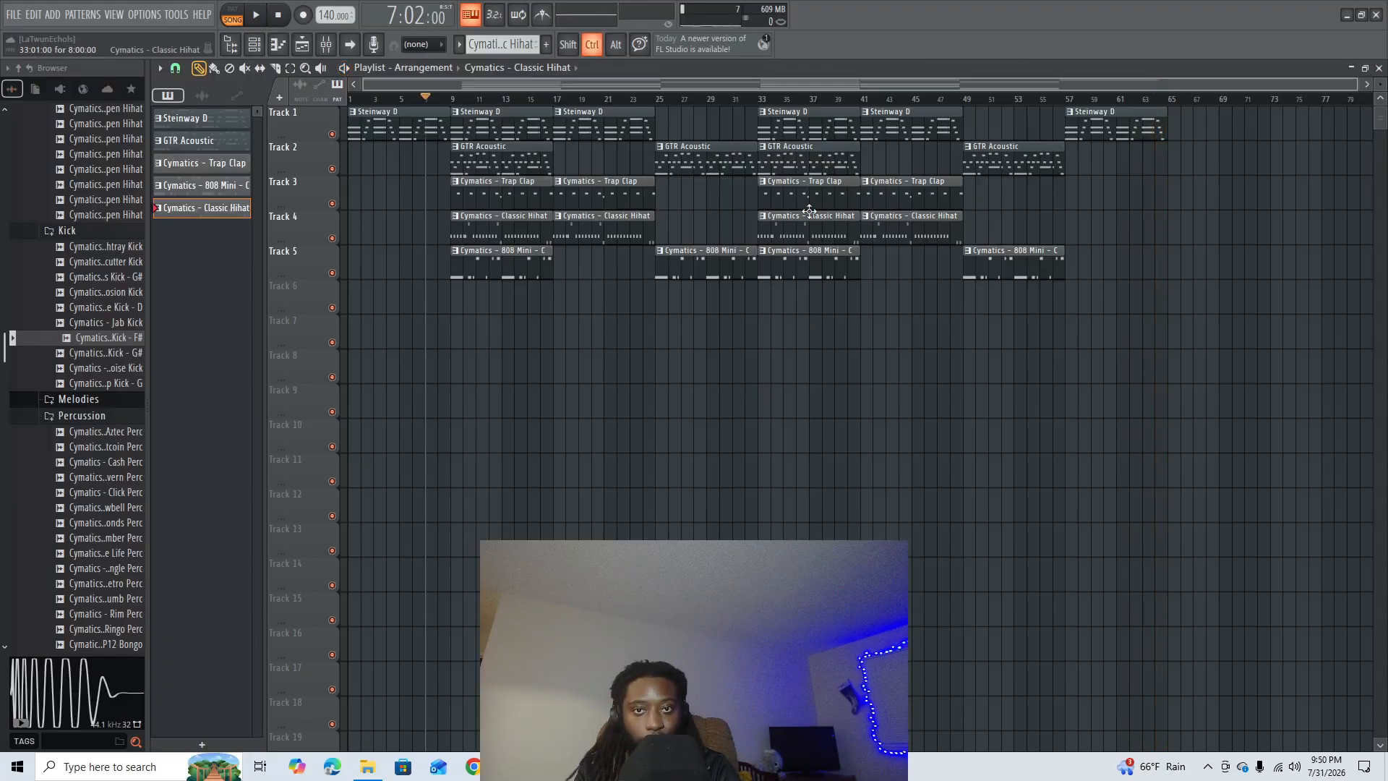
key("ctrl+a")
key("F9")
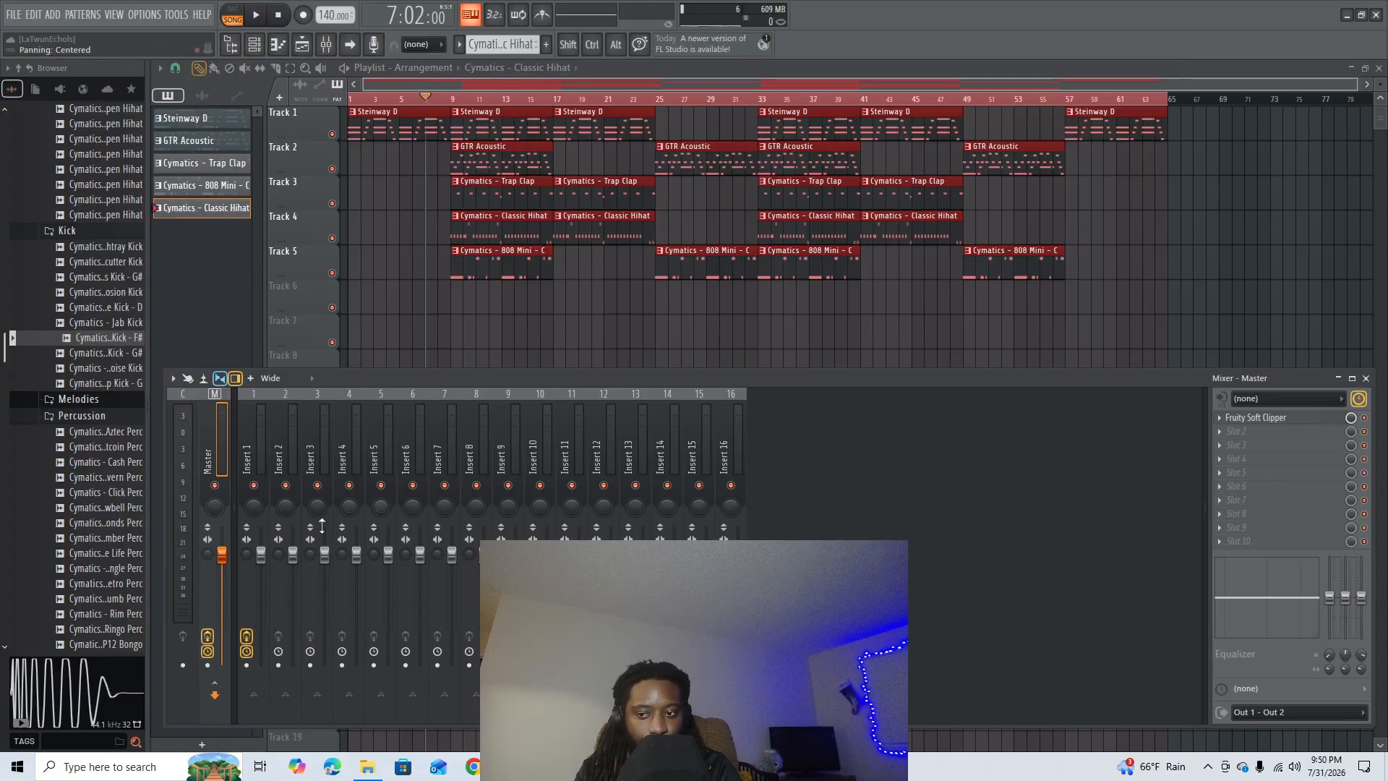
right_click(225, 558)
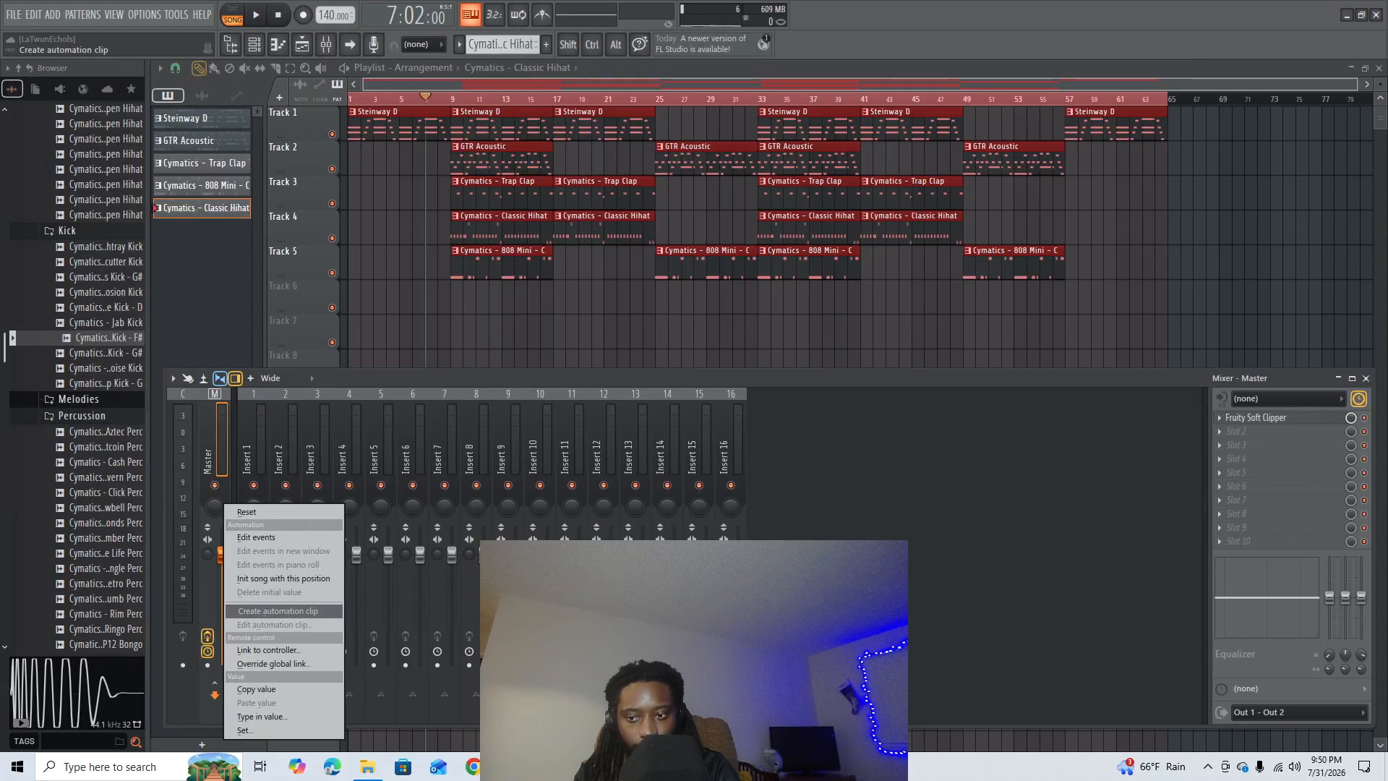
right_click(219, 559)
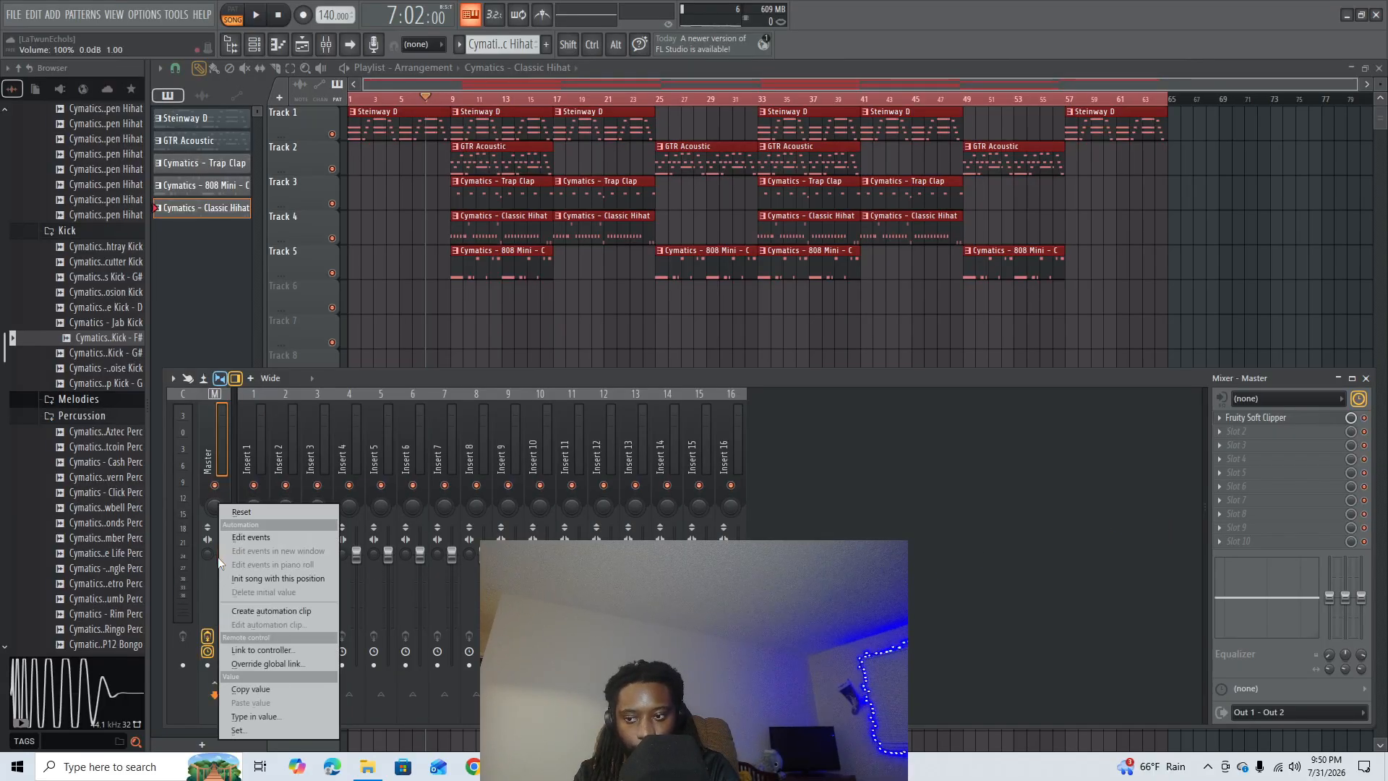
left_click(283, 609)
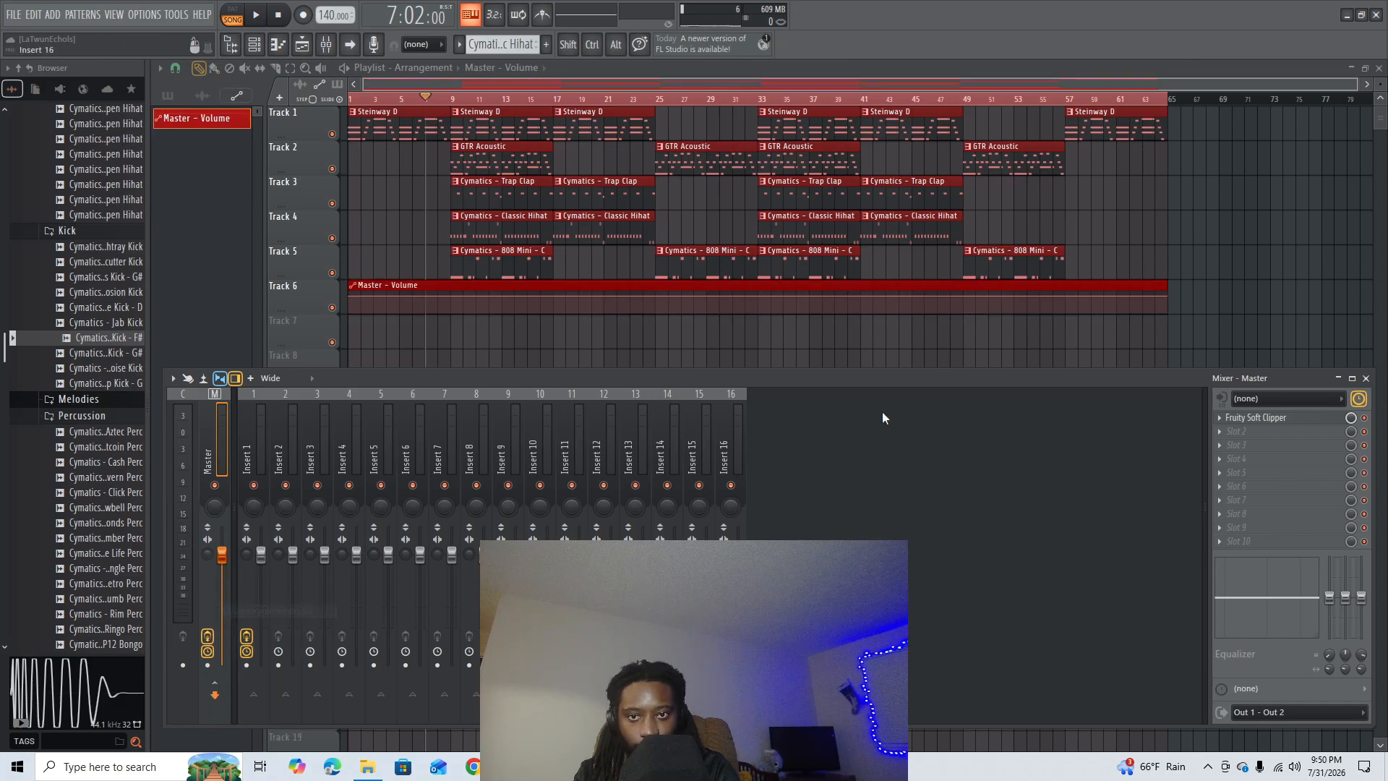
- Shape the Master volume automation into a fade-out from bar 57 down to the clip's end at bar 65
key("F9")
right_click(1066, 296)
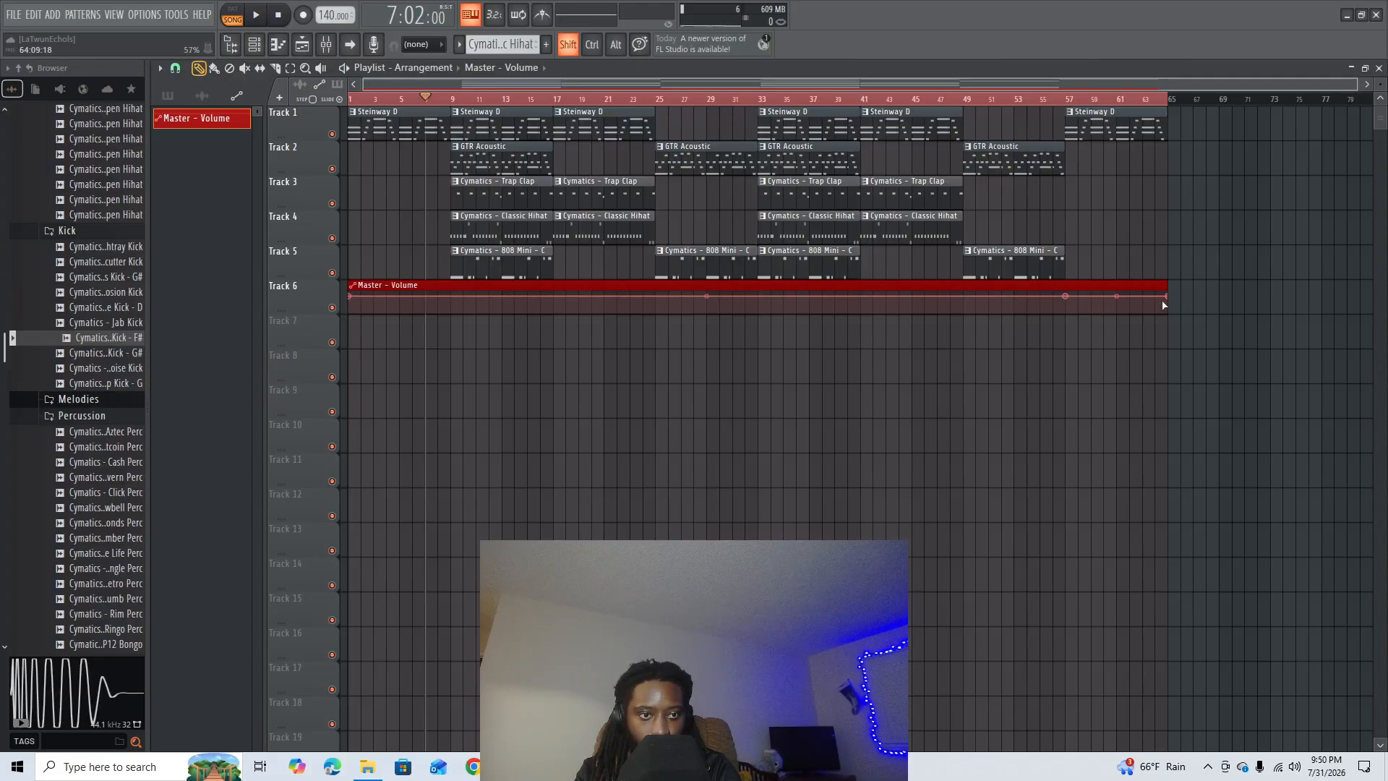
mouse_move(1170, 297)
left_mouse_down()
mouse_move(1171, 328)
mouse_move(1168, 312)
left_mouse_up()
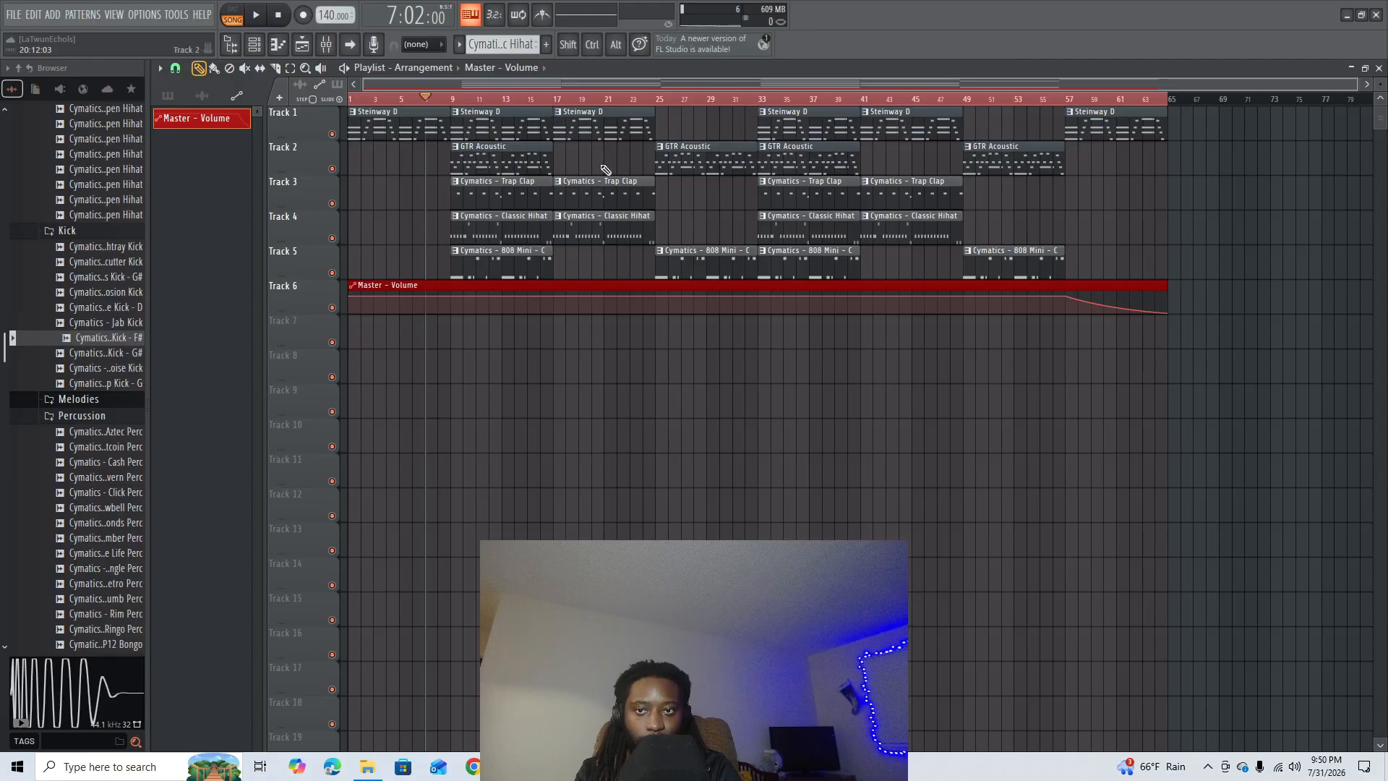
left_click(660, 103)
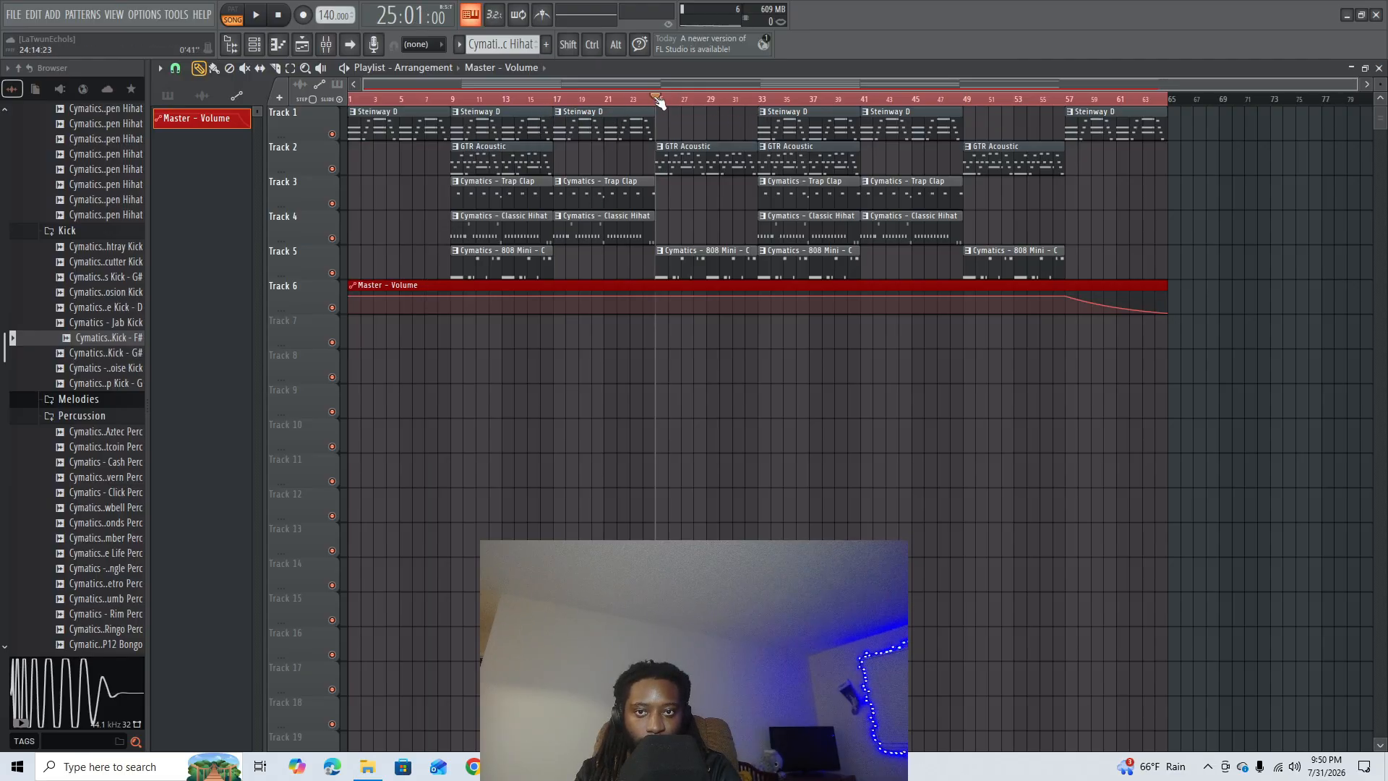
left_click(715, 104)
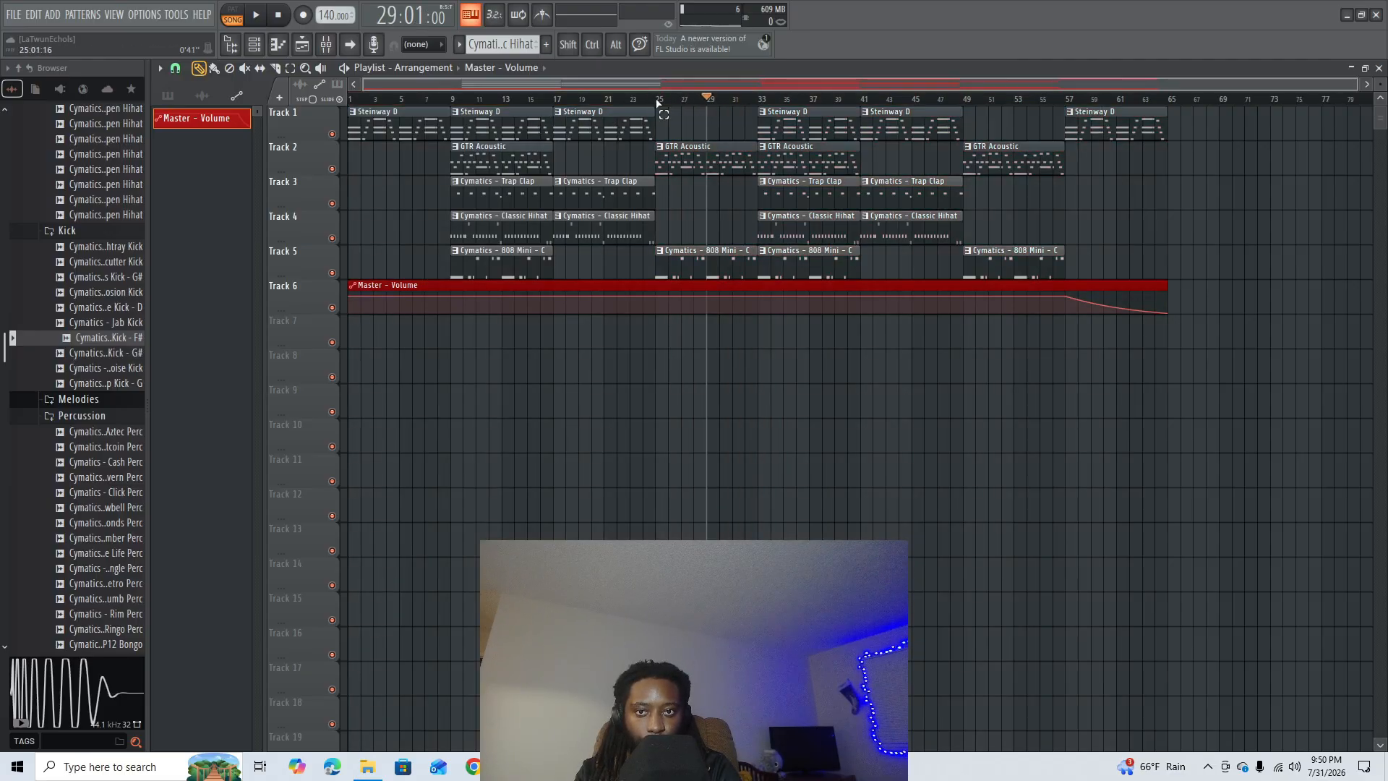
left_click_drag(657, 103, 726, 104)
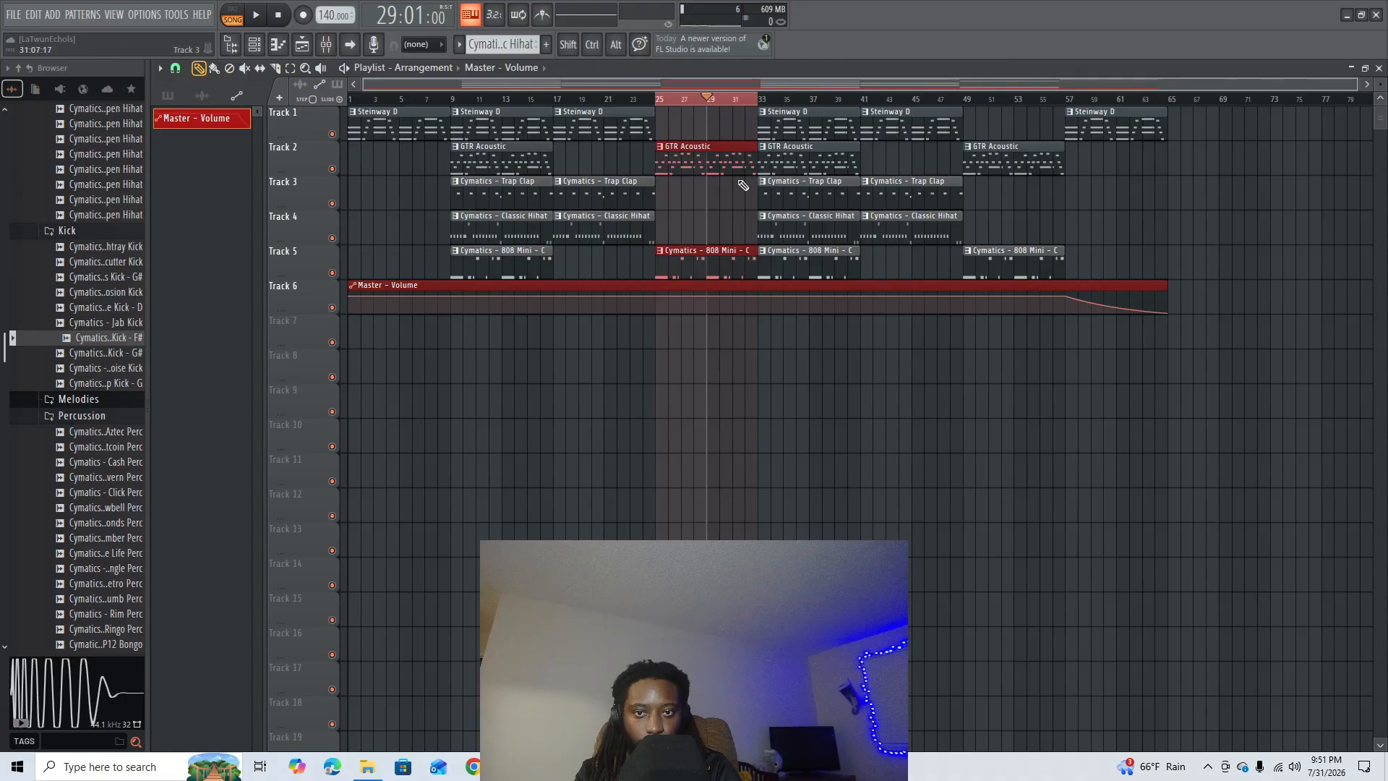
left_click(565, 380)
right_click(627, 371)
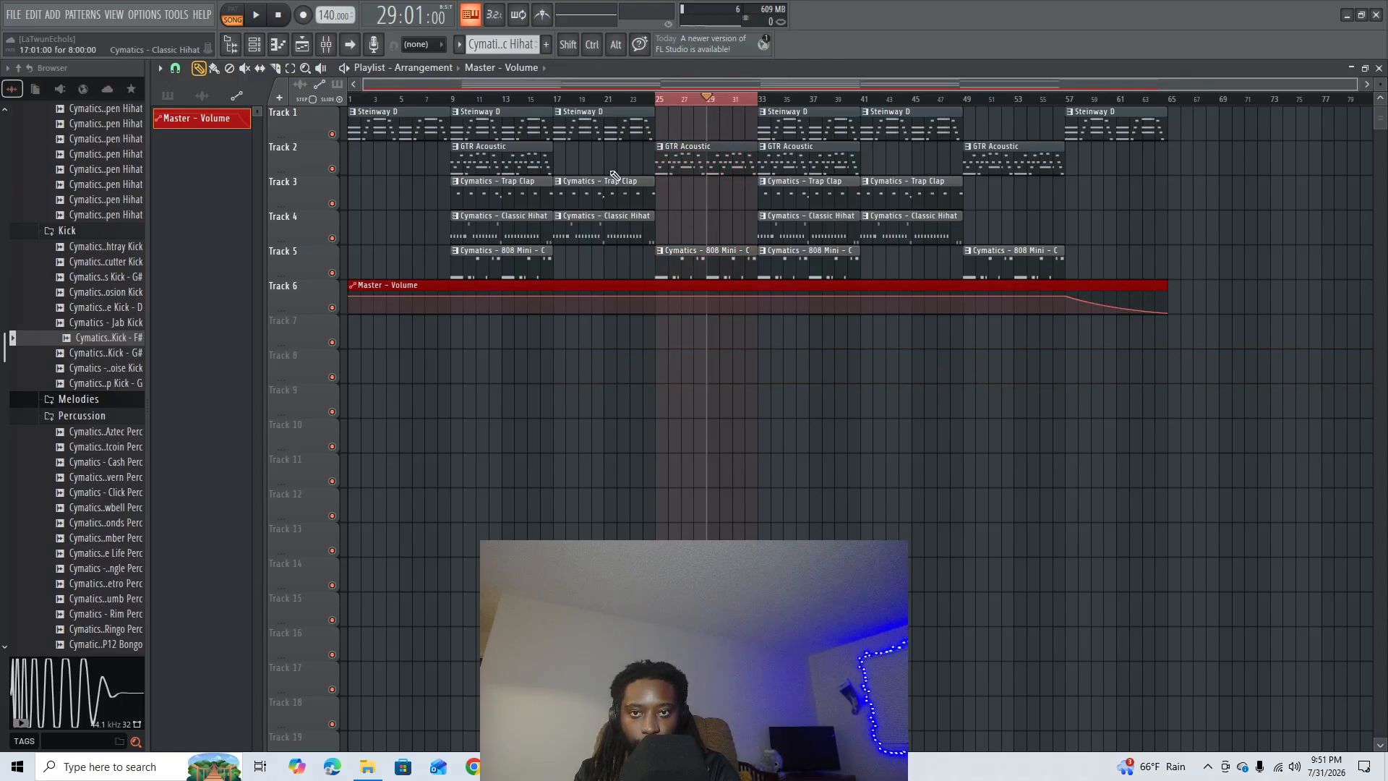
left_click(593, 99)
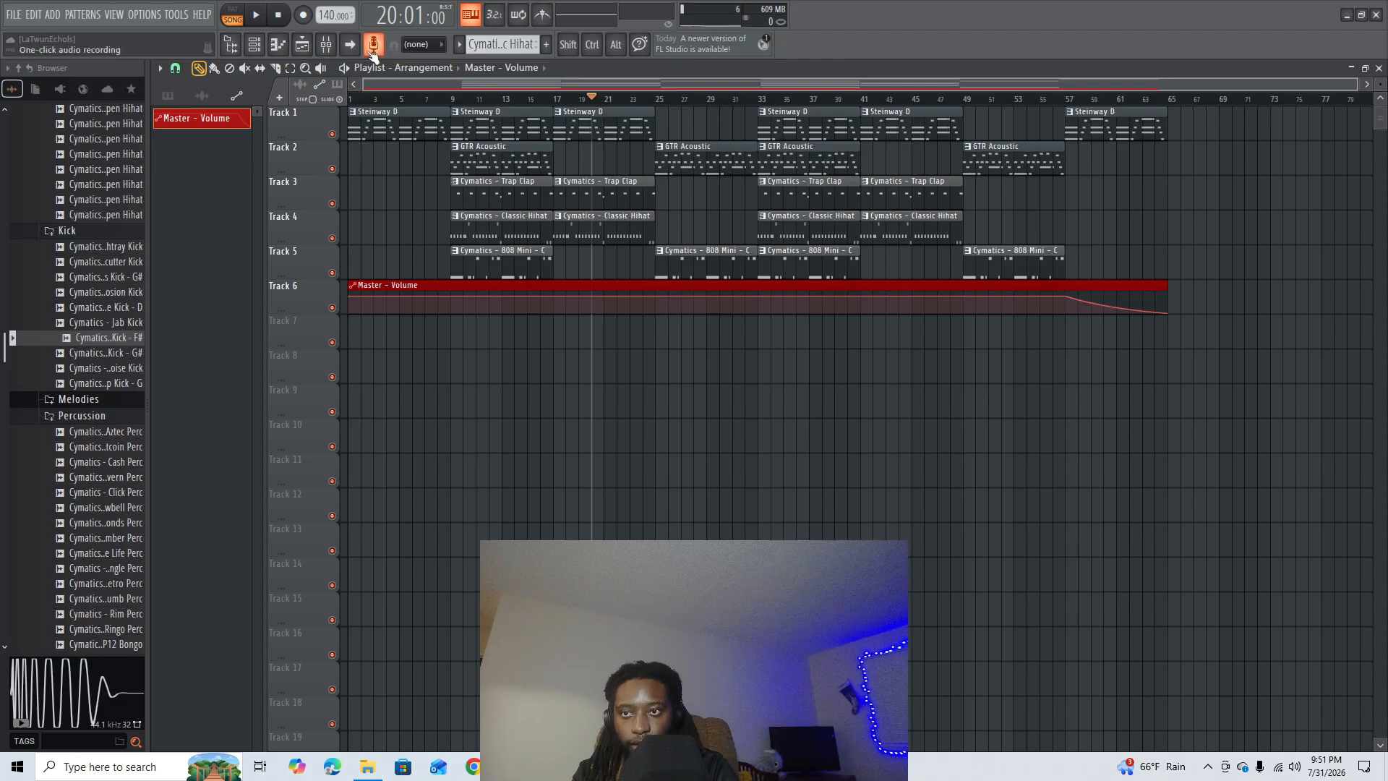
- Load Fruity Love Philter in the Master's second effect slot and apply its Stronger phaser preset
key("ctrl+a")
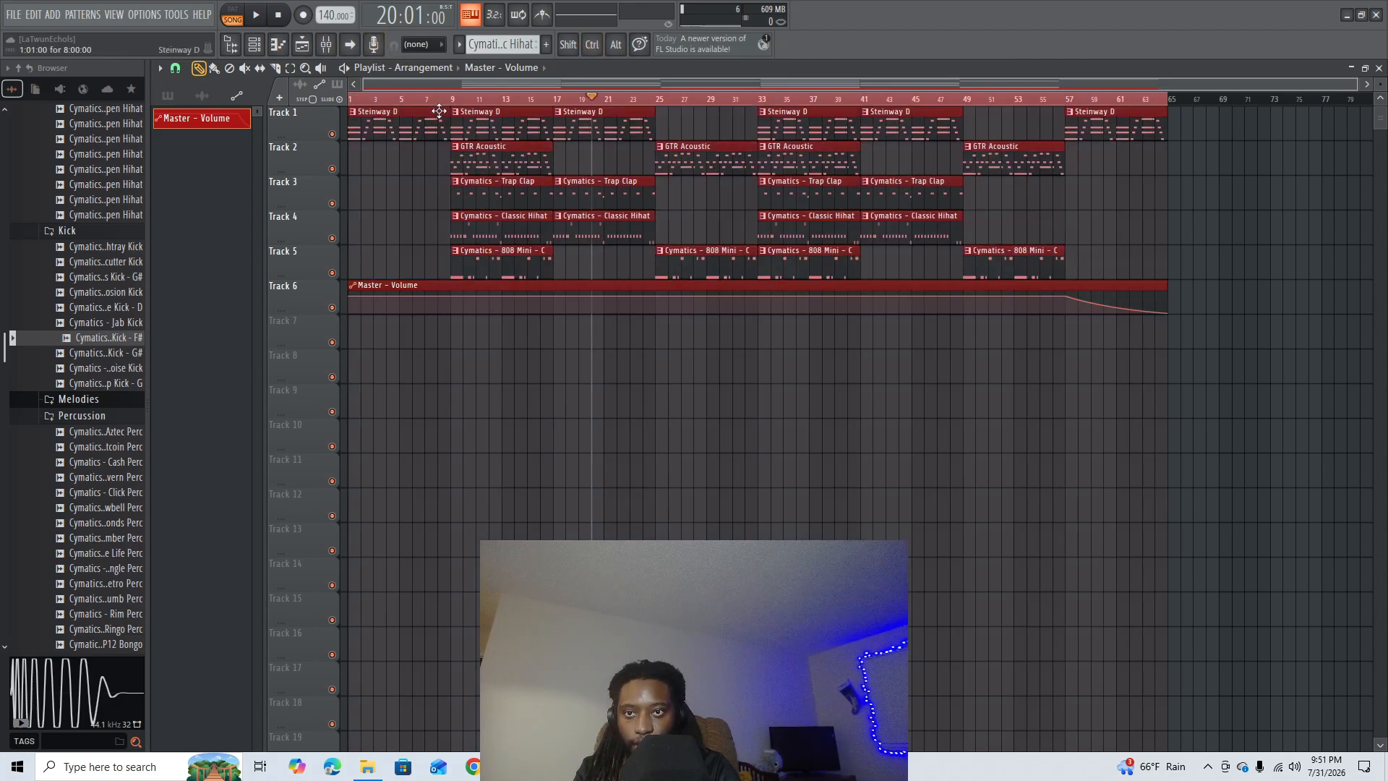
left_click(326, 44)
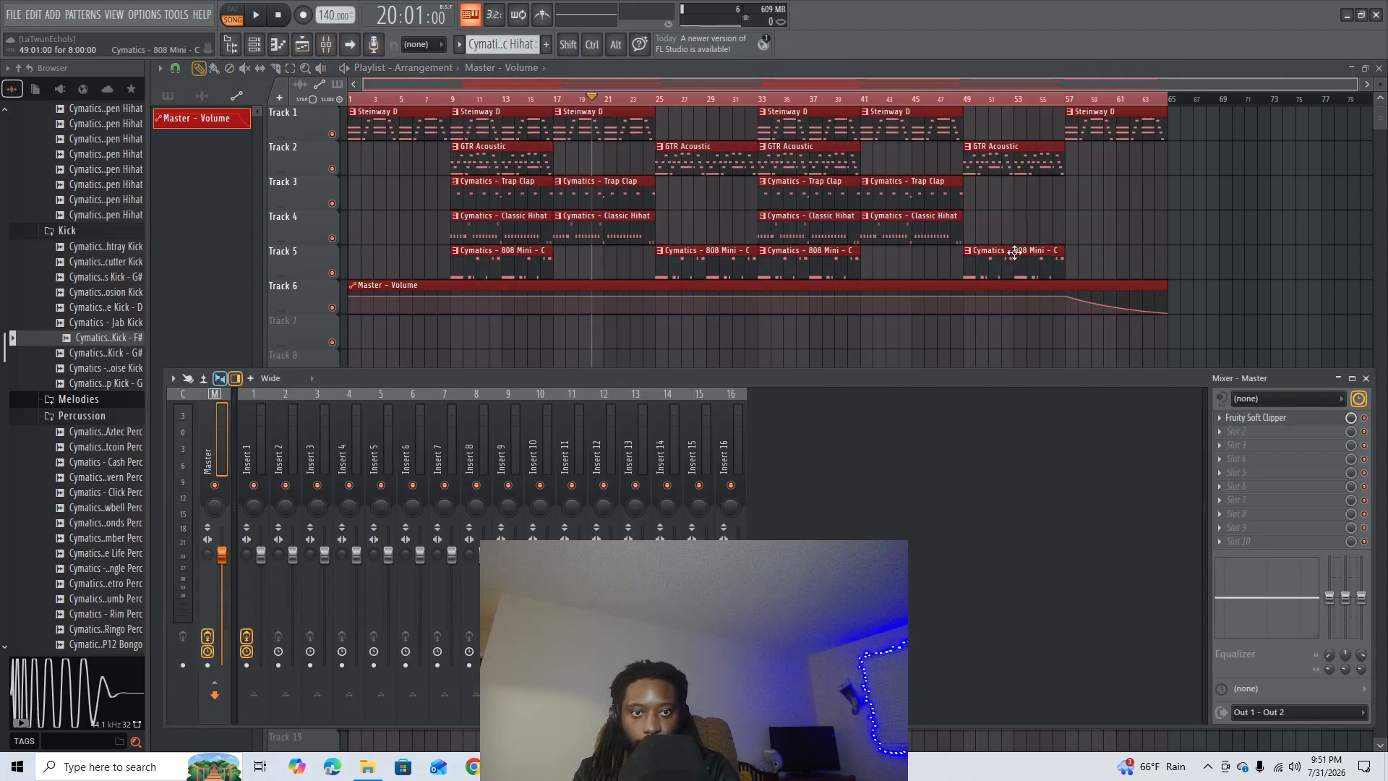
left_click(1250, 438)
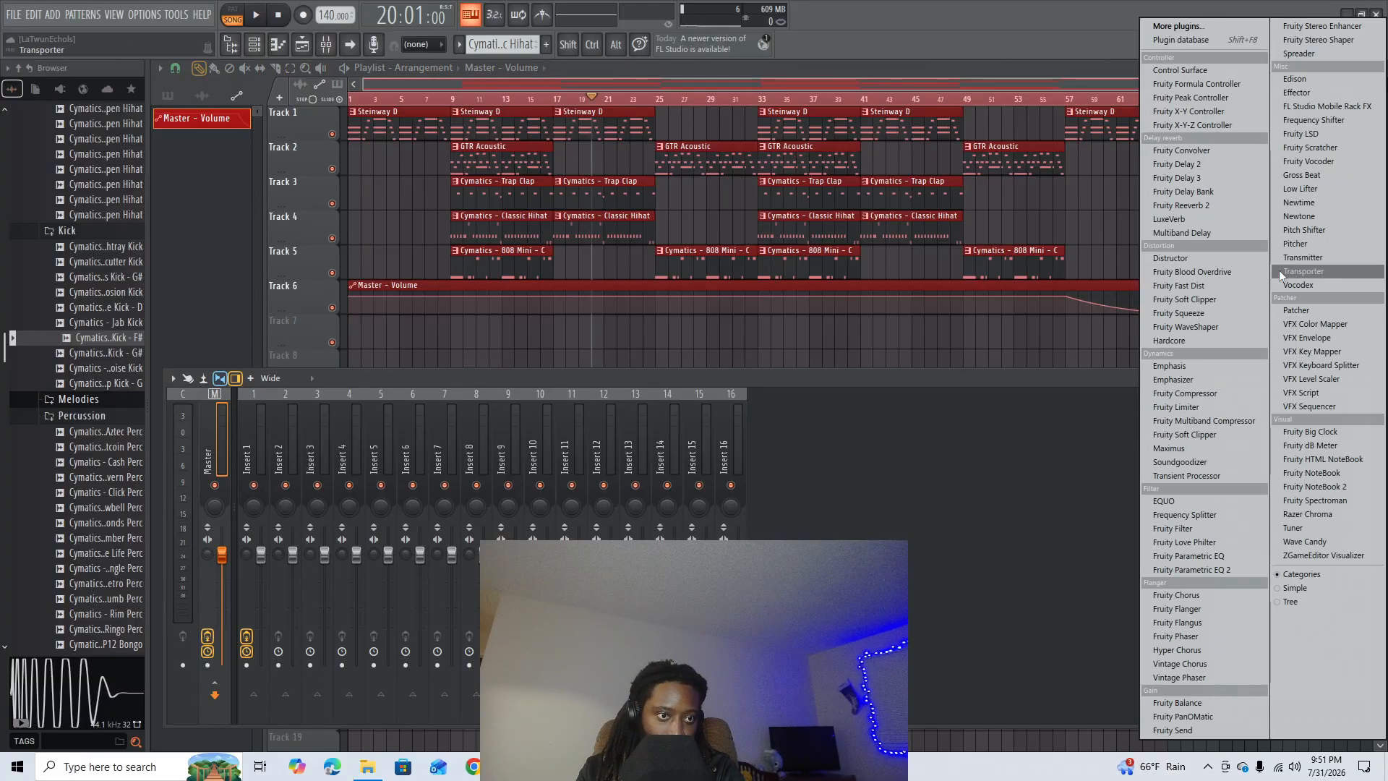
left_click(1192, 542)
left_click(633, 193)
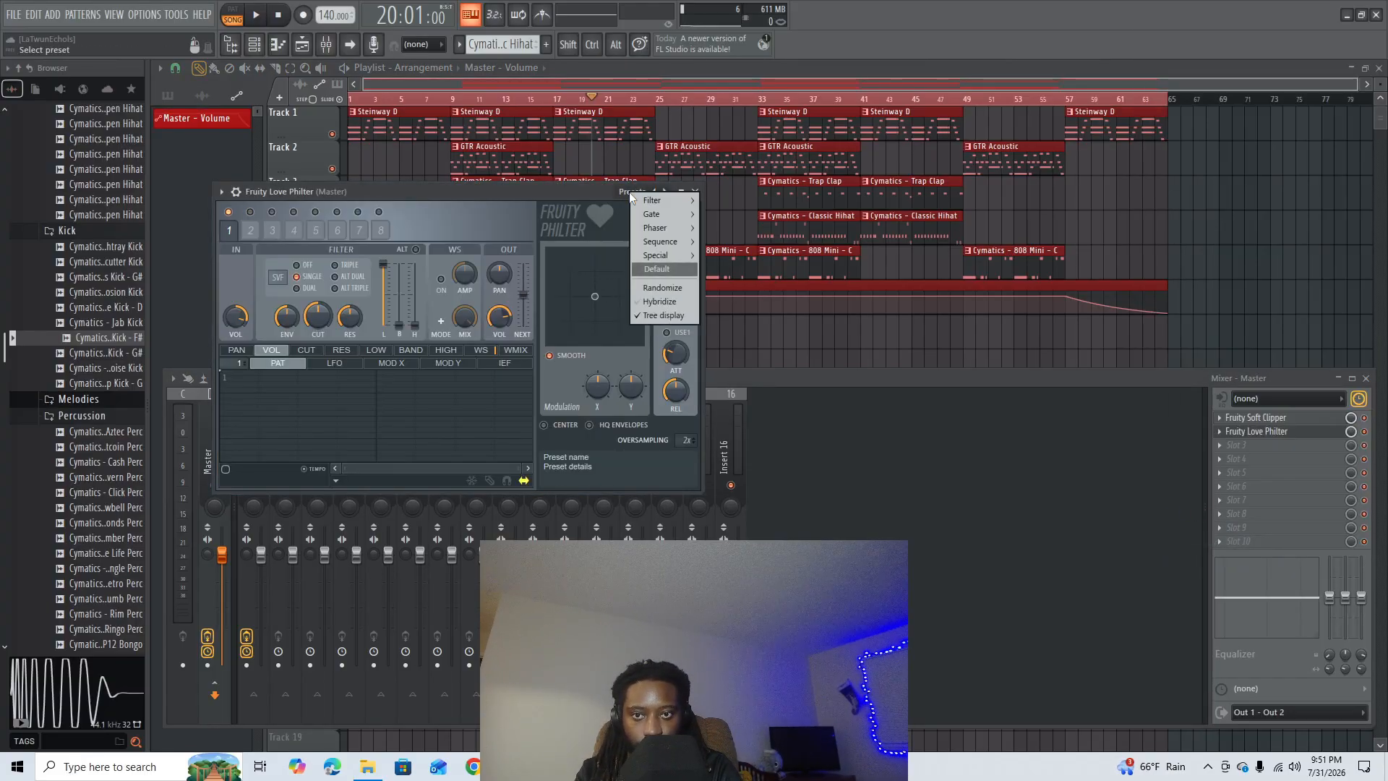
mouse_move(669, 228)
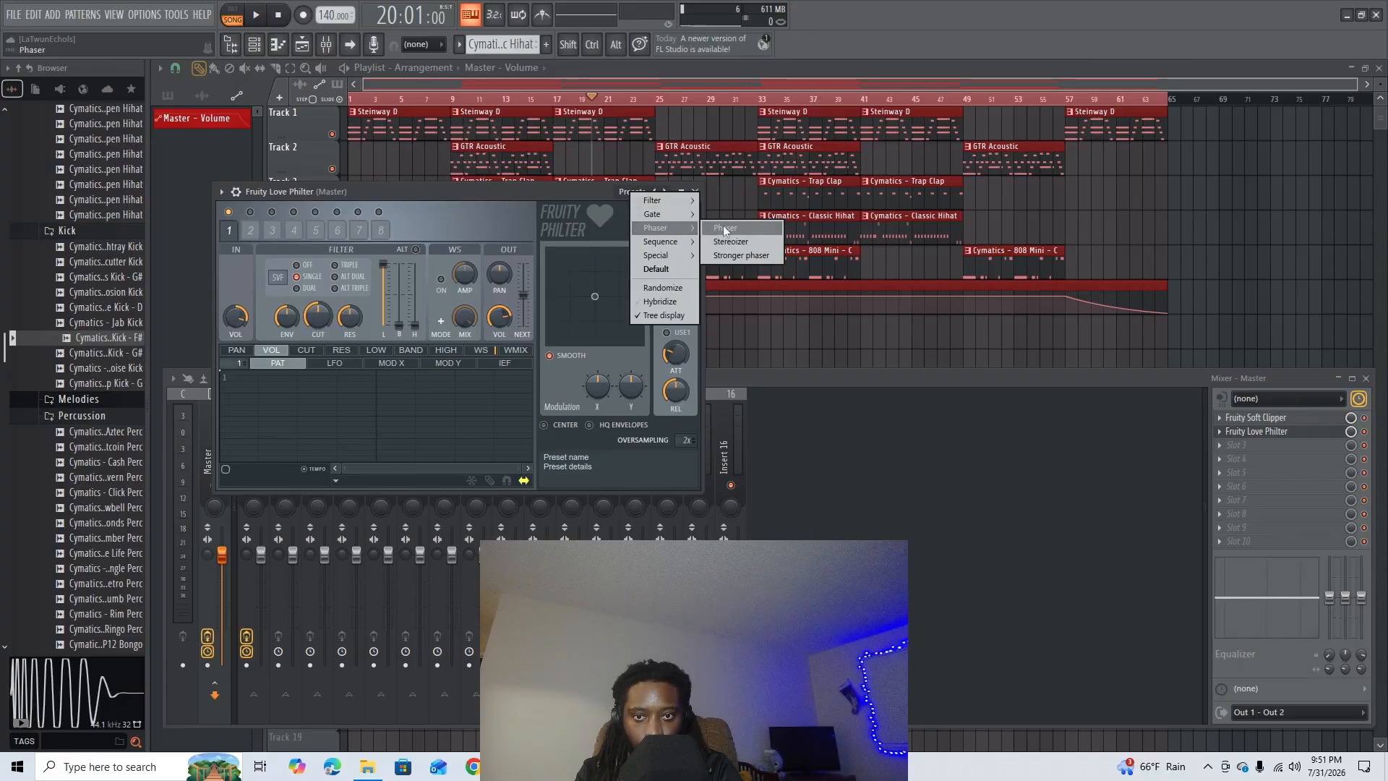
left_click(740, 255)
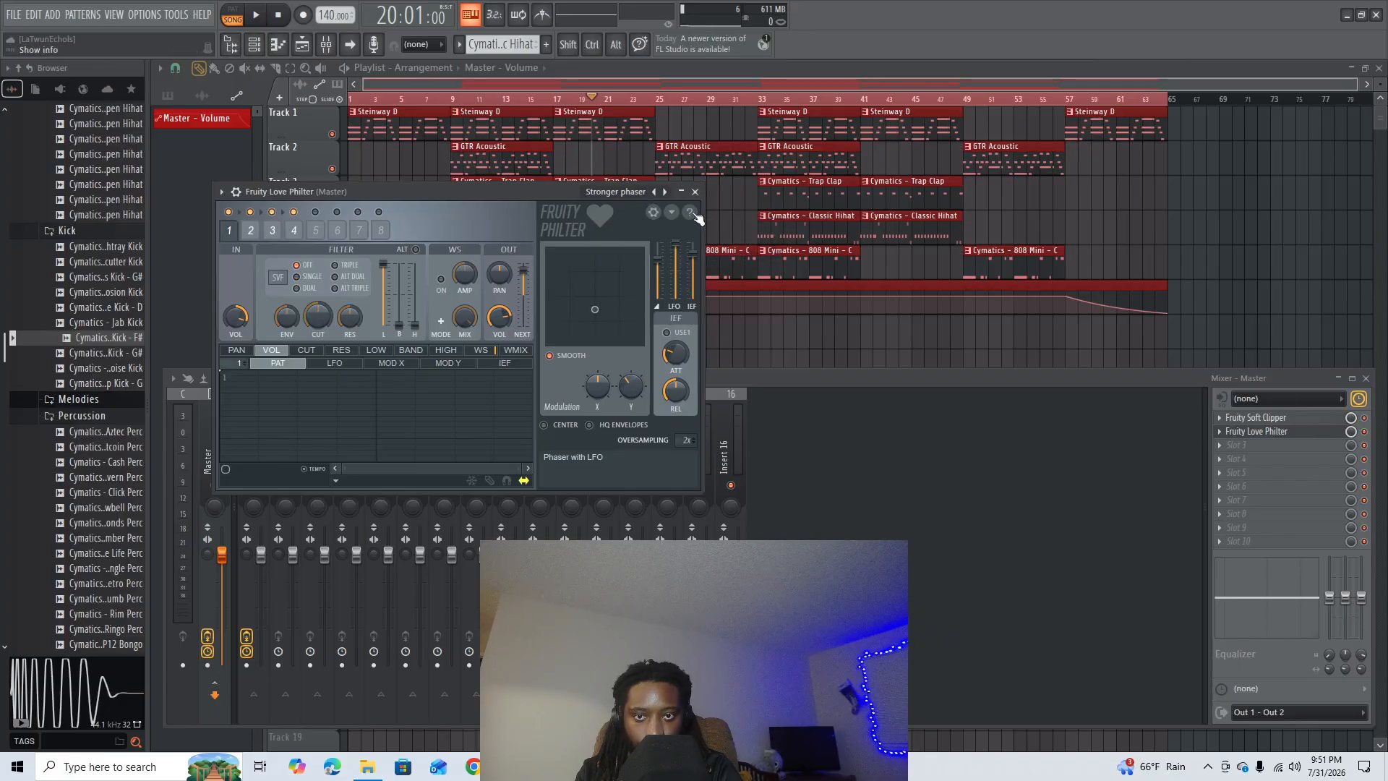
- Load Fruity Parametric EQ 2 in the Master's third effect slot, switch it to the next preset and shift two of its bands
left_click(1236, 445)
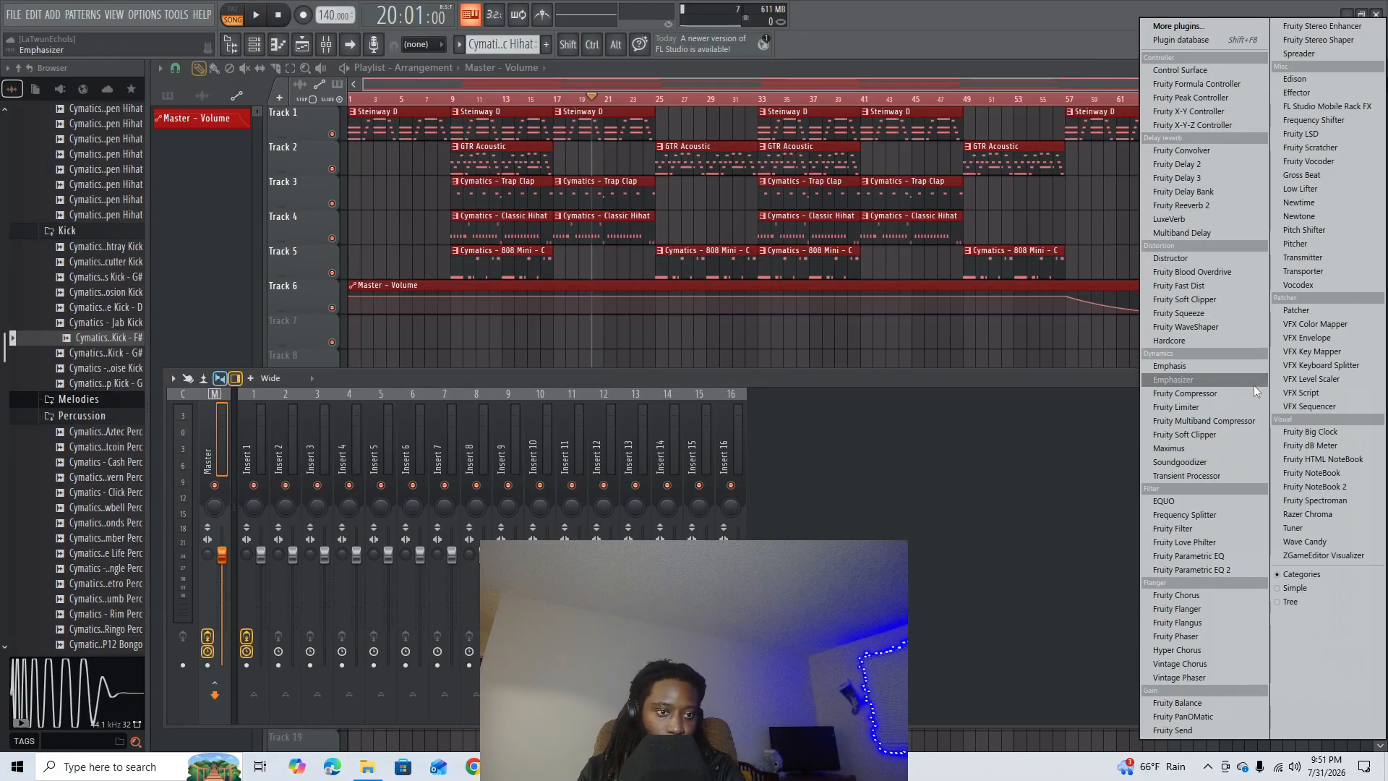
left_click(1203, 569)
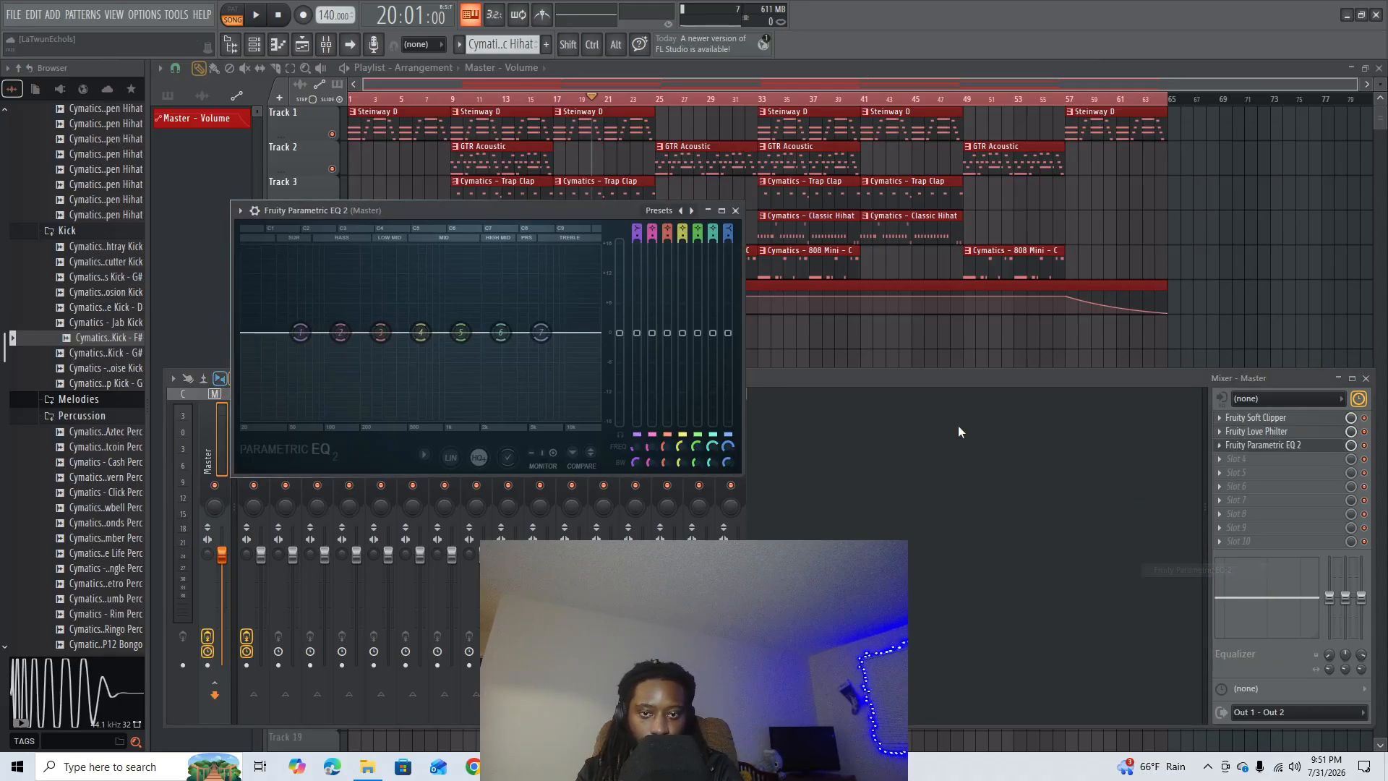
left_click(691, 210)
left_click_drag(418, 422, 304, 424)
mouse_move(549, 422)
left_mouse_down()
mouse_move(572, 405)
mouse_move(558, 422)
left_mouse_up()
left_click(736, 211)
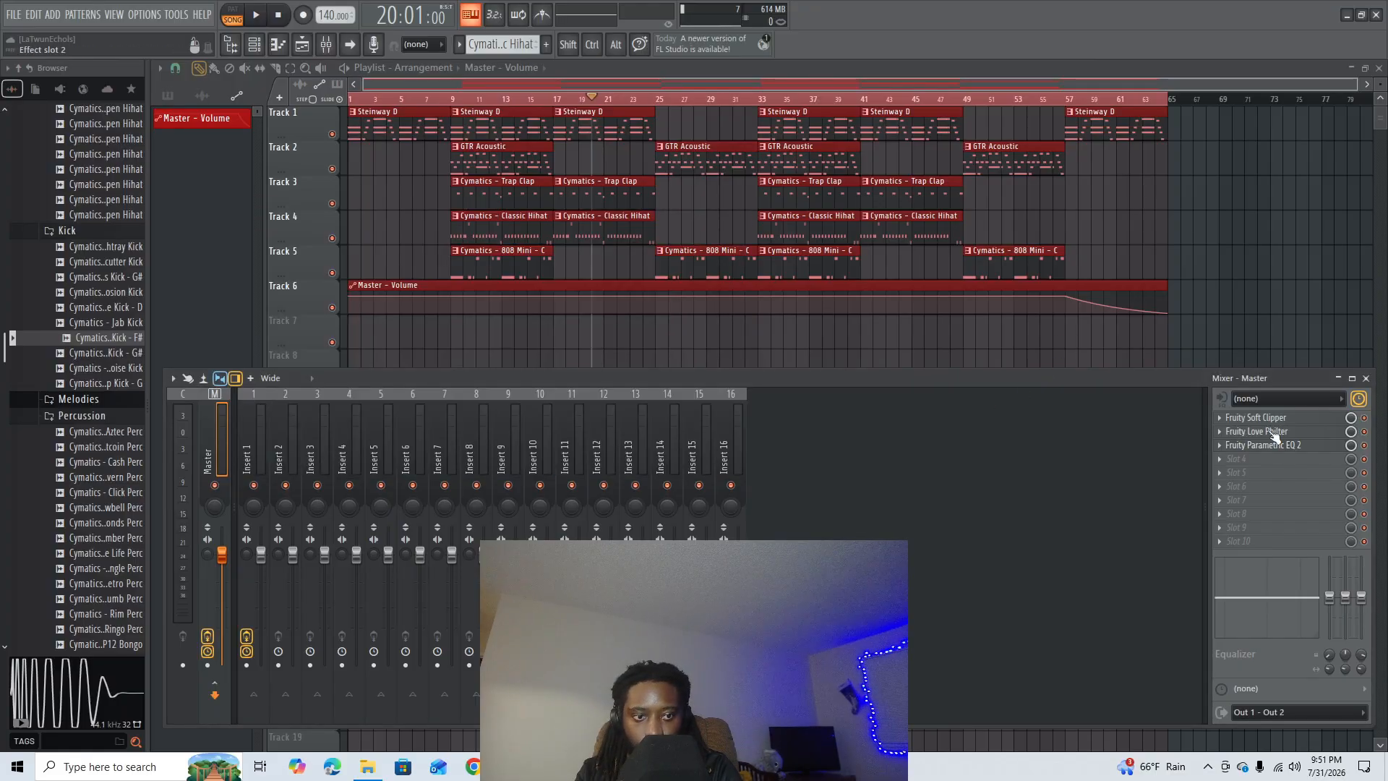
key("F9")
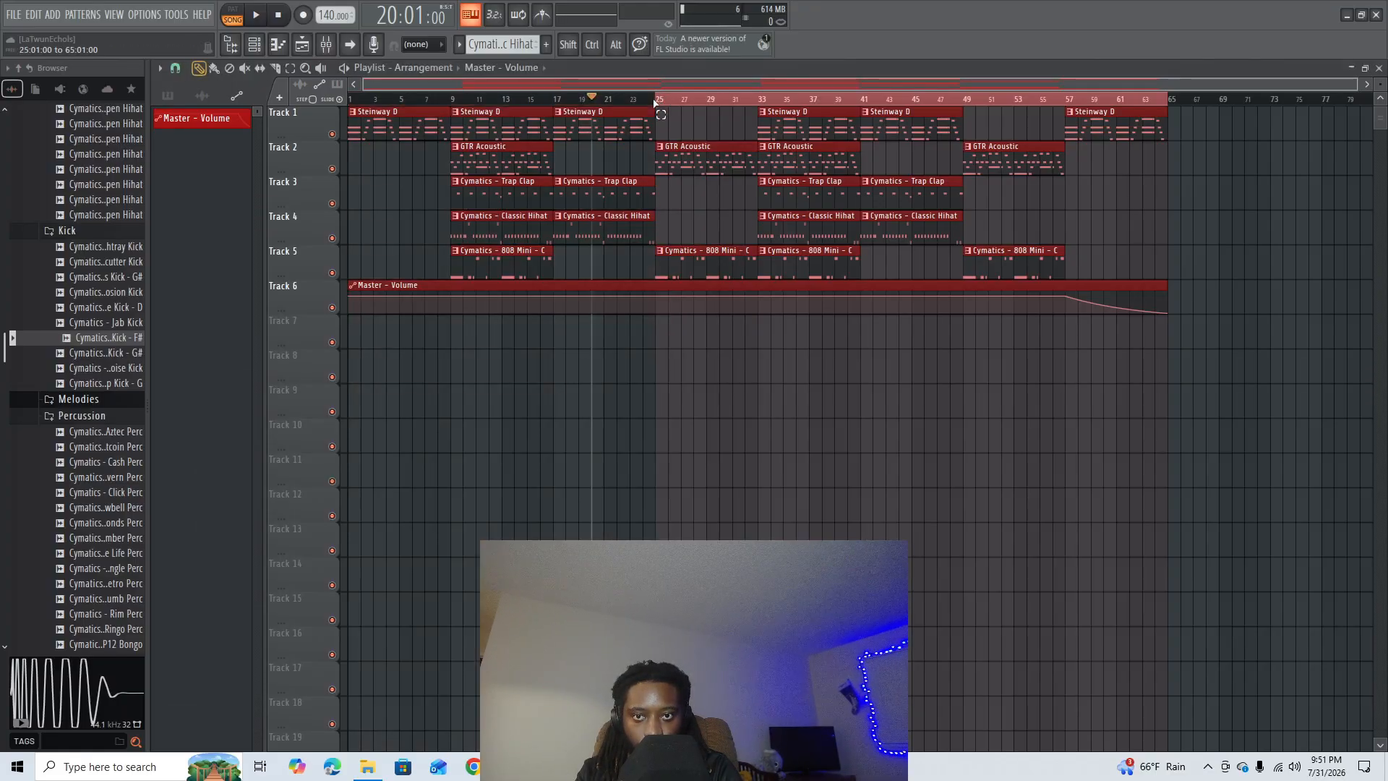
left_click(667, 99)
left_click(735, 123)
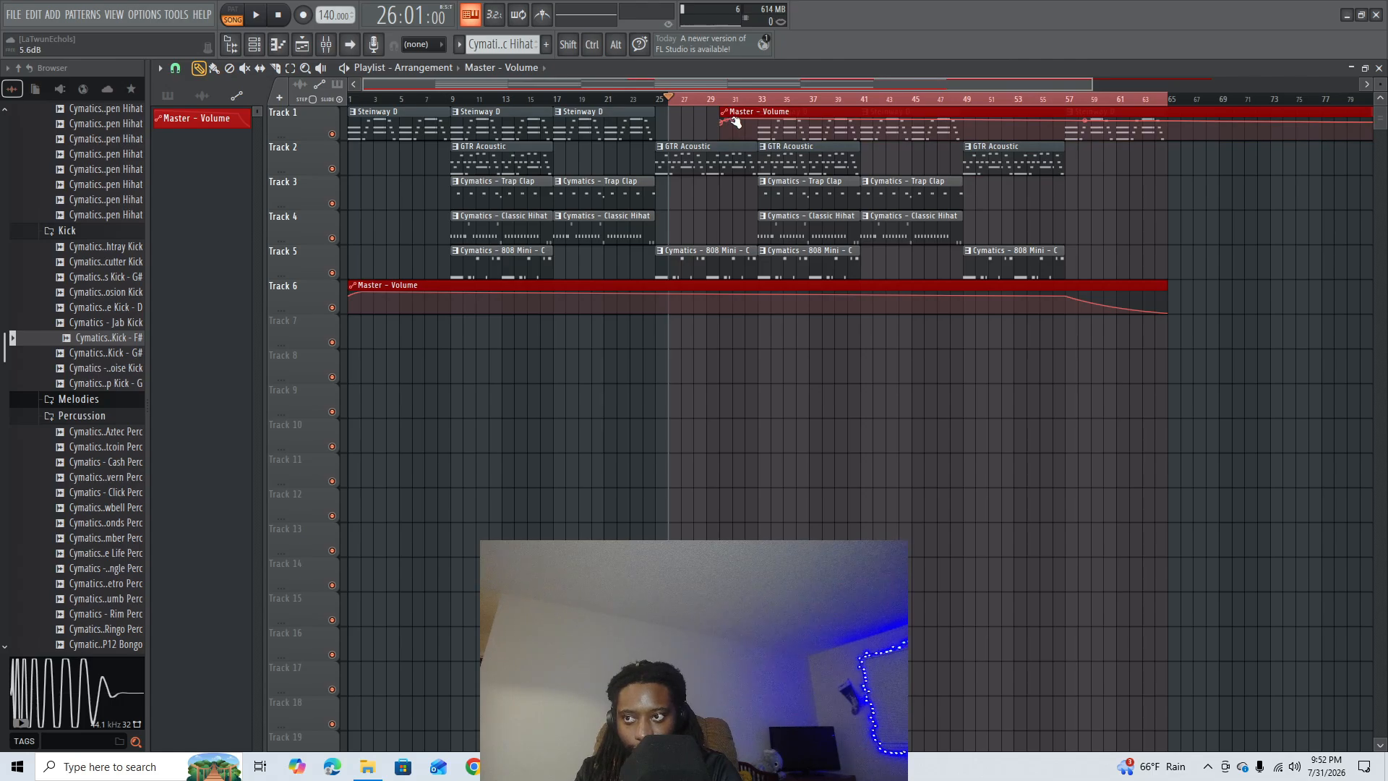
key("ctrl+z")
right_click(732, 112)
- Select bars 25 to 33 and initialise the song with Fruity Love Philter and Fruity Parametric EQ 2 at 0% mix level on the Master
left_click_drag(652, 99, 757, 97)
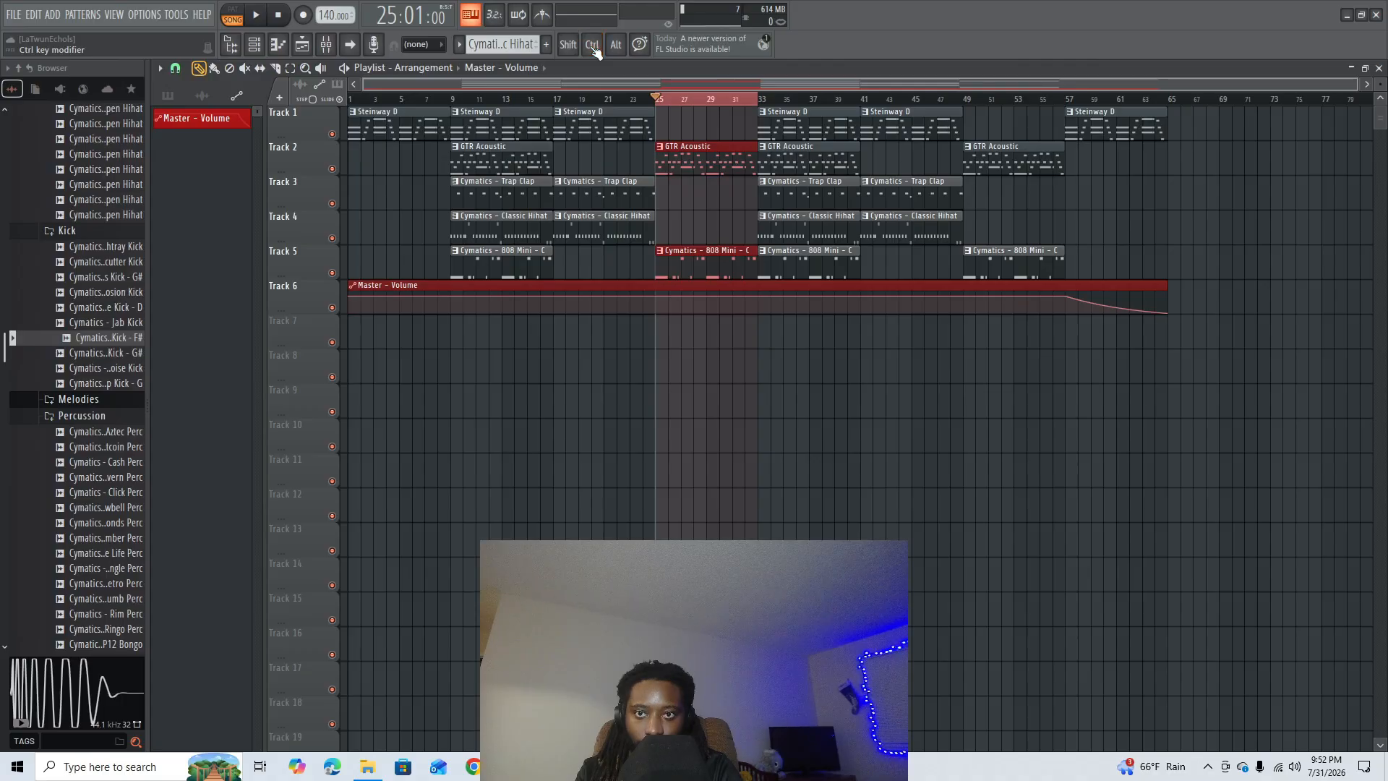
left_click(326, 46)
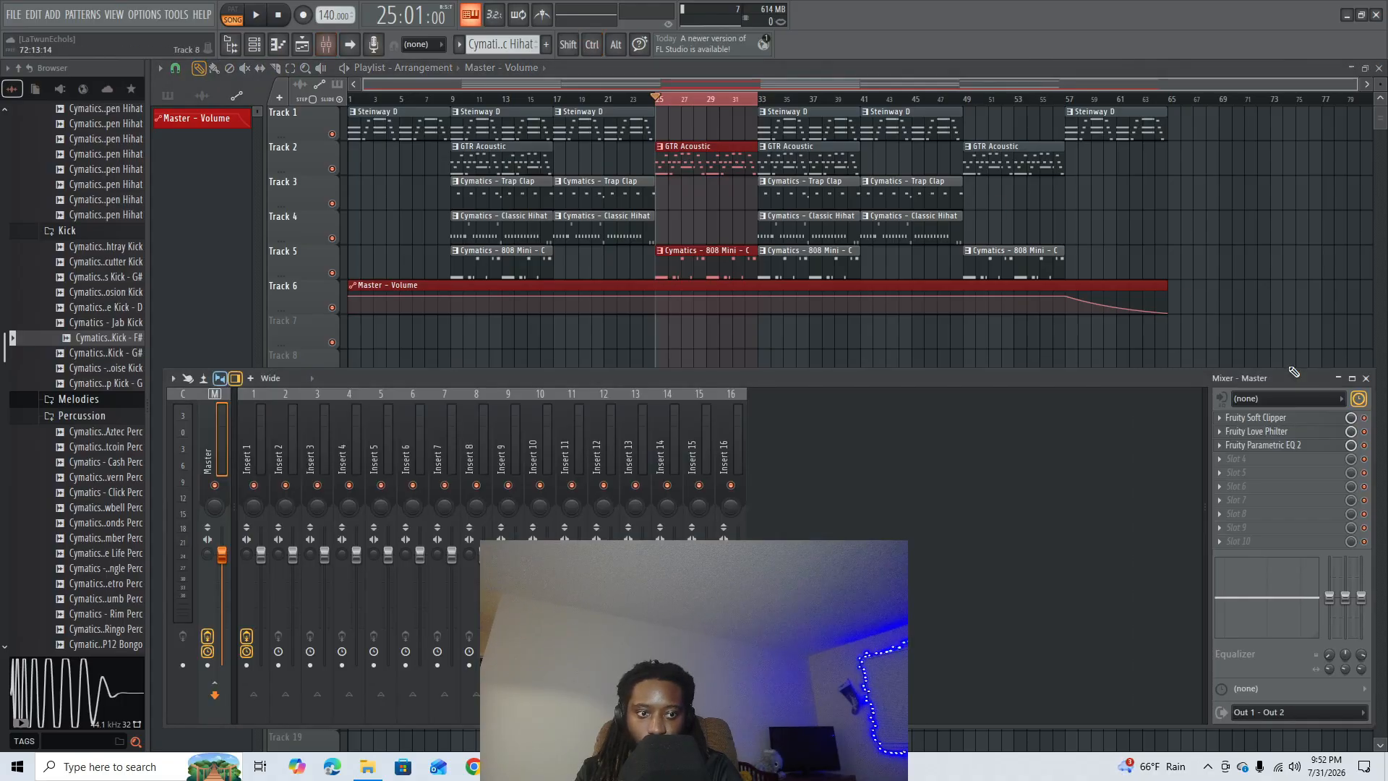
right_click(1350, 447)
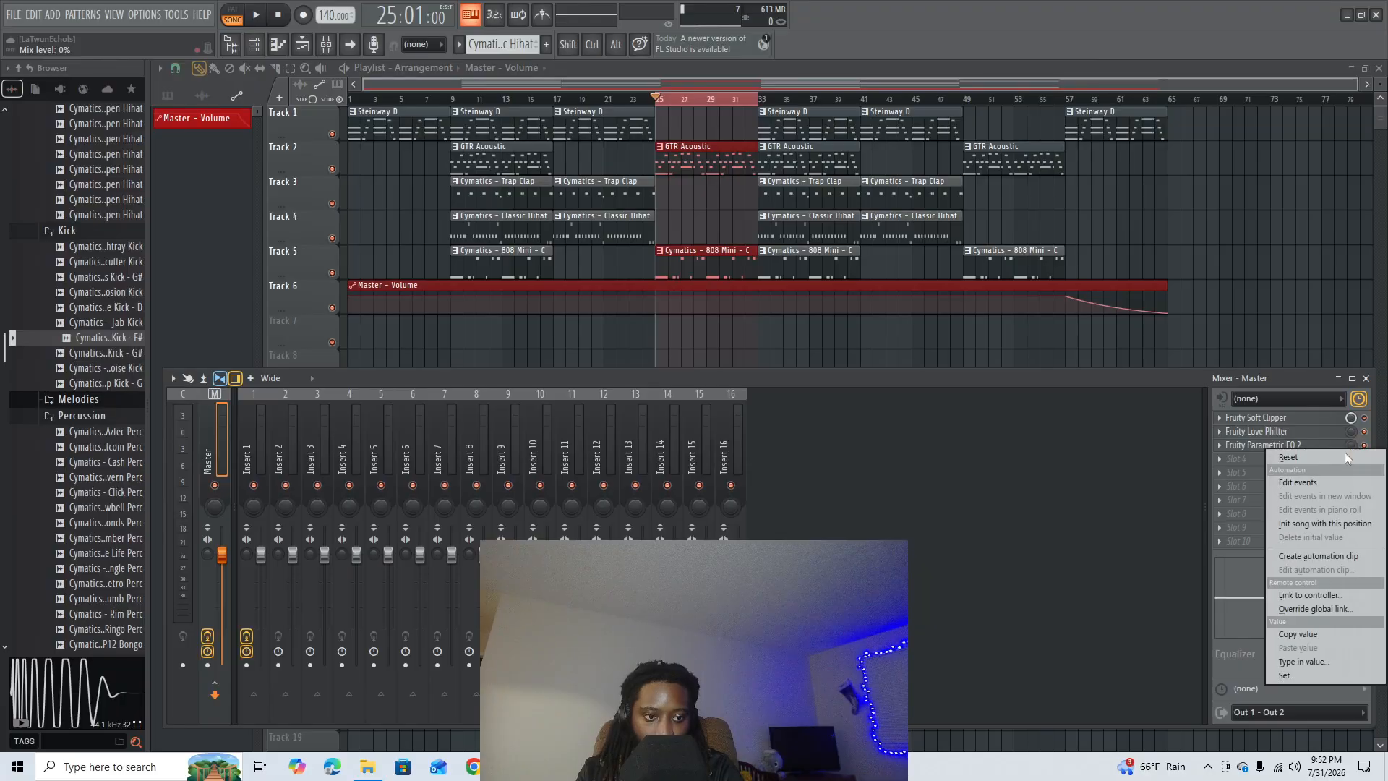
left_click(1317, 525)
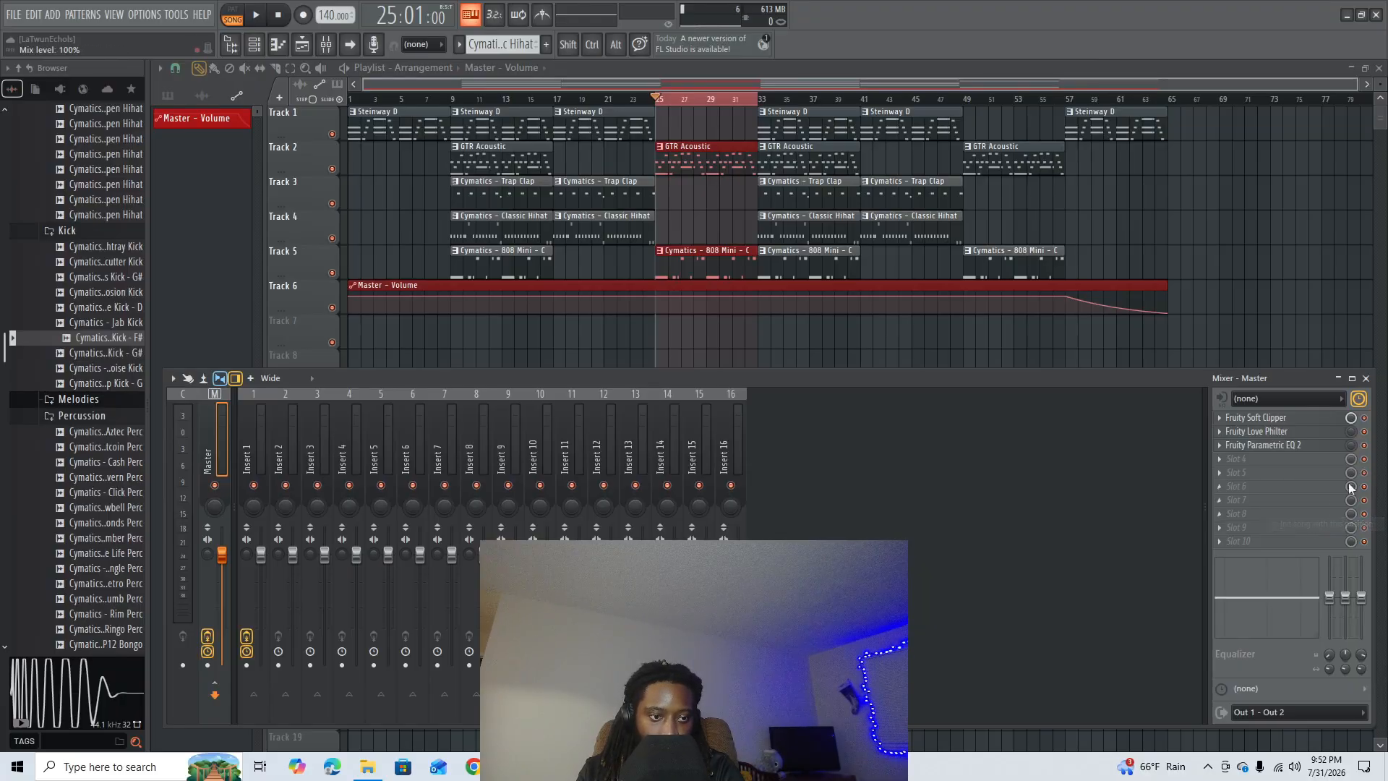
right_click(1350, 435)
left_click(1319, 499)
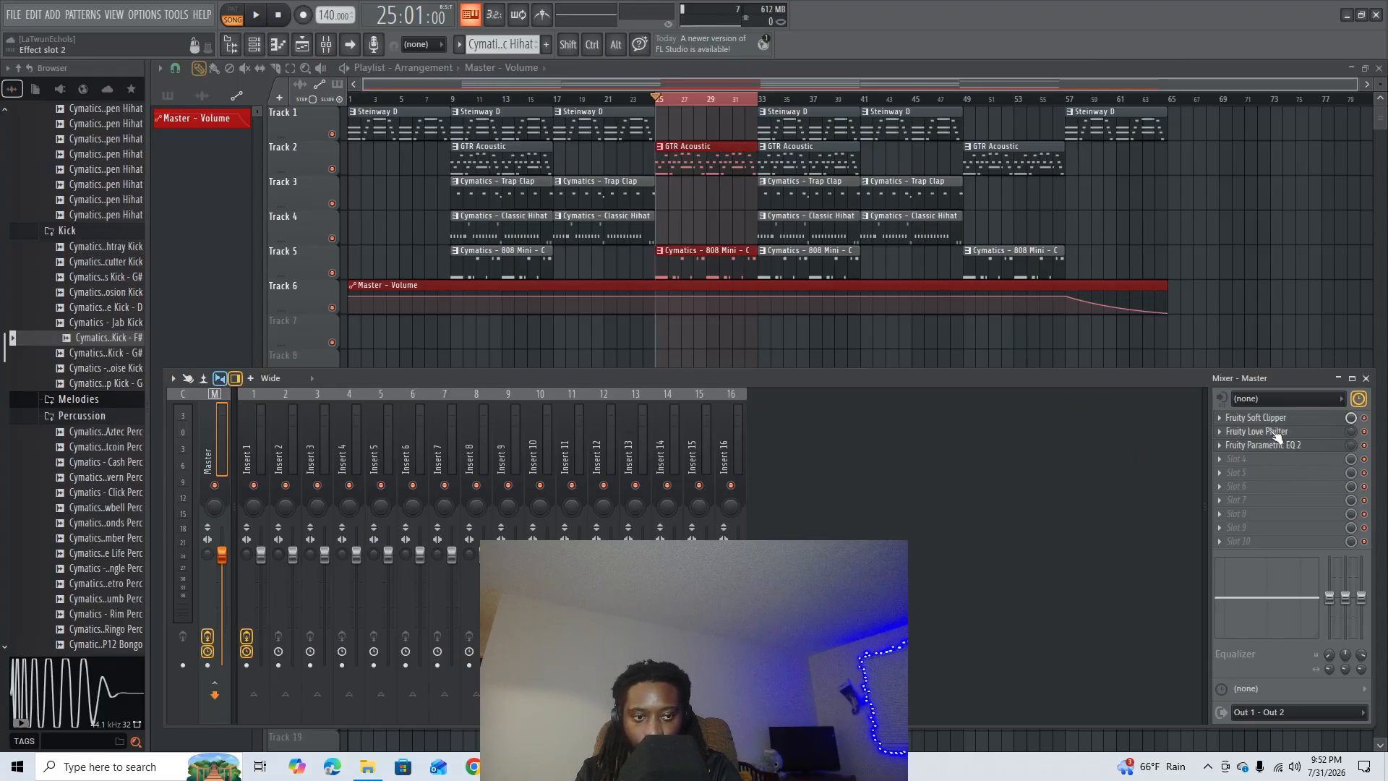
- Create mix-level automation clips for Fruity Love Philter and Fruity Parametric EQ 2 over the selected bars 25 to 33
right_click(1350, 434)
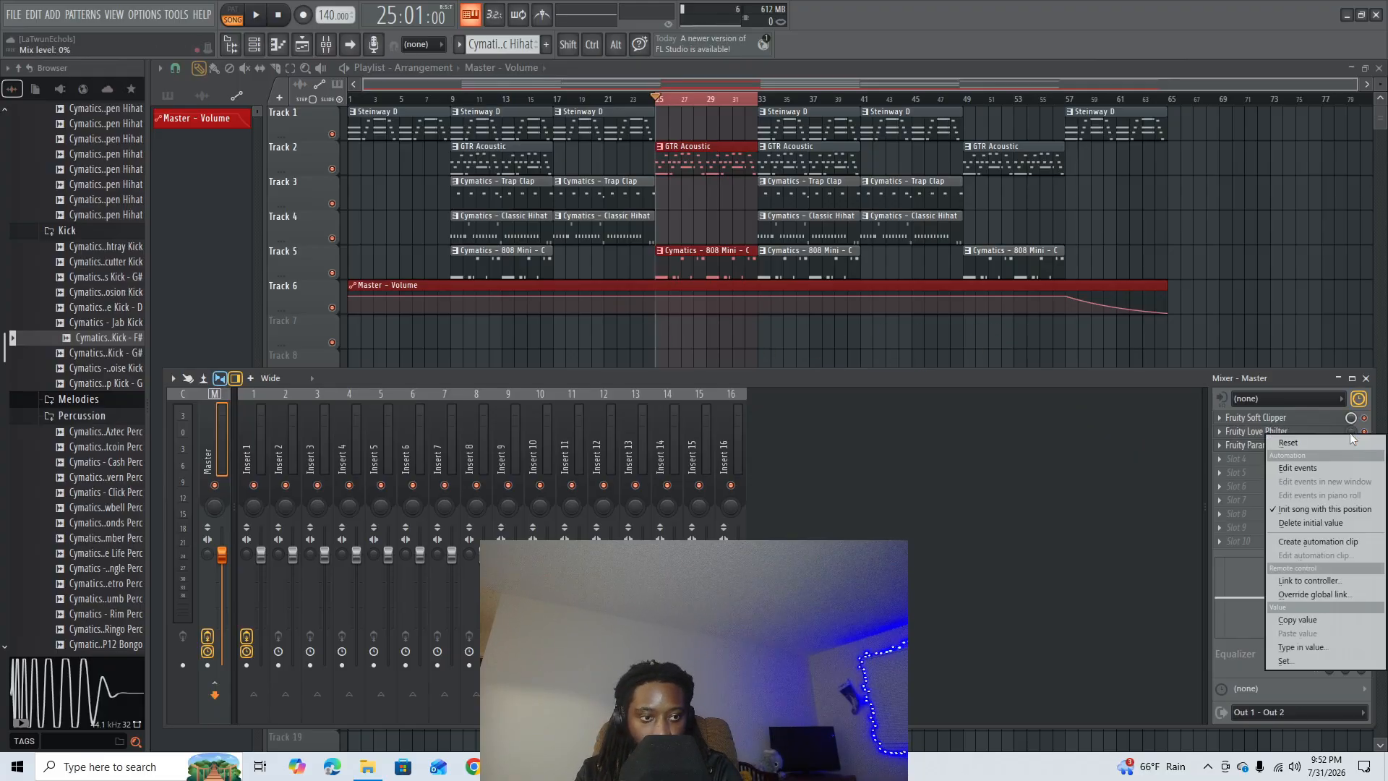
left_click(1314, 547)
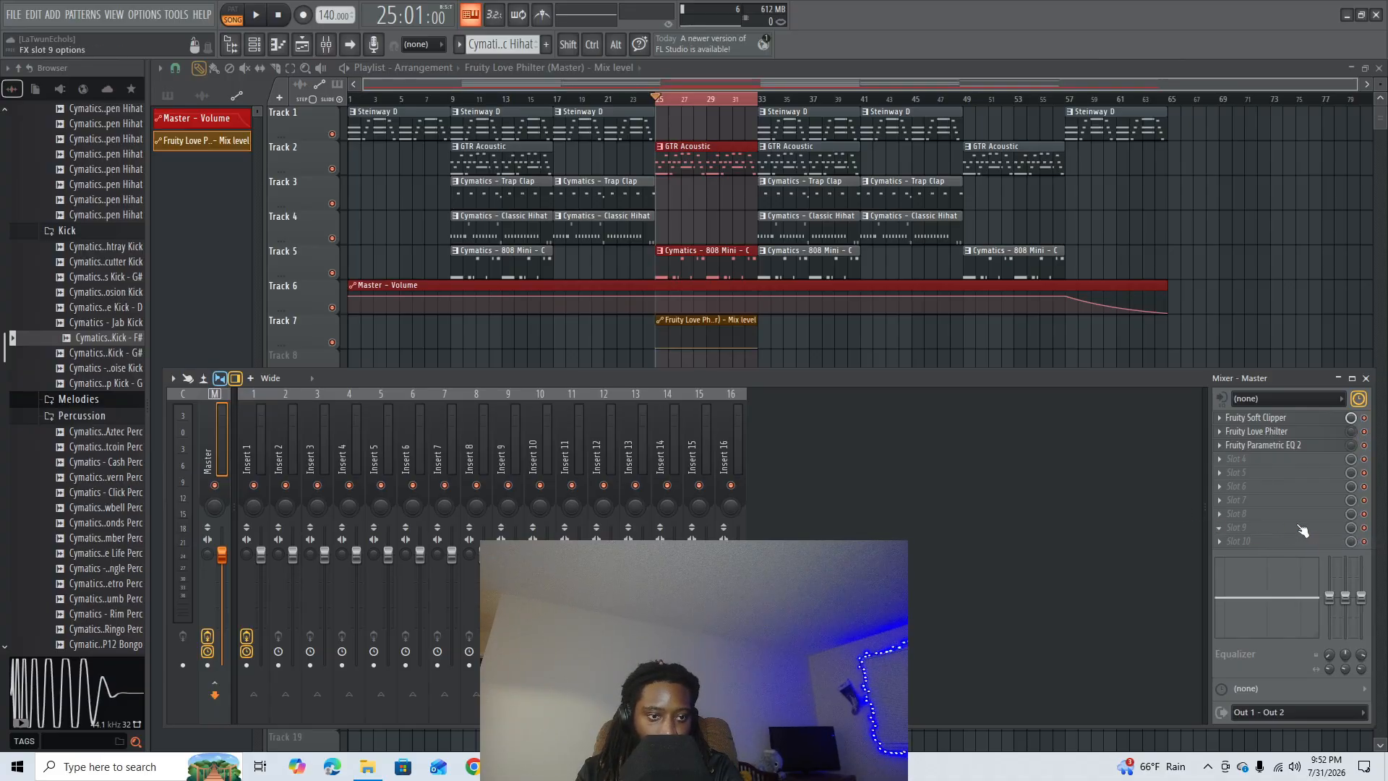
right_click(1352, 448)
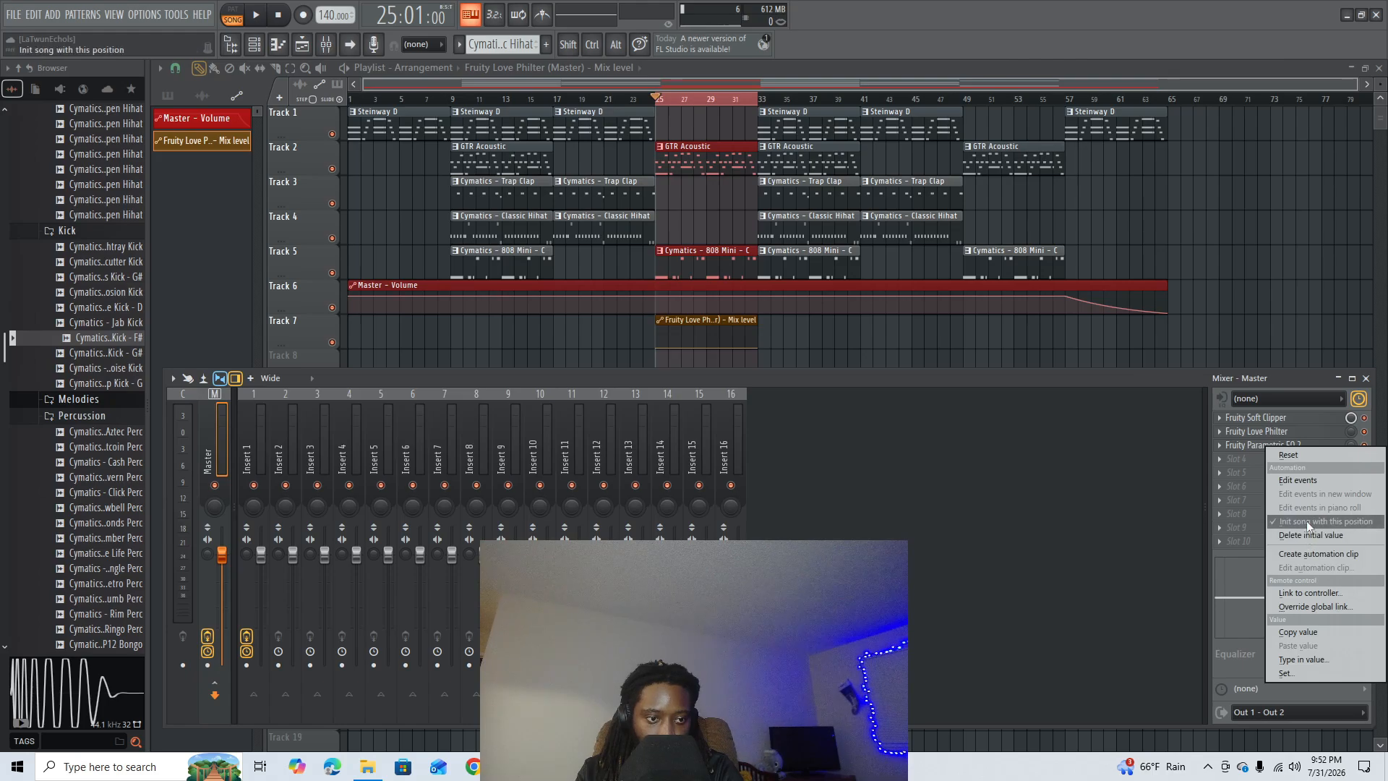
left_click(1317, 554)
left_click(1366, 378)
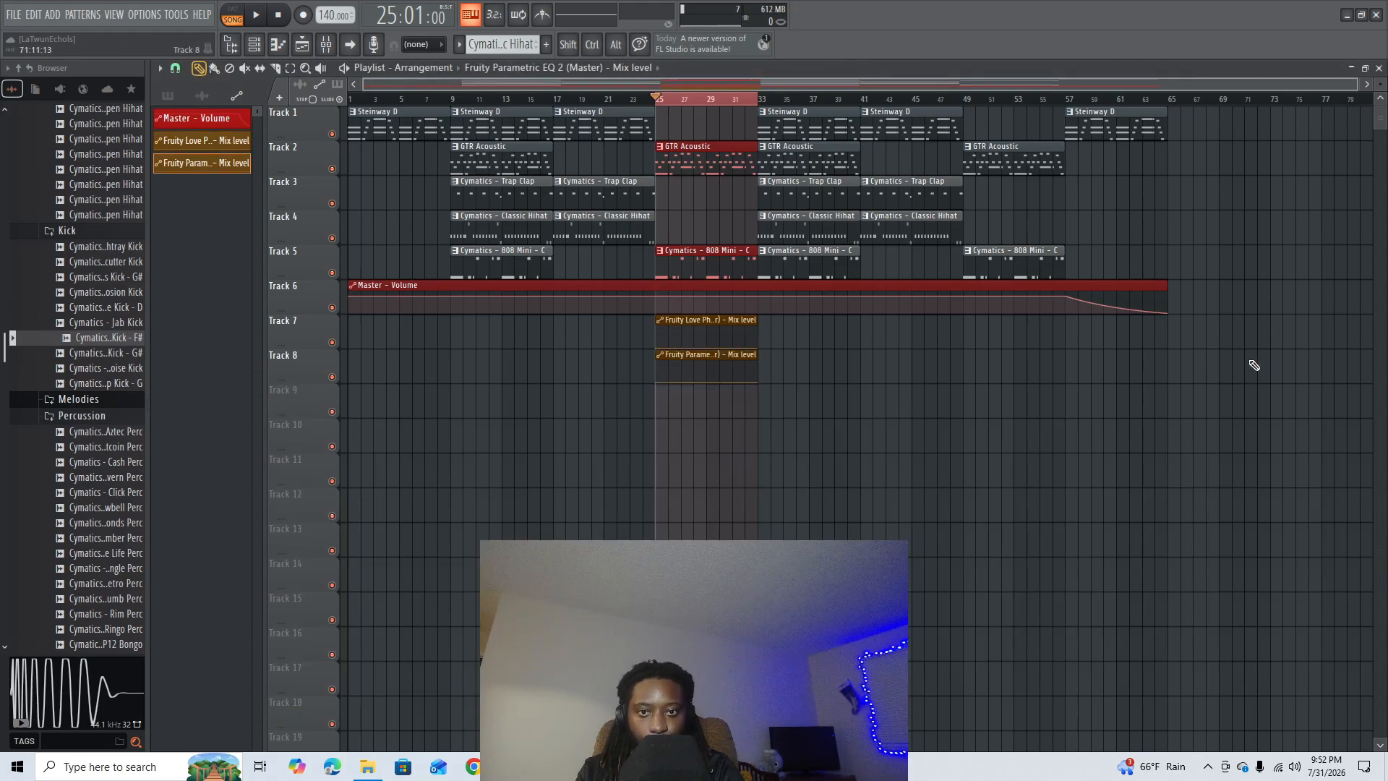
- Add control points near bars 26 and 32 on the Fruity Parametric EQ 2 mix-level clip on Track 8
scroll(710, 94, "up", 5)
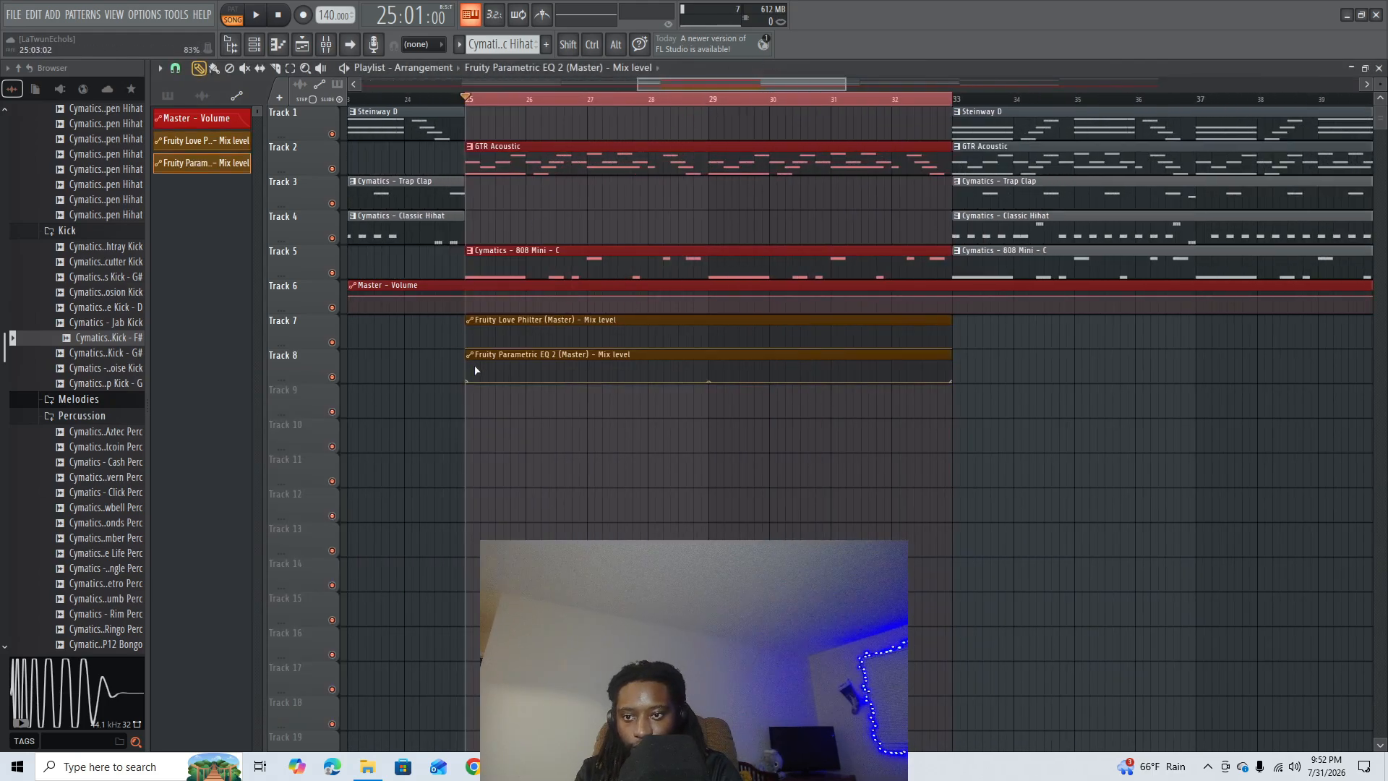
right_click(527, 384)
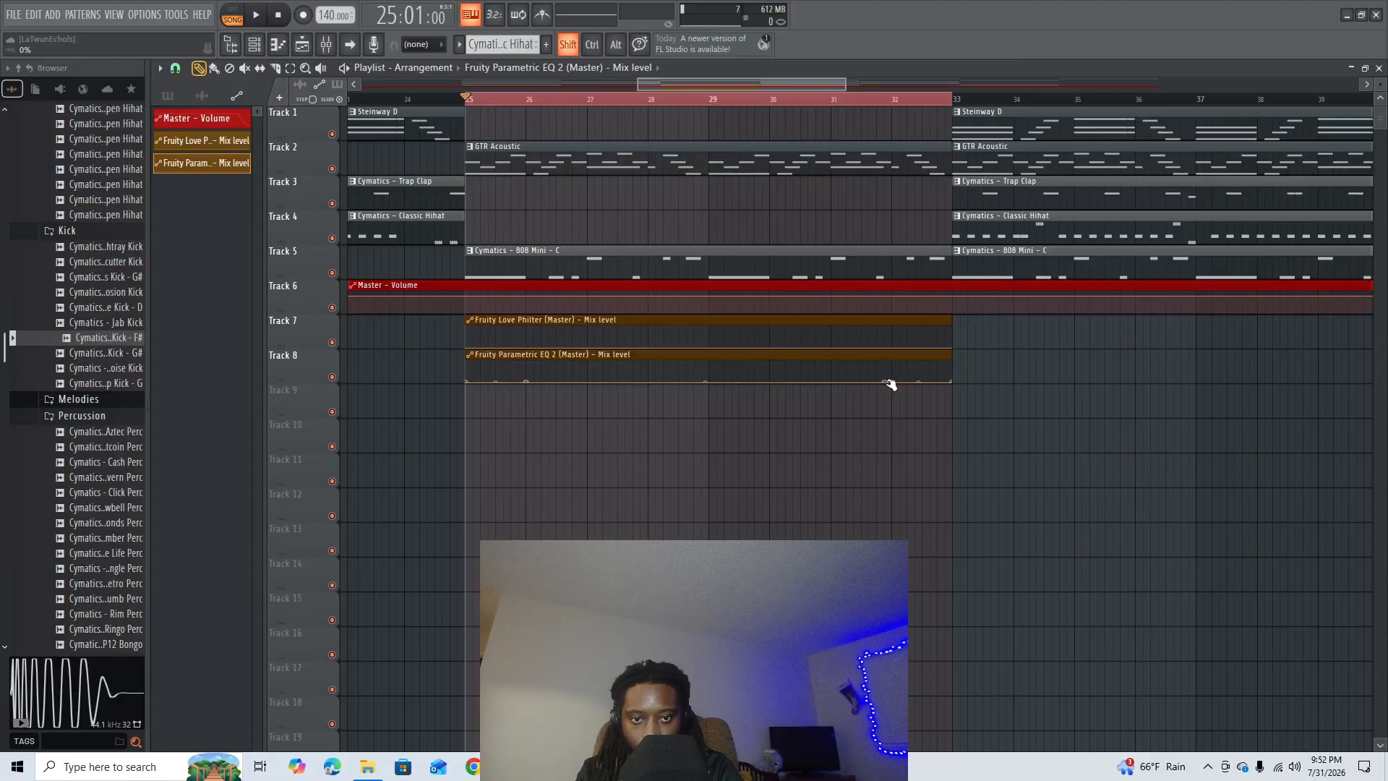
key("ctrl+z")
right_click(886, 383)
left_click(897, 404)
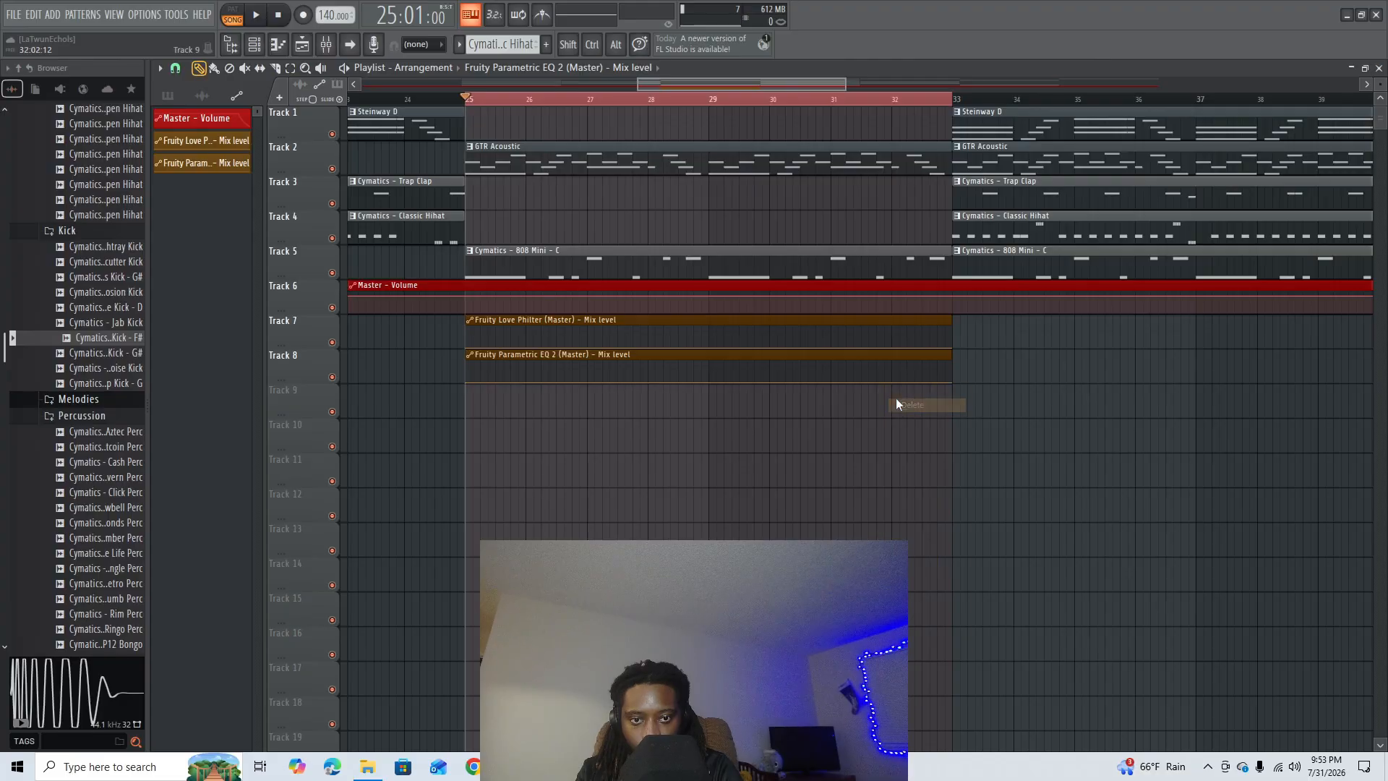
right_click(891, 382)
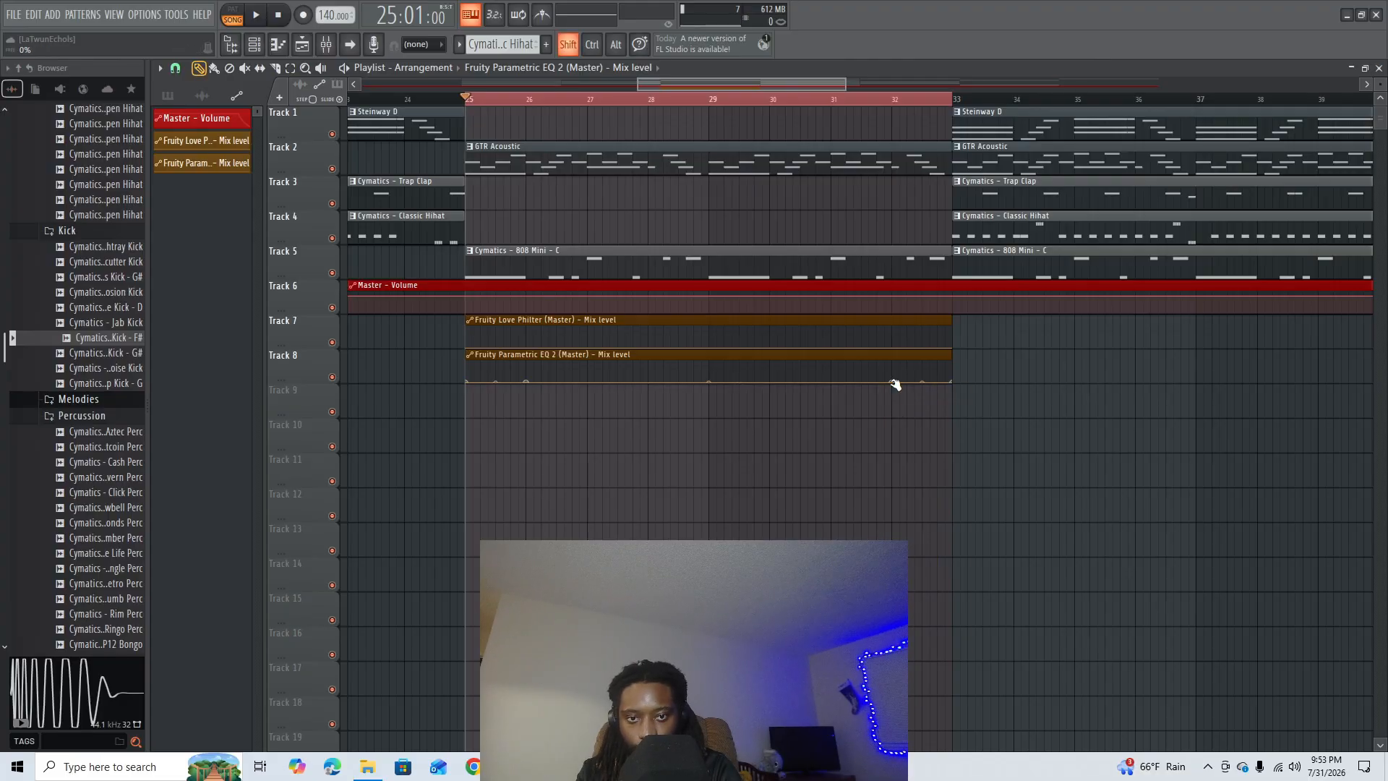
- Shape the Fruity Parametric EQ 2 and Fruity Love Philter automation clips to hold a 100% mix level from bar 25 to bar 33
left_click_drag(890, 382, 955, 341)
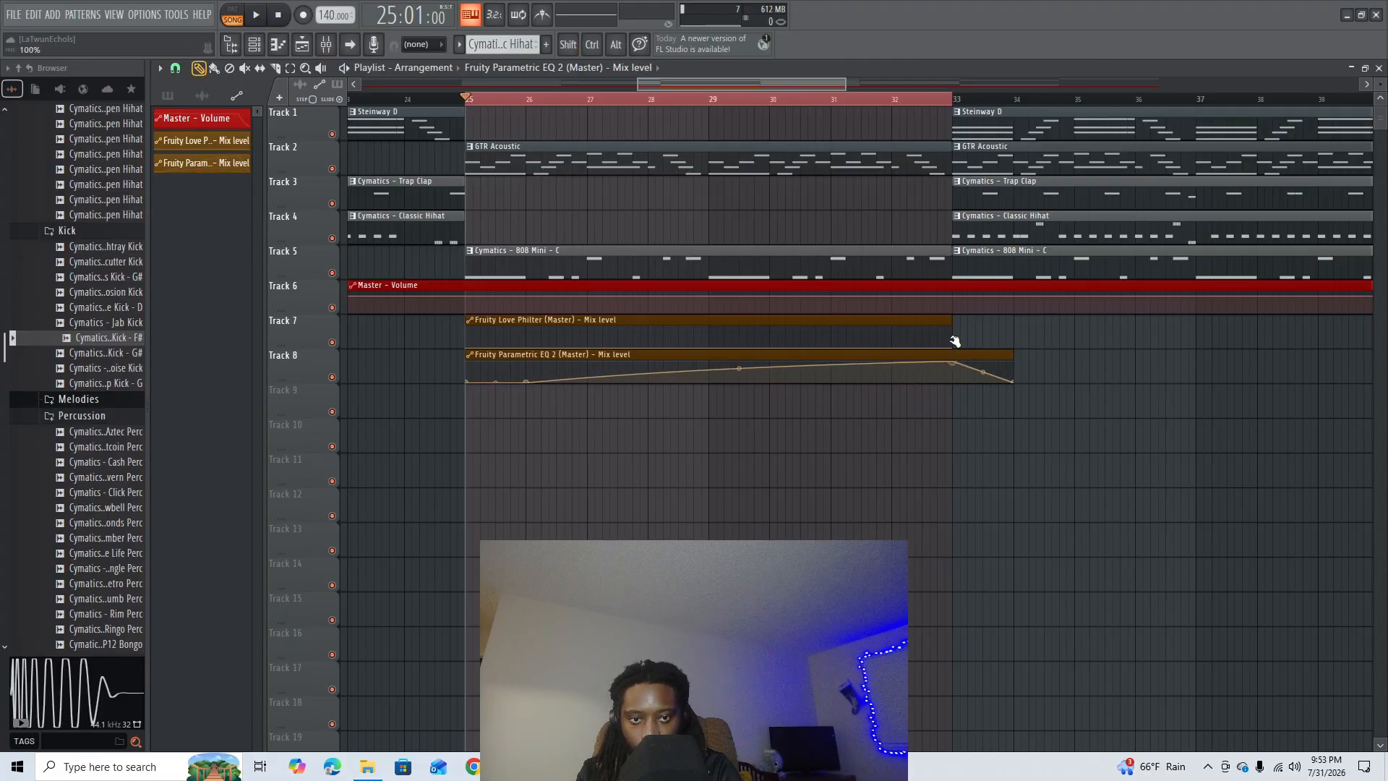
left_click_drag(1013, 381, 958, 388)
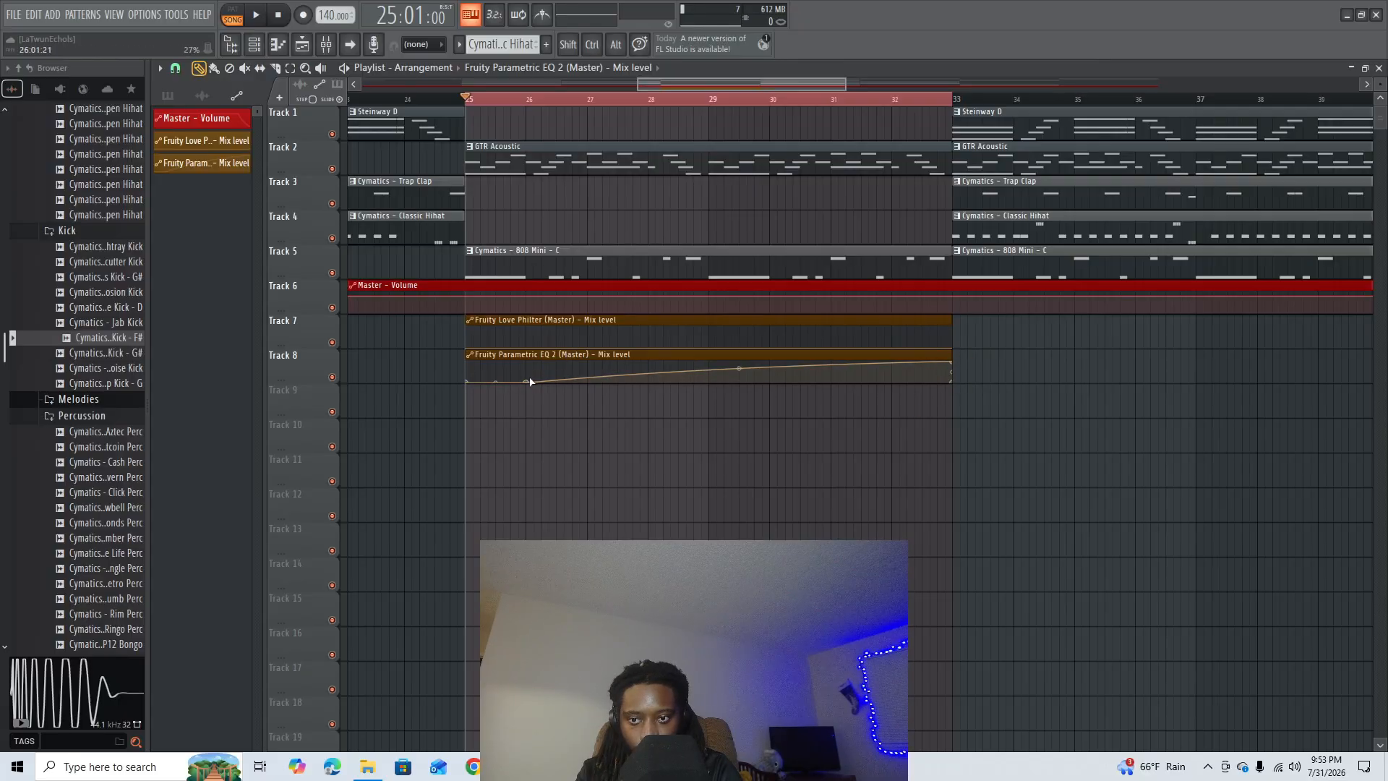
left_click_drag(530, 382, 466, 347)
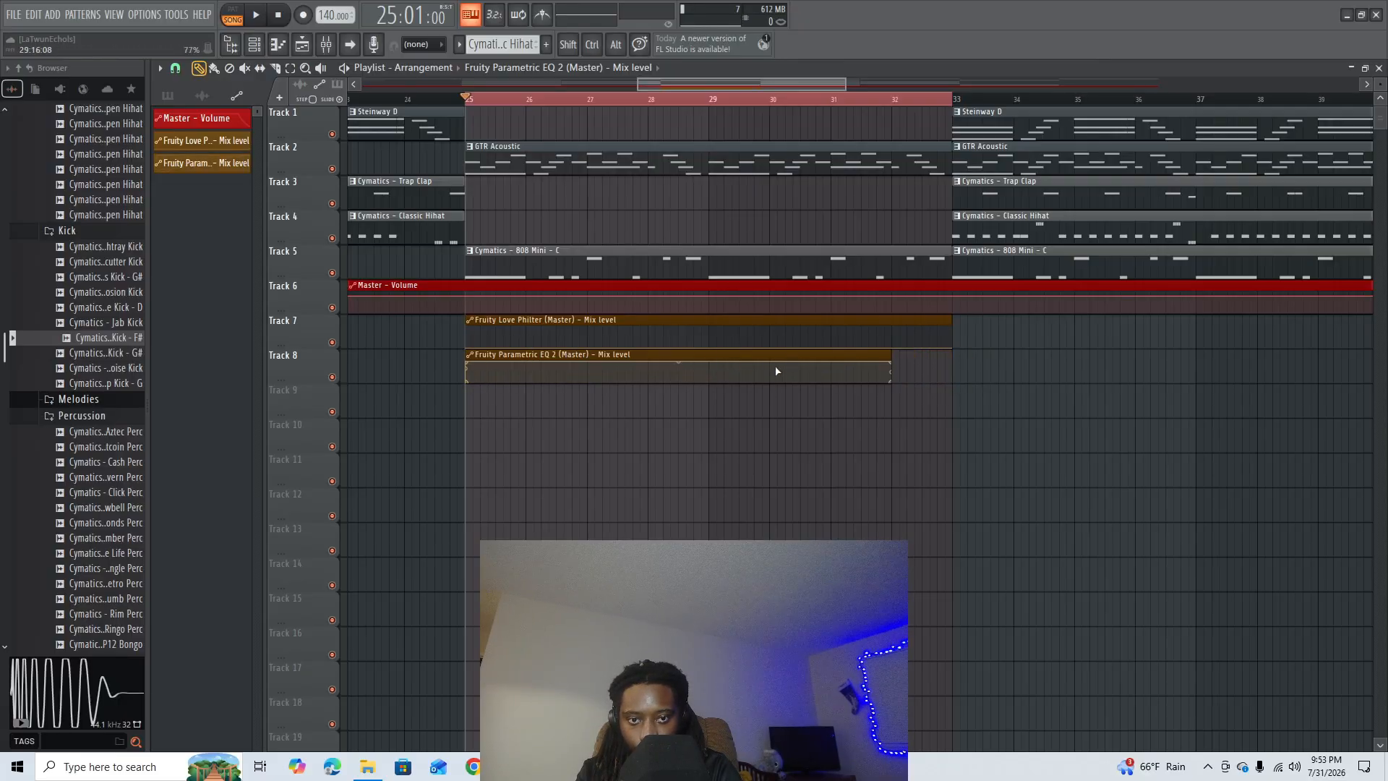
left_click_drag(893, 363, 949, 360)
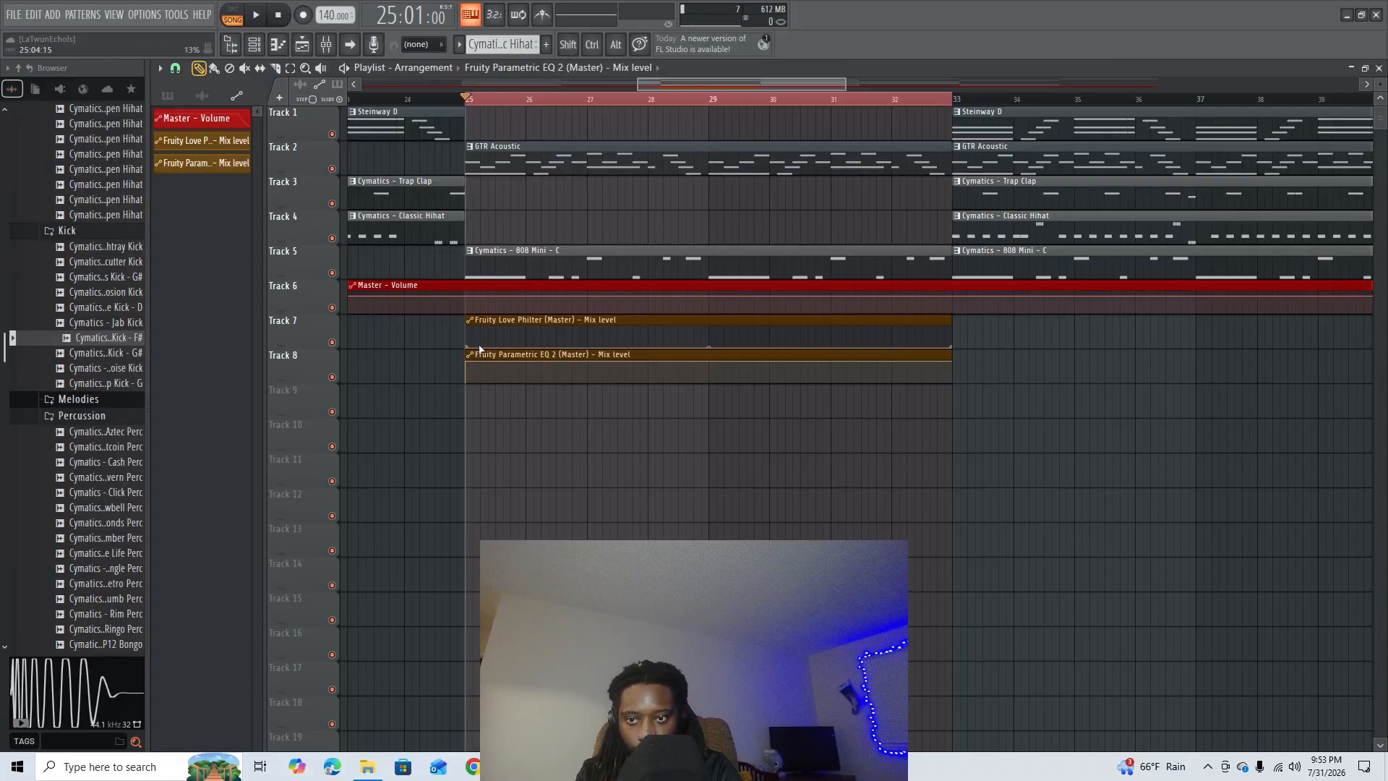
left_click_drag(949, 347, 952, 318)
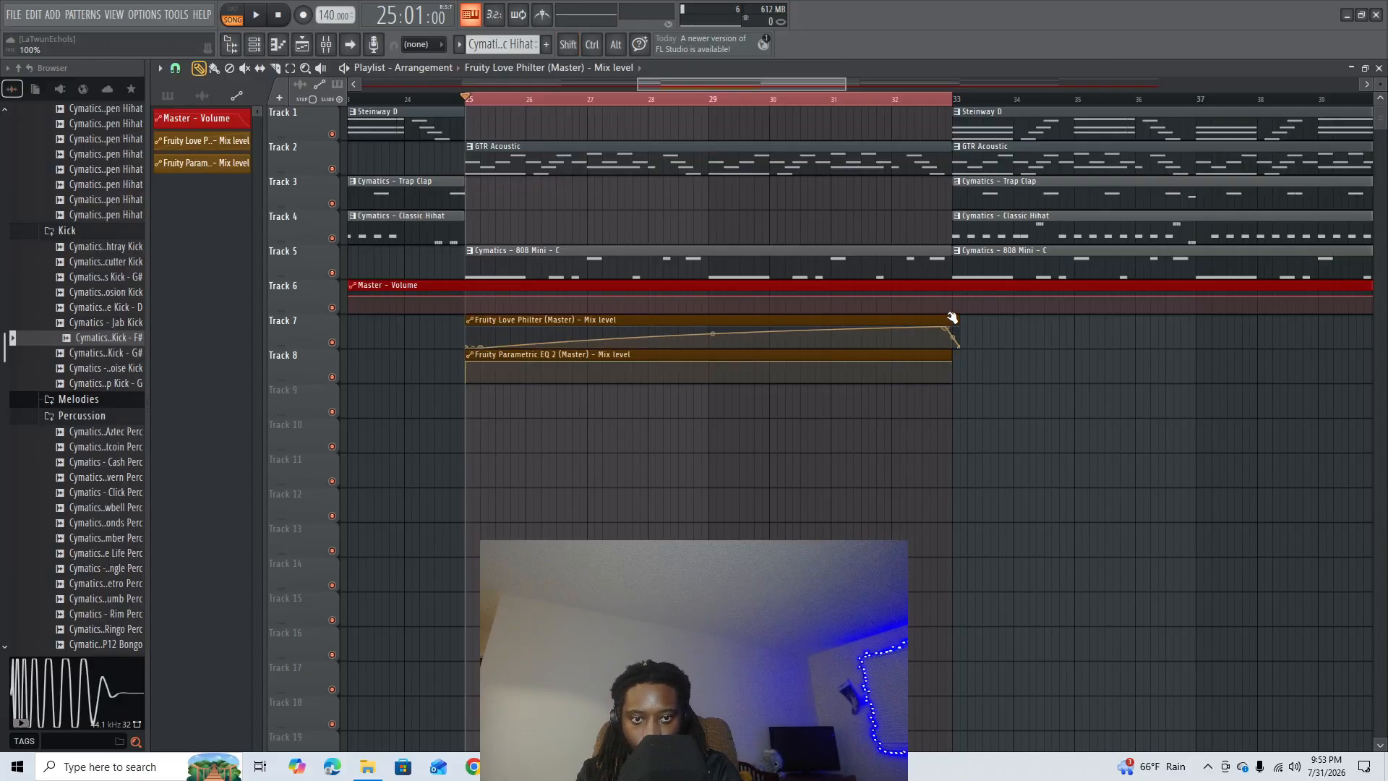
key("ctrl+z")
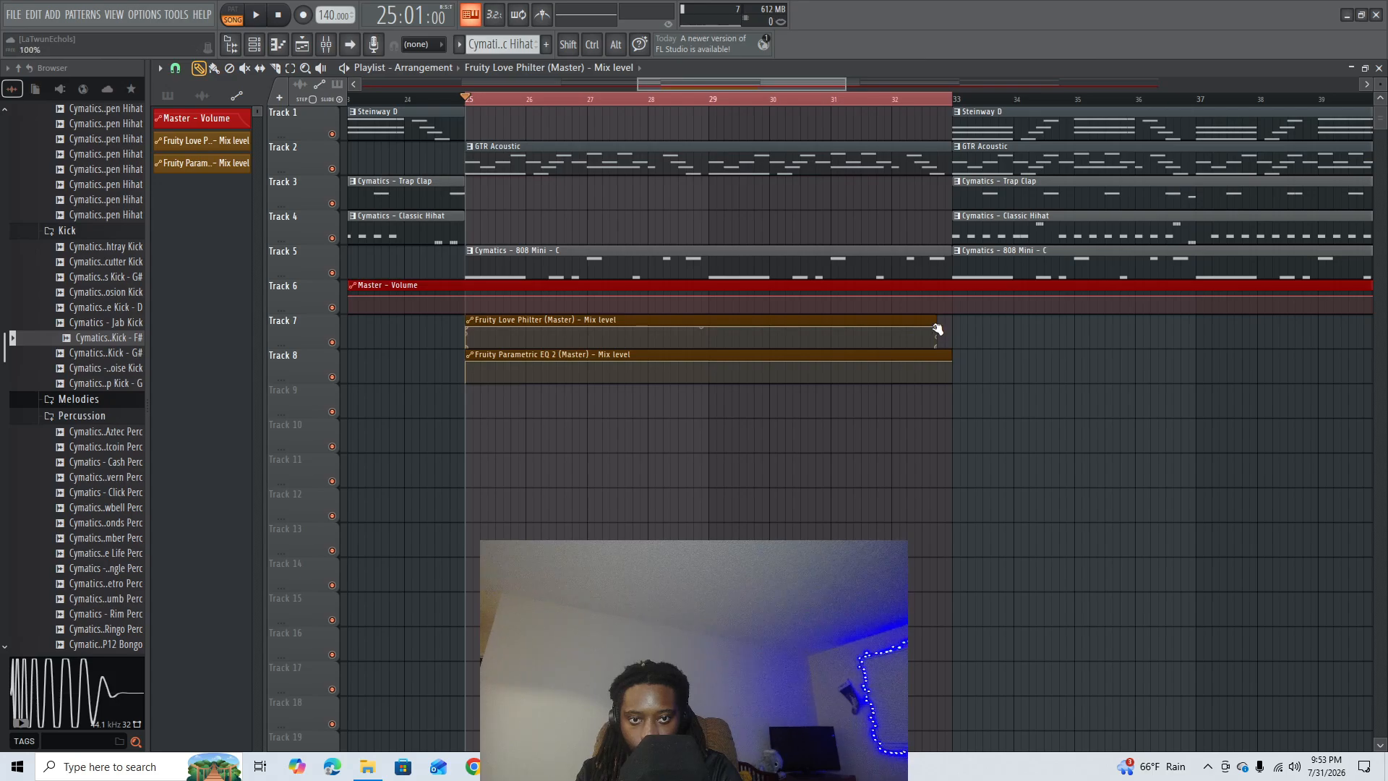
- Play the arrangement from bar 23 to hear the transition into the automated break at bar 25
scroll(411, 103, "down", 5)
left_click(405, 100)
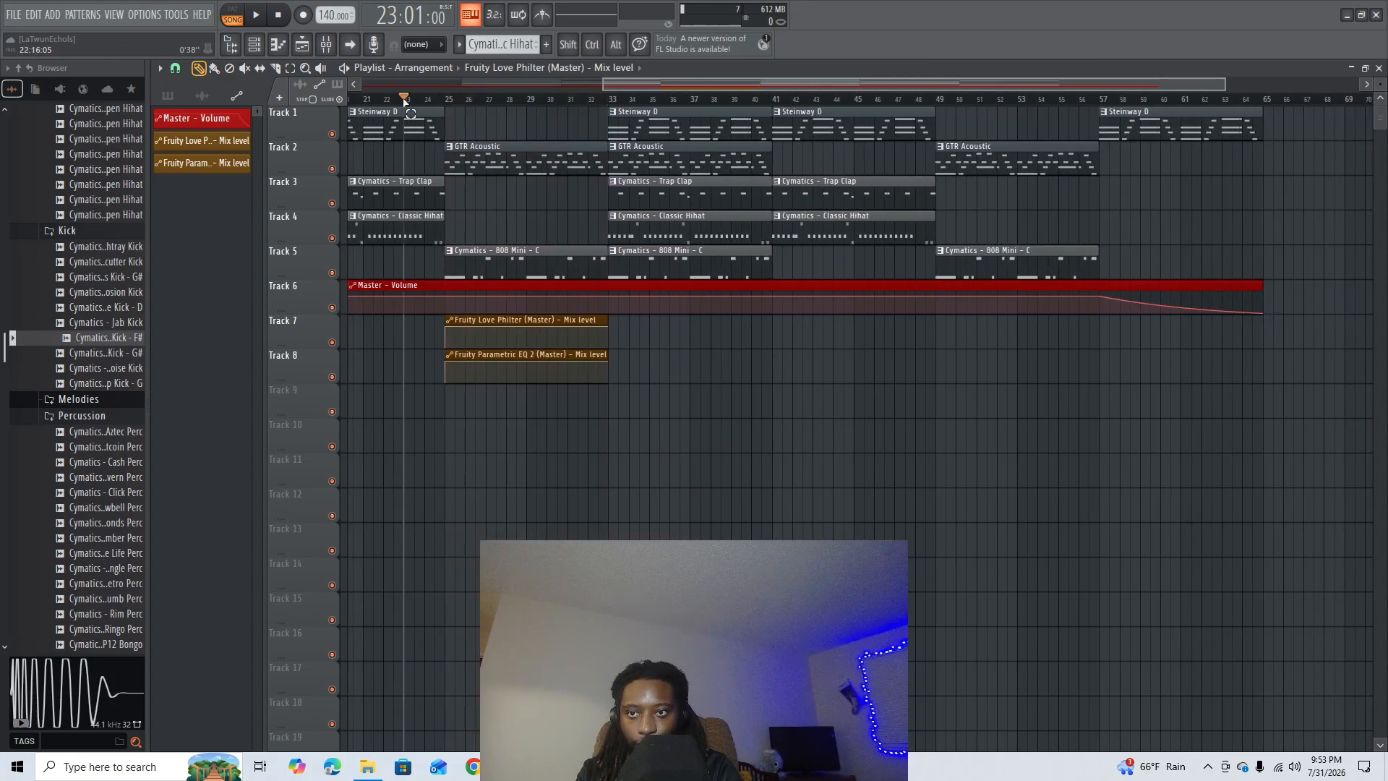
scroll(439, 105, "down", 3)
key("space")
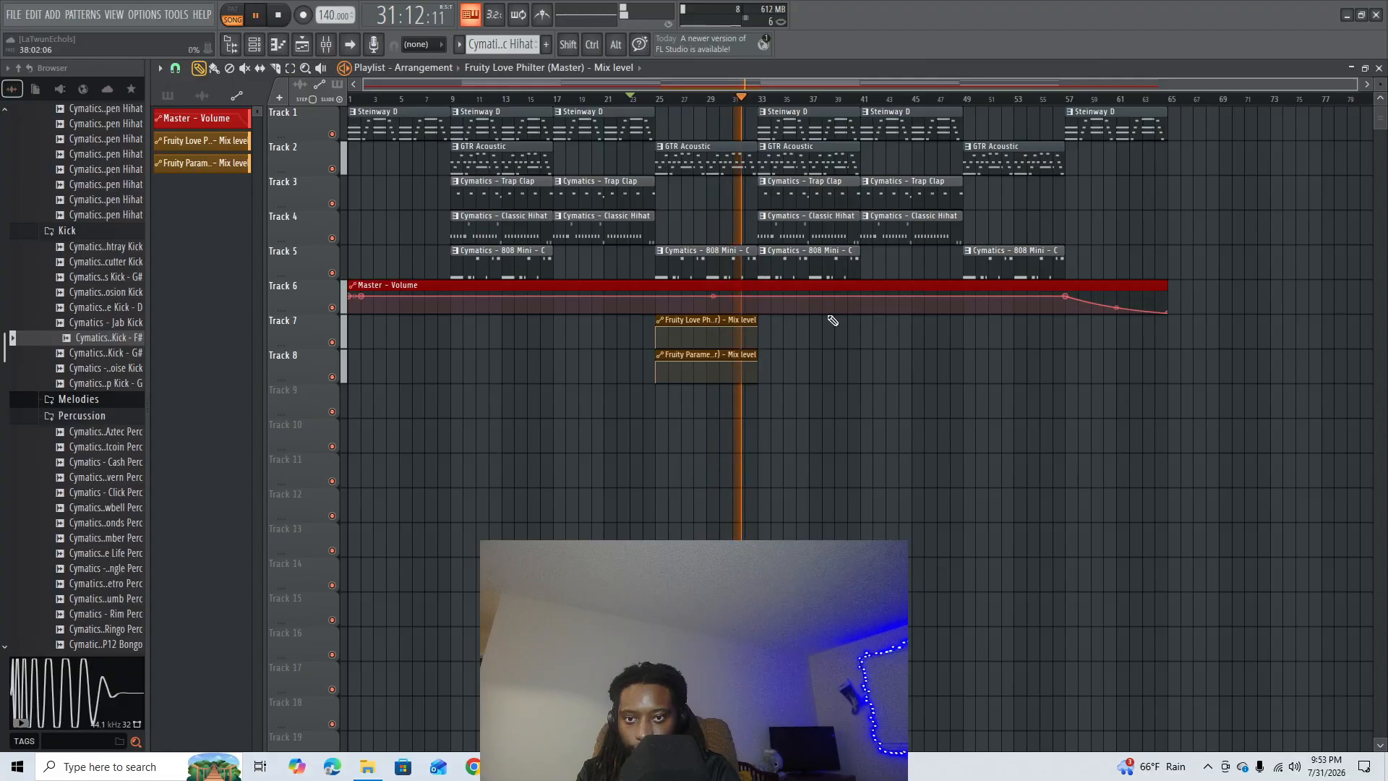
key("space")
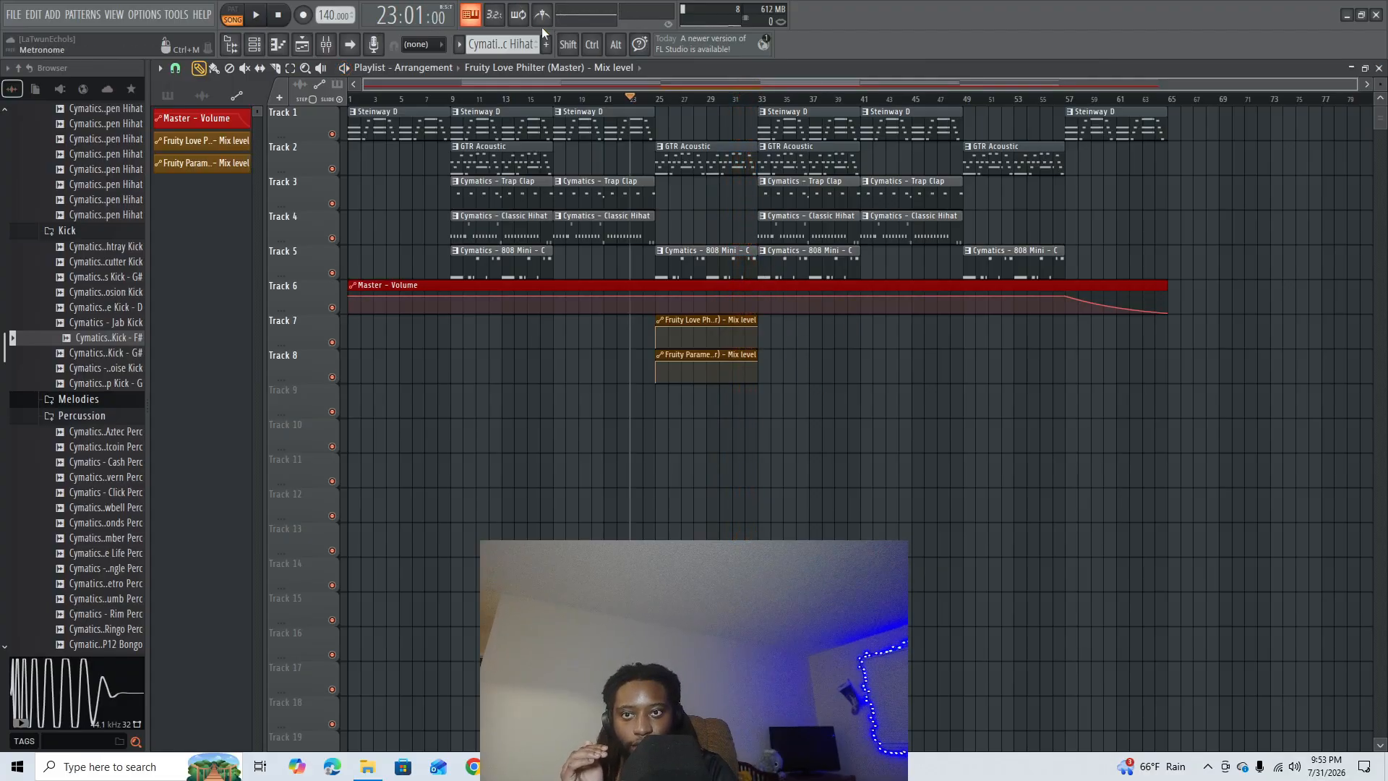
- Raise the three lowest bands of the Master's Fruity Parametric EQ 2 to about 0 dB, with band 3 at about 90 Hz
key("F9")
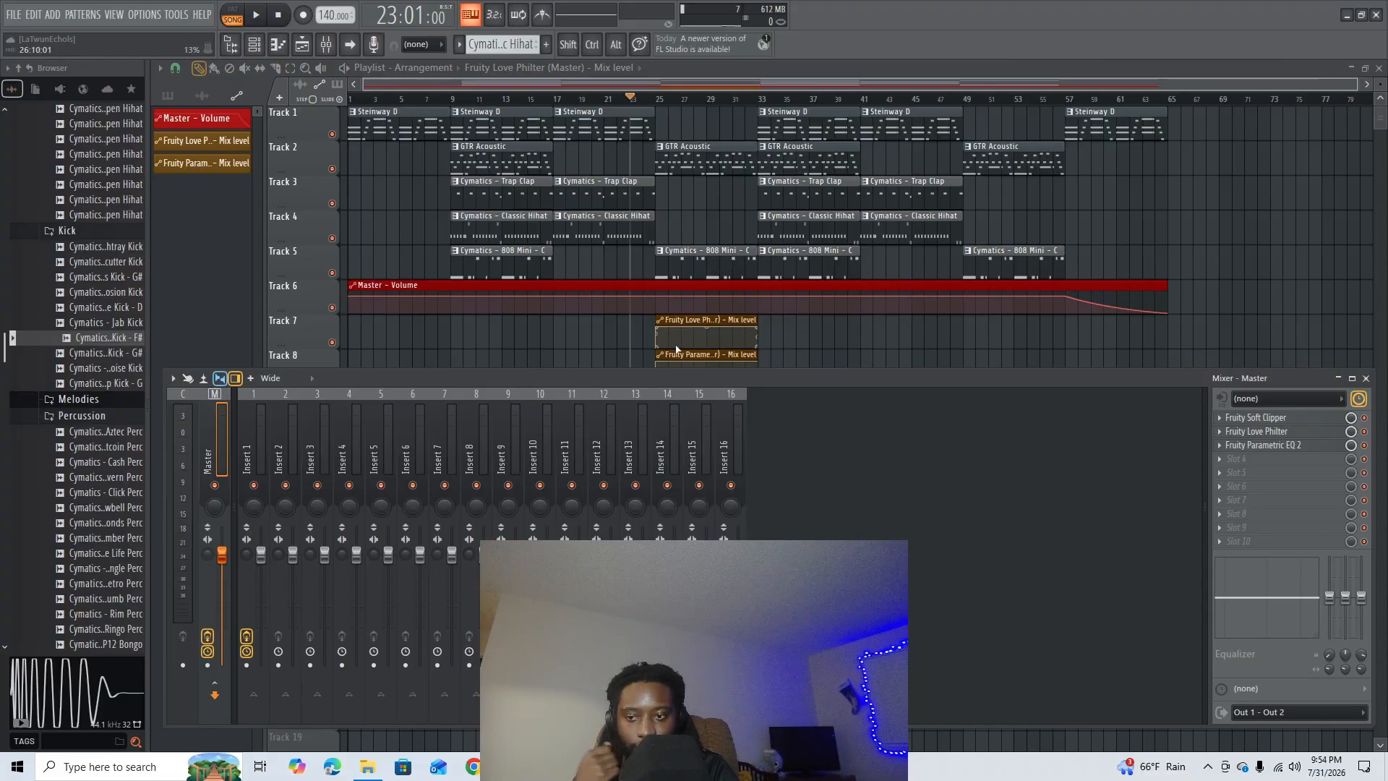
left_click(1263, 445)
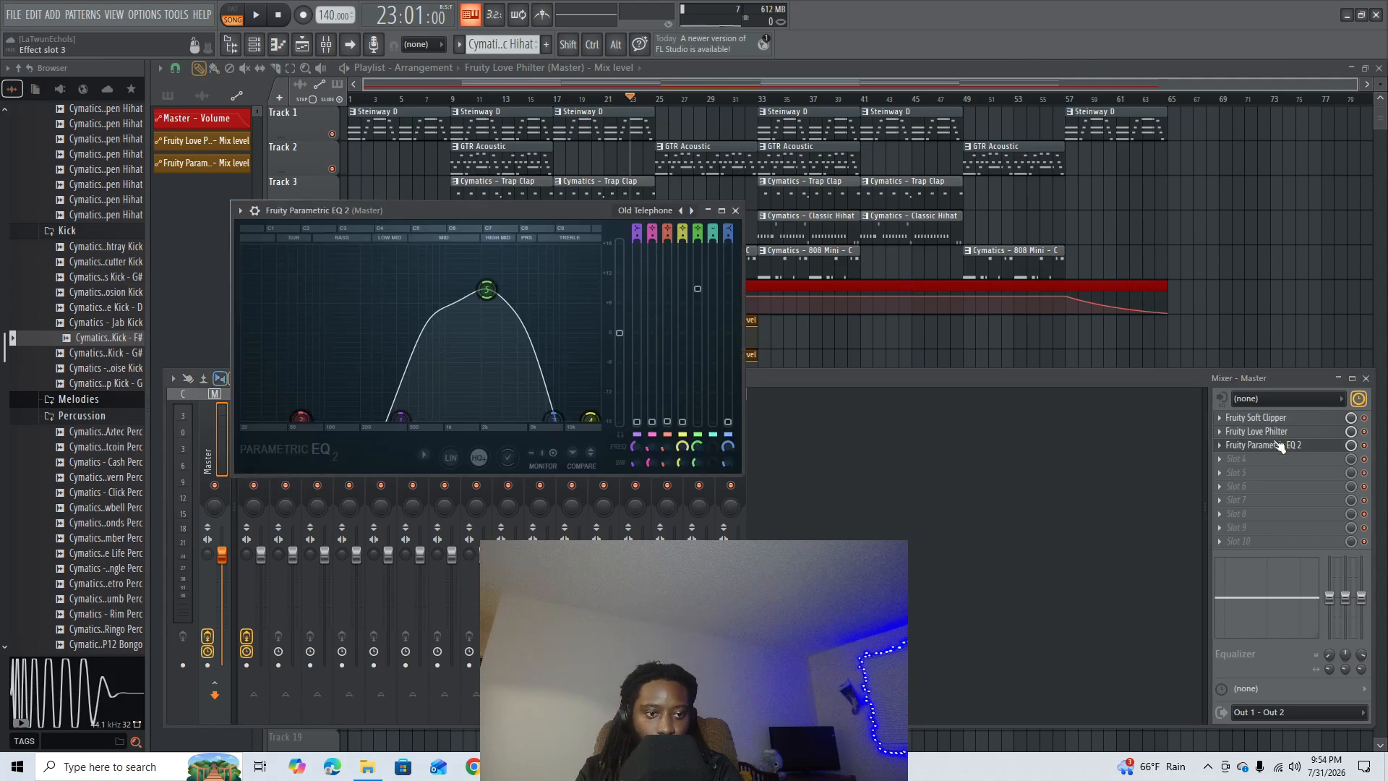
left_click_drag(363, 369, 294, 319)
left_click_drag(301, 417, 309, 313)
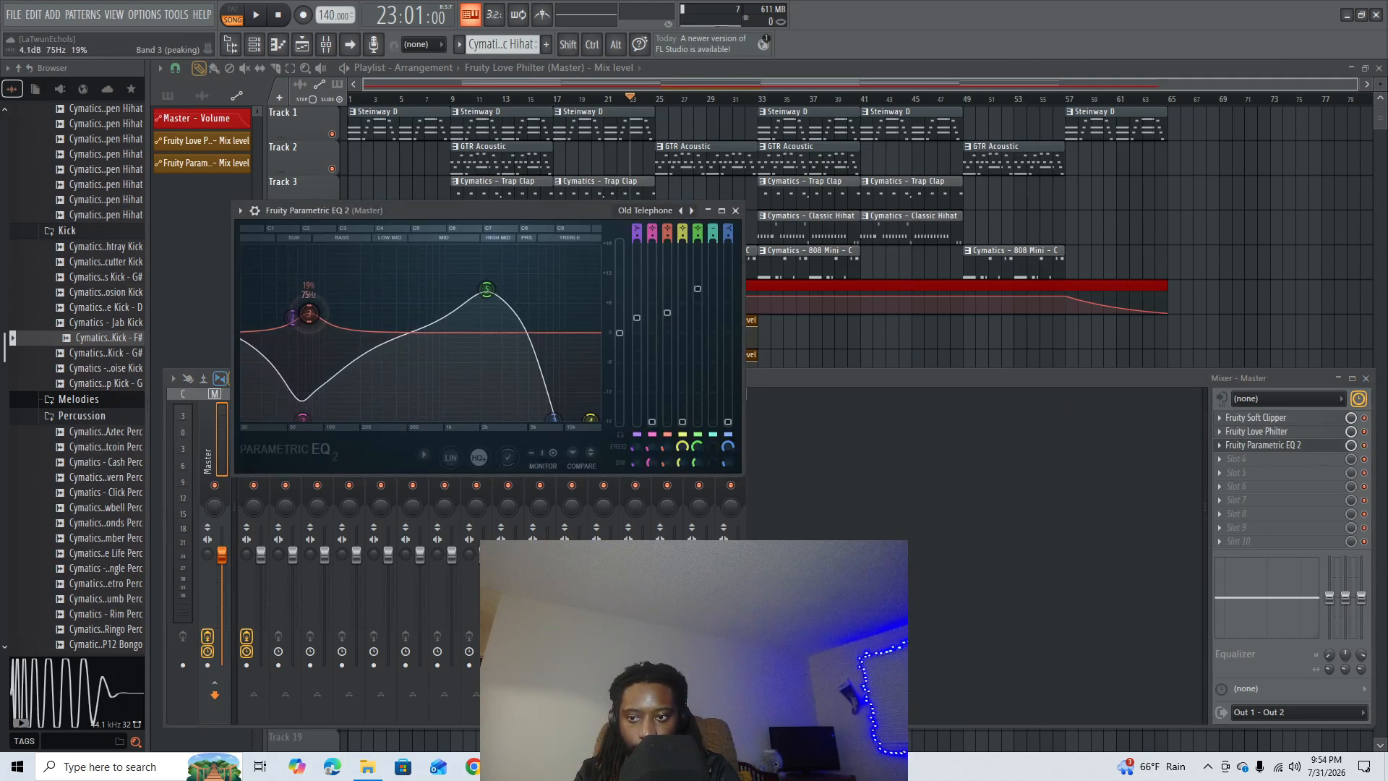
left_click_drag(301, 423, 307, 319)
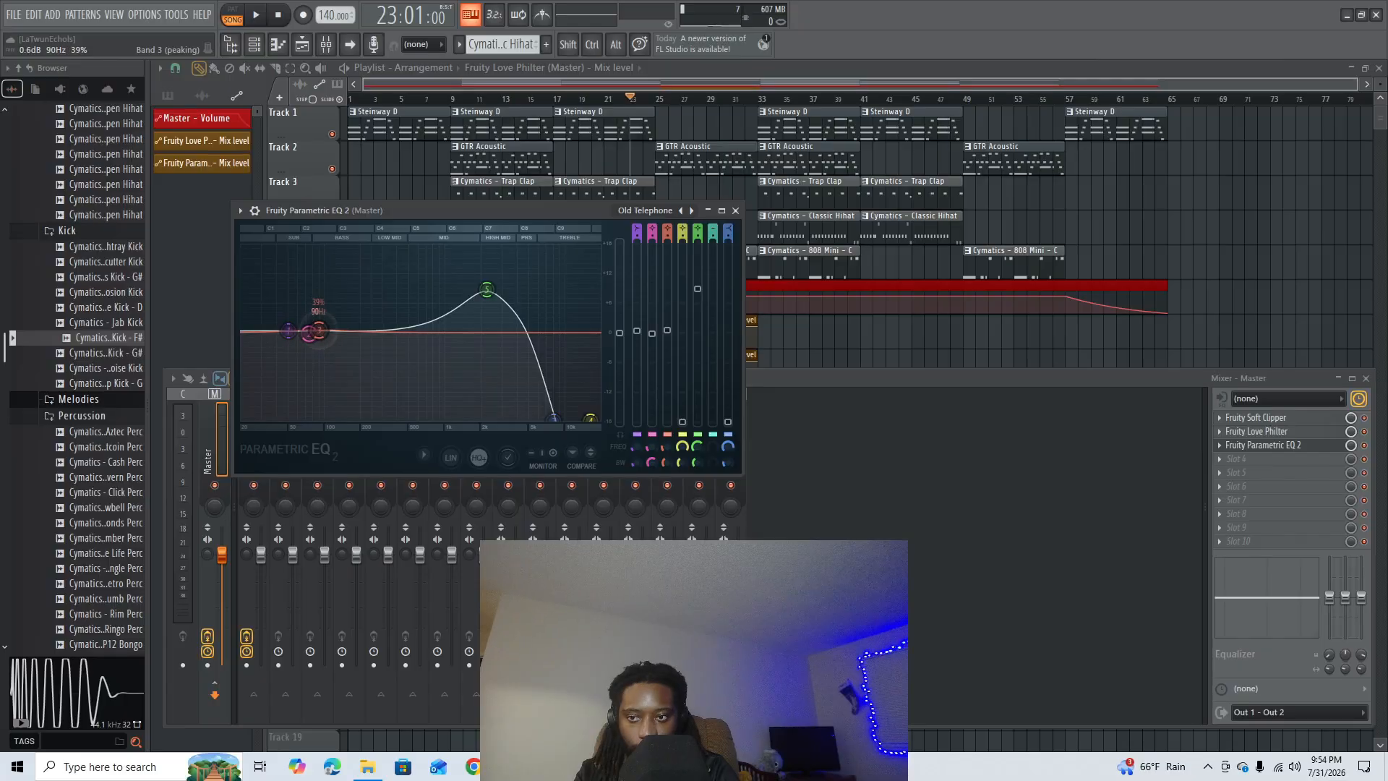
- Play the break, set Parametric EQ 2 band 3 to about -0.4 dB at 126 Hz, and close the EQ and mixer
key("space")
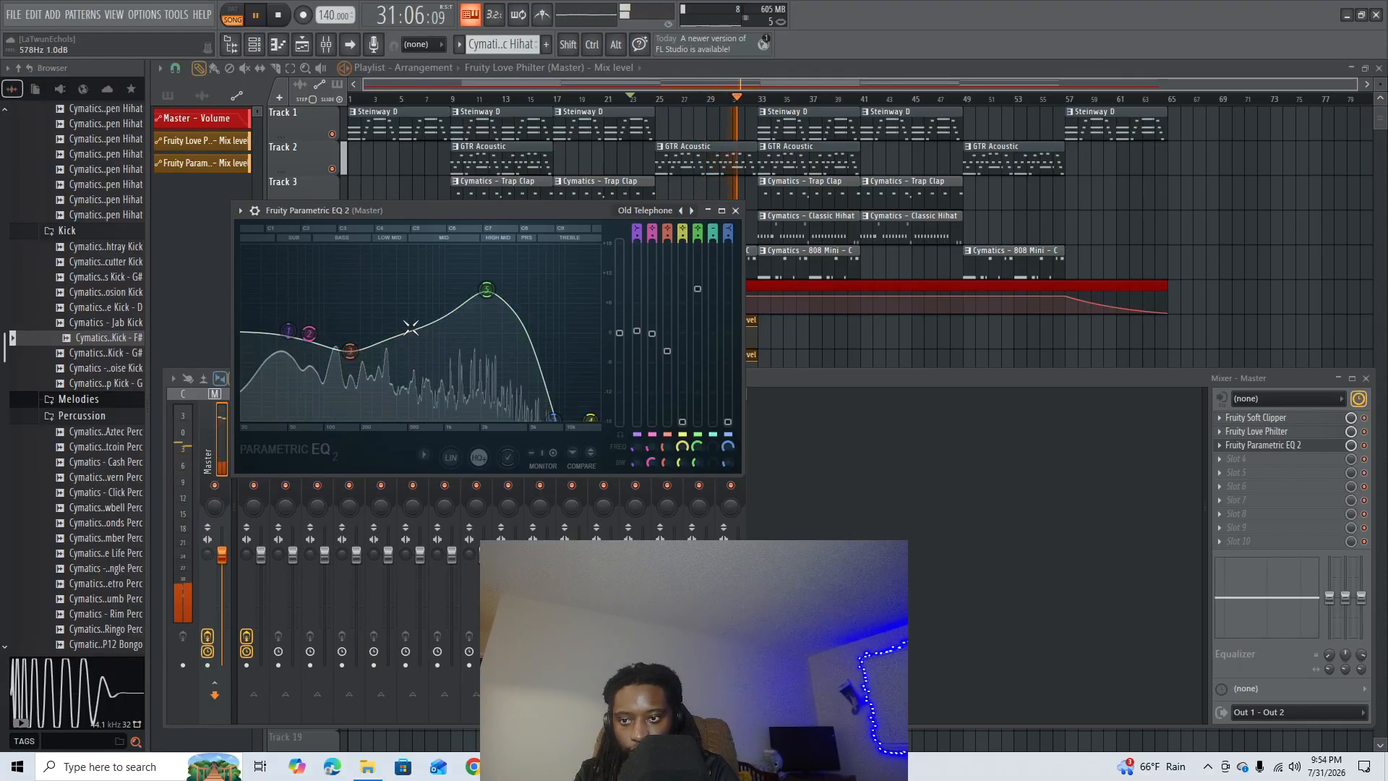
left_click_drag(311, 334, 337, 334)
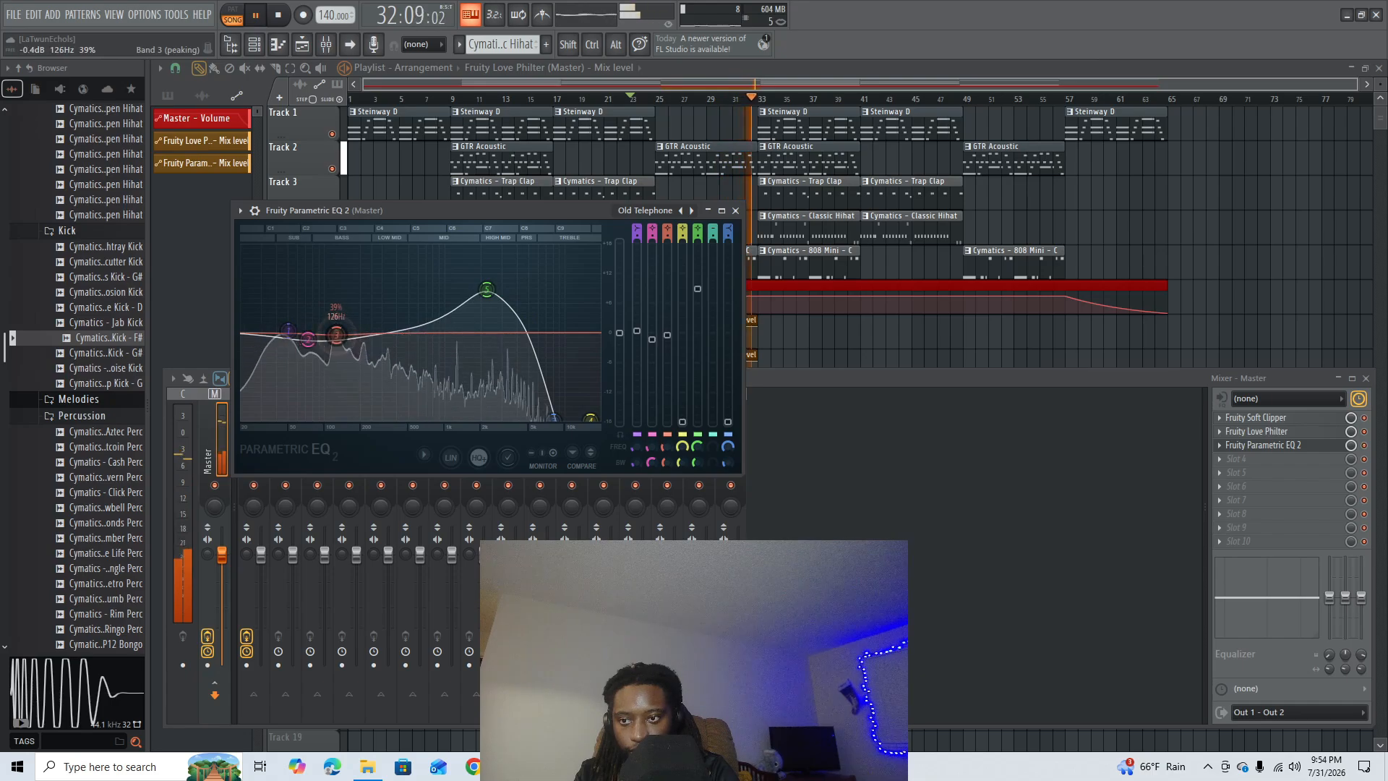
left_click(735, 211)
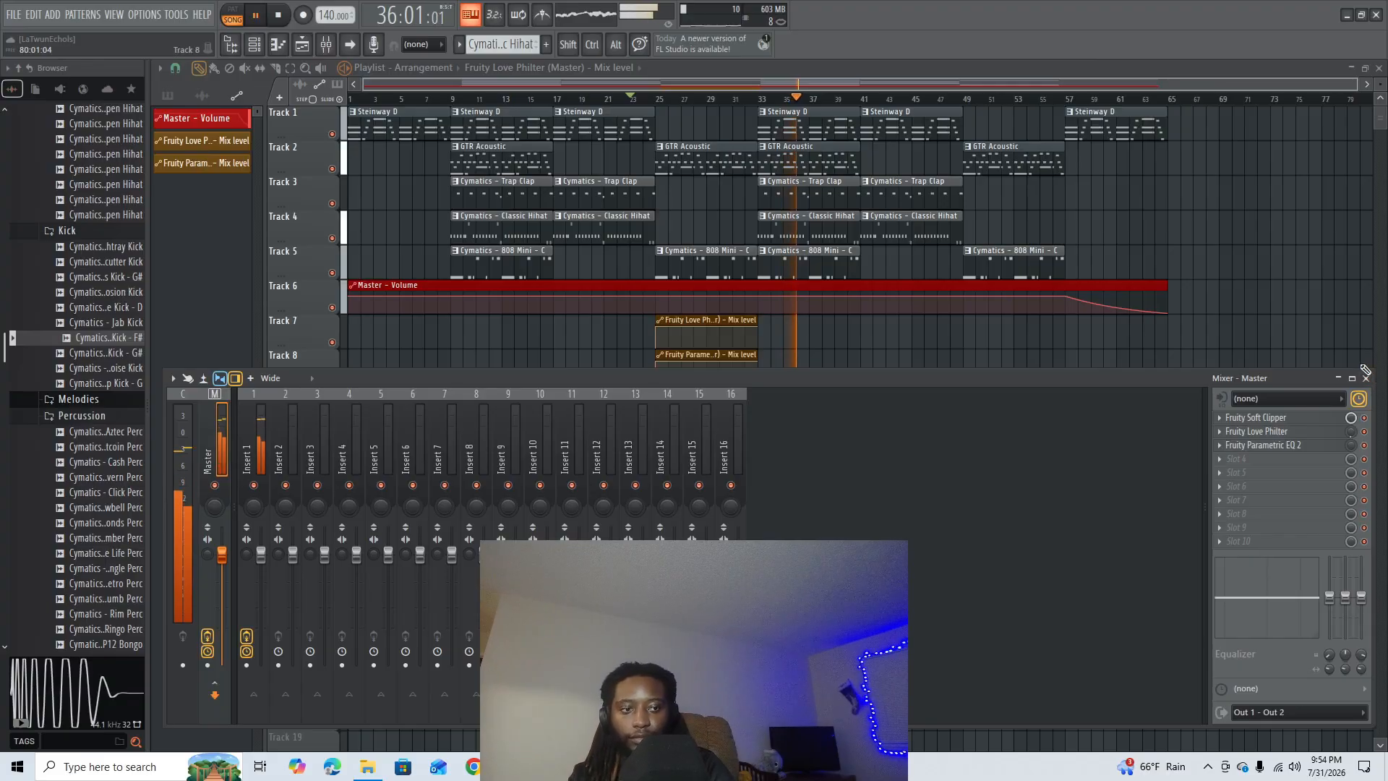
left_click(1366, 379)
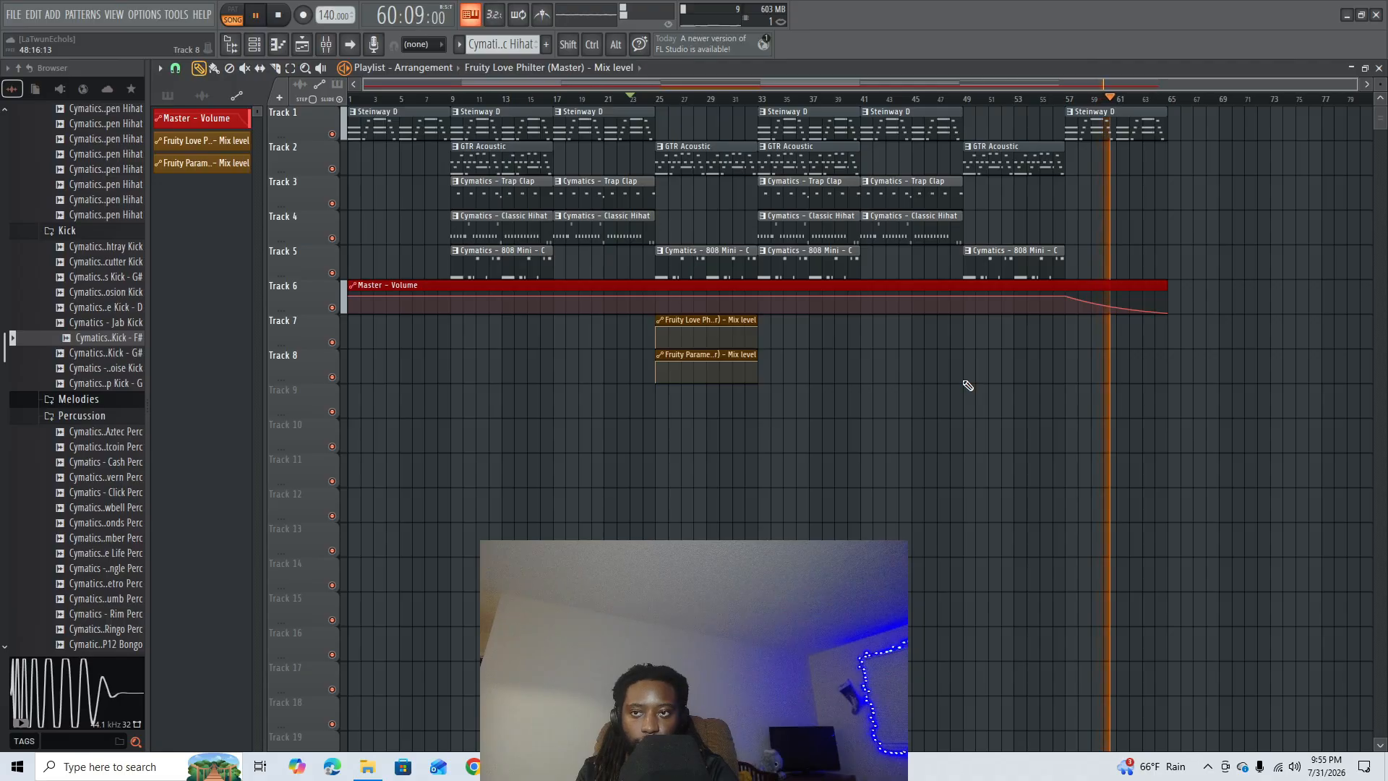
- Switch the song position display to minutes and seconds and return the playhead to the start of the song
left_click(409, 13)
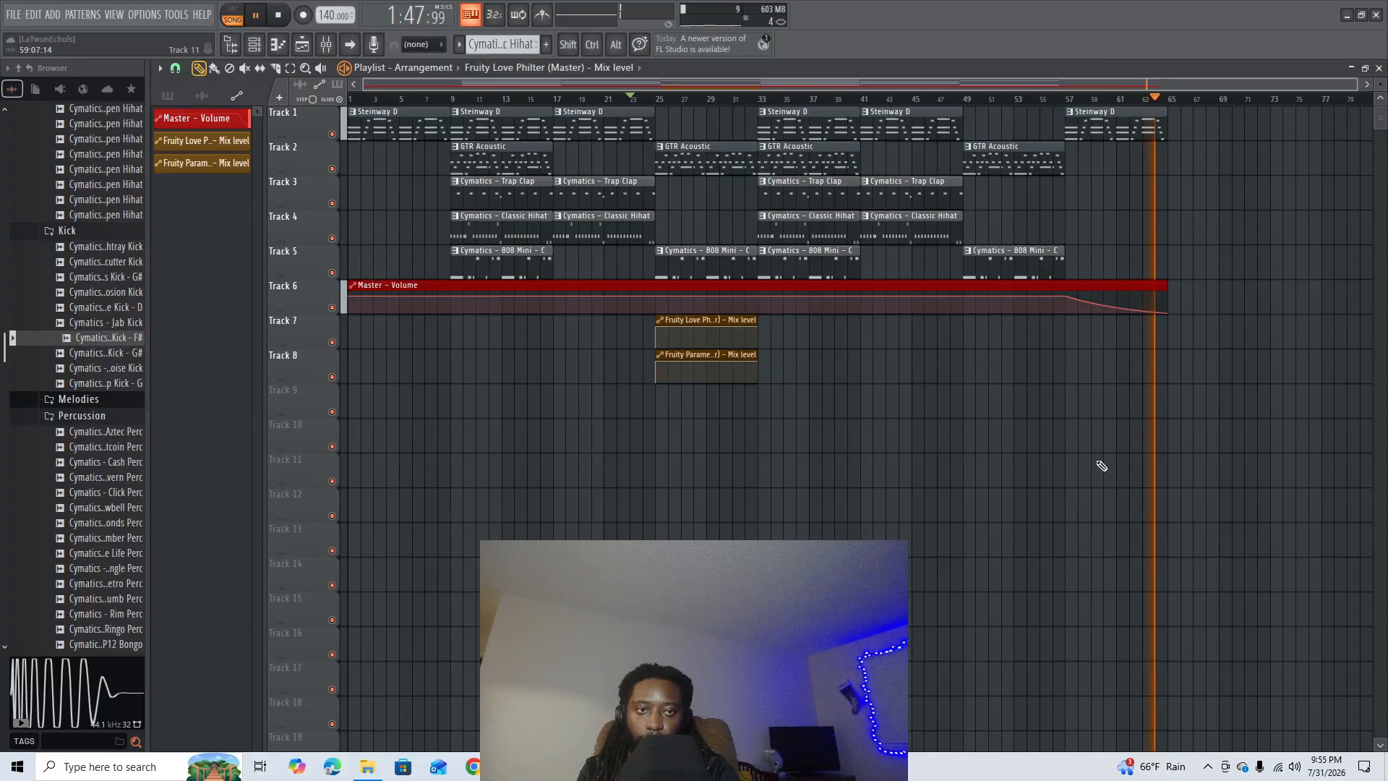
left_click(476, 99)
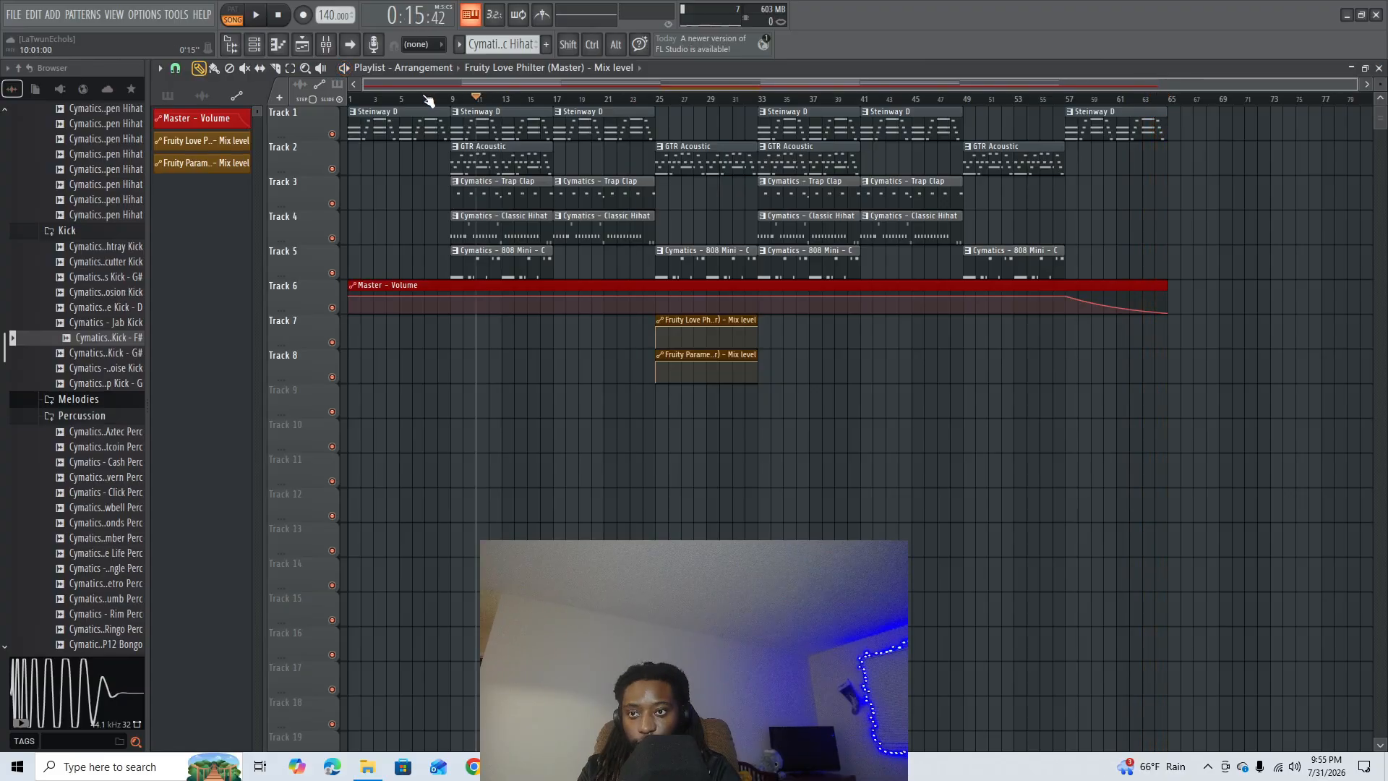
left_click_drag(425, 96, 171, 96)
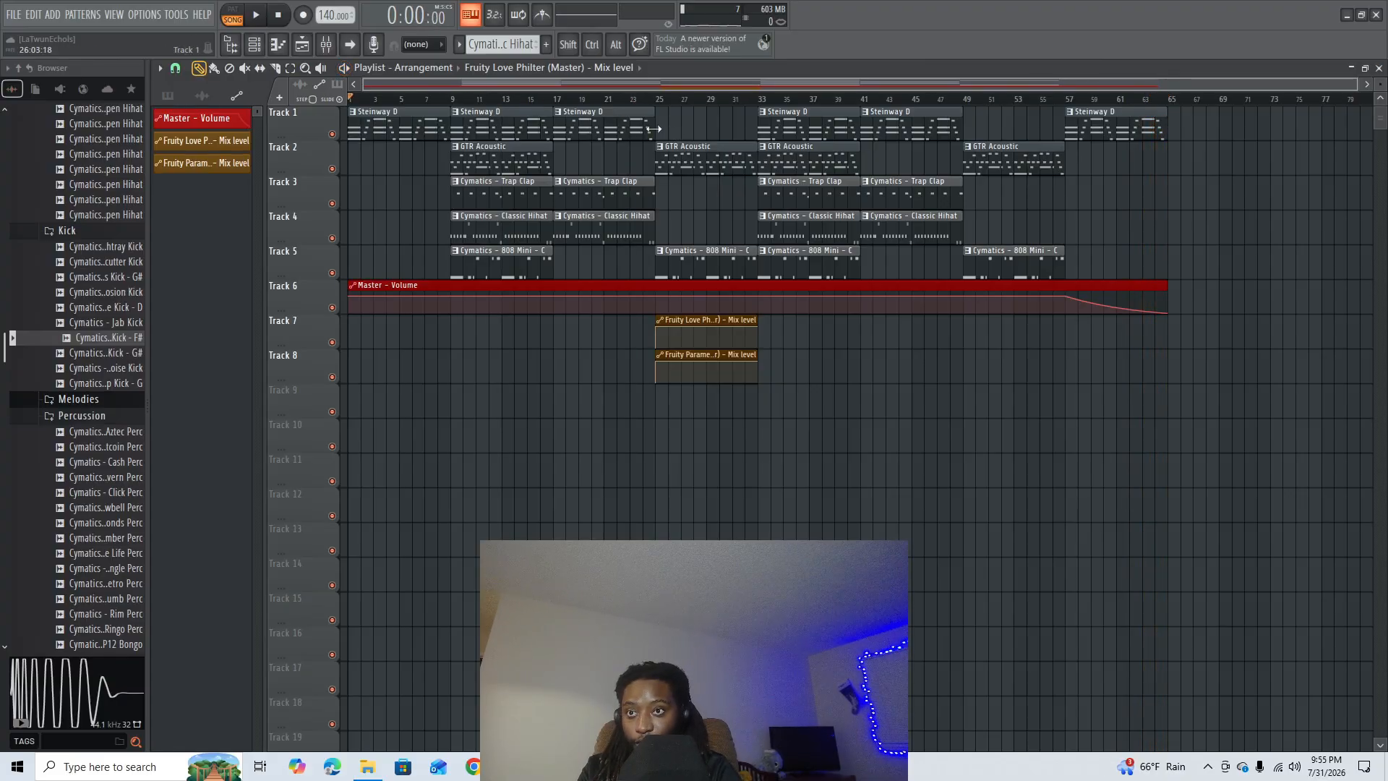